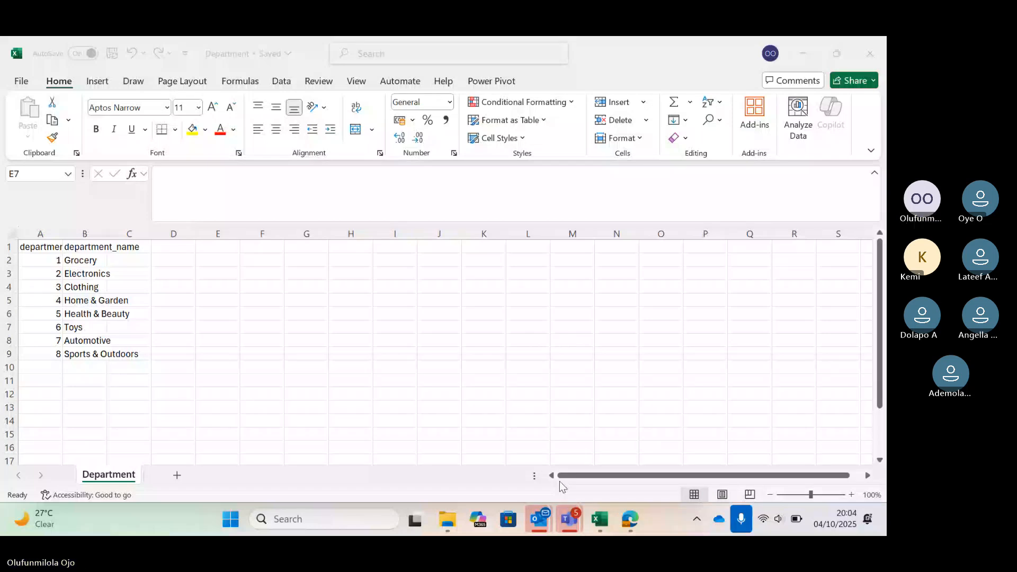
# Switch to File Explorer and look through the customer, Department, Employee, Product and sale workbooks in the walmart folder.
pyautogui.moveTo(447, 519)
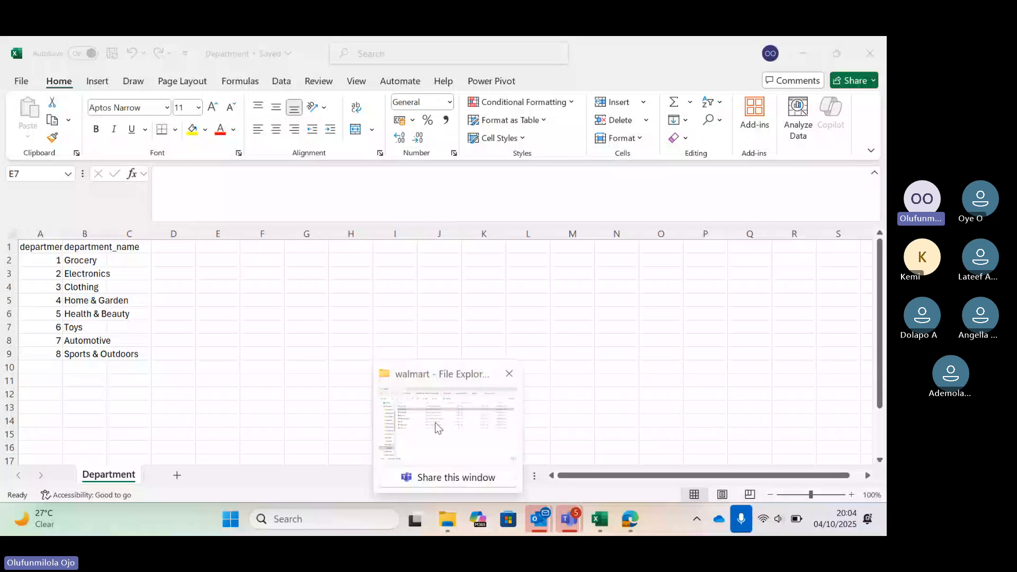
pyautogui.click(436, 427)
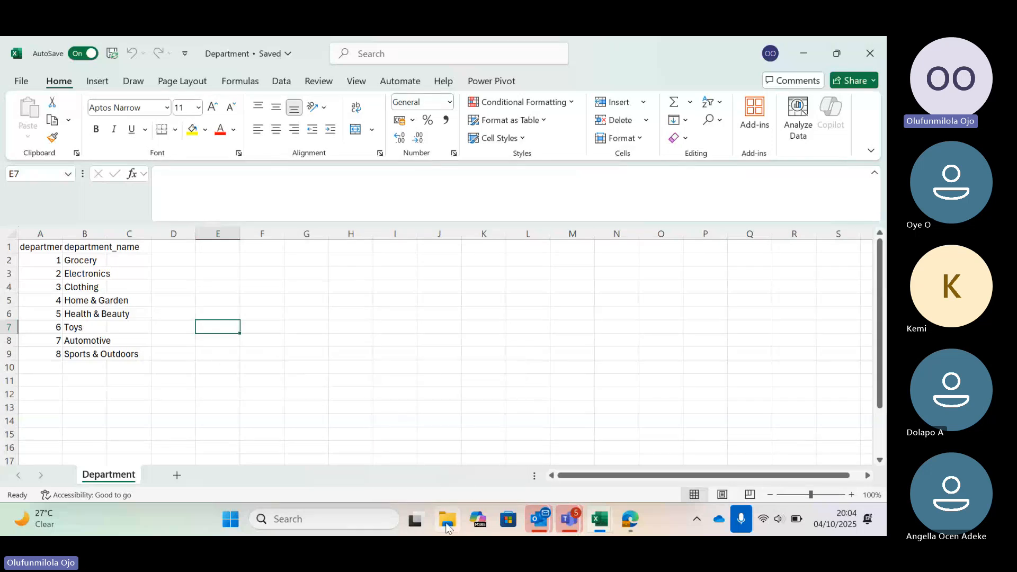
pyautogui.moveTo(446, 526)
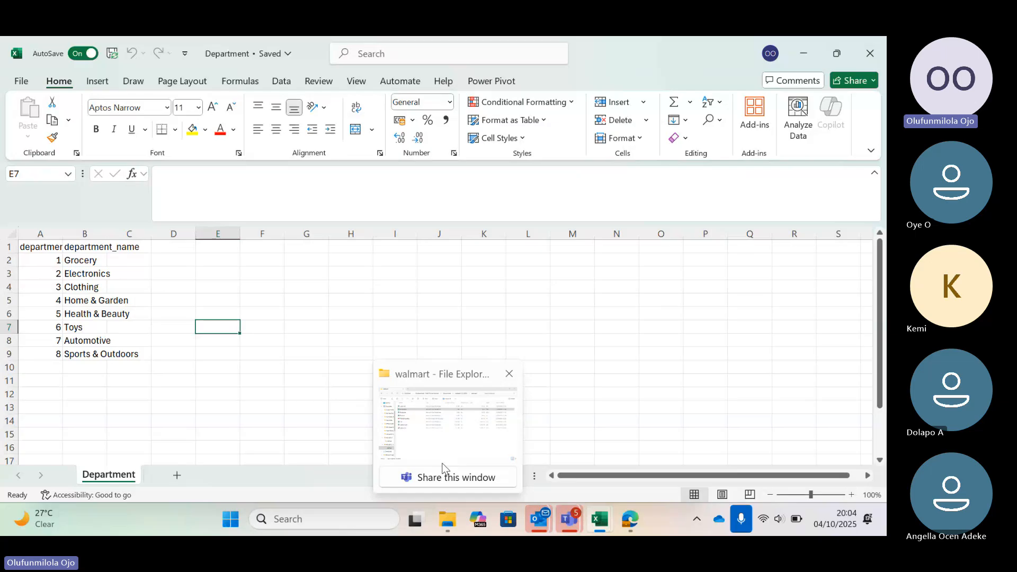
pyautogui.click(442, 468)
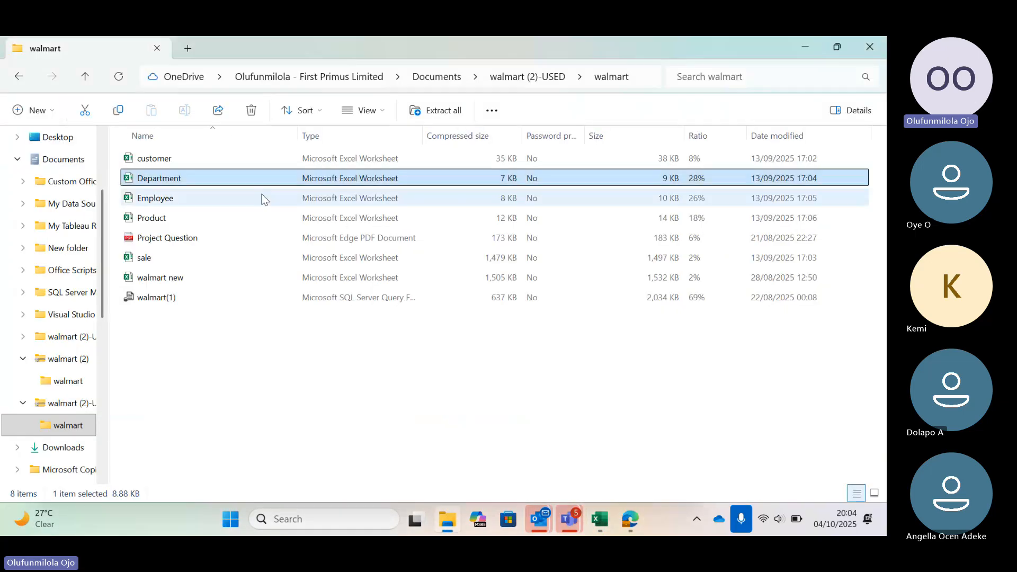
pyautogui.click(175, 161)
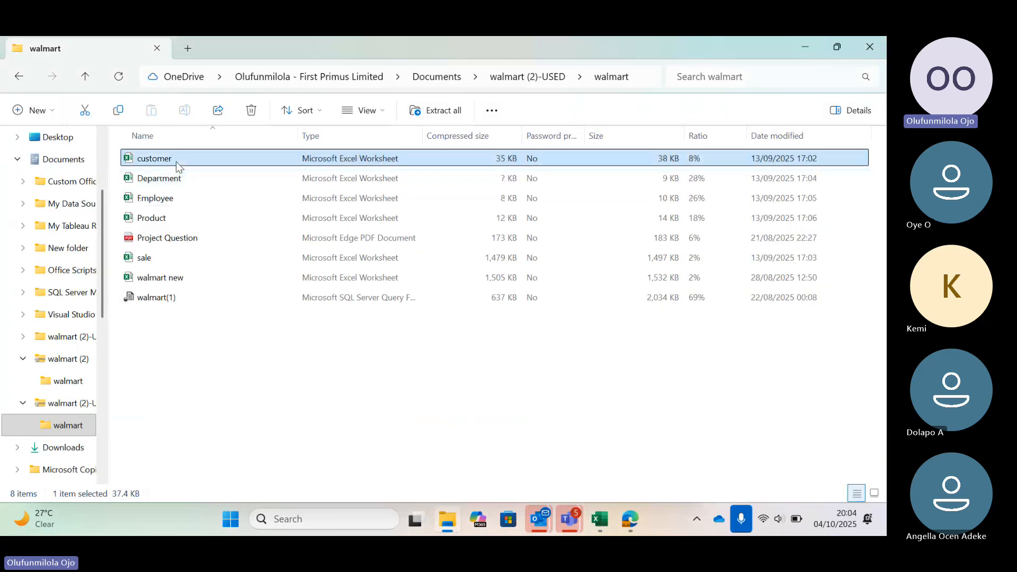
pyautogui.click(202, 176)
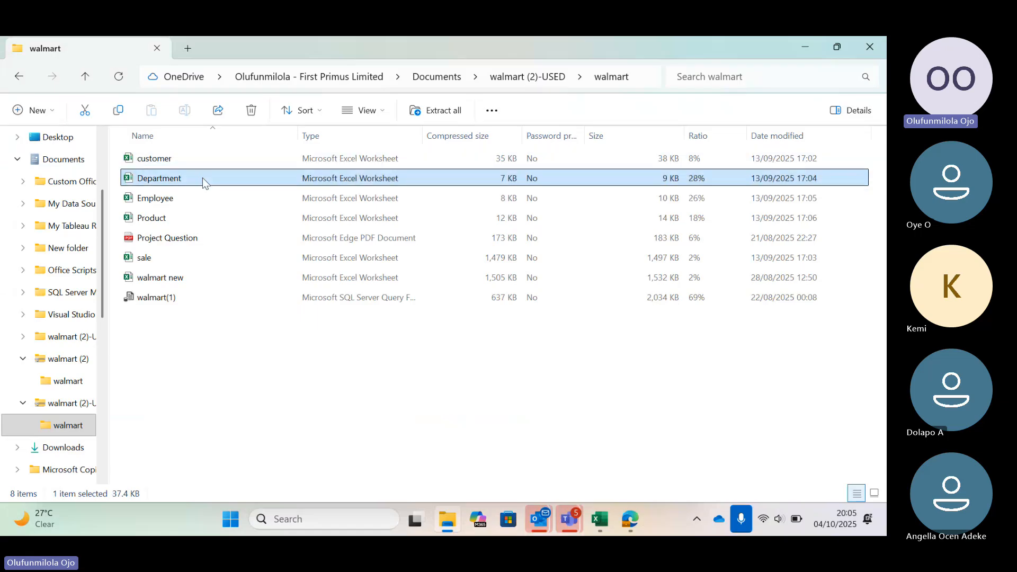
pyautogui.click(192, 197)
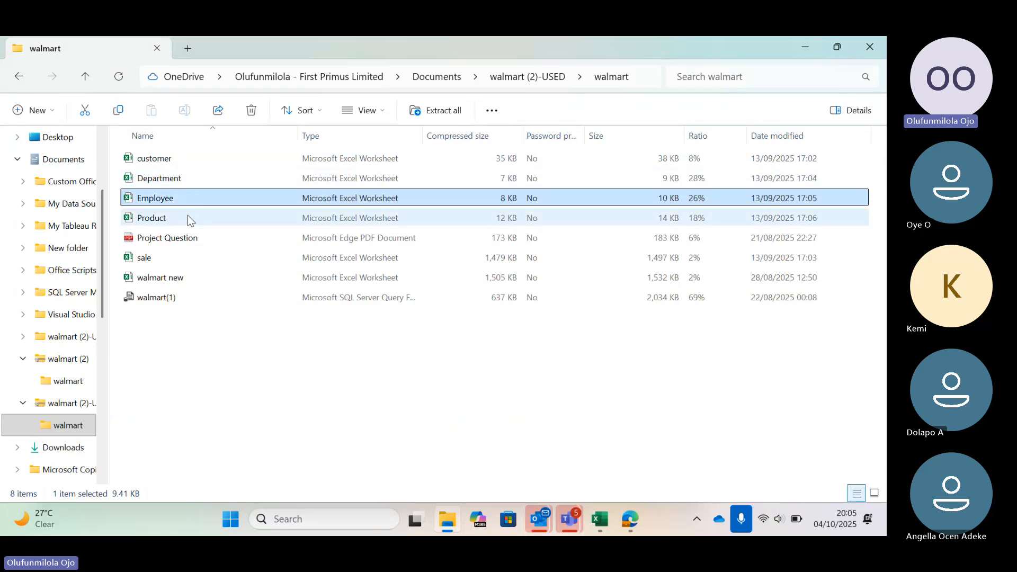
pyautogui.click(187, 216)
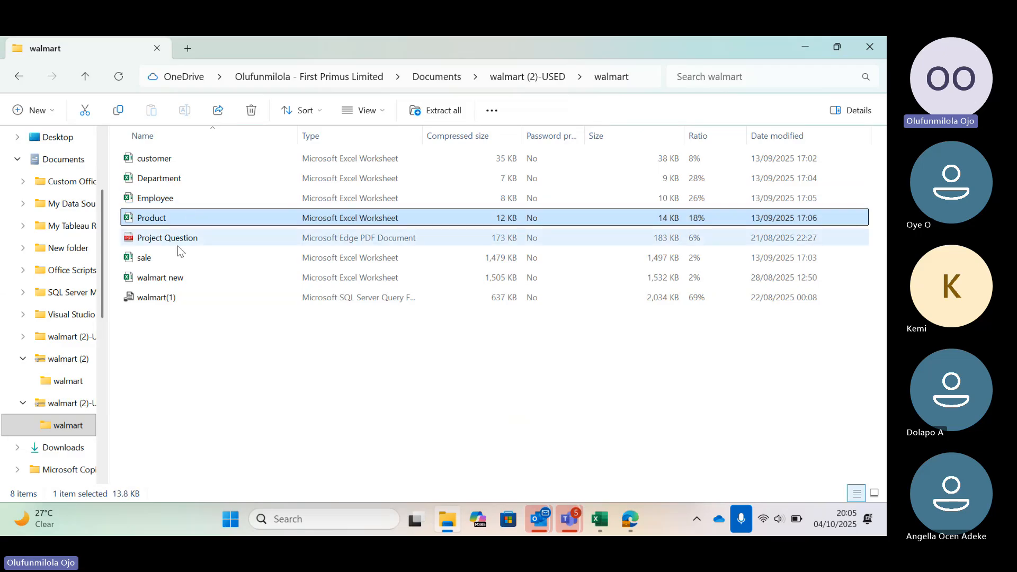
pyautogui.click(177, 258)
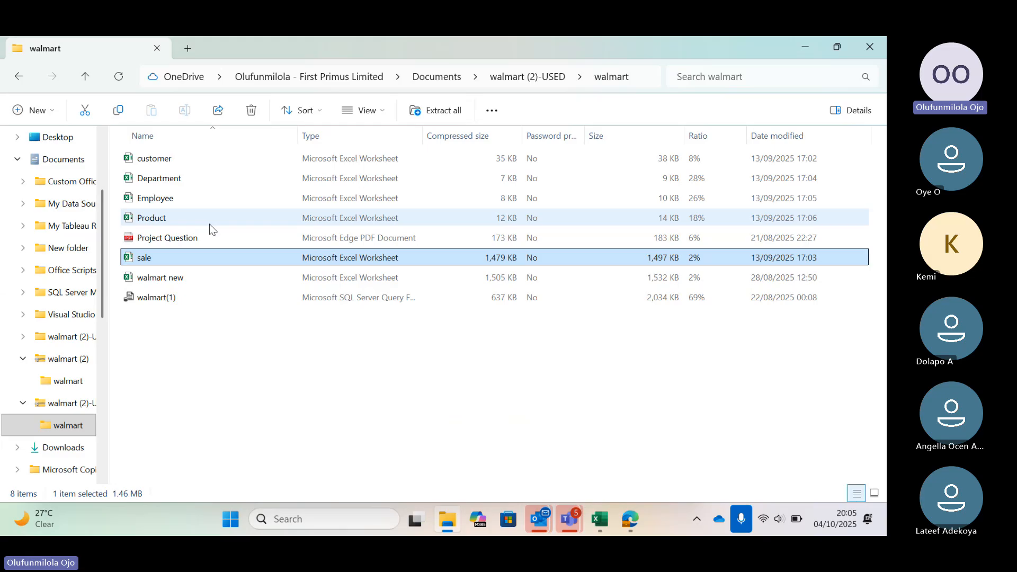
# Switch to the open Department workbook in Excel.
pyautogui.click(600, 519)
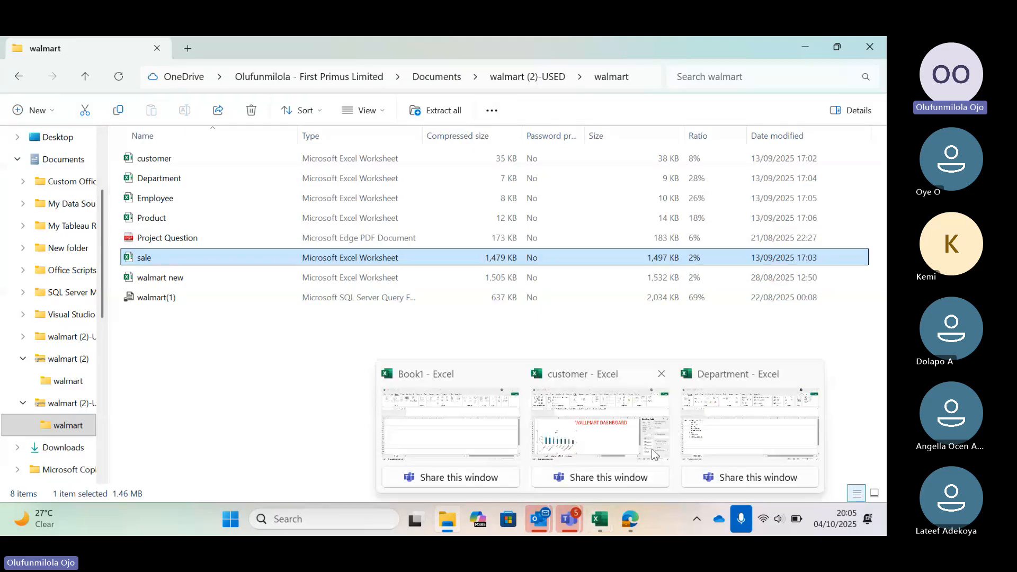
pyautogui.moveTo(656, 451)
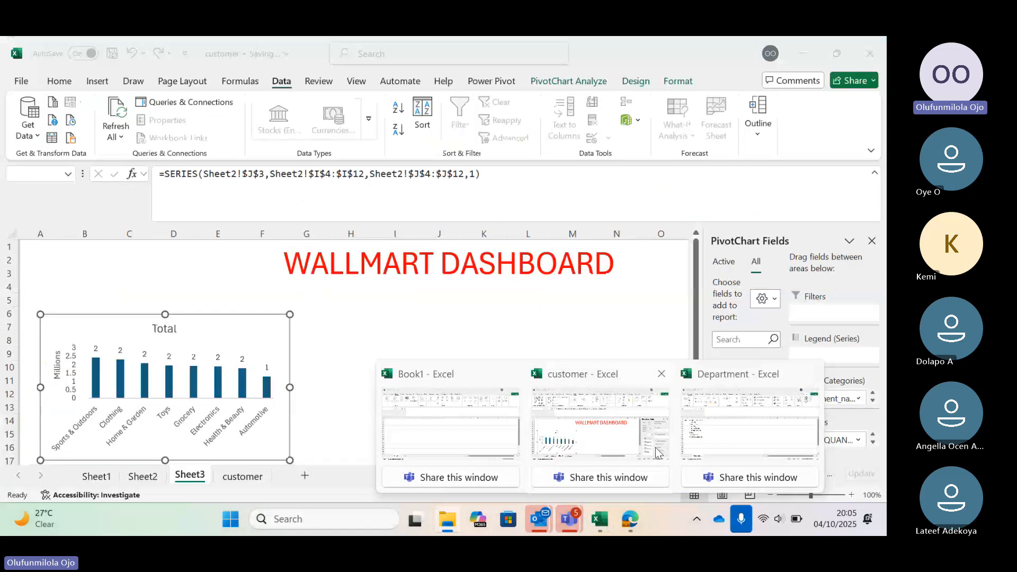
pyautogui.click(704, 432)
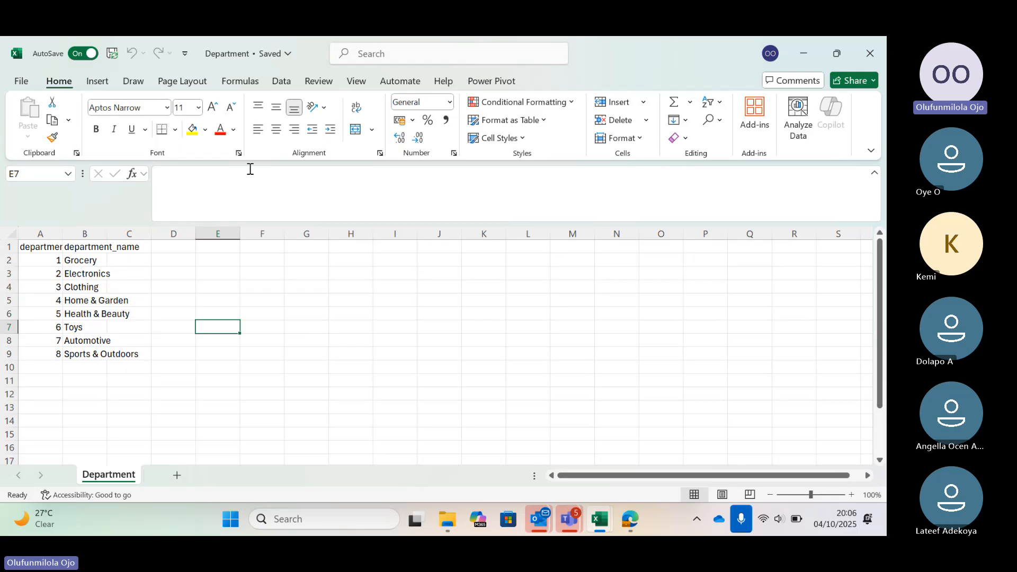
# Check in the COM Add-ins list whether Microsoft Power Pivot for Excel is enabled, and close the list without changes.
pyautogui.click(21, 85)
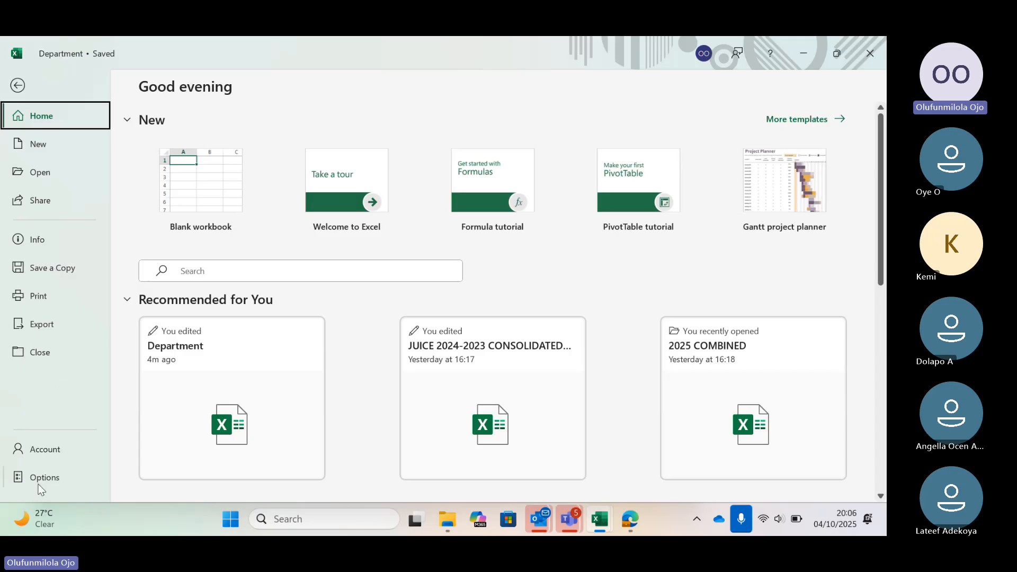
pyautogui.click(39, 483)
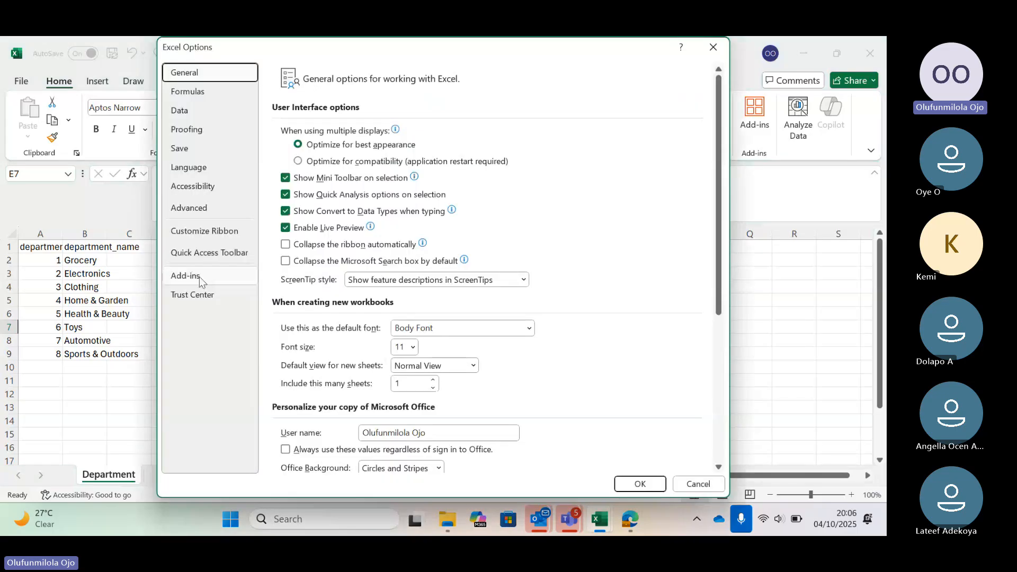
pyautogui.click(199, 276)
pyautogui.click(350, 457)
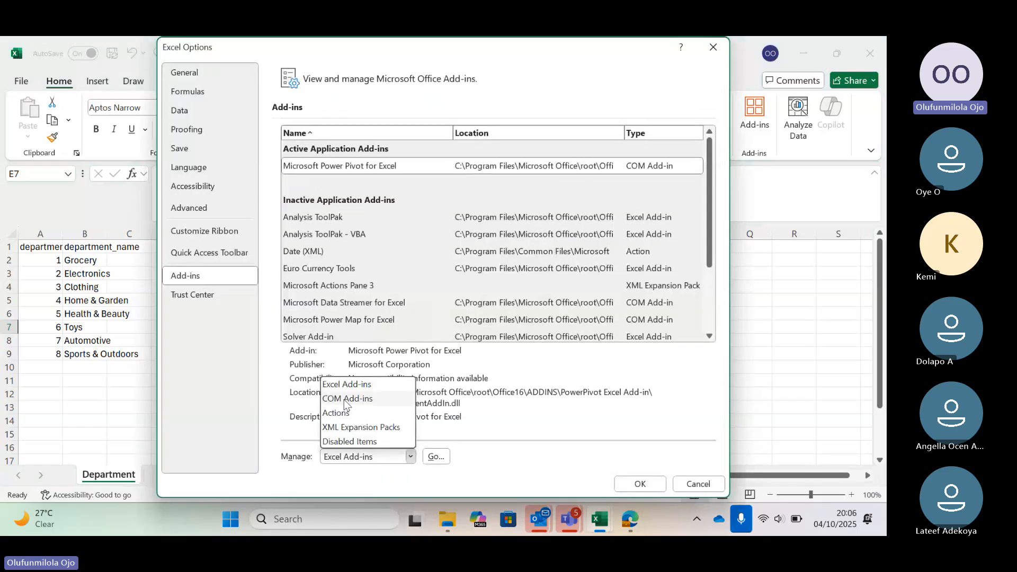
pyautogui.click(346, 399)
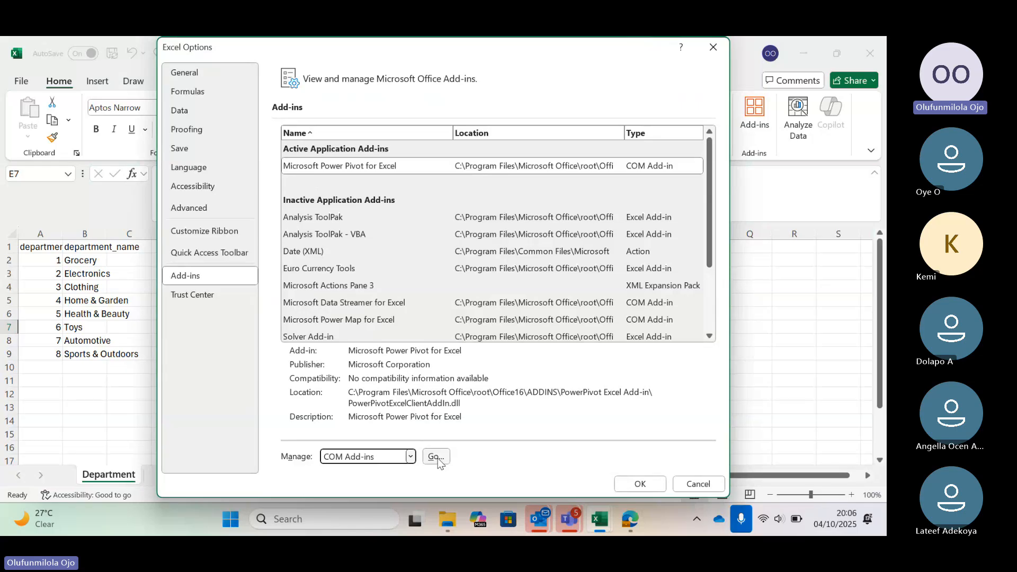
pyautogui.click(437, 458)
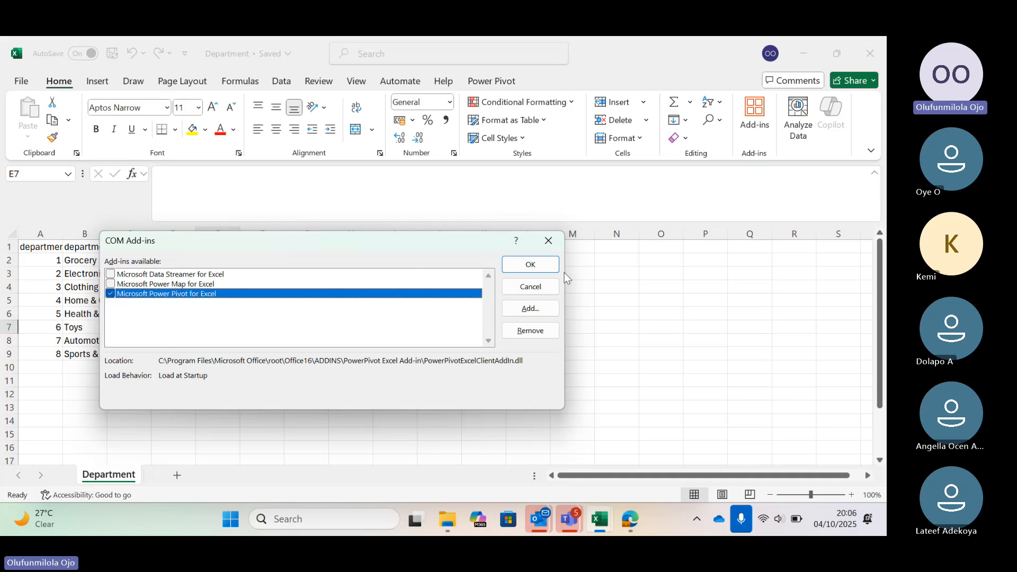
pyautogui.click(550, 244)
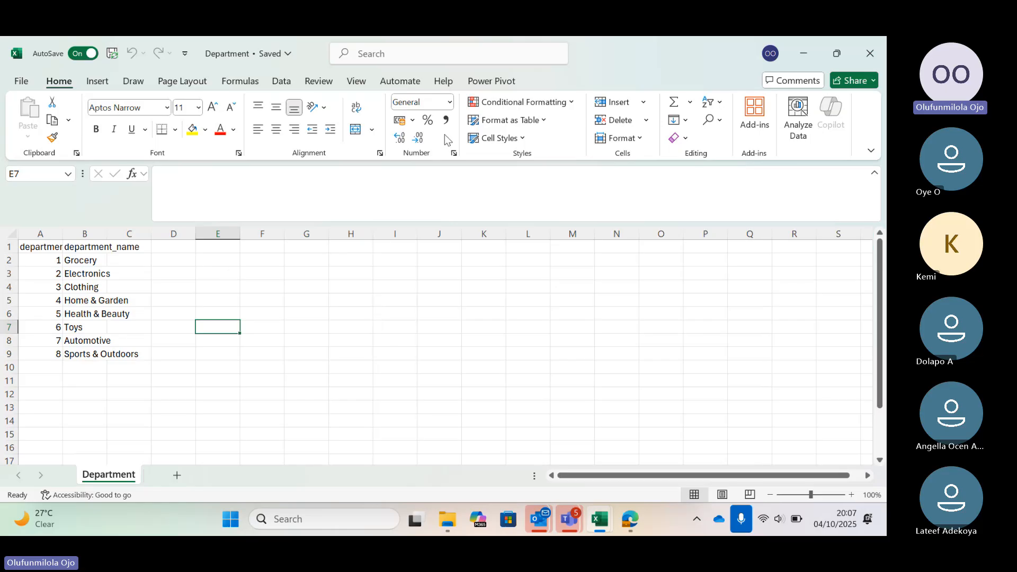
# View the Department workbook's data model in the Power Pivot window and close that window.
pyautogui.click(485, 84)
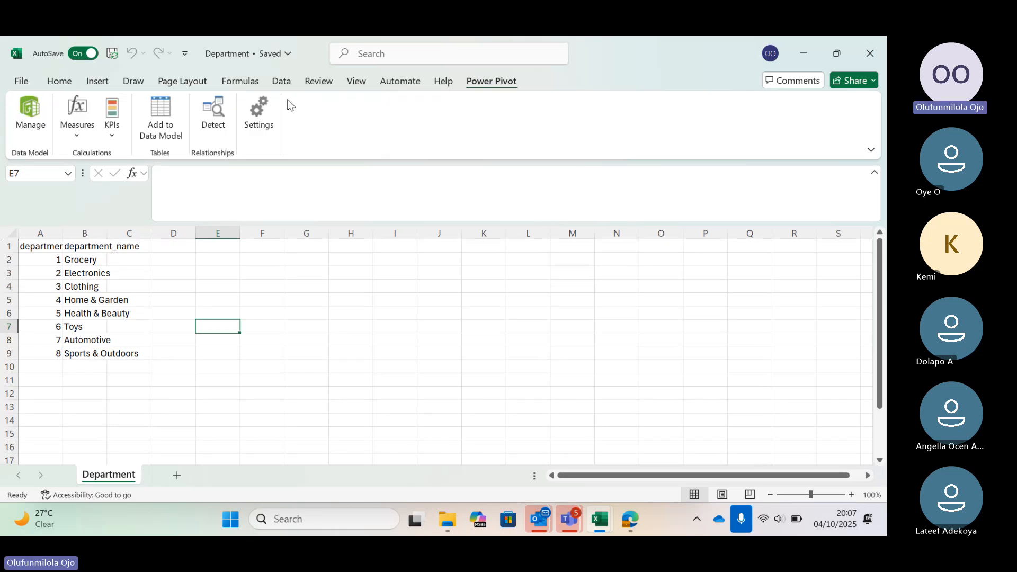
pyautogui.click(29, 122)
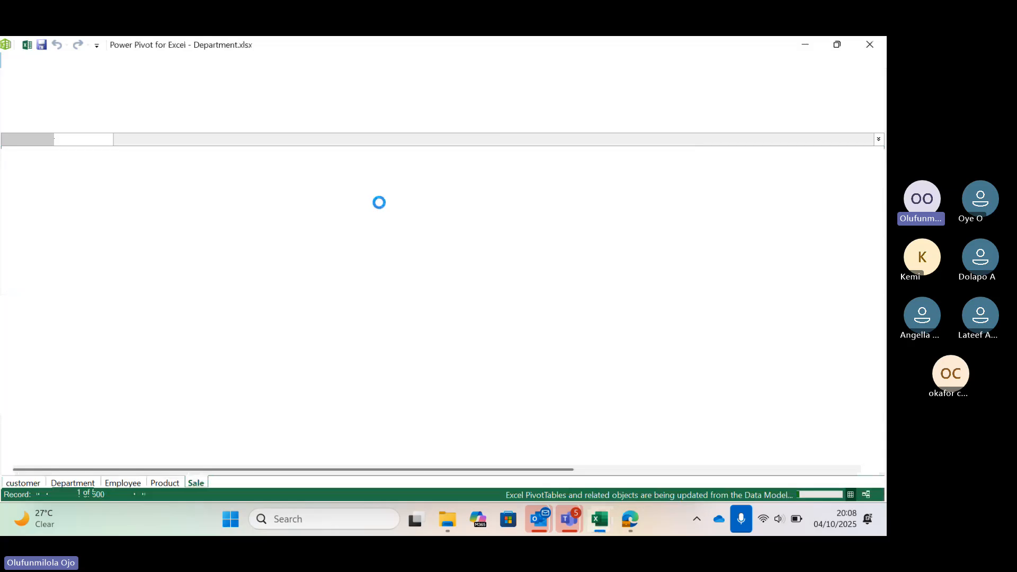
pyautogui.click(870, 44)
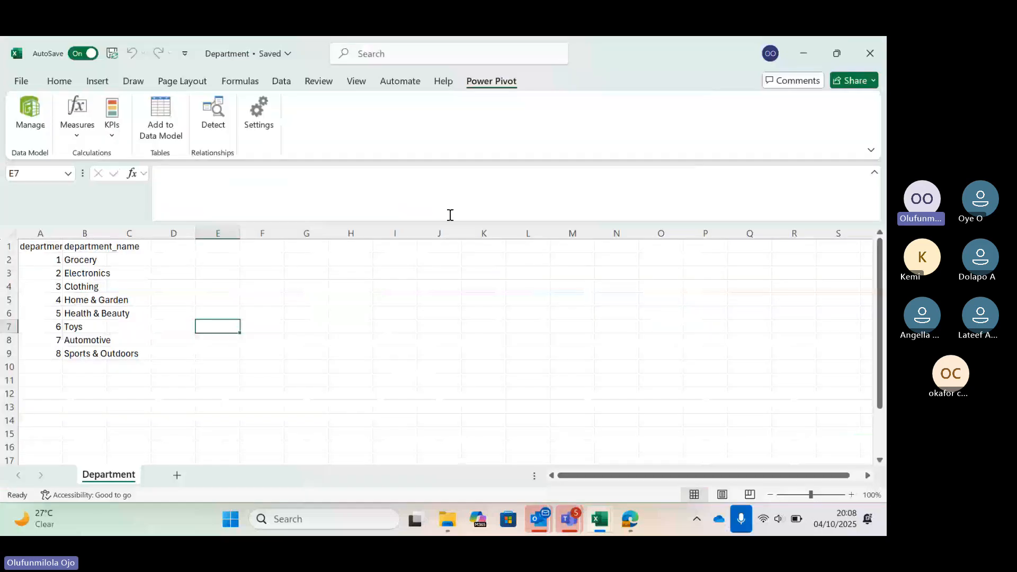
# Open the Employee workbook from the walmart folder in File Explorer and enable editing.
pyautogui.moveTo(448, 519)
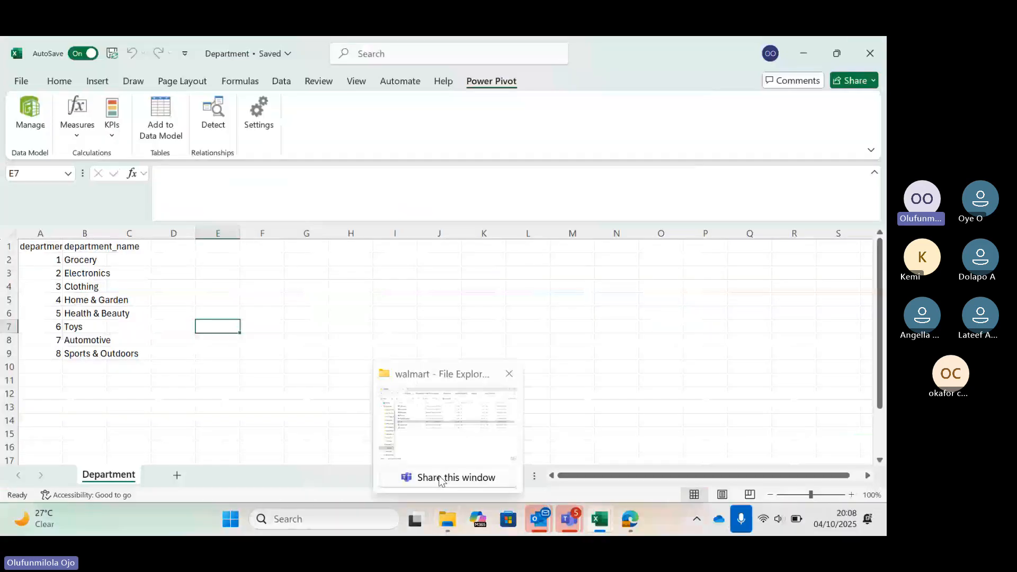
pyautogui.click(443, 438)
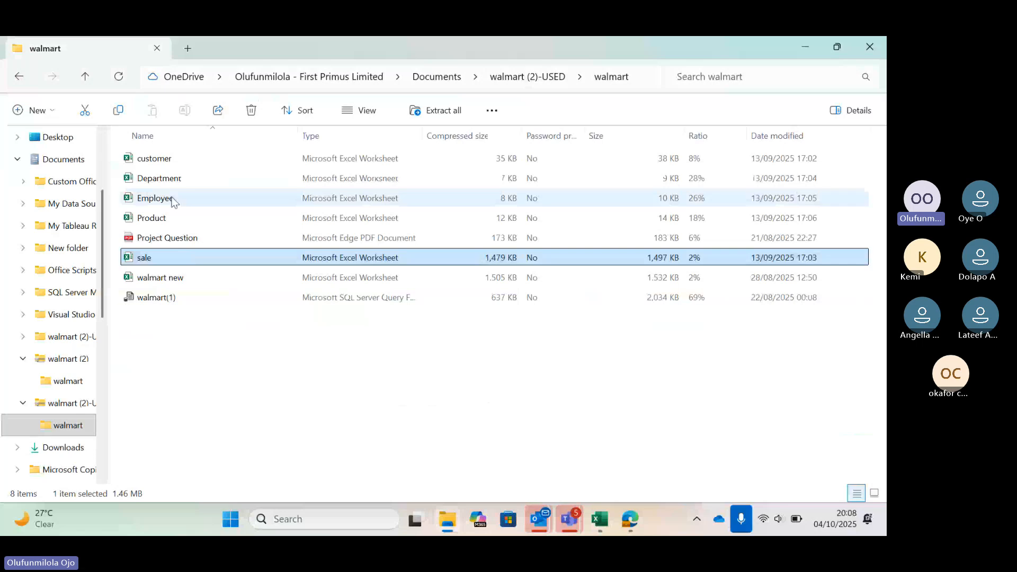
pyautogui.doubleClick(172, 199)
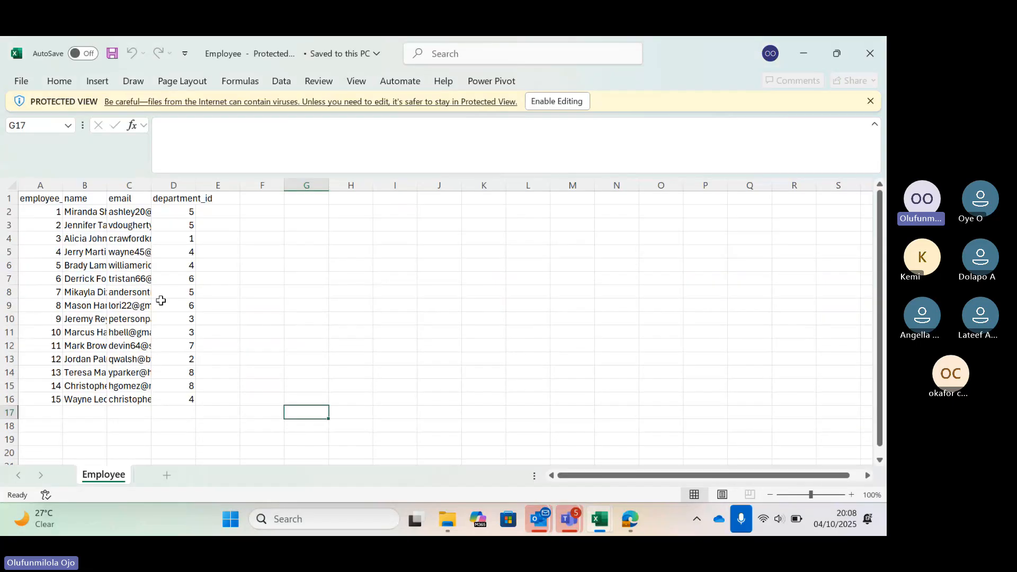
pyautogui.click(558, 100)
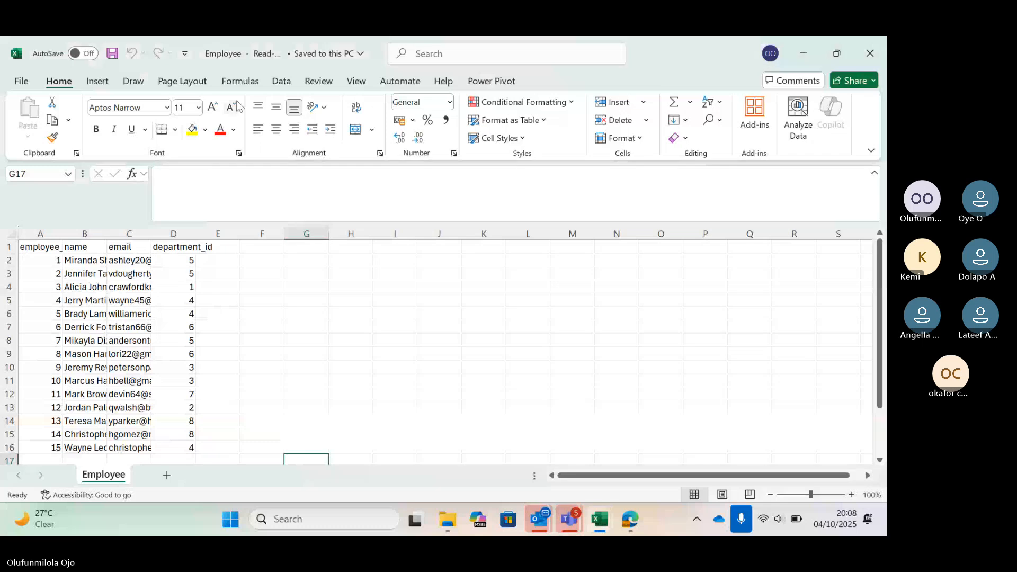
# Open the Employee workbook's Power Pivot window and start a table import with Excel File as the data source.
pyautogui.click(488, 80)
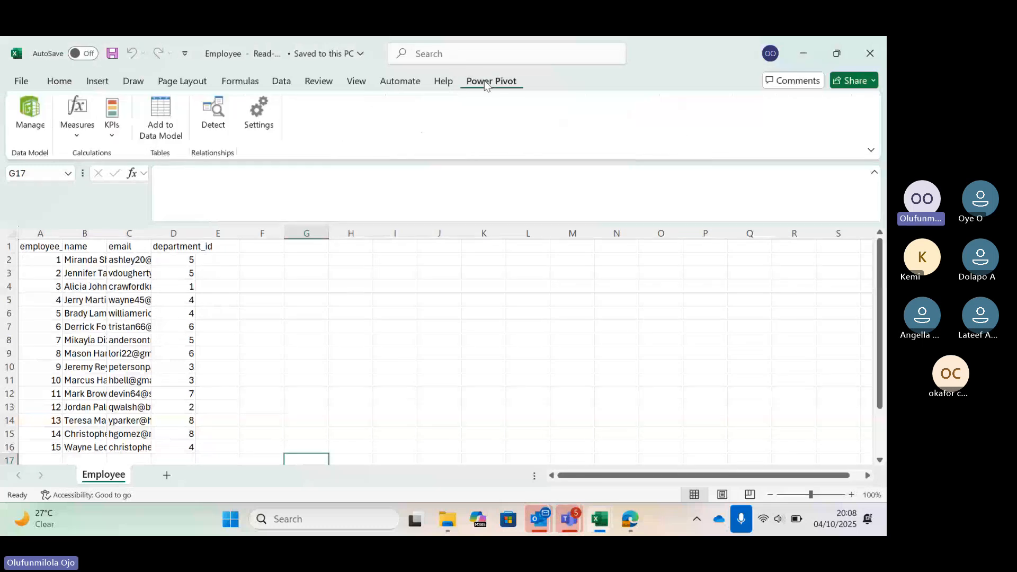
pyautogui.click(37, 114)
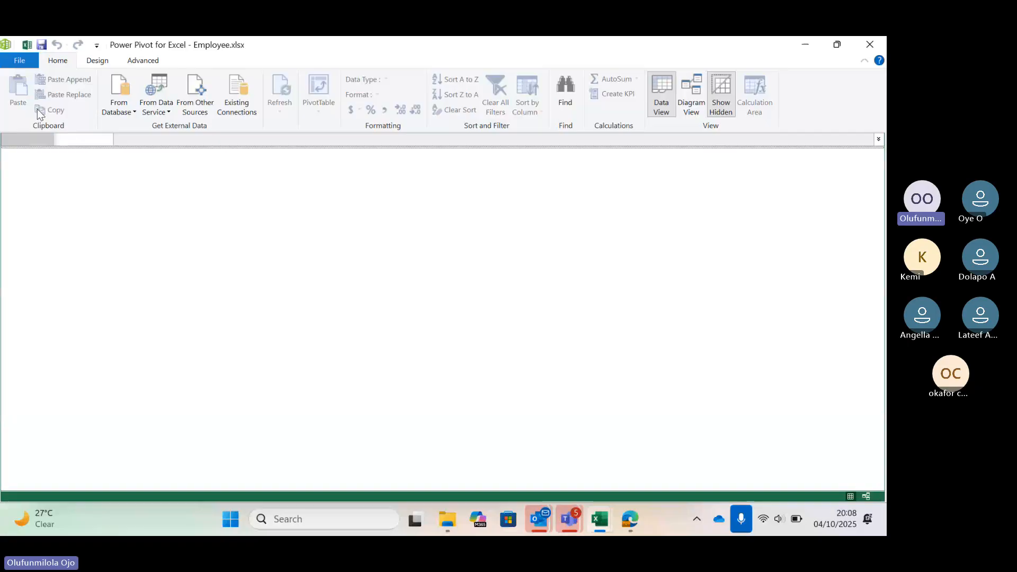
pyautogui.click(203, 107)
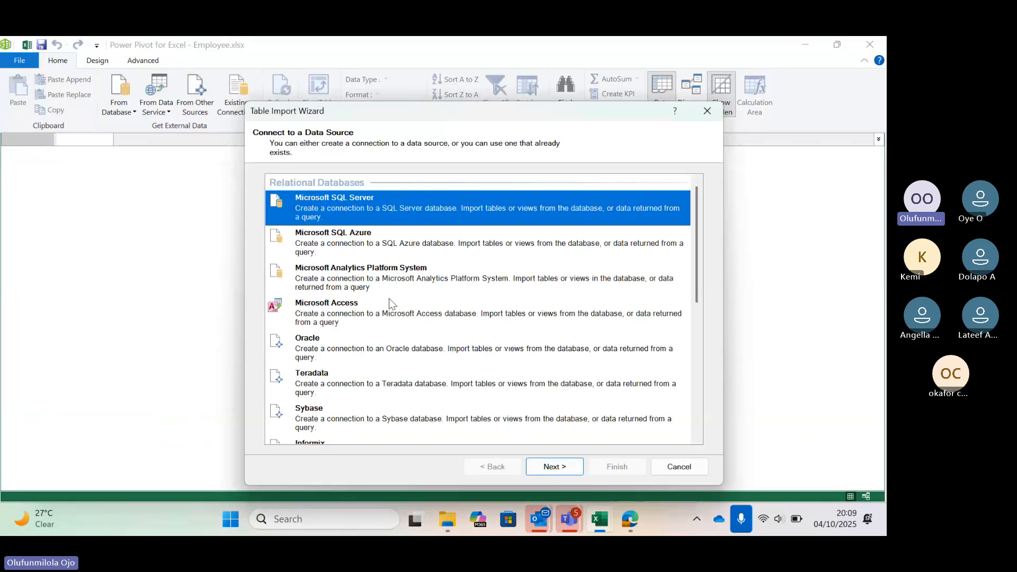
pyautogui.scroll(-3, 389, 297)
pyautogui.scroll(-3, 389, 297)
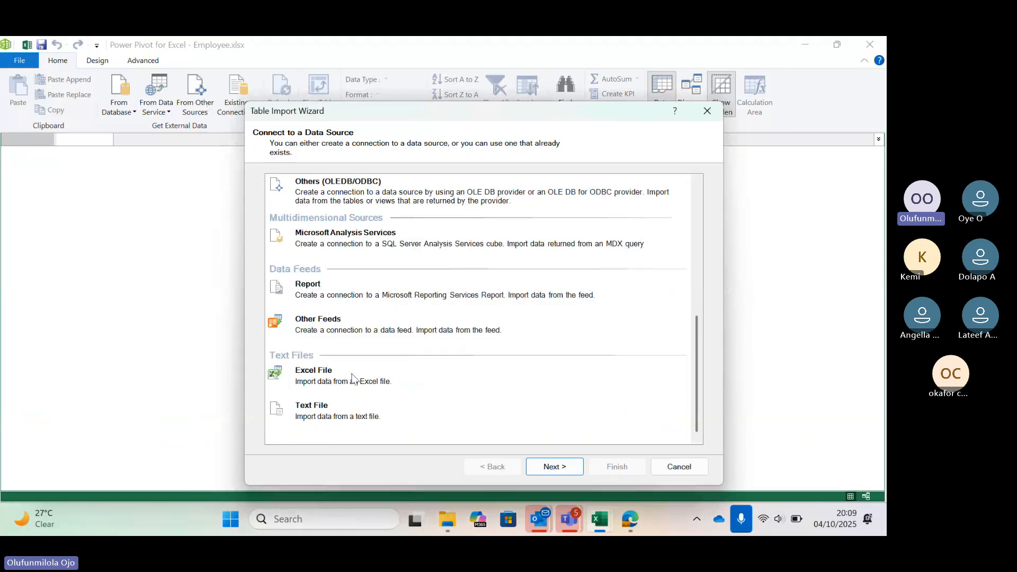
pyautogui.click(444, 391)
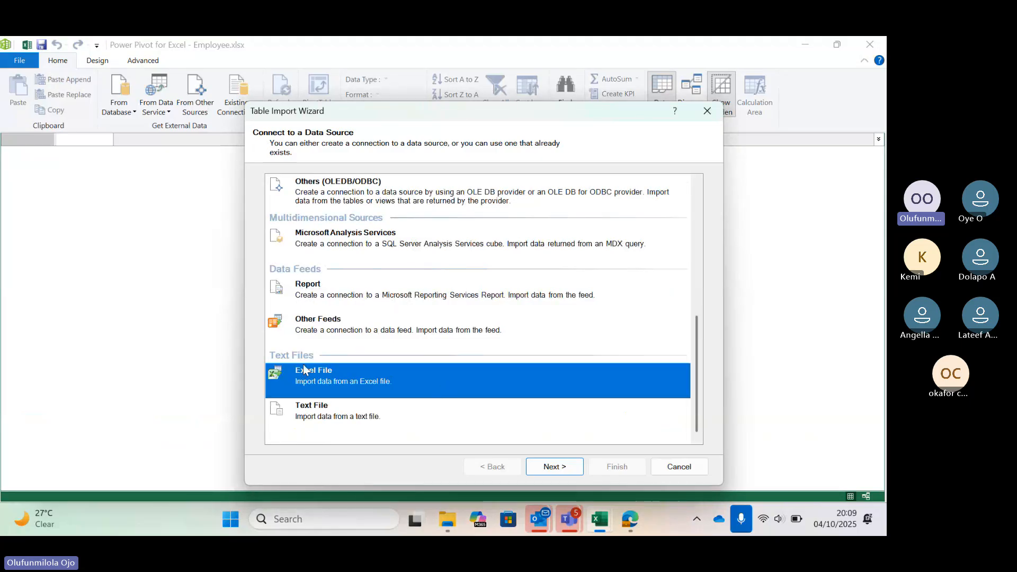
pyautogui.click(548, 471)
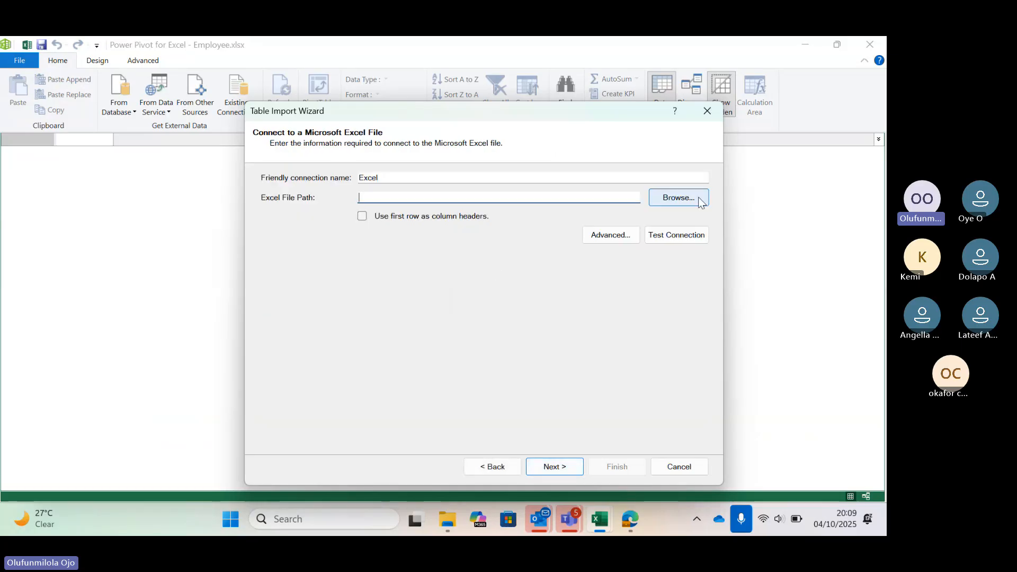
# Choose the customer workbook from the walmart (2)-USED folder as the import file and use its first row as column headers.
pyautogui.click(694, 200)
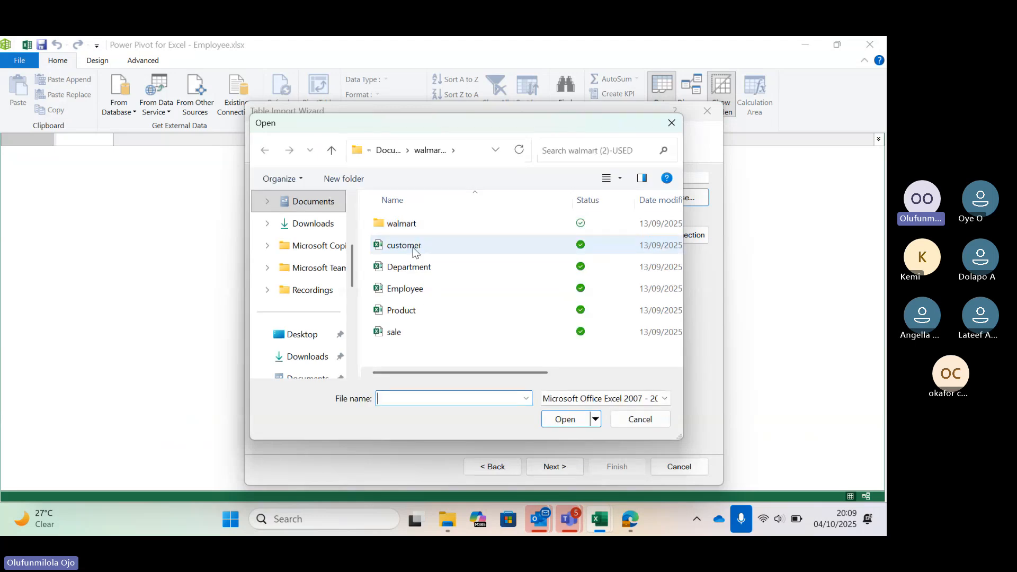
pyautogui.click(414, 249)
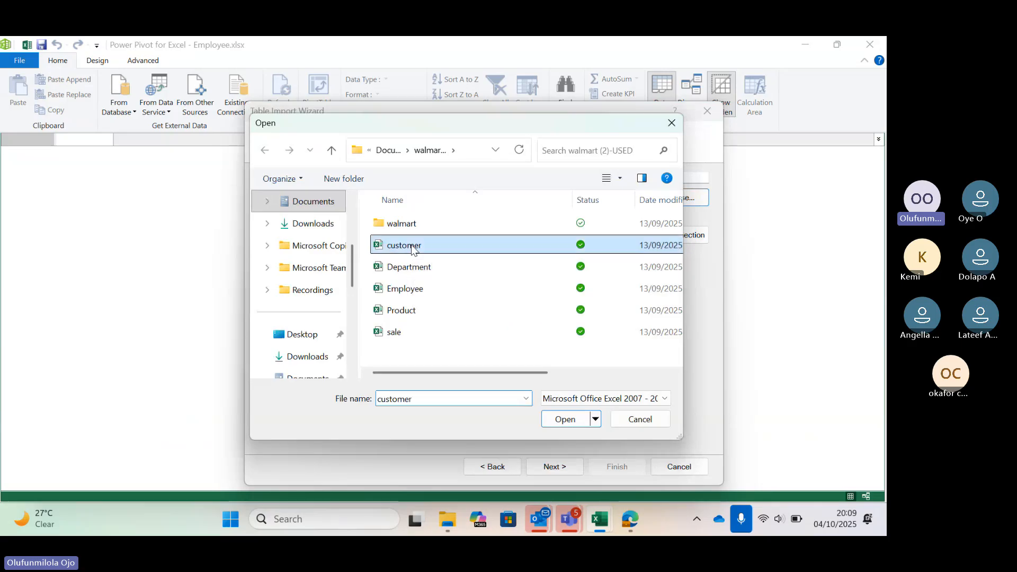
pyautogui.click(576, 421)
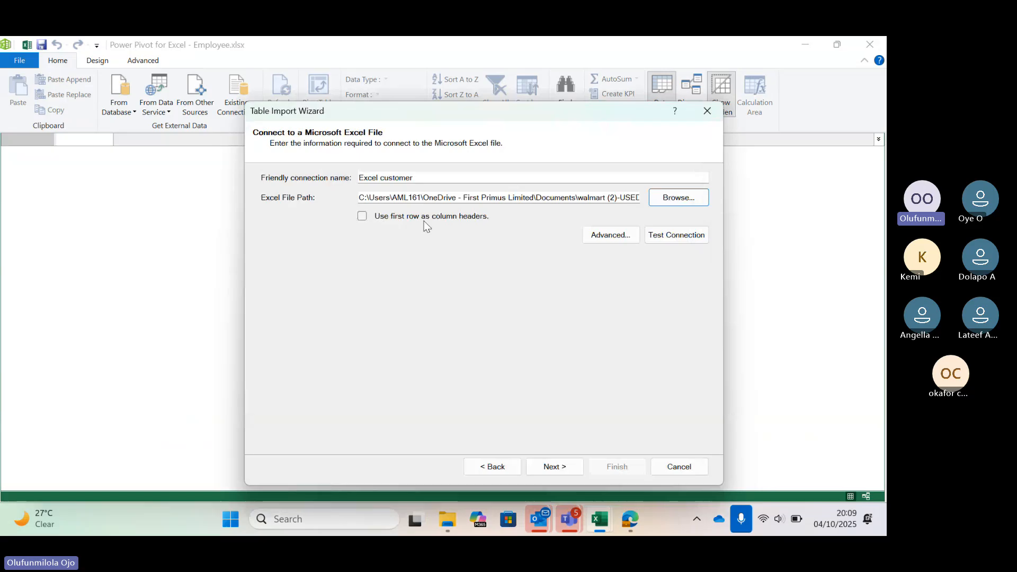
pyautogui.click(362, 216)
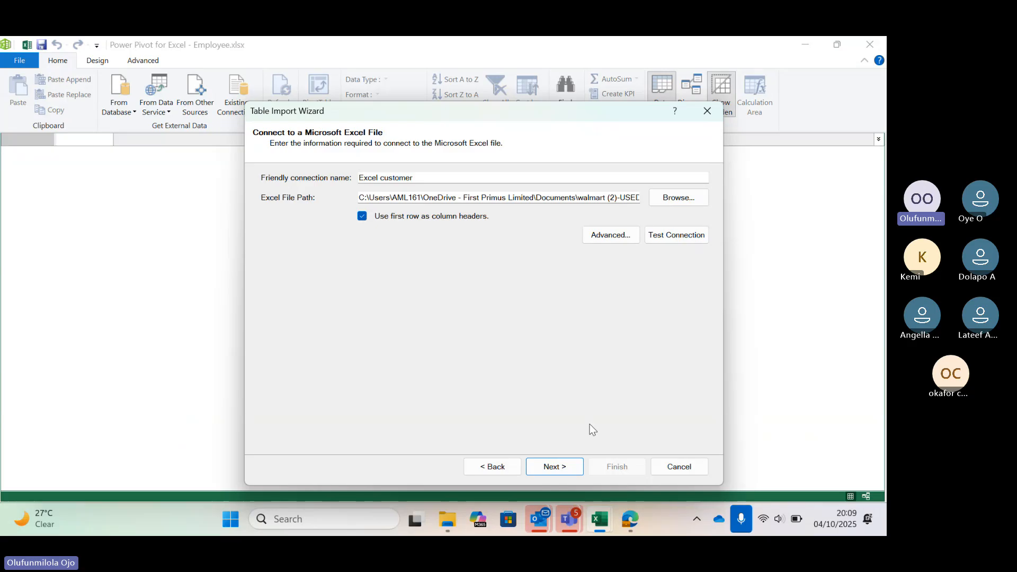
# Import only the customer$ table from the customer workbook into the data model and close the import wizard.
pyautogui.click(560, 468)
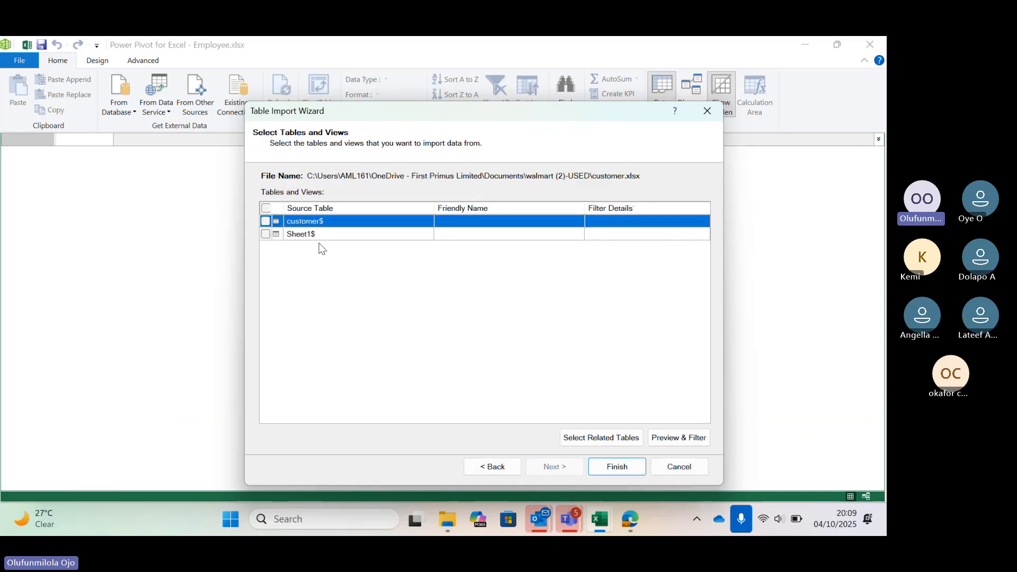
pyautogui.click(266, 221)
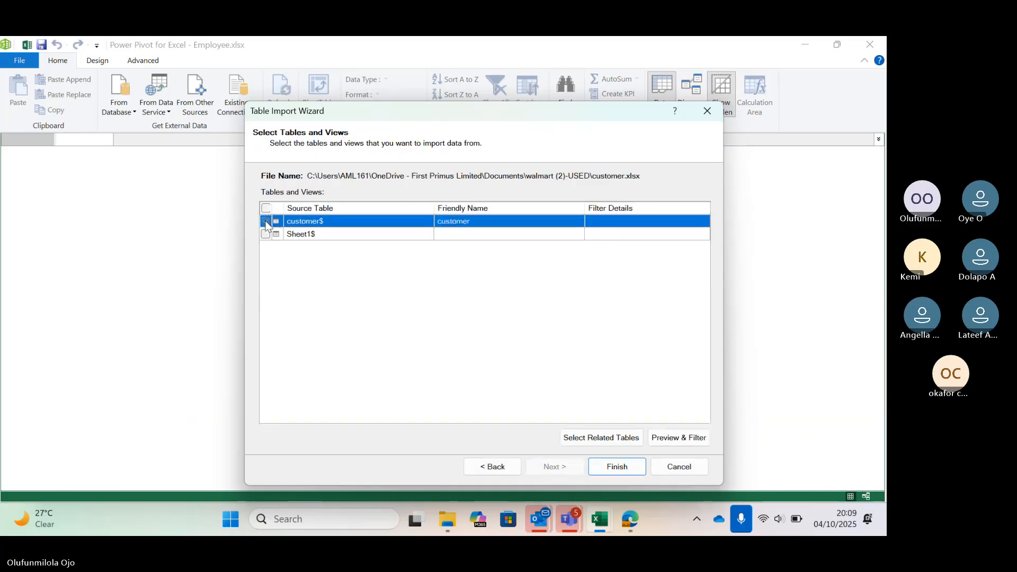
pyautogui.click(617, 466)
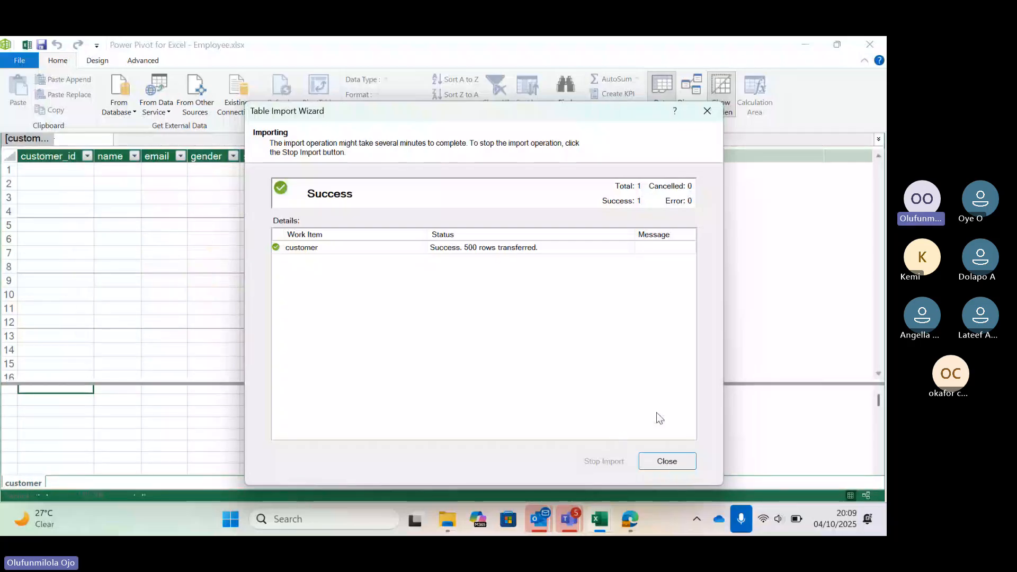
pyautogui.click(672, 462)
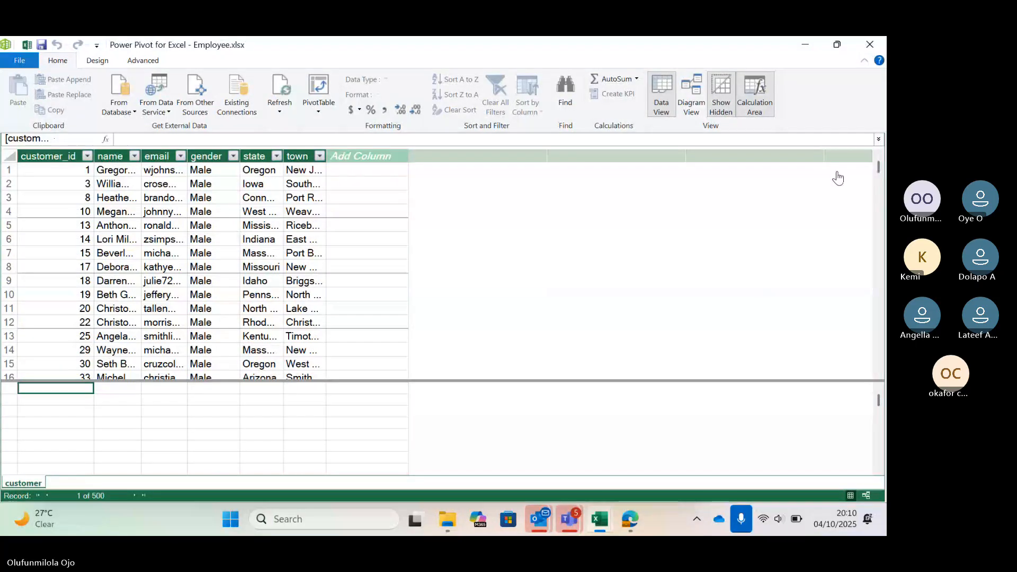
# View the WALMART DATA CHALLENGE meeting window in Teams and return to the Employee workbook's Power Pivot window.
pyautogui.click(605, 522)
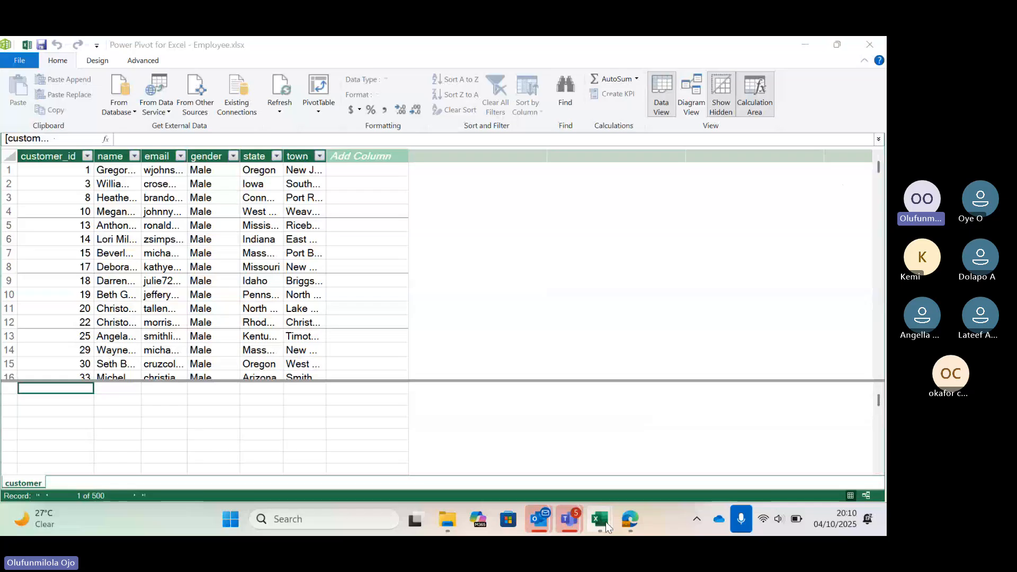
pyautogui.moveTo(569, 520)
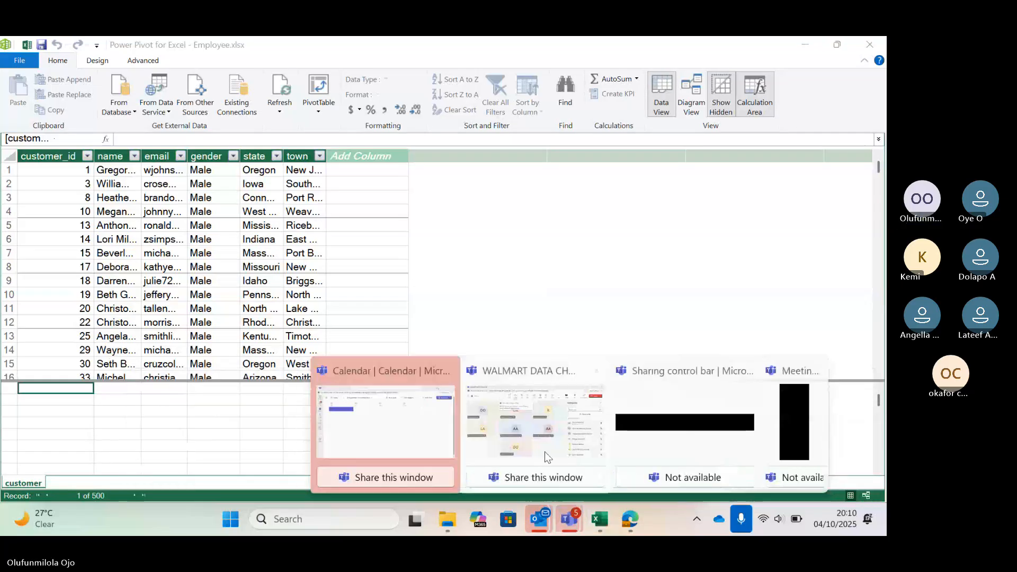
pyautogui.click(544, 451)
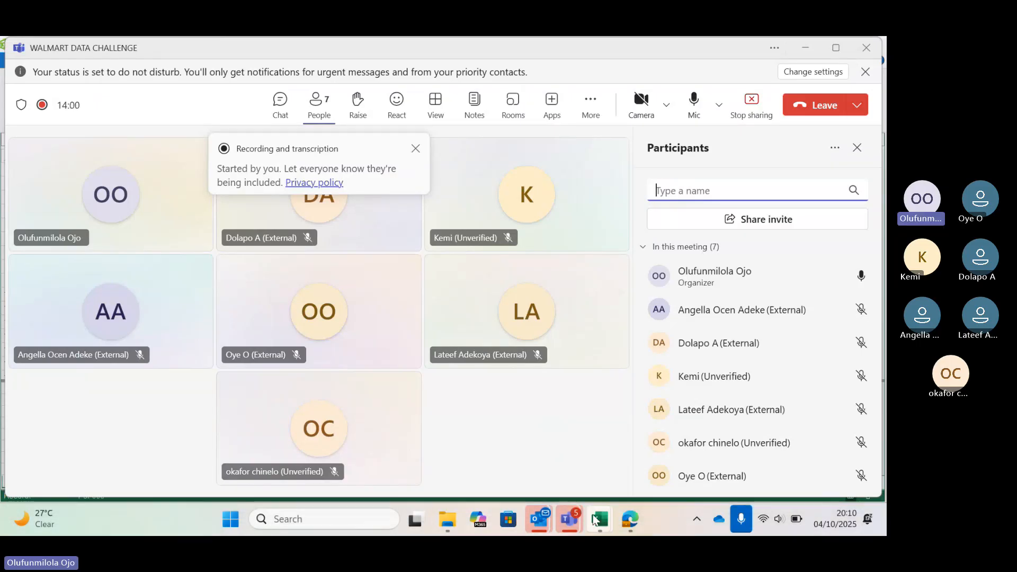
pyautogui.moveTo(597, 516)
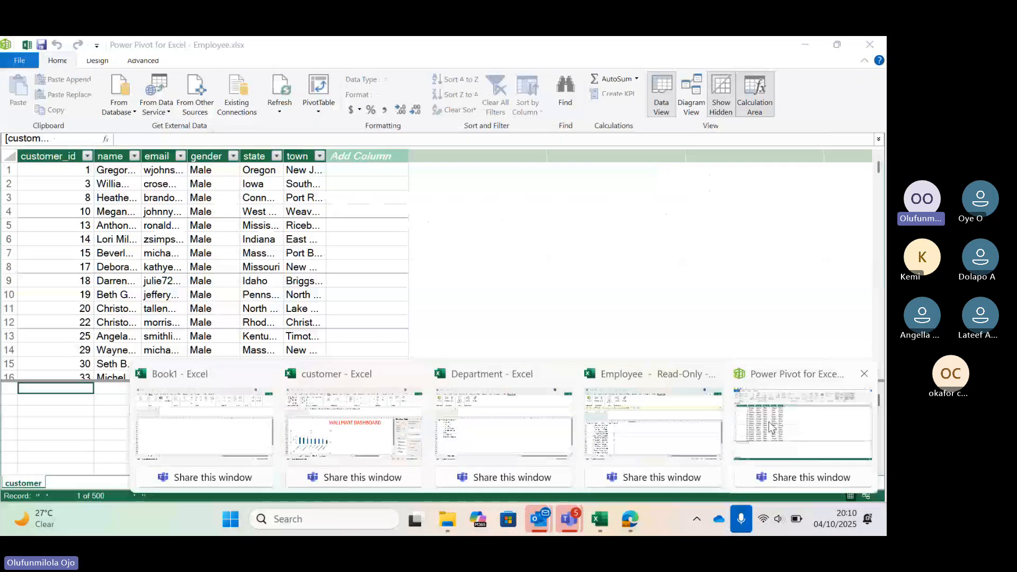
pyautogui.click(768, 421)
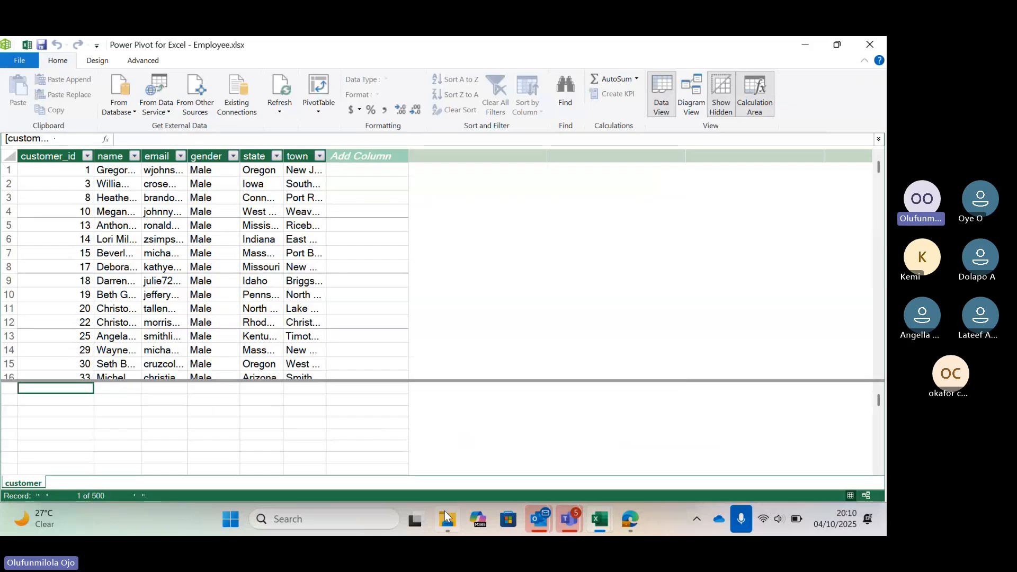
# View the walmart folder's files in File Explorer and switch back to the Employee workbook's Power Pivot window.
pyautogui.moveTo(446, 517)
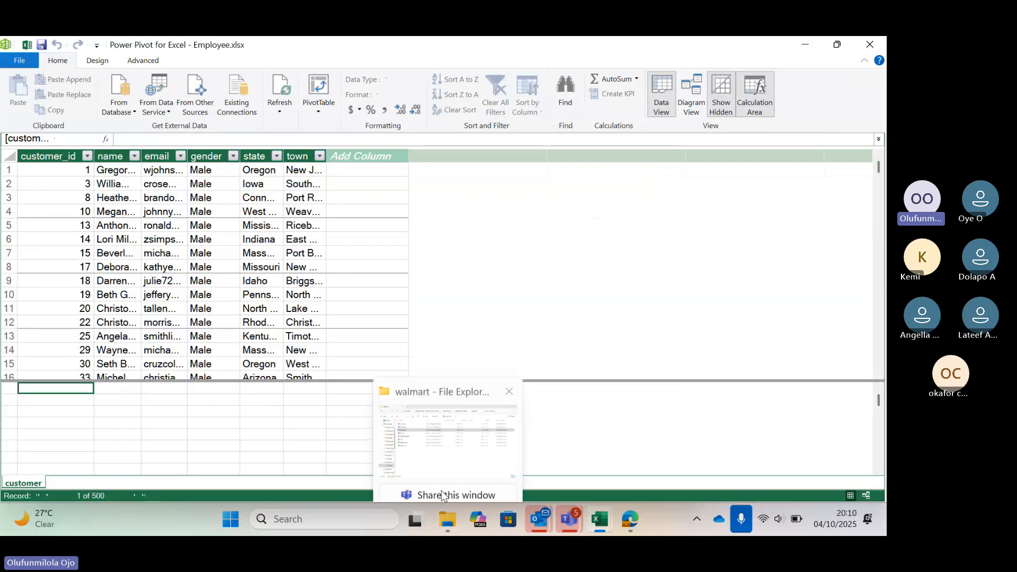
pyautogui.click(440, 451)
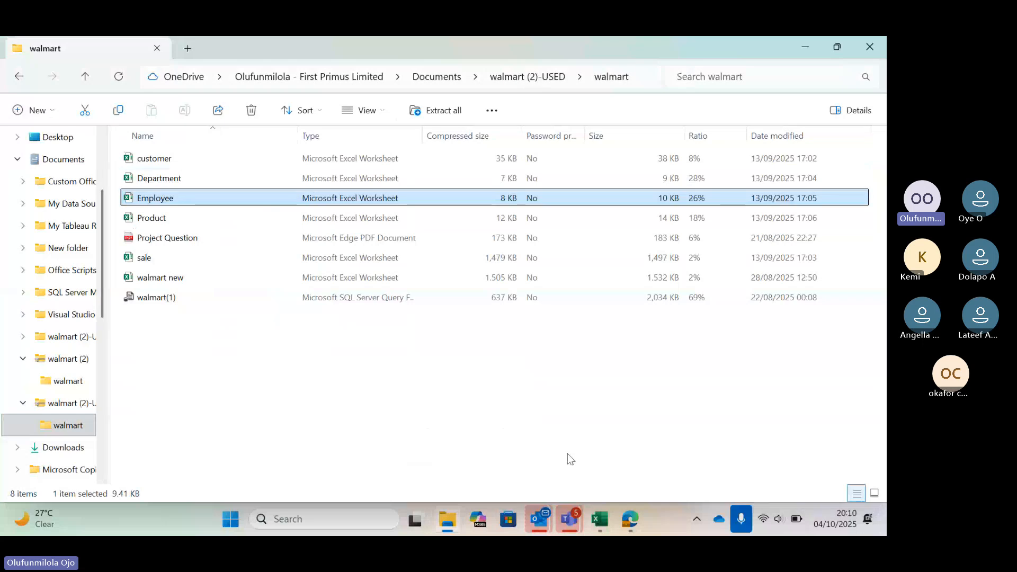
pyautogui.moveTo(604, 517)
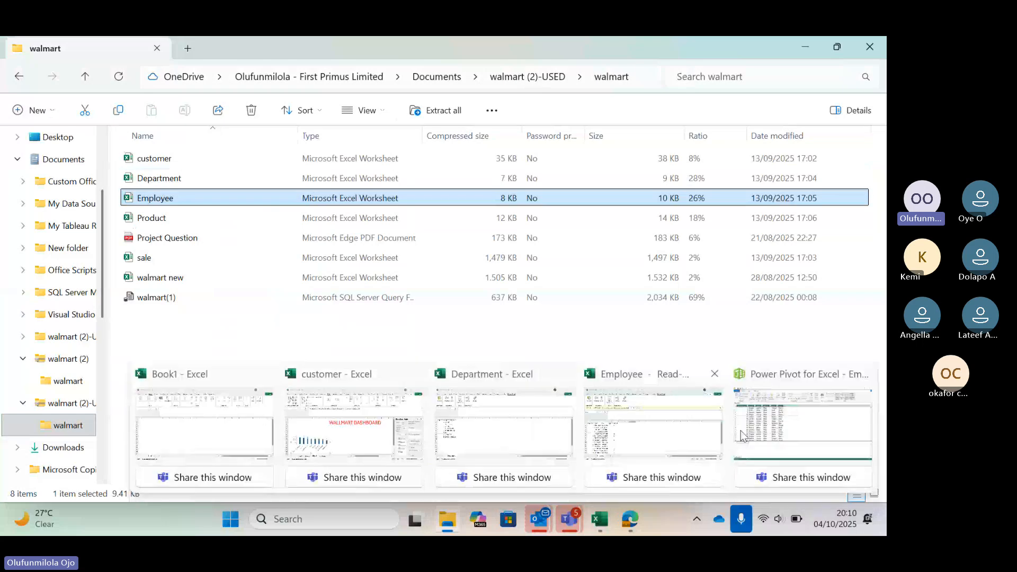
pyautogui.moveTo(740, 430)
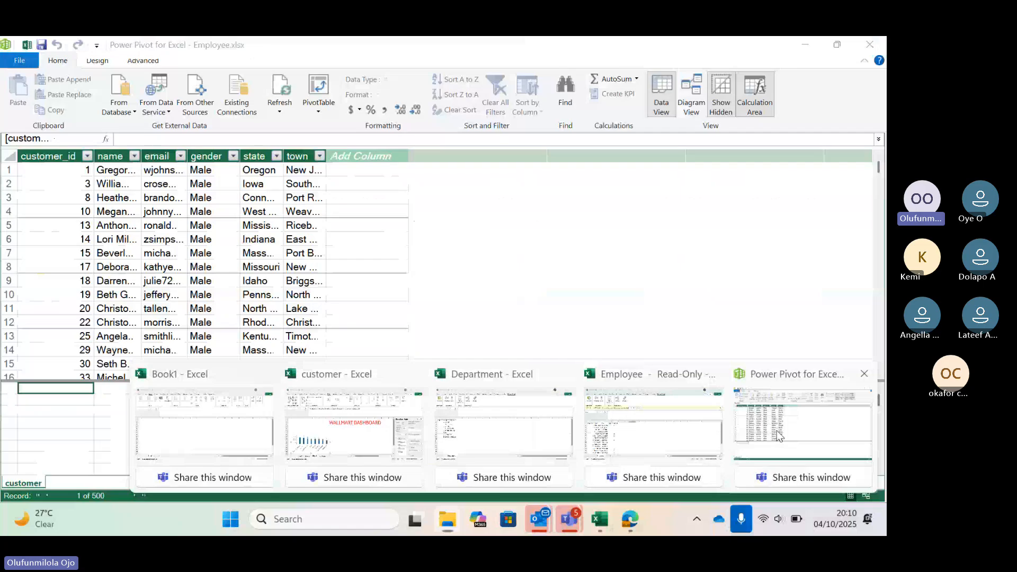
pyautogui.click(777, 435)
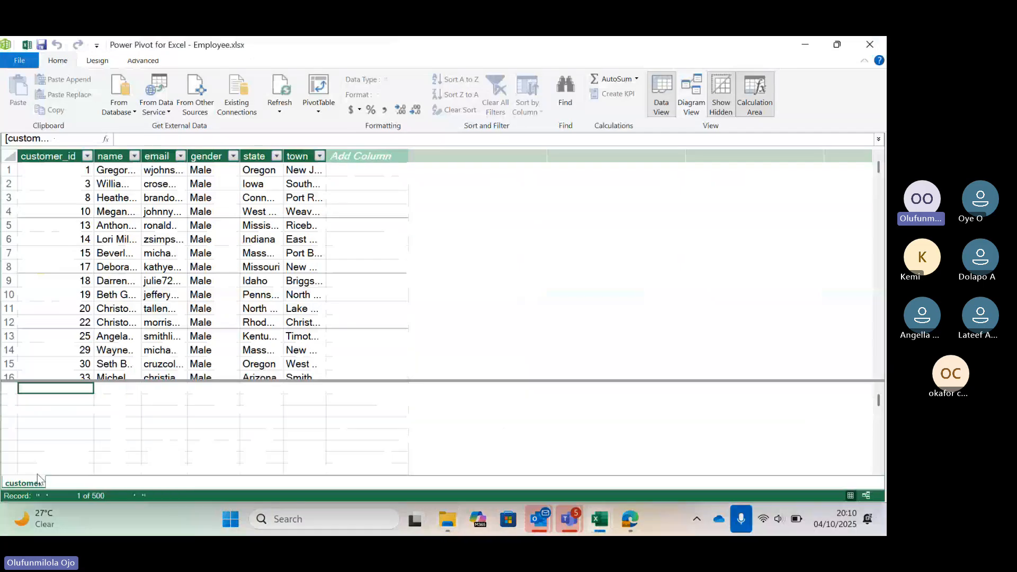
# Set up an Excel File import of the Department workbook from the walmart (2)-USED folder, using its first row as column headers.
pyautogui.click(197, 112)
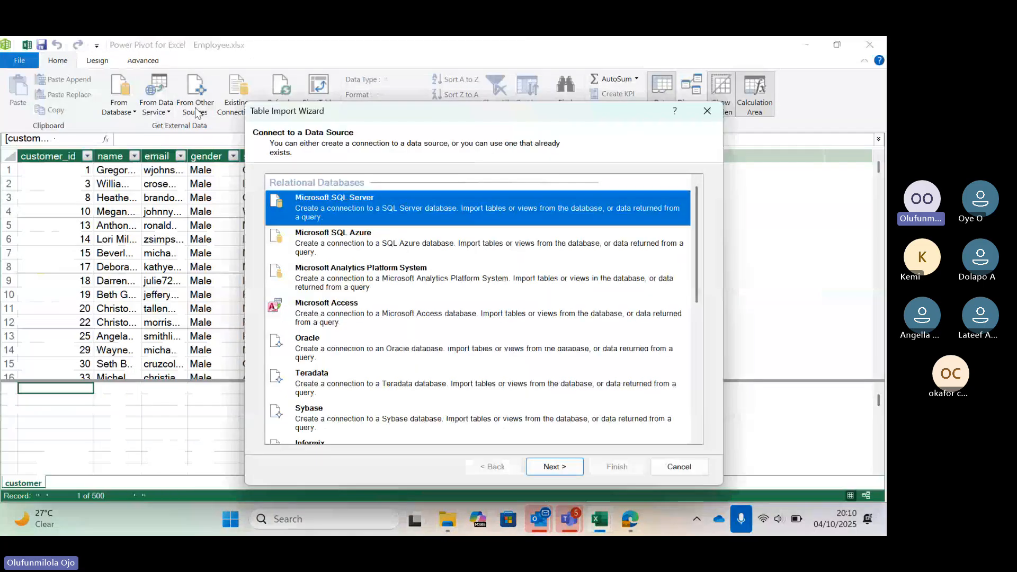
pyautogui.scroll(-10, 466, 299)
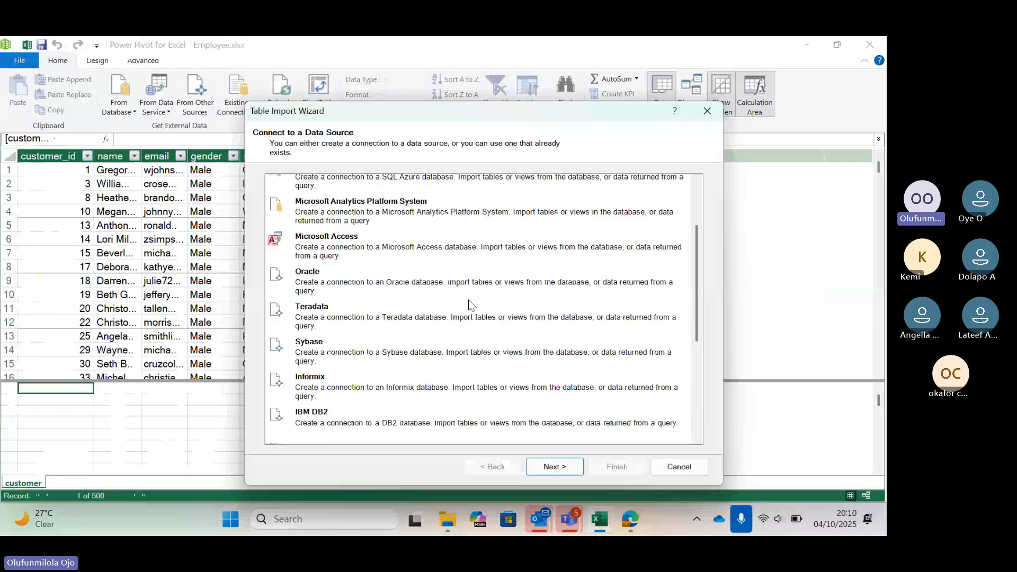
pyautogui.doubleClick(364, 386)
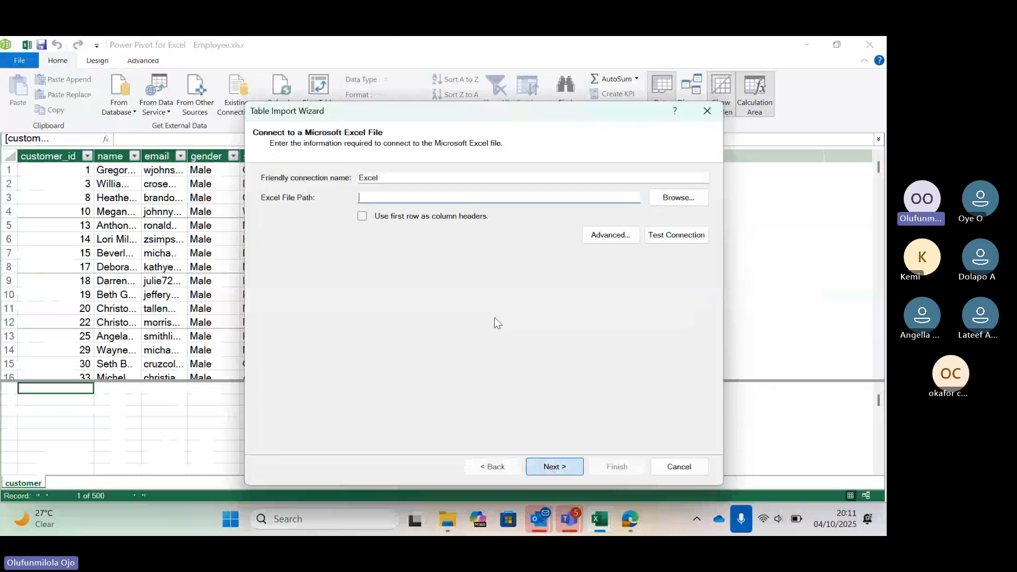
pyautogui.click(687, 200)
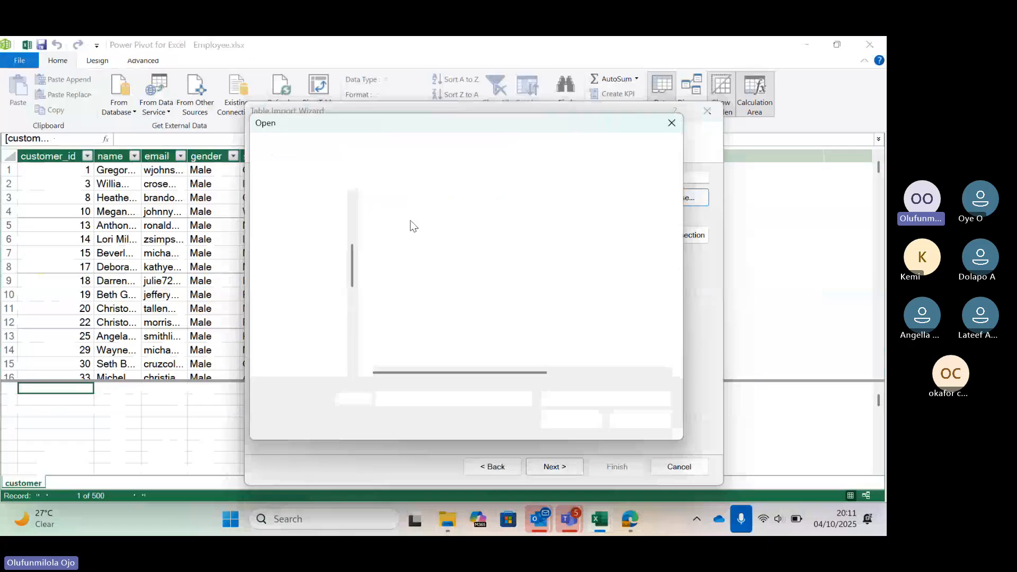
pyautogui.click(430, 267)
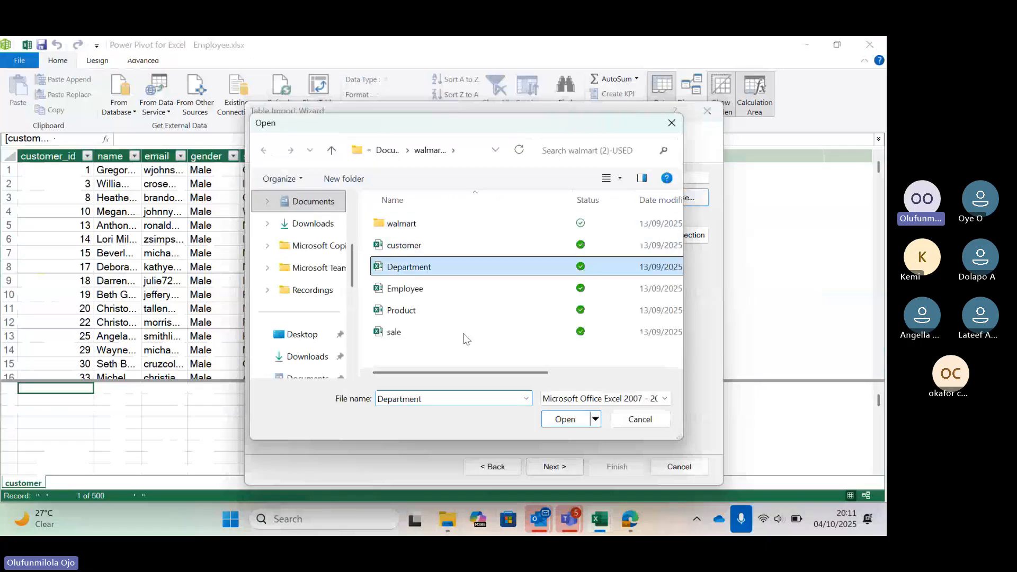
pyautogui.click(563, 420)
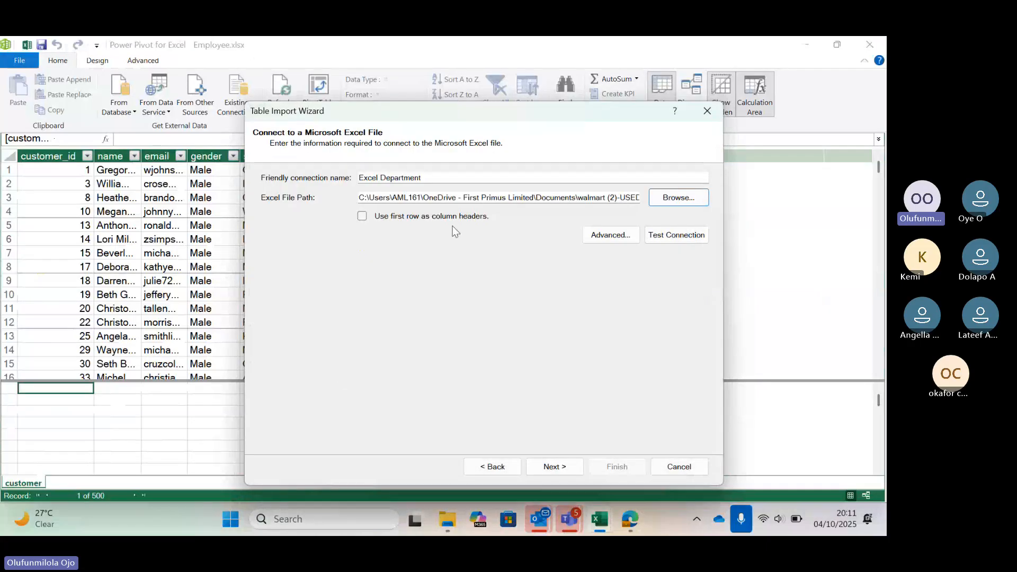
pyautogui.click(452, 217)
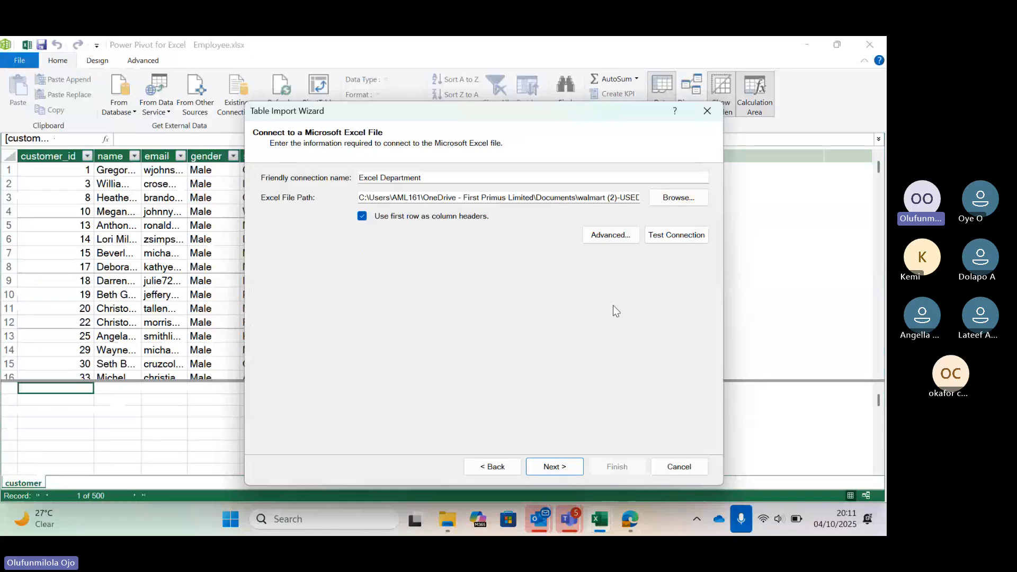
# Import the Department$ table into the data model, accepting the external data source connection, and close the import wizard.
pyautogui.click(554, 467)
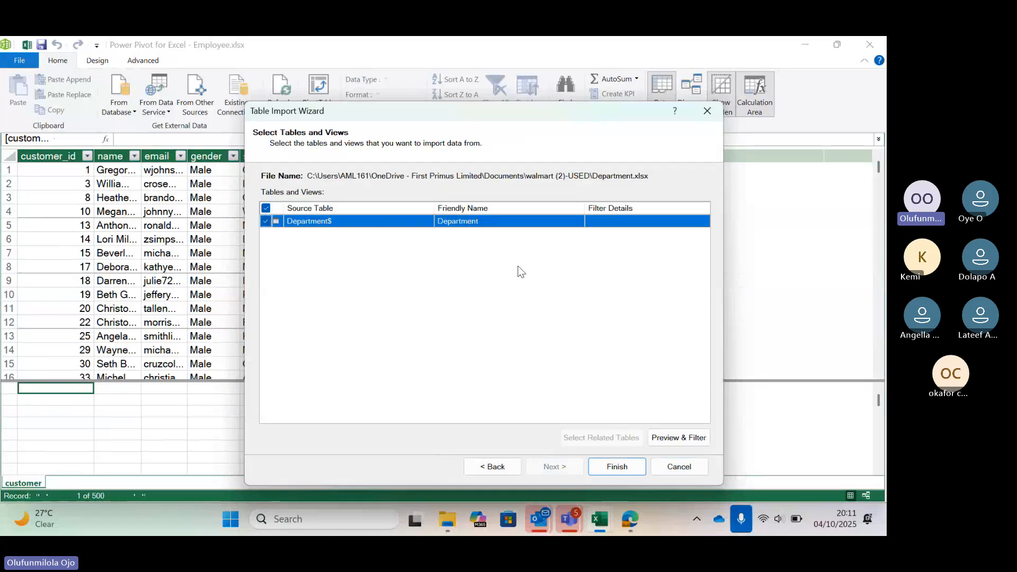
pyautogui.click(615, 468)
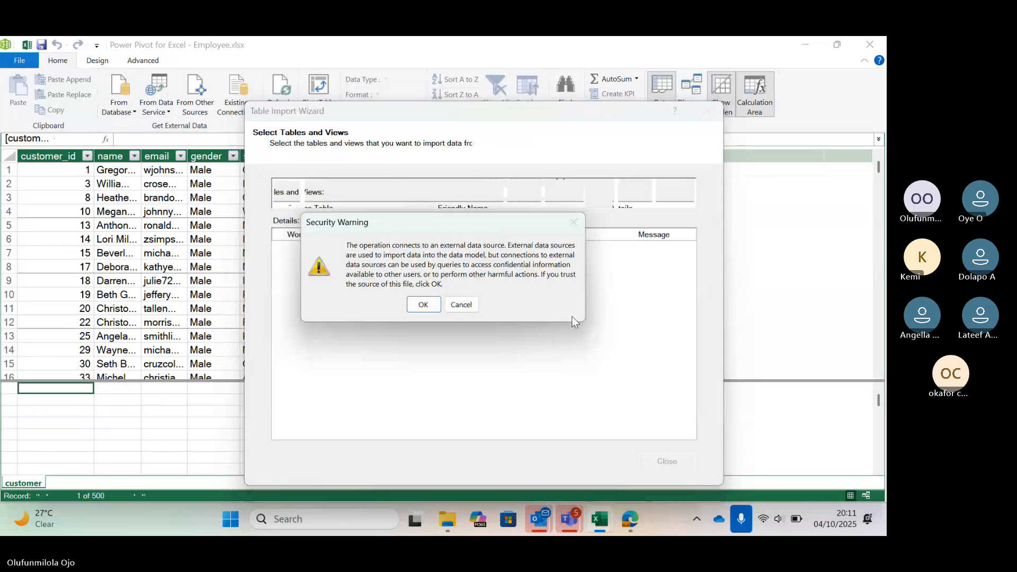
pyautogui.click(423, 303)
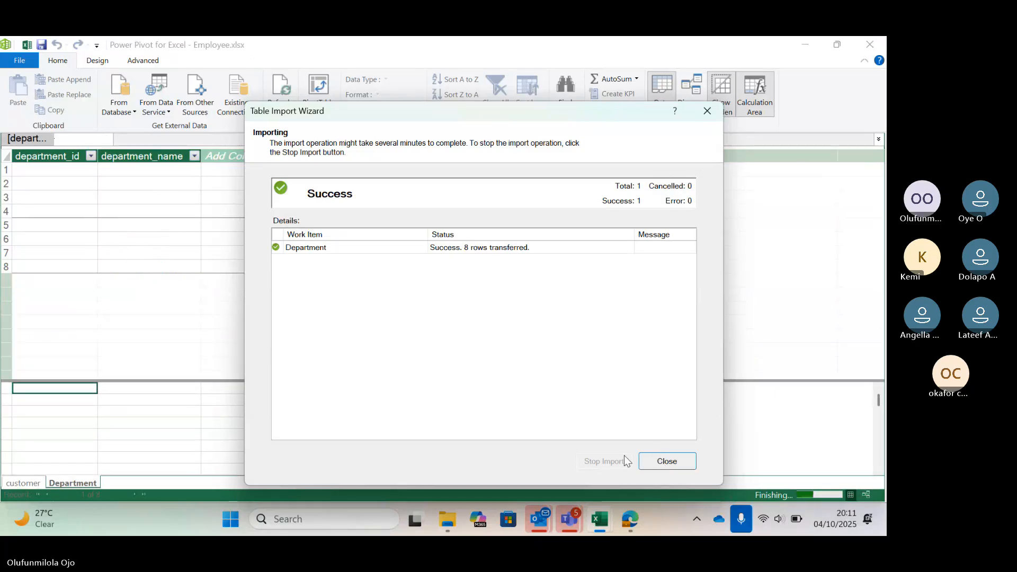
pyautogui.click(667, 461)
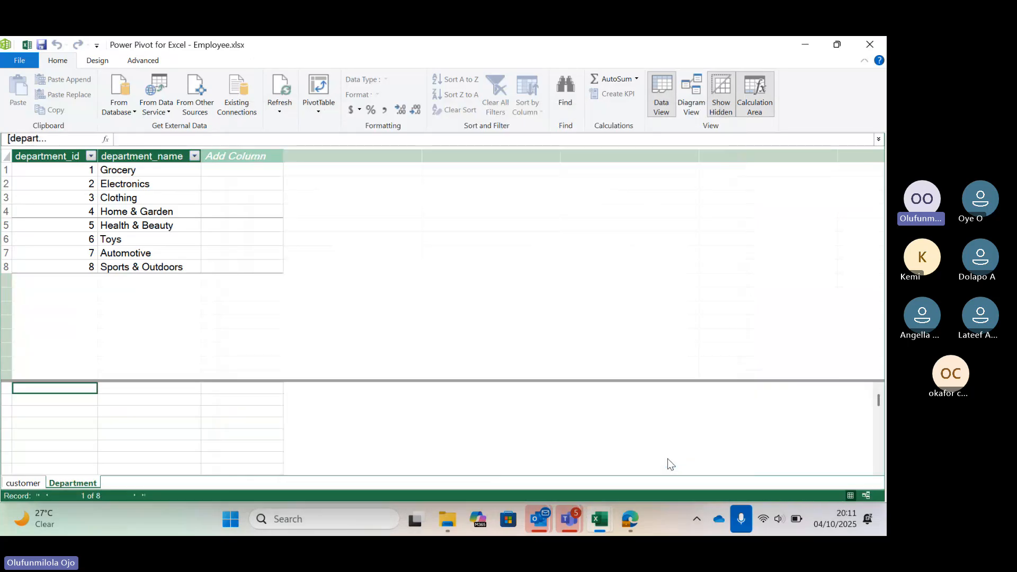
# Start another table import with Excel File as the data source and browse for the source workbook.
pyautogui.click(206, 115)
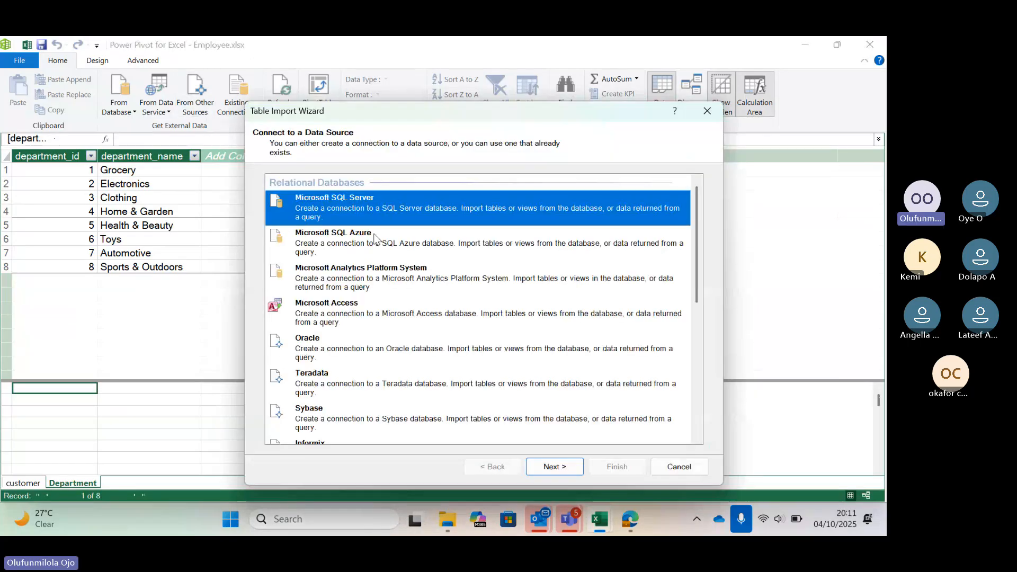
pyautogui.scroll(-10, 450, 300)
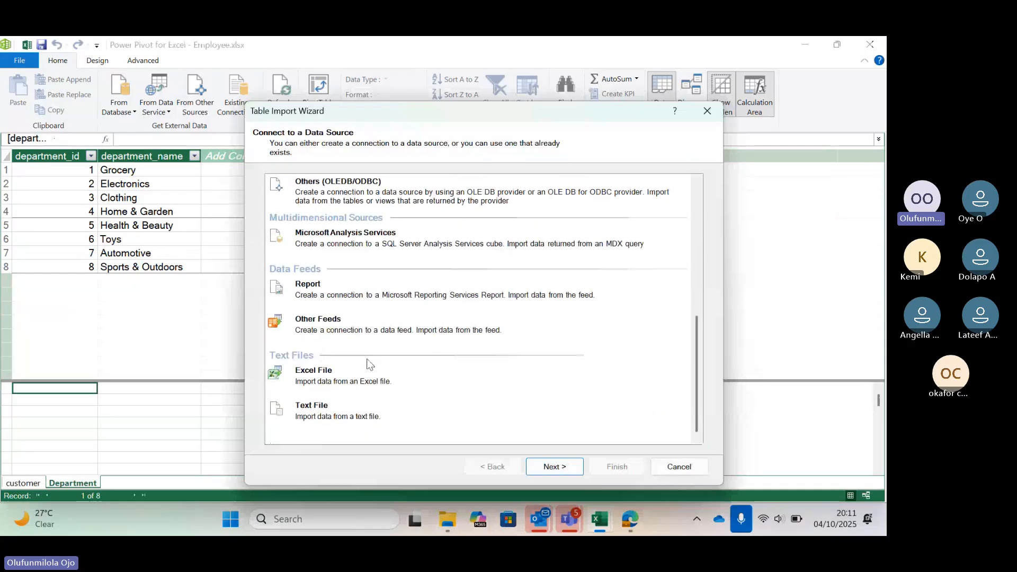
pyautogui.click(323, 376)
pyautogui.click(554, 466)
pyautogui.click(670, 197)
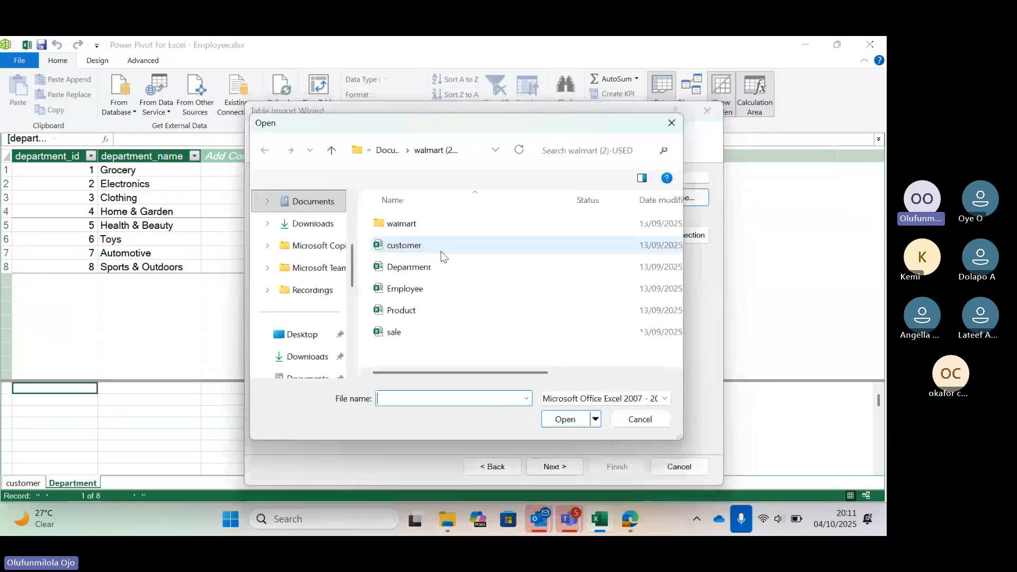
# Import the Employee$ table from the Employee workbook in the walmart (2)-USED folder, using its first row as column headers.
pyautogui.click(464, 292)
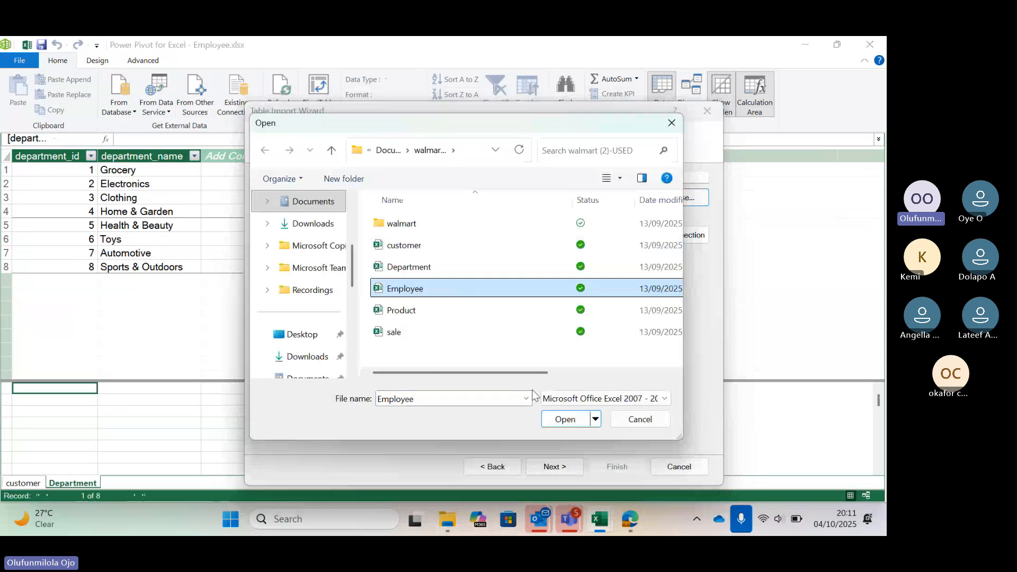
pyautogui.click(557, 422)
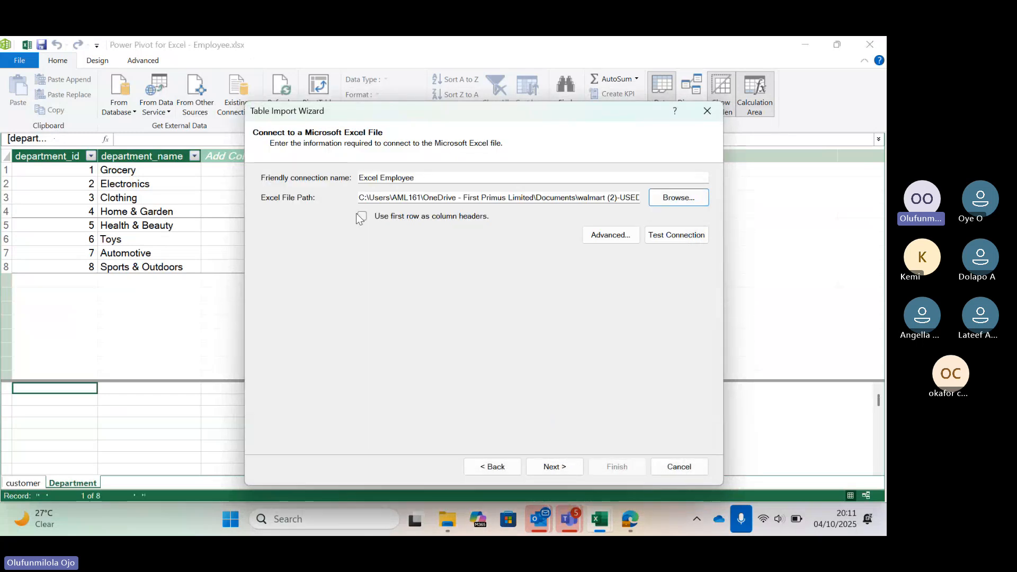
pyautogui.click(362, 216)
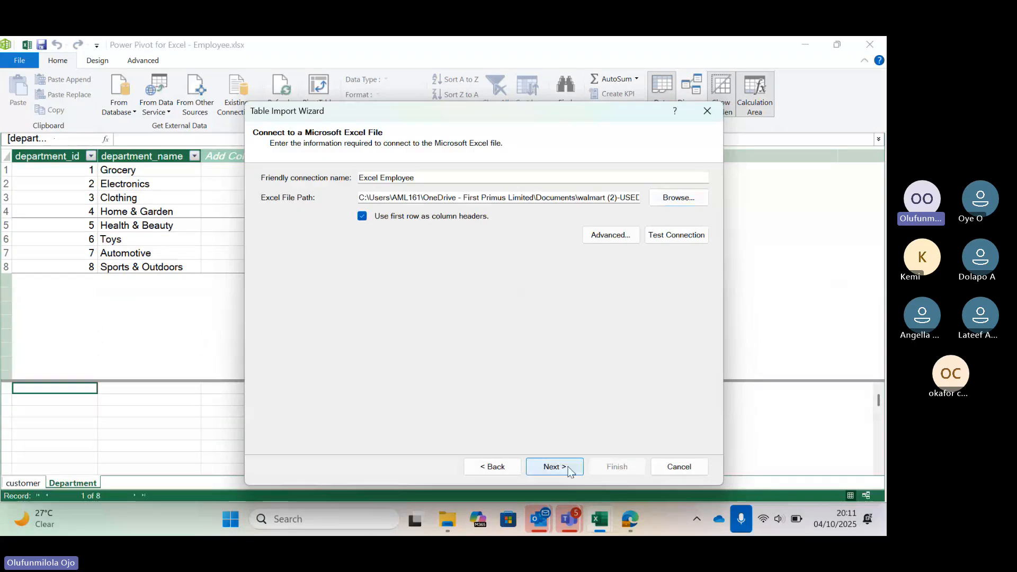
pyautogui.click(555, 466)
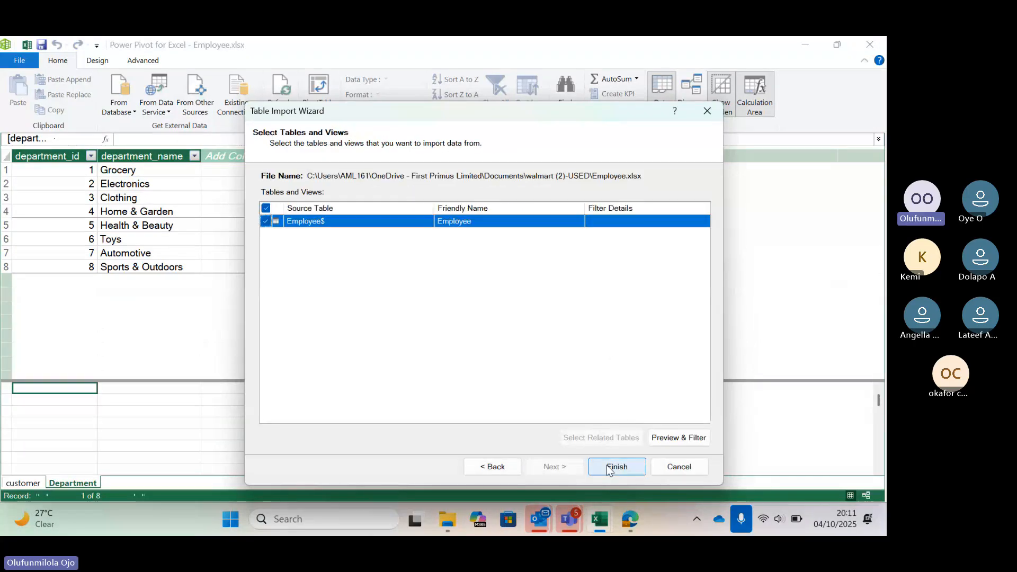
pyautogui.click(609, 470)
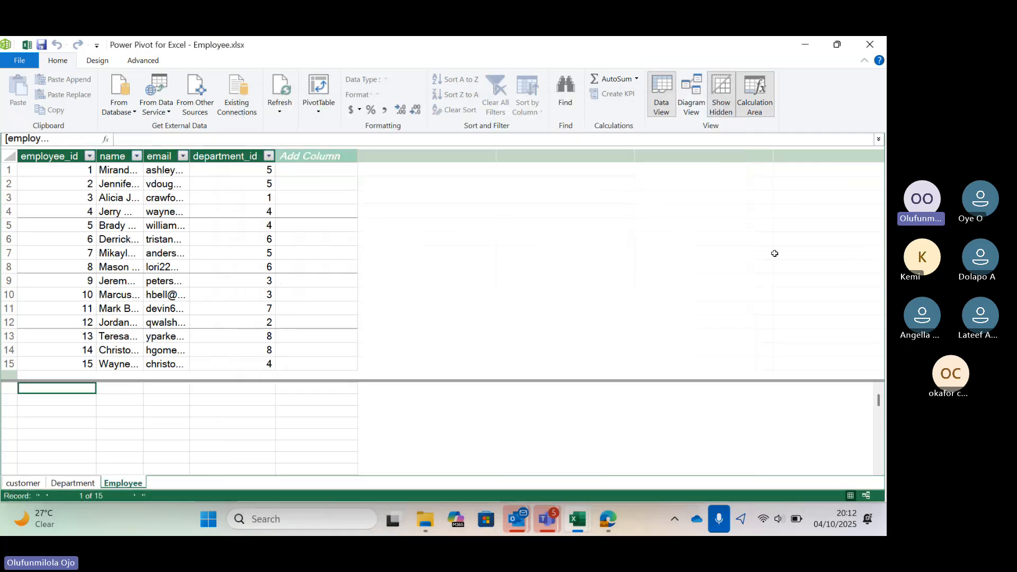
# Import the Sale$ table from the sale workbook in the walmart (2)-USED folder, using its first row as column headers.
pyautogui.click(196, 95)
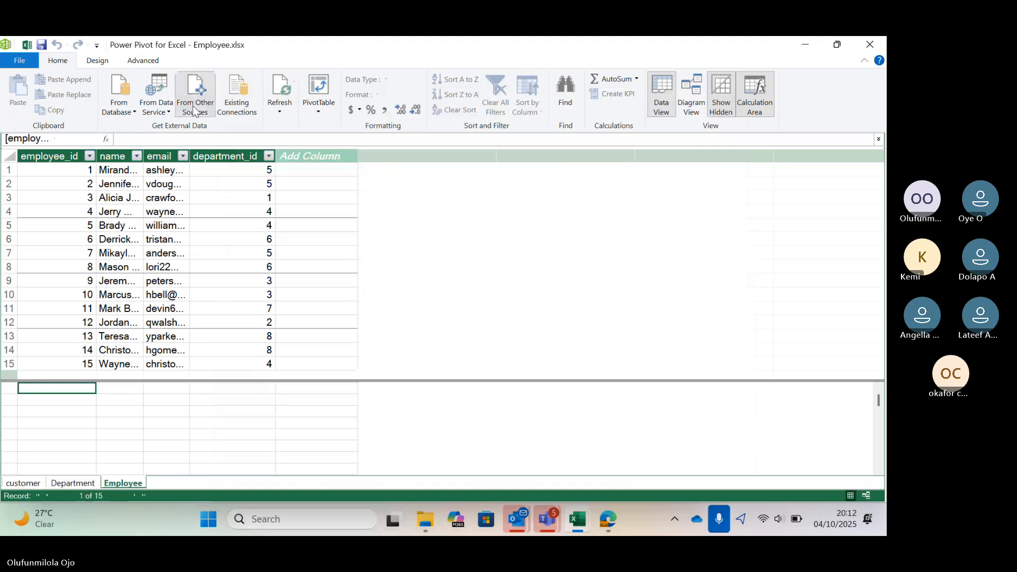
pyautogui.scroll(-5, 435, 280)
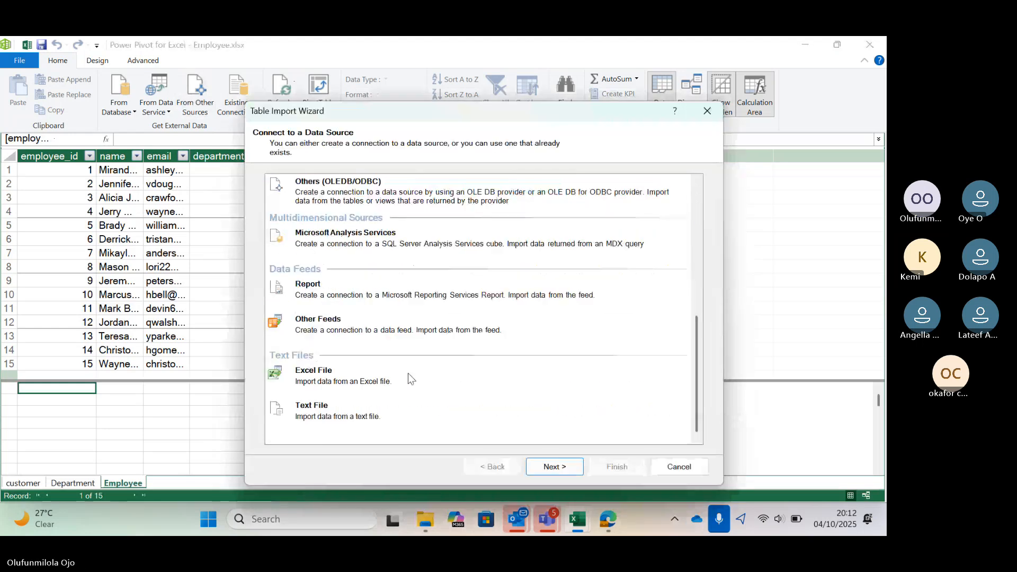
pyautogui.click(407, 373)
pyautogui.click(554, 467)
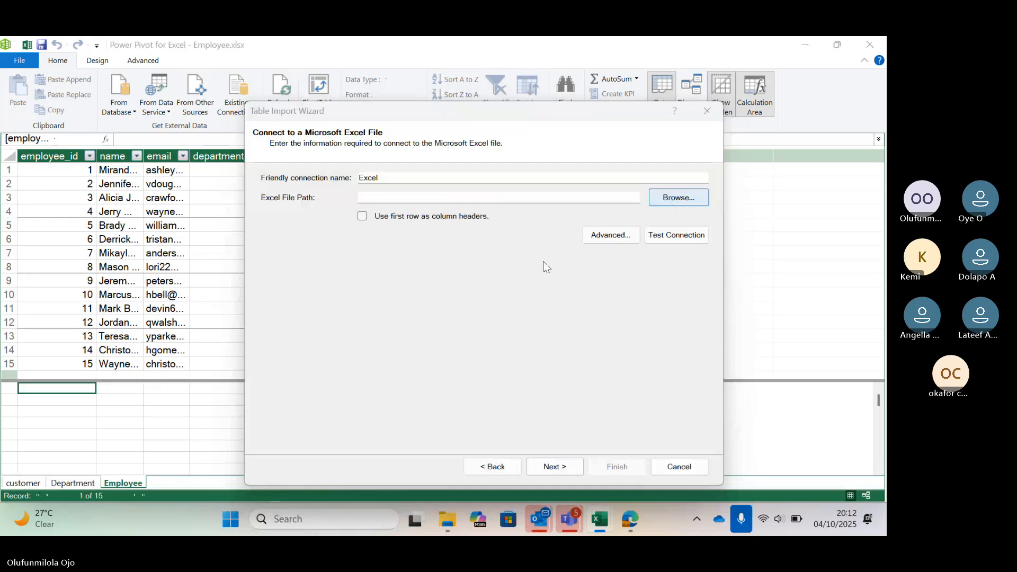
pyautogui.click(669, 199)
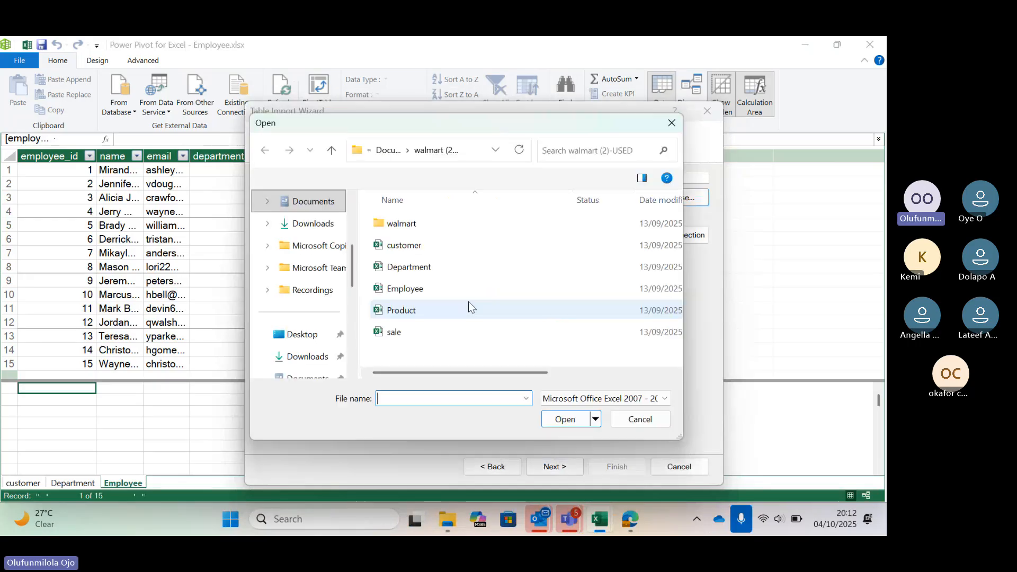
pyautogui.click(481, 332)
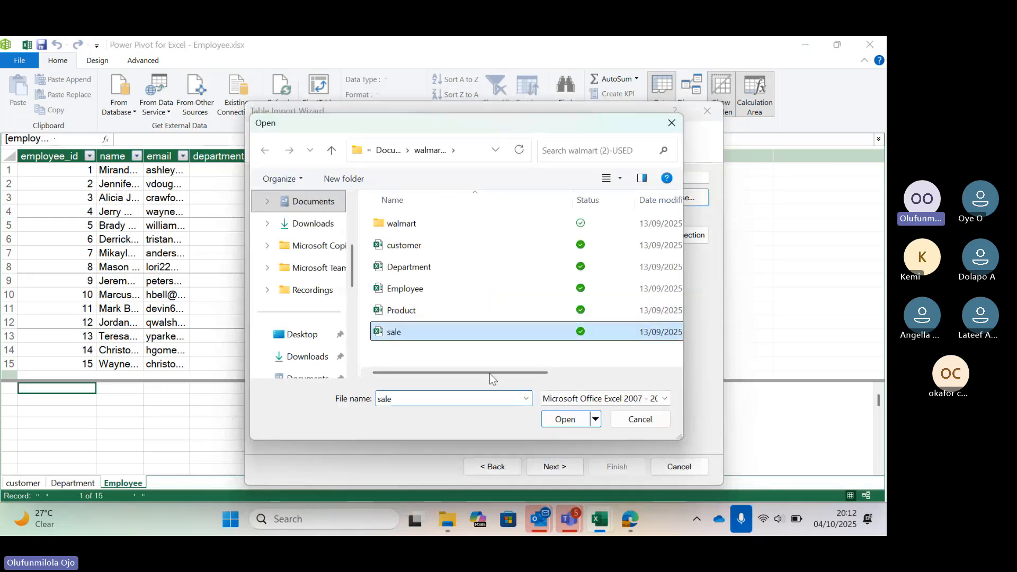
pyautogui.click(567, 418)
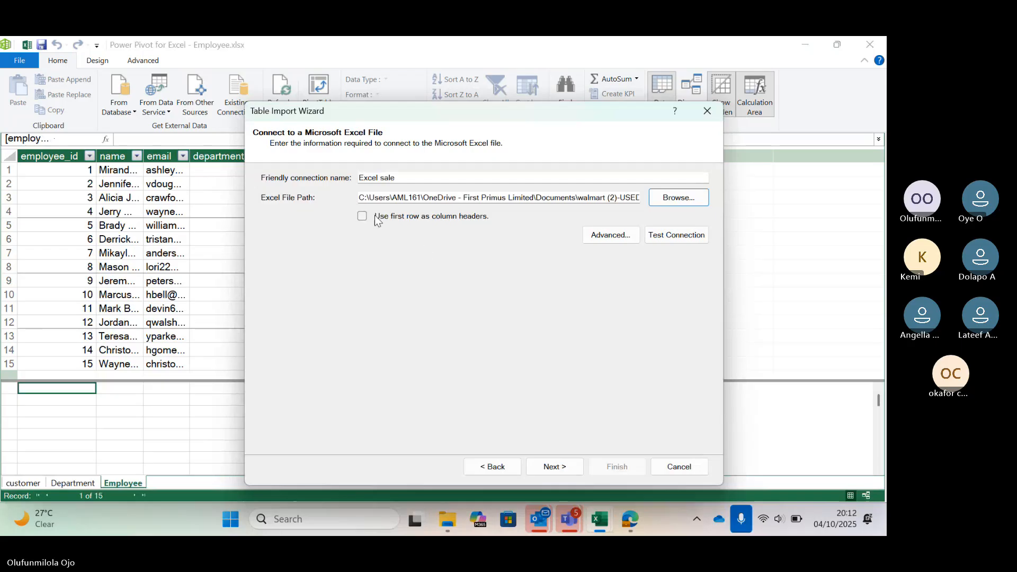
pyautogui.click(376, 217)
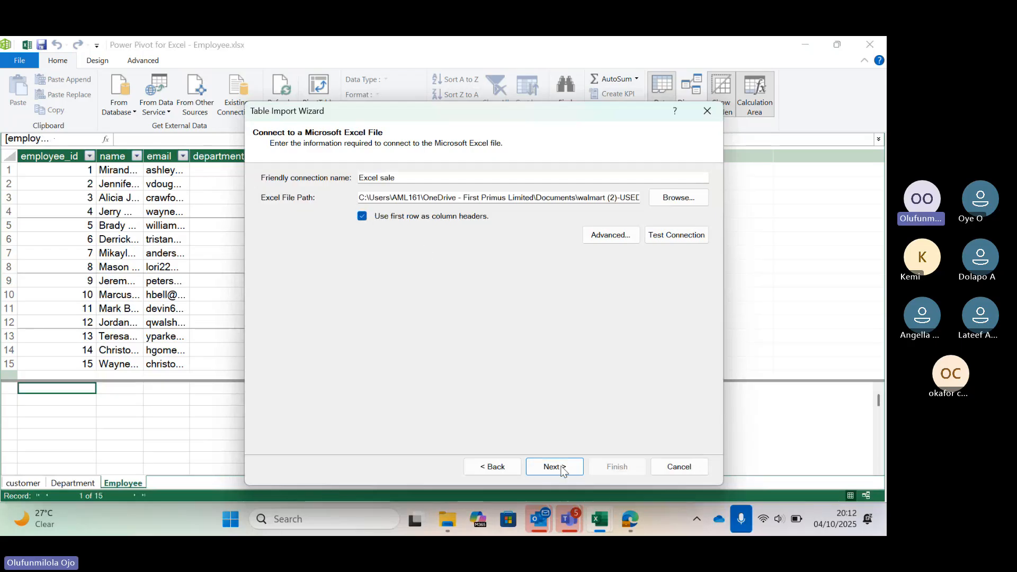
pyautogui.click(562, 470)
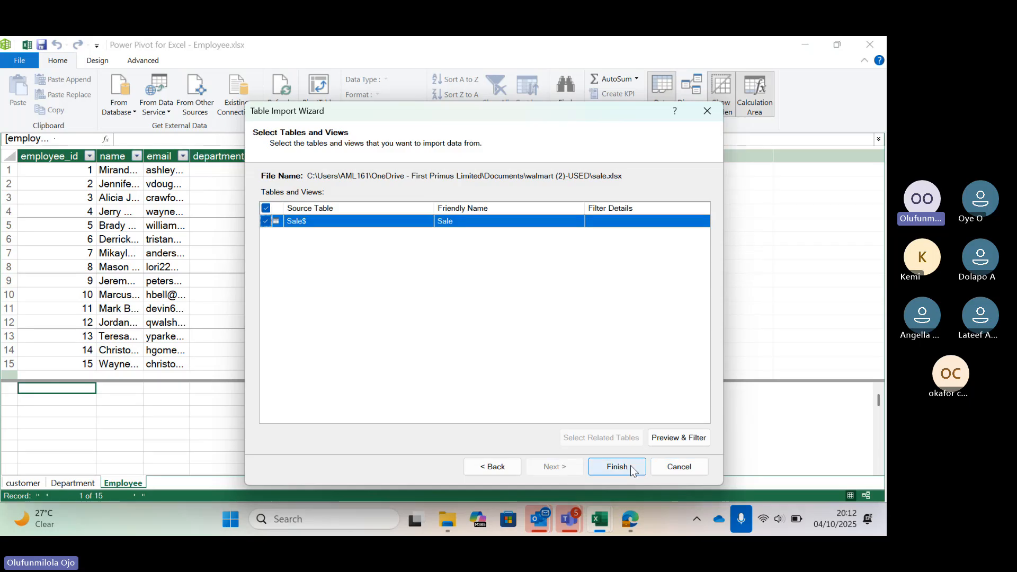
pyautogui.click(631, 466)
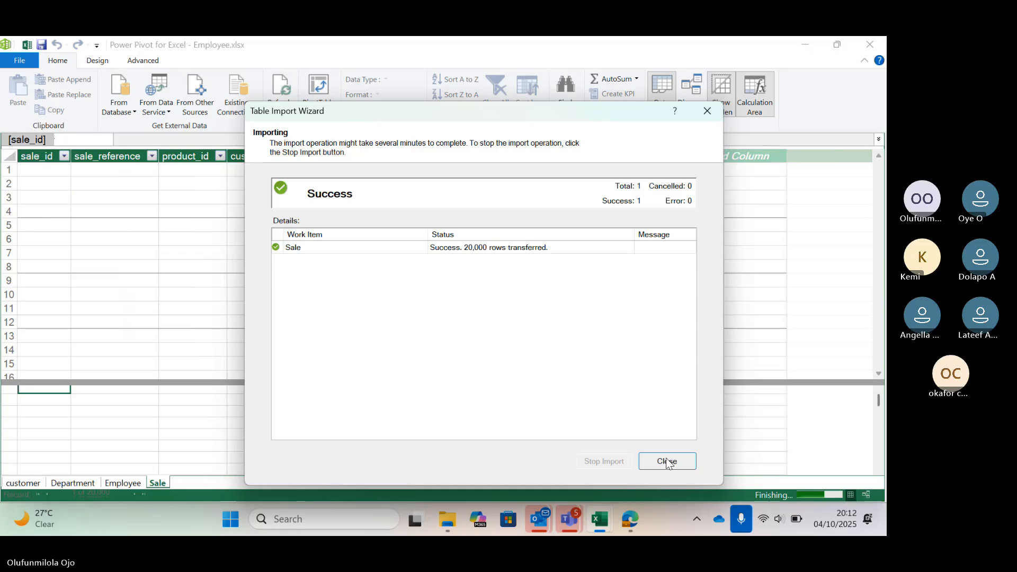
pyautogui.click(667, 461)
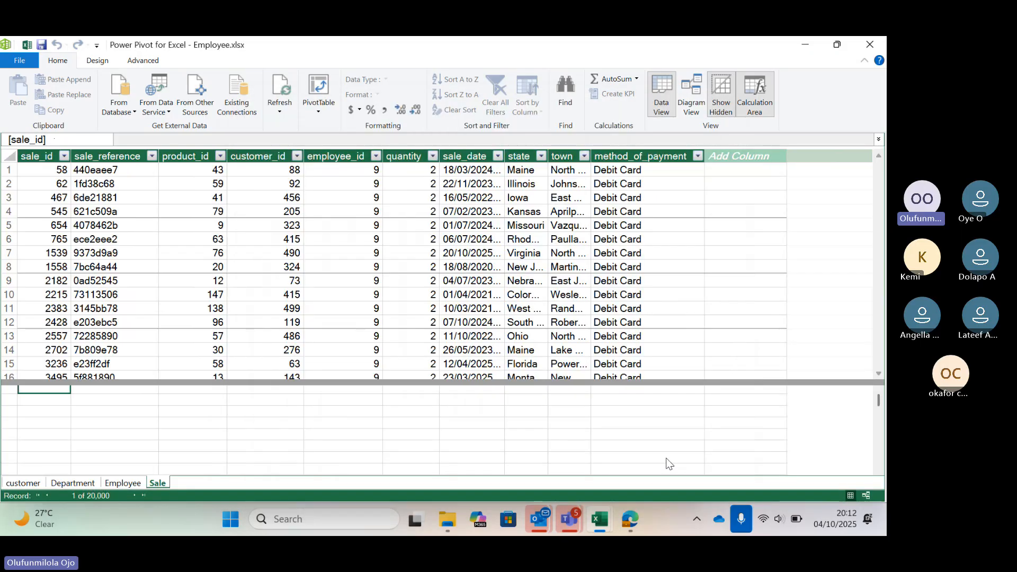
# Import the Product$ table from the Product workbook in the walmart (2)-USED folder, using its first row as column headers.
pyautogui.click(195, 95)
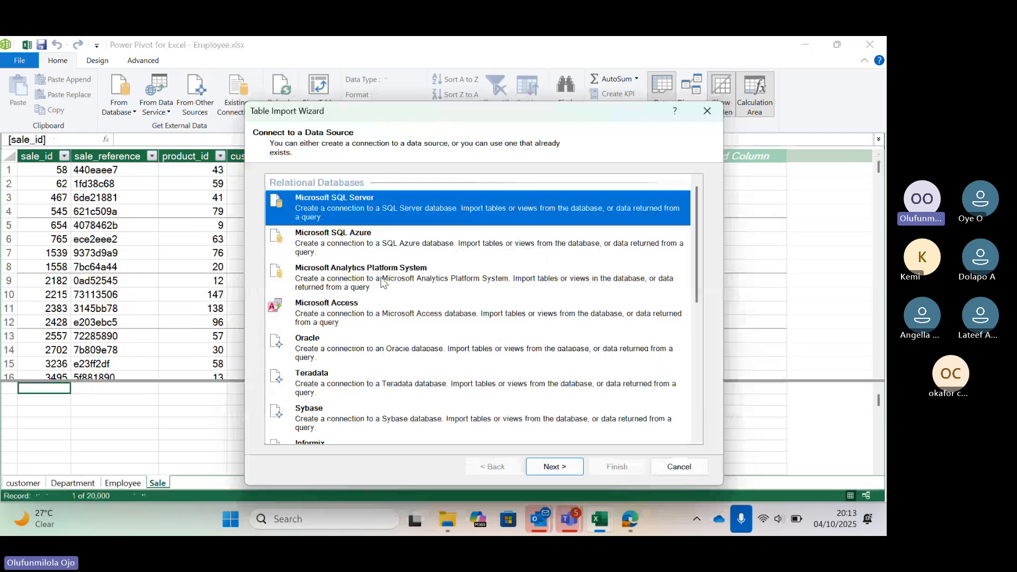
pyautogui.scroll(-10, 383, 282)
pyautogui.click(318, 371)
pyautogui.click(554, 466)
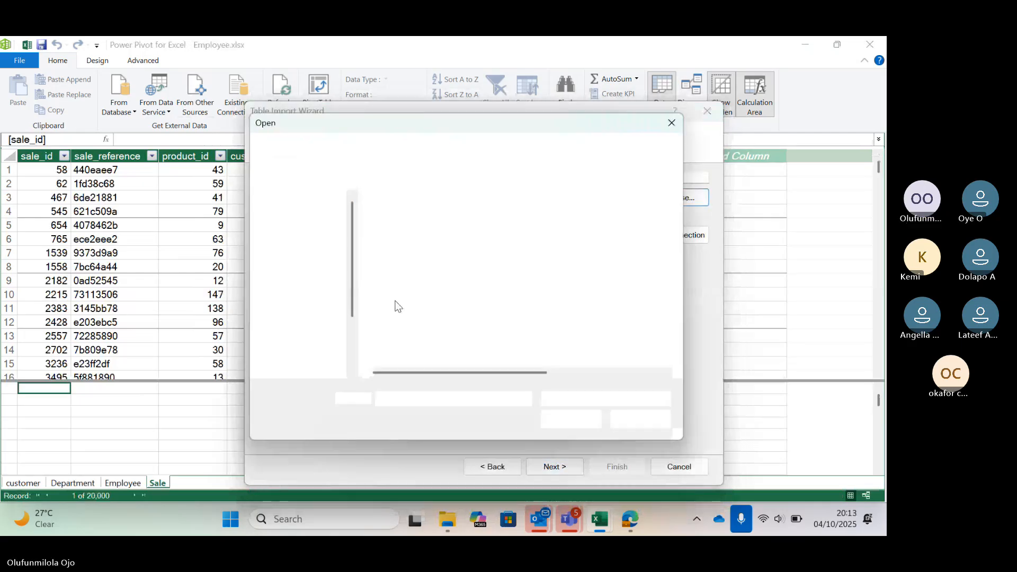
pyautogui.click(404, 311)
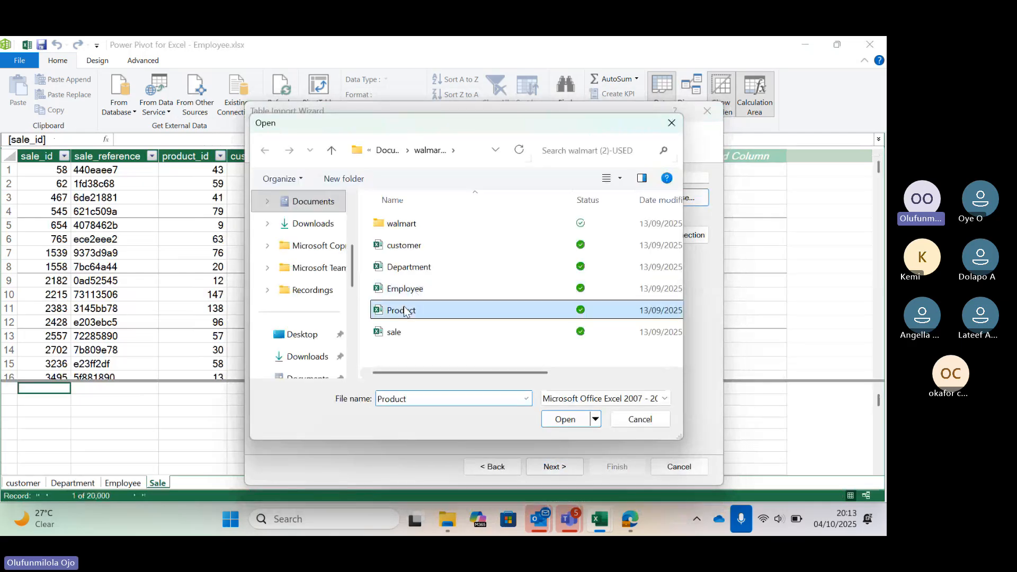
pyautogui.click(572, 419)
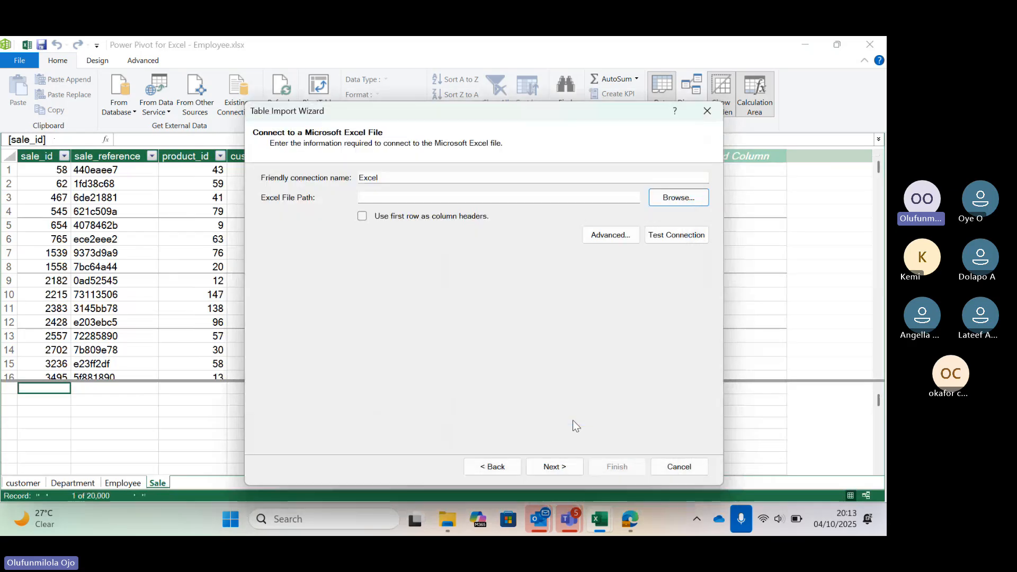
pyautogui.click(362, 216)
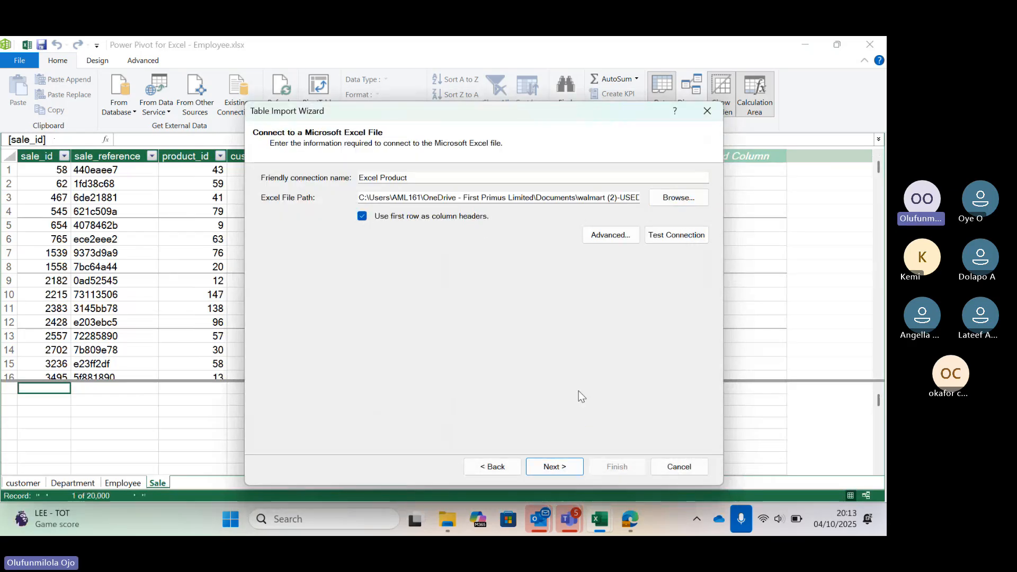
pyautogui.click(557, 466)
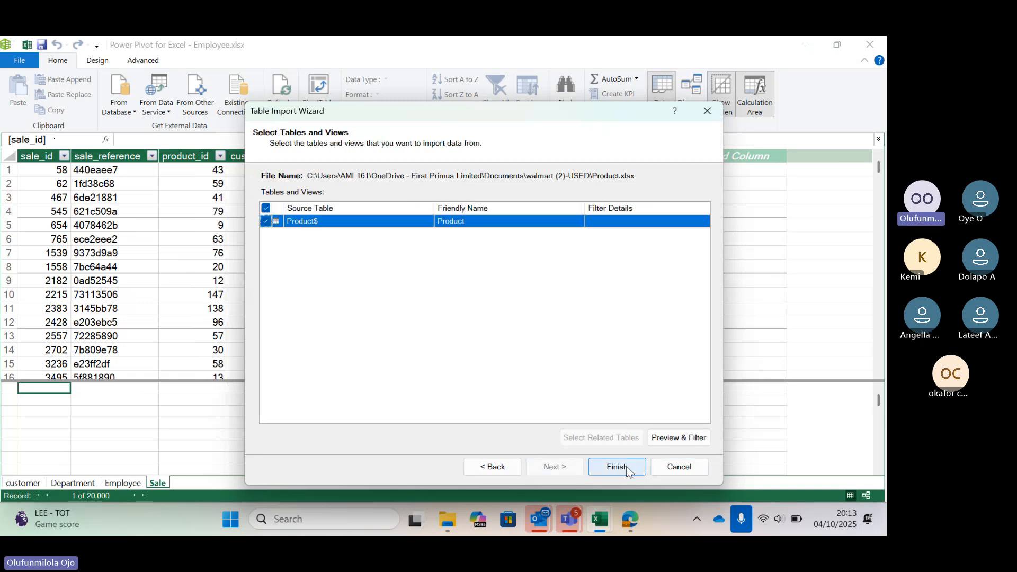
pyautogui.click(616, 467)
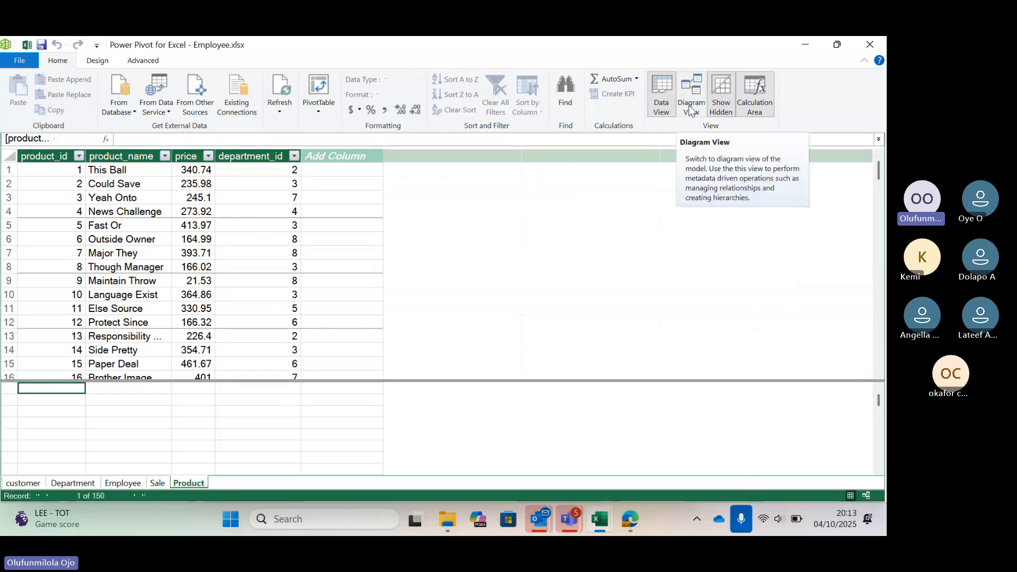
# Show the model as a diagram and move the Department, Employee, Sale and Product tables closer together in one row.
pyautogui.click(689, 106)
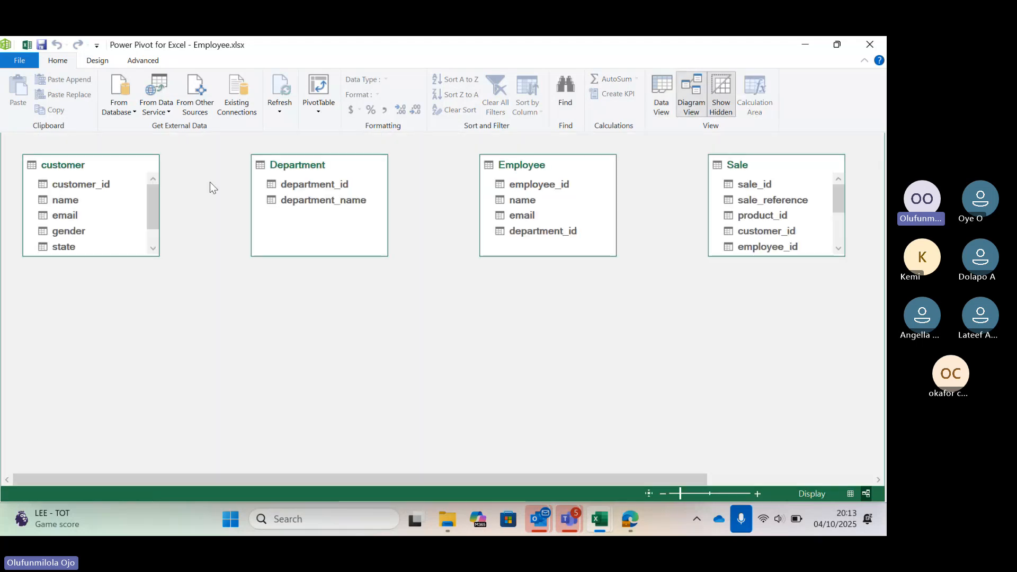
pyautogui.moveTo(328, 160); pyautogui.dragTo(264, 154)
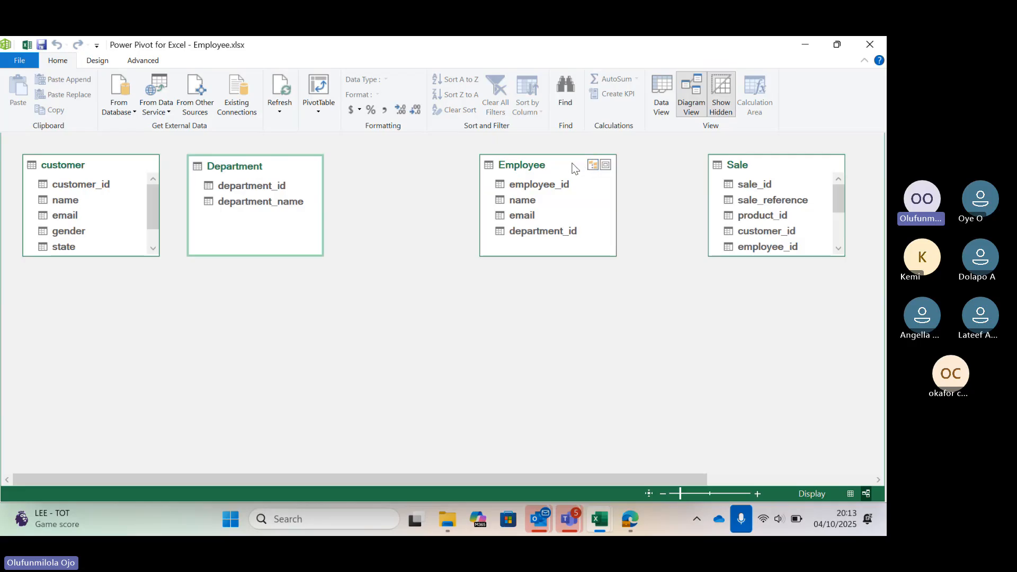
pyautogui.moveTo(572, 168); pyautogui.dragTo(441, 152)
pyautogui.moveTo(768, 160); pyautogui.dragTo(591, 148)
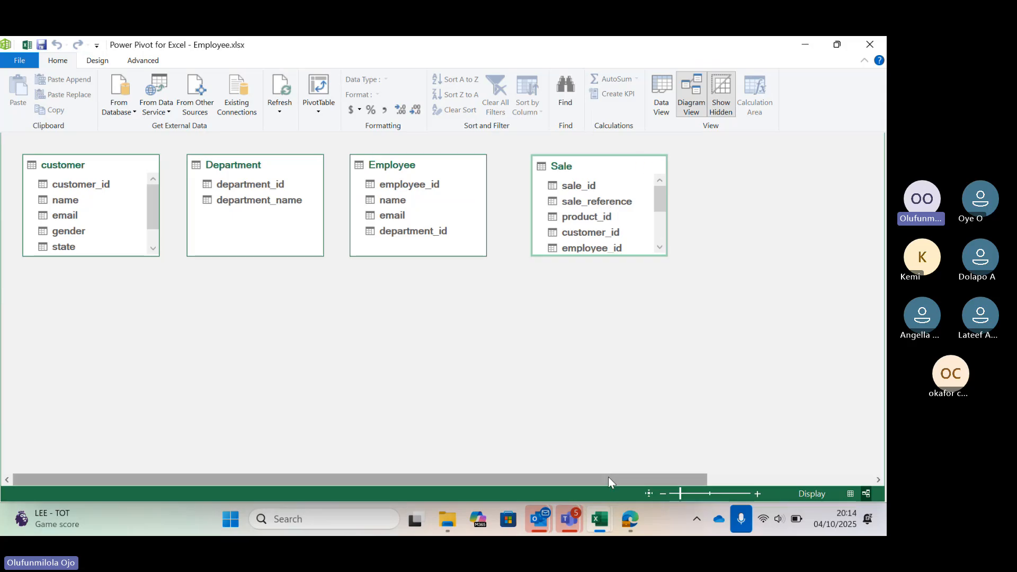
pyautogui.moveTo(608, 479); pyautogui.dragTo(711, 471)
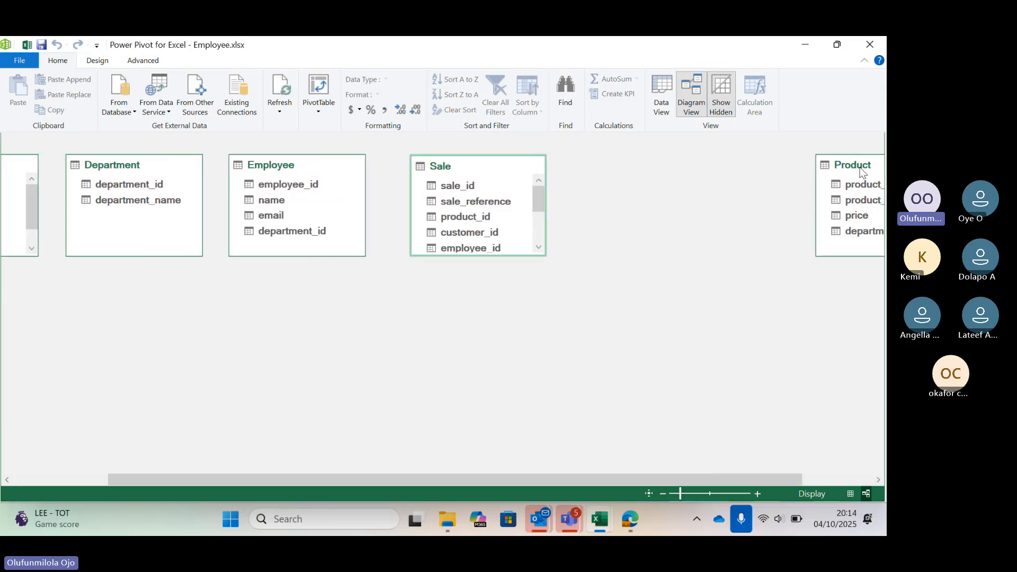
pyautogui.click(809, 166)
pyautogui.moveTo(809, 165); pyautogui.dragTo(613, 165)
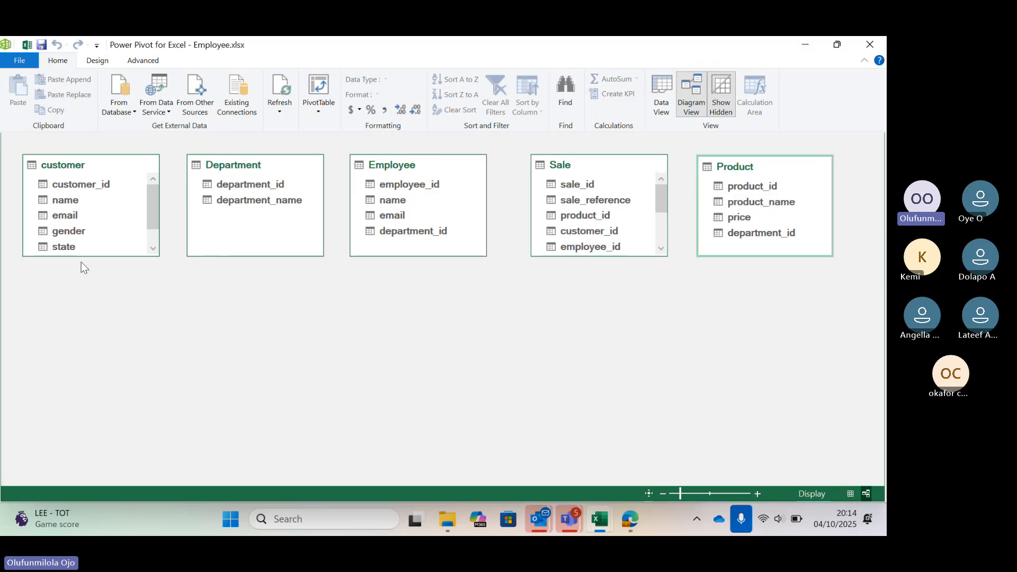
# Lengthen the customer and Sale tables to show all their fields, and check the data view before returning to the diagram.
pyautogui.moveTo(81, 258); pyautogui.dragTo(78, 315)
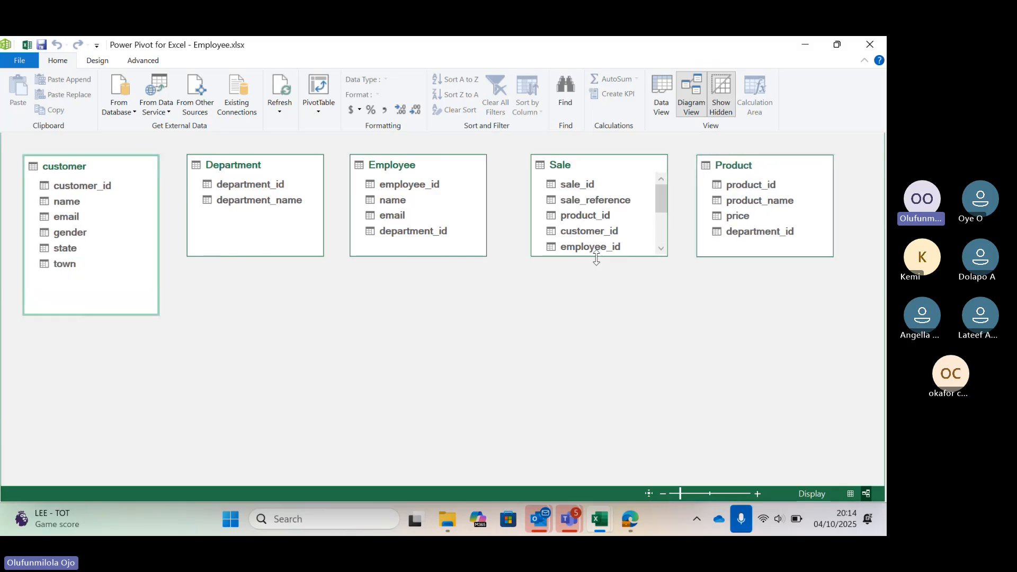
pyautogui.moveTo(596, 258); pyautogui.dragTo(607, 355)
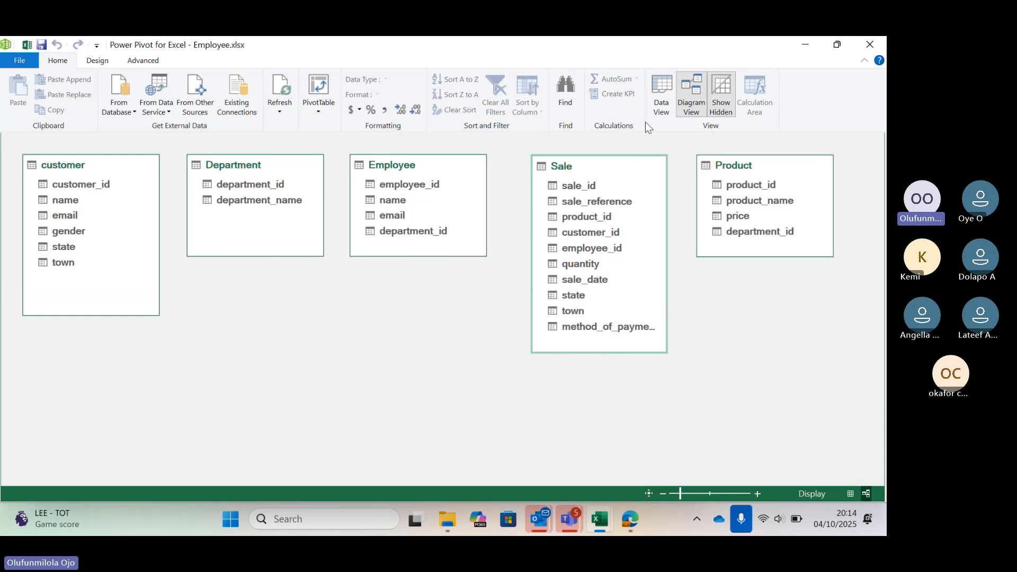
pyautogui.click(660, 101)
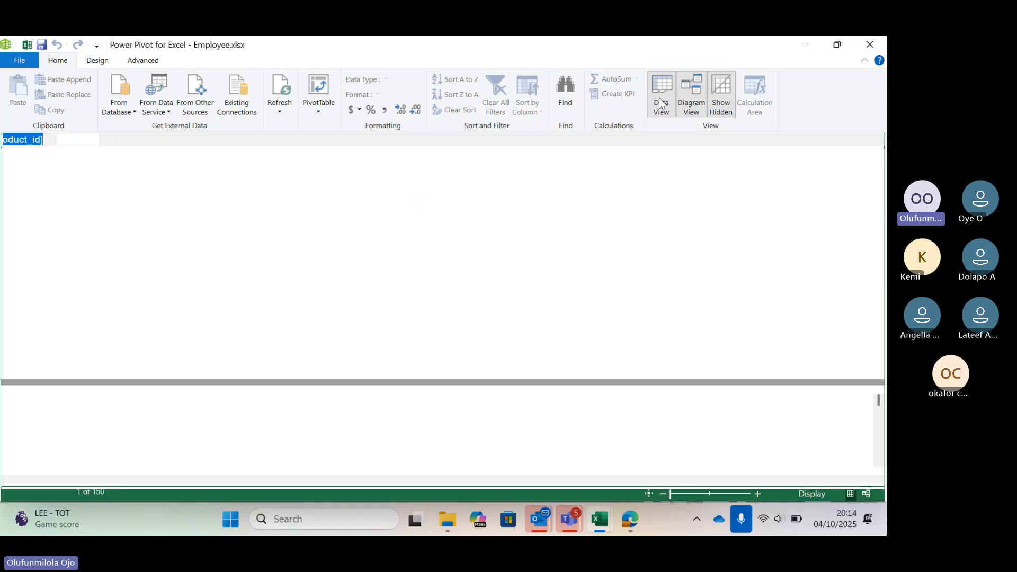
pyautogui.click(691, 106)
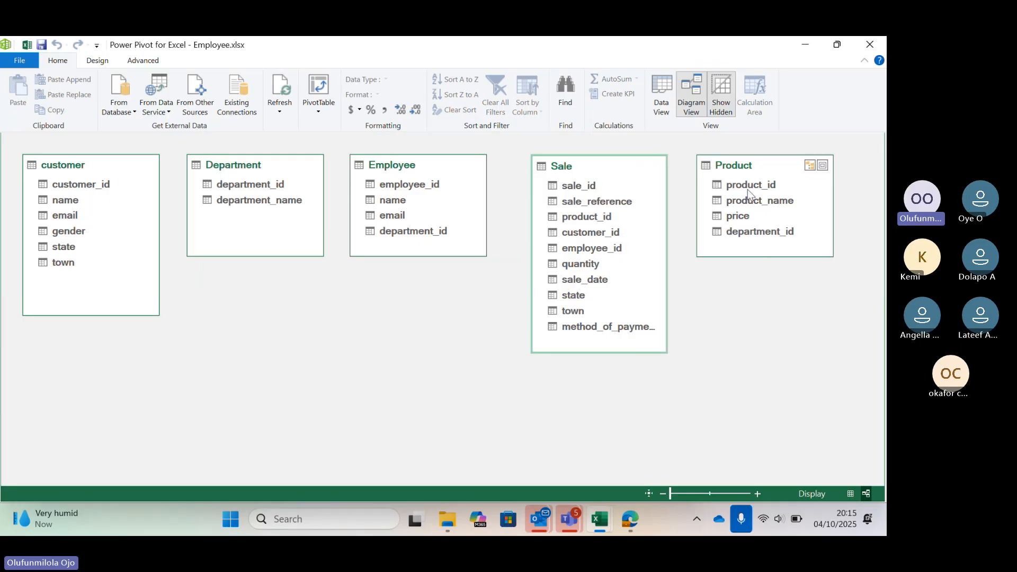
# Create relationships from Sale to Product on product_id and from Employee to Sale on employee_id.
pyautogui.click(599, 216)
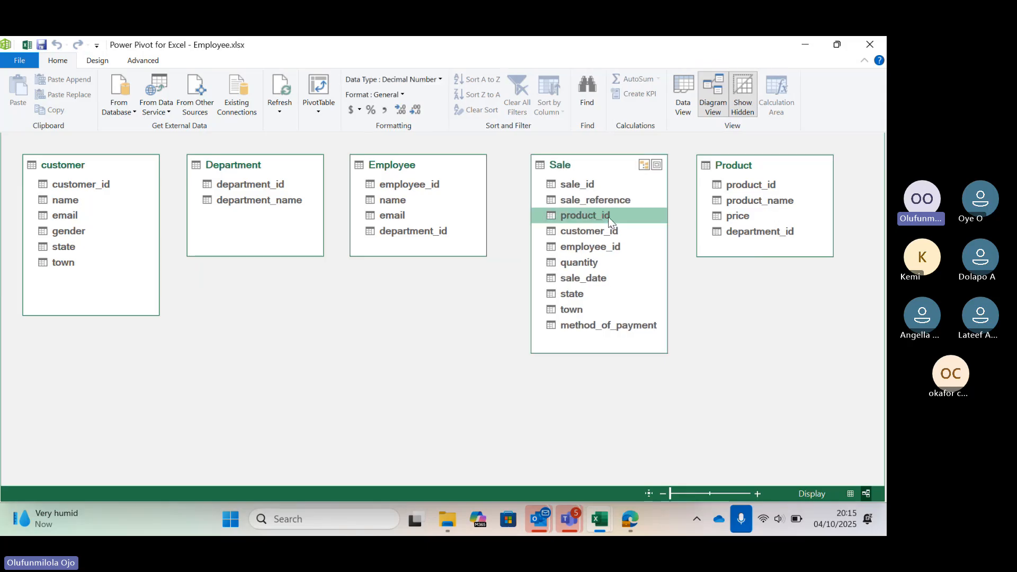
pyautogui.moveTo(608, 217); pyautogui.dragTo(739, 182)
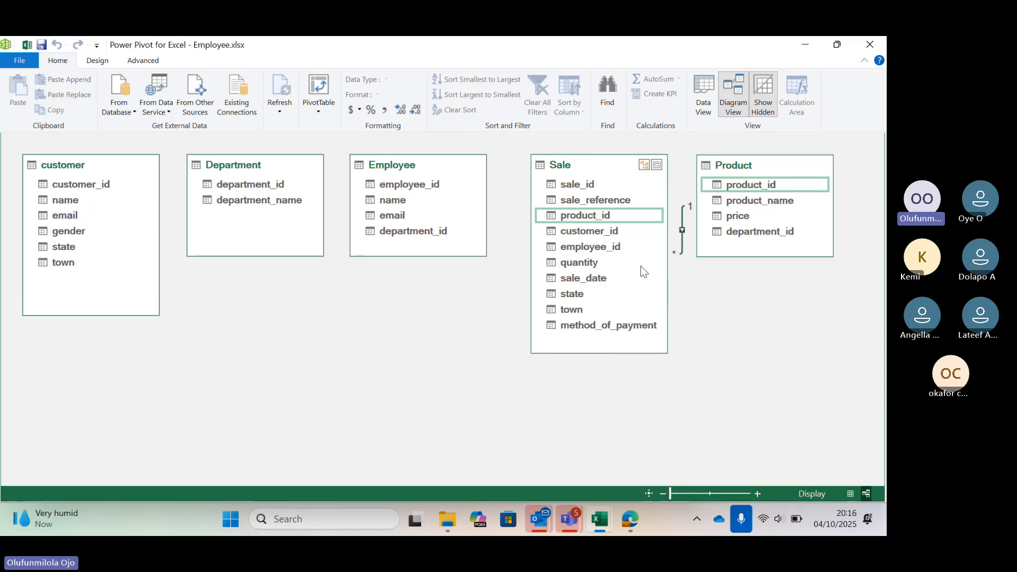
pyautogui.click(625, 166)
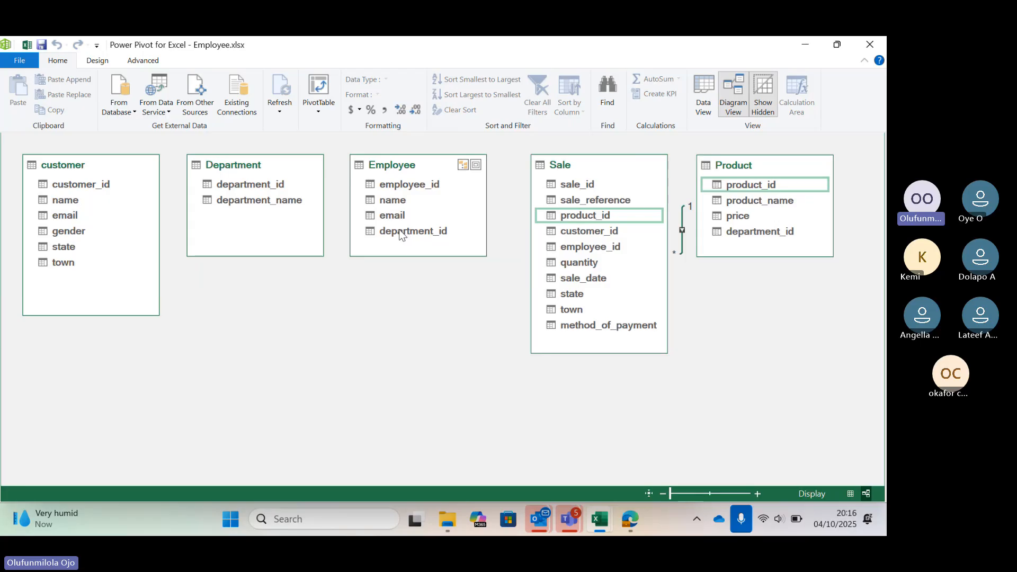
pyautogui.click(404, 185)
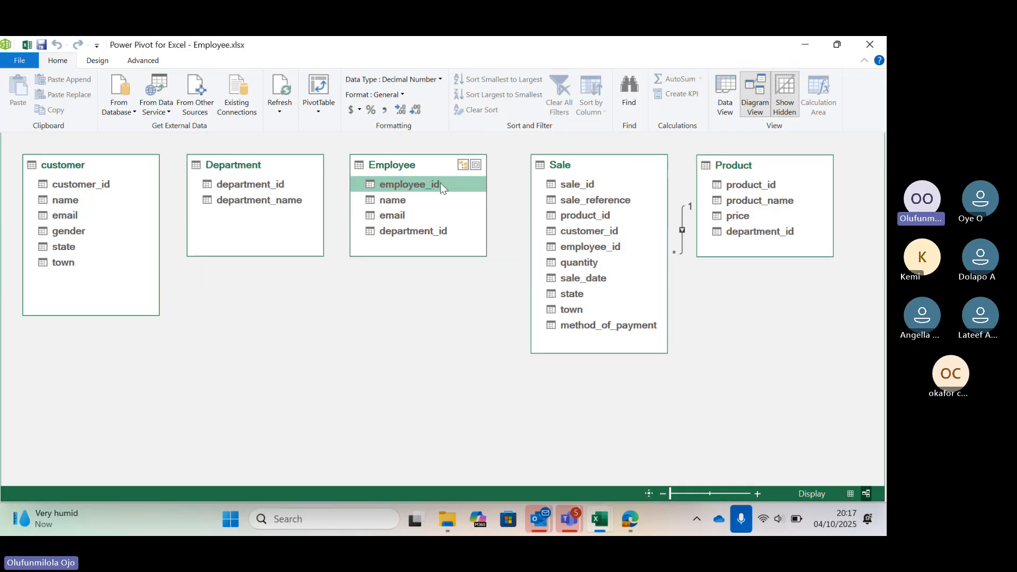
pyautogui.moveTo(440, 182); pyautogui.dragTo(580, 247)
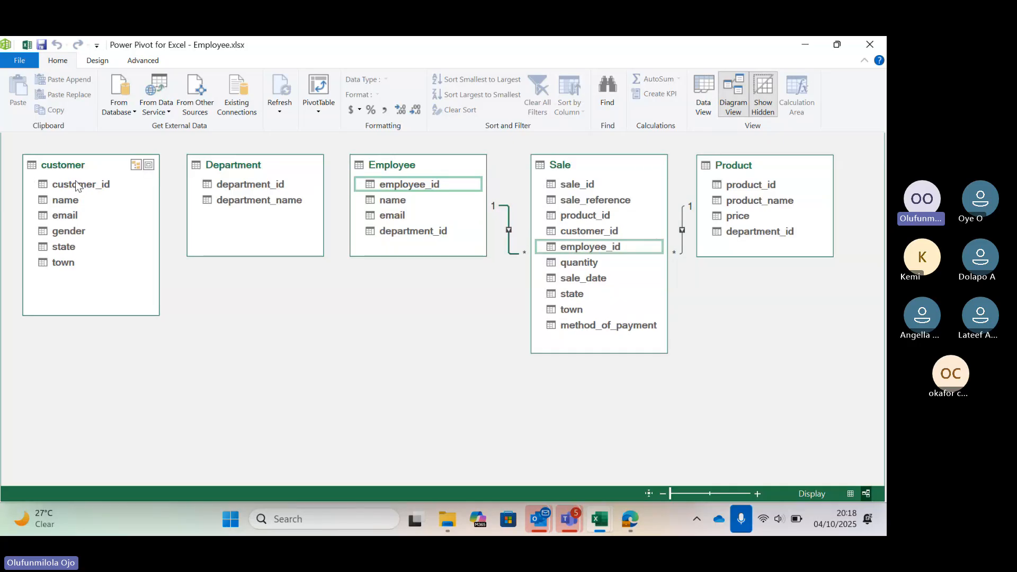
# Create relationships from customer to Sale on customer_id and from Department to Product on department_id.
pyautogui.moveTo(76, 184); pyautogui.dragTo(582, 233)
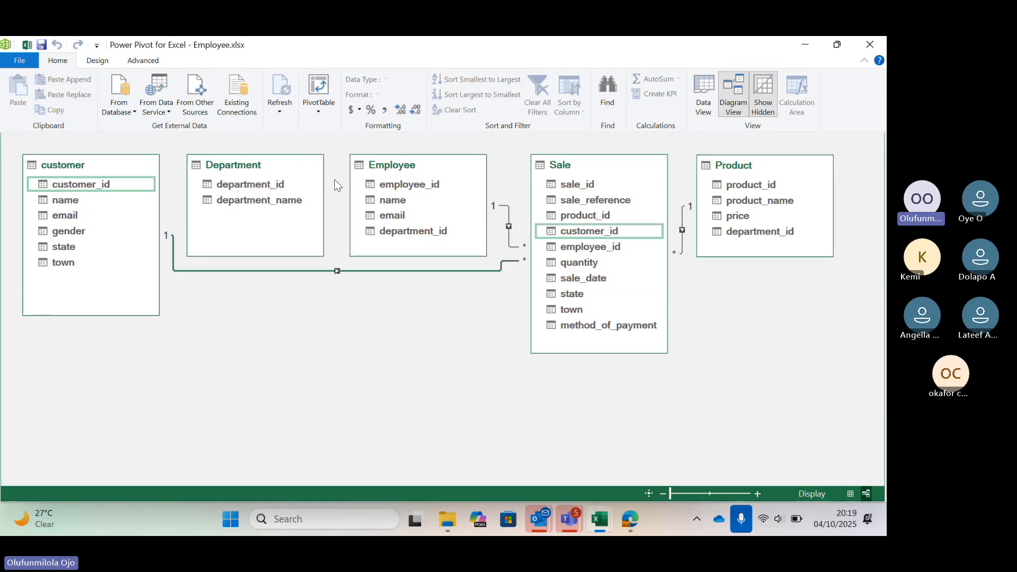
pyautogui.moveTo(247, 186); pyautogui.dragTo(742, 230)
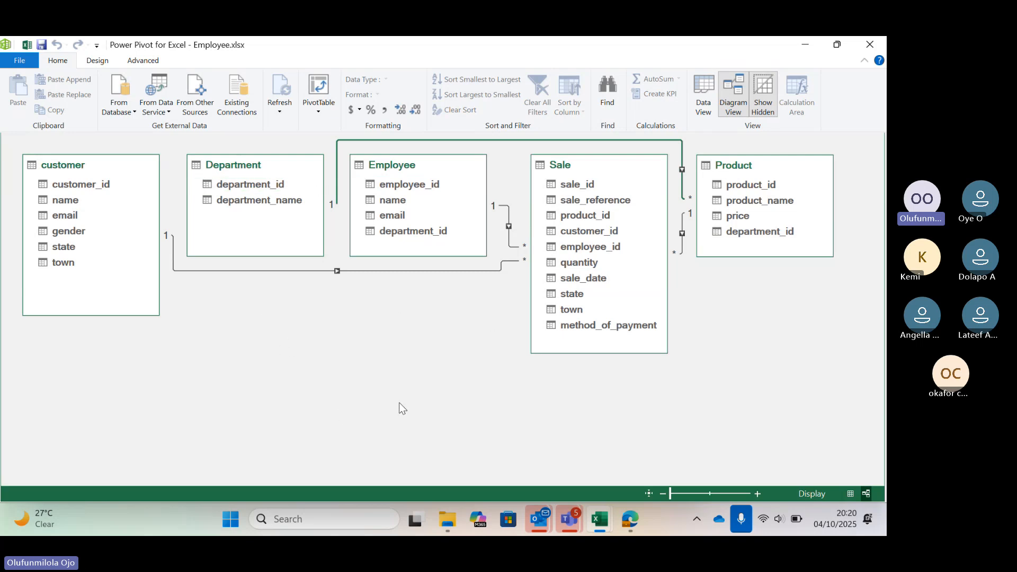
# Switch to the WALMART DATA CHALLENGE meeting window in Microsoft Teams.
pyautogui.click(572, 511)
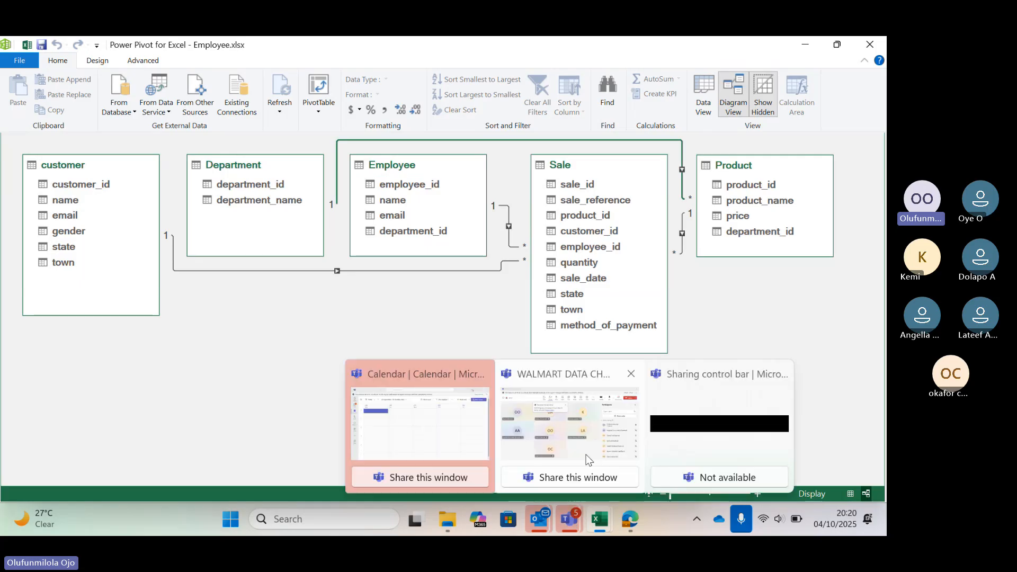
pyautogui.click(587, 451)
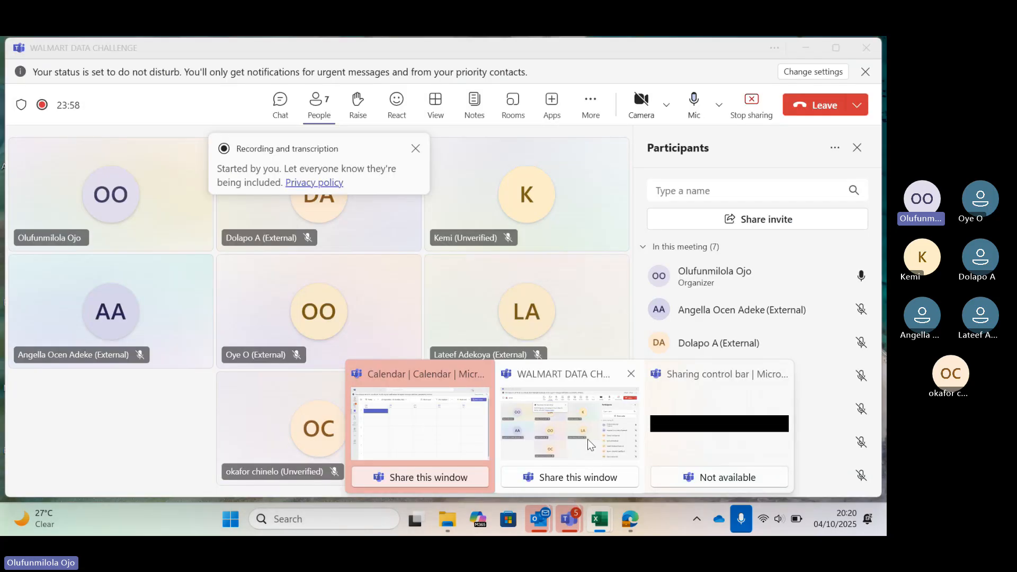
# Hide the meeting's participant list and switch to the Power Pivot window for Employee.xlsx.
pyautogui.click(833, 149)
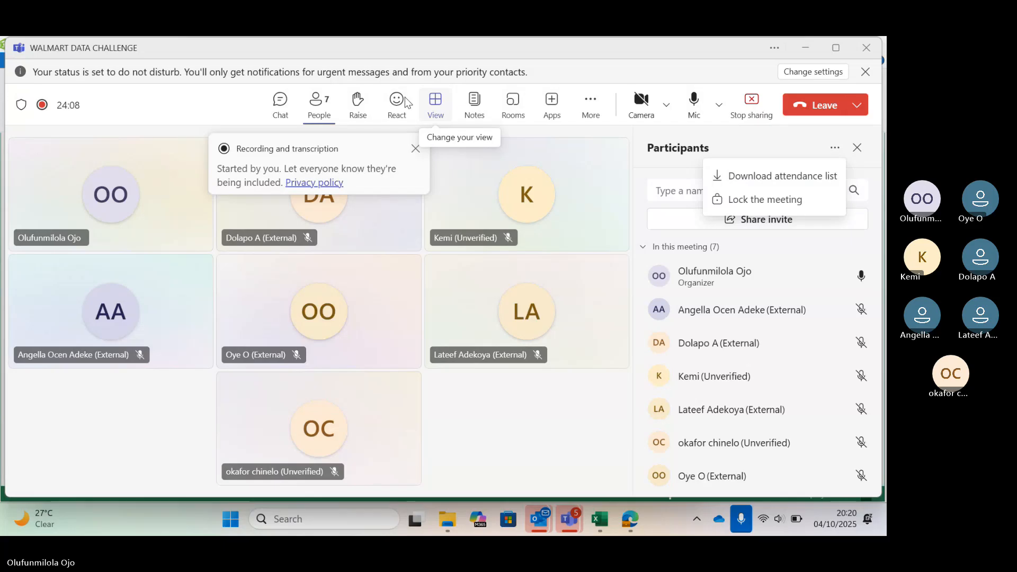
pyautogui.click(329, 120)
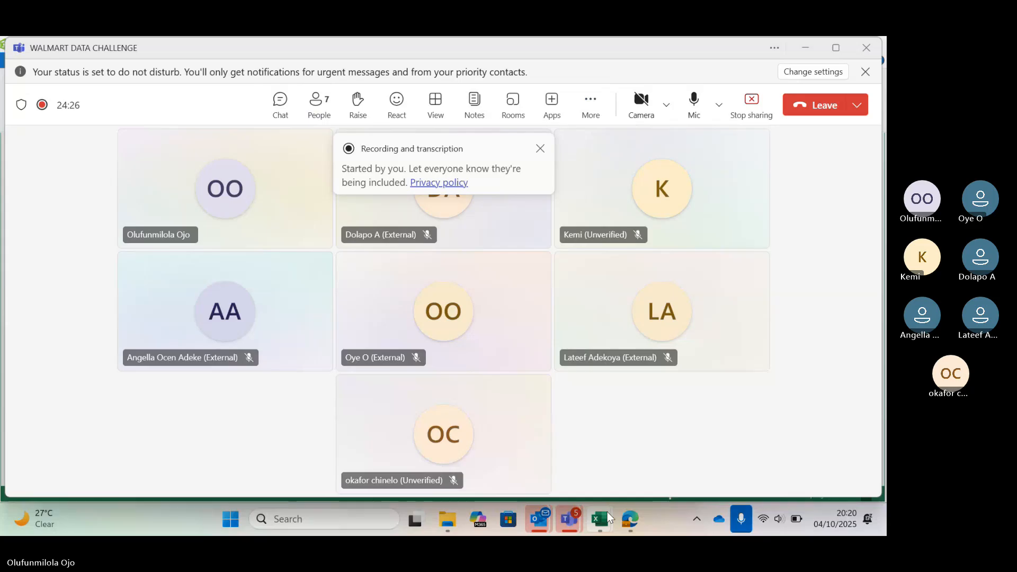
pyautogui.moveTo(610, 508)
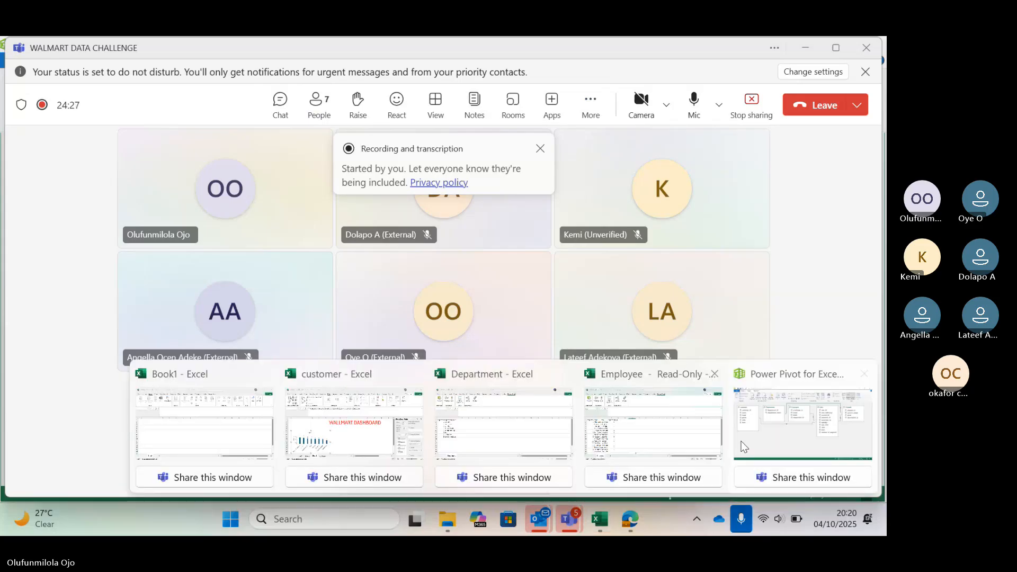
pyautogui.click(743, 446)
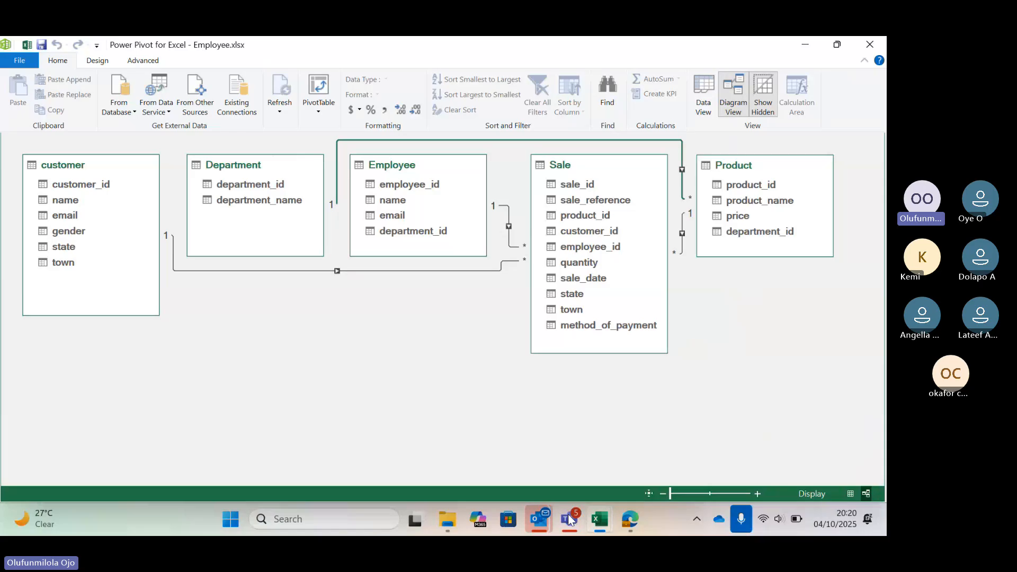
# Switch to the Teams meeting to mute and unmute the microphone, and return to the Power Pivot window.
pyautogui.moveTo(569, 518)
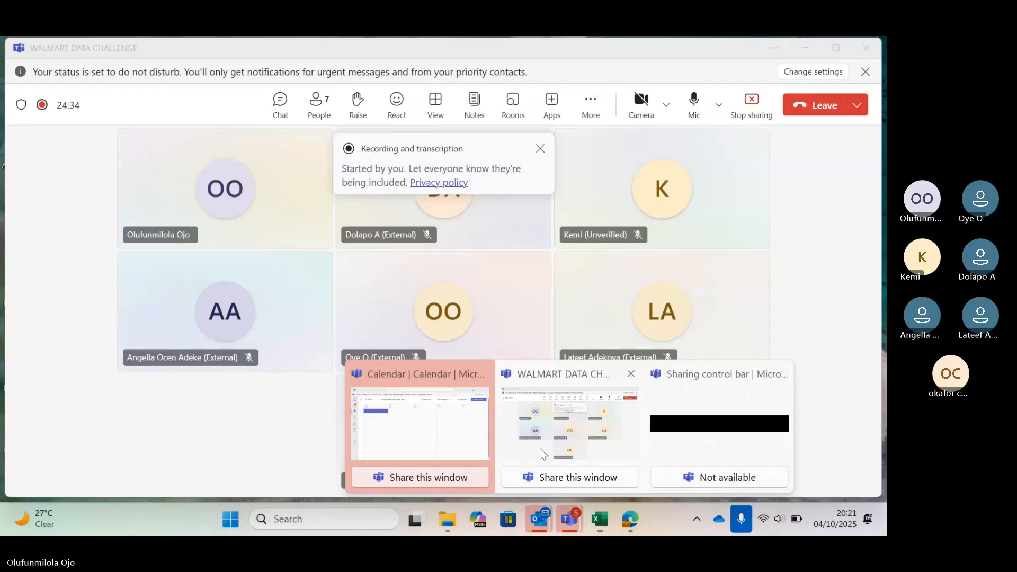
pyautogui.click(569, 447)
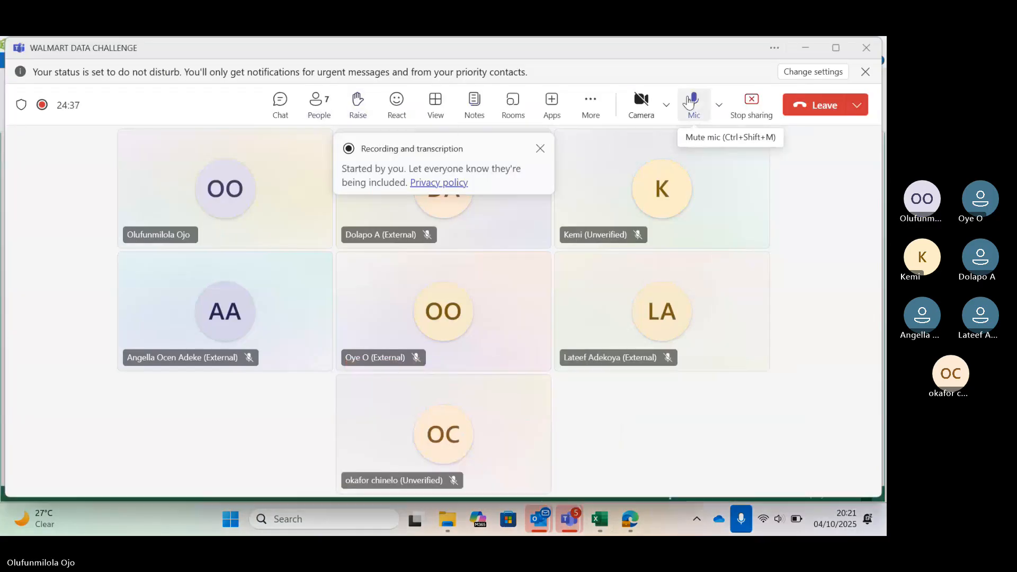
pyautogui.click(690, 101)
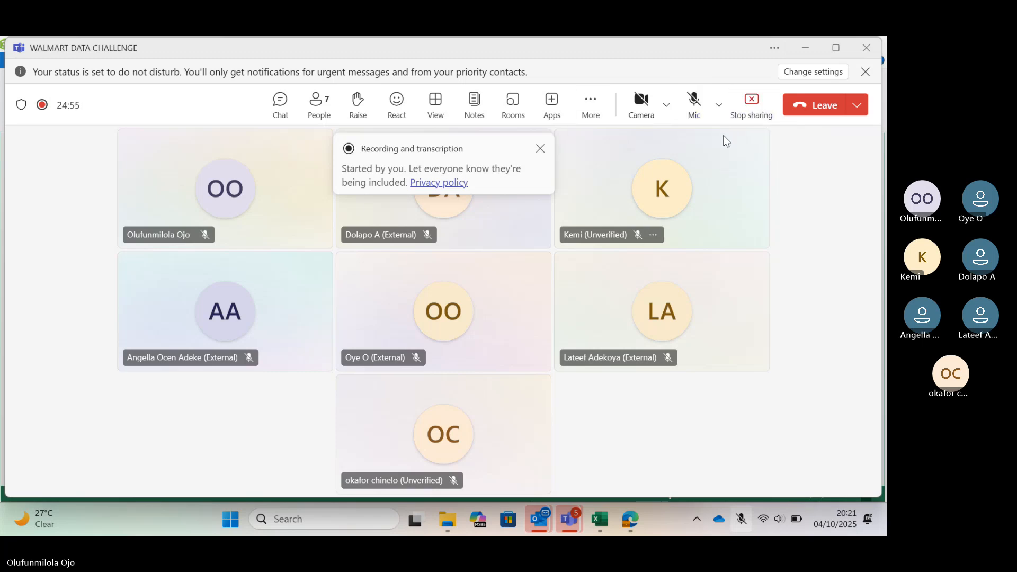
pyautogui.click(591, 109)
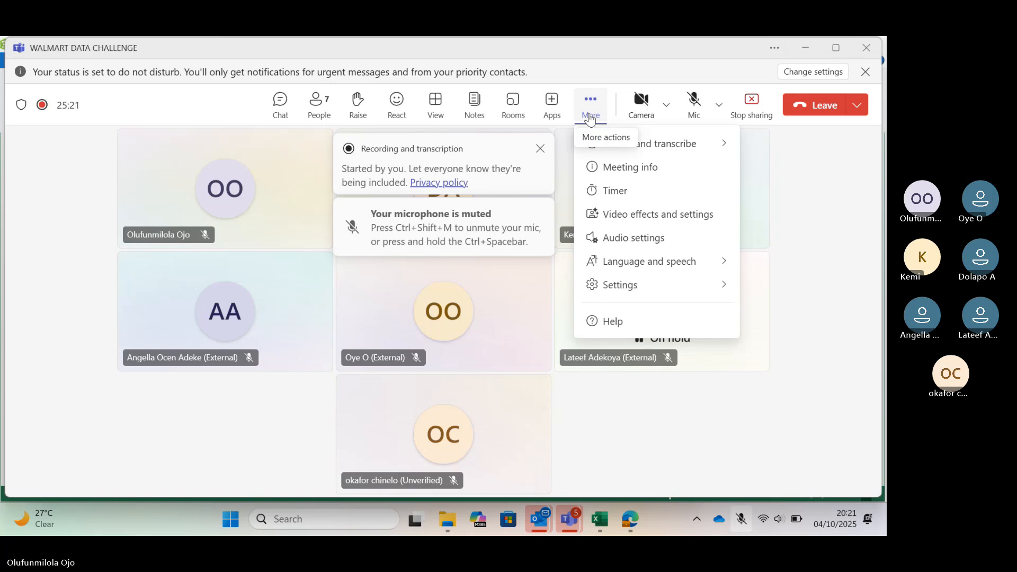
pyautogui.click(209, 238)
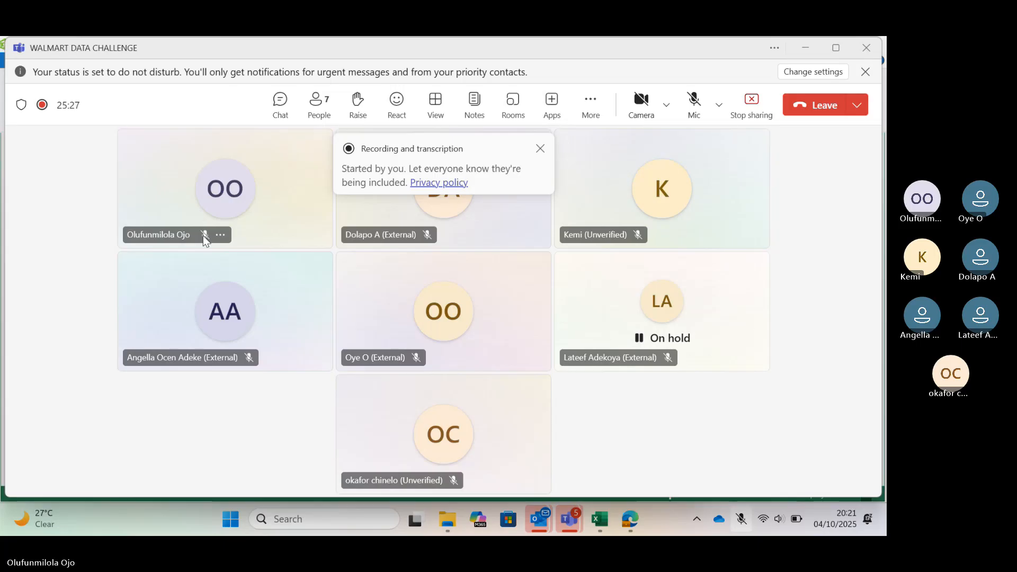
pyautogui.click(689, 109)
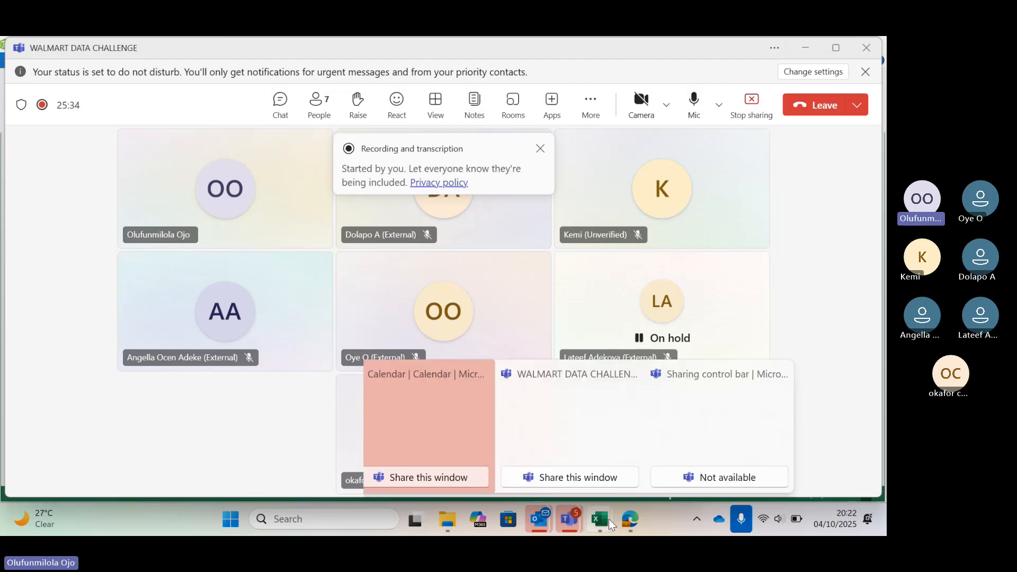
pyautogui.moveTo(609, 519)
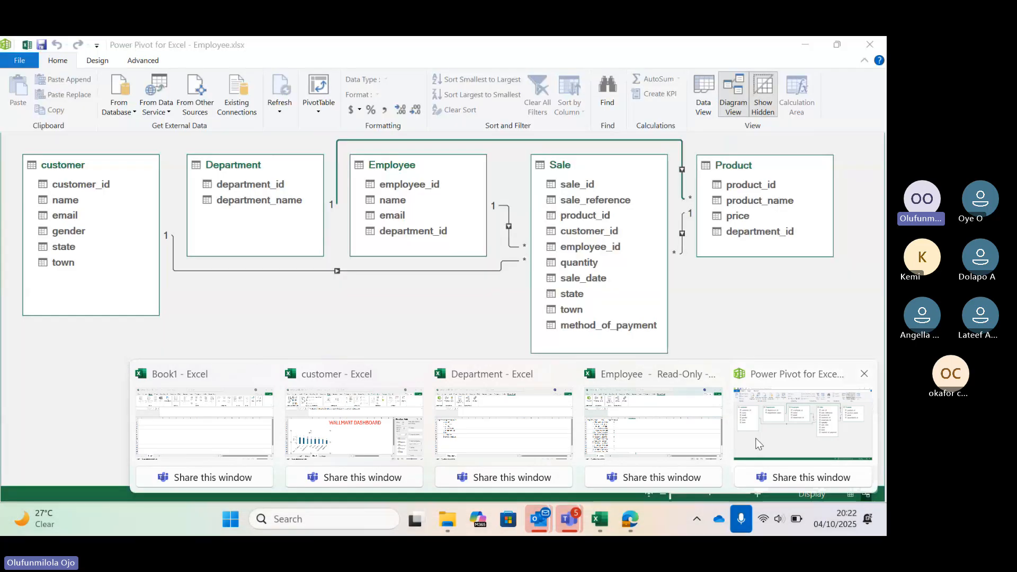
pyautogui.click(758, 444)
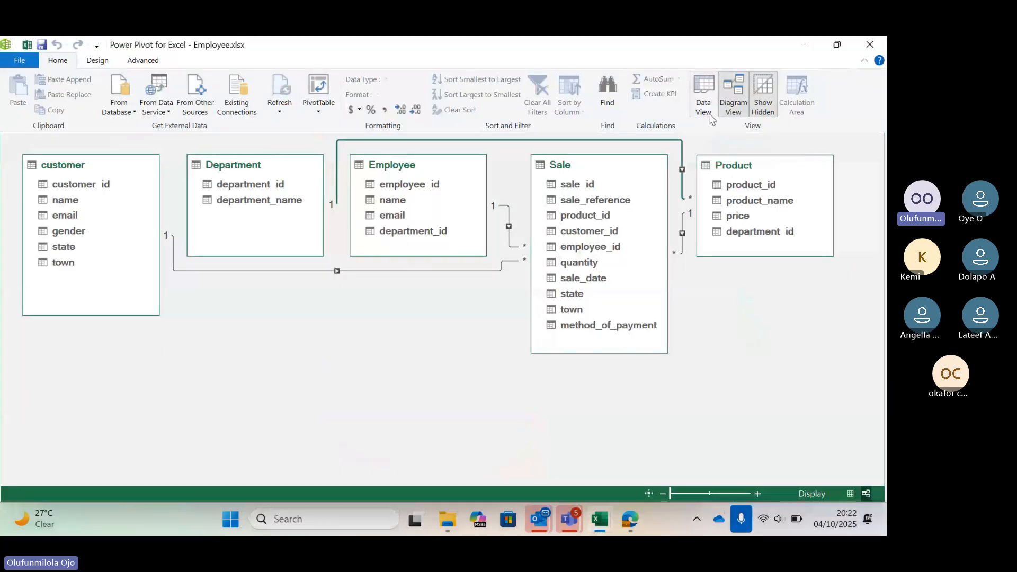
# Show the model in data view and compare the fields of the Sale and Product tables.
pyautogui.click(703, 108)
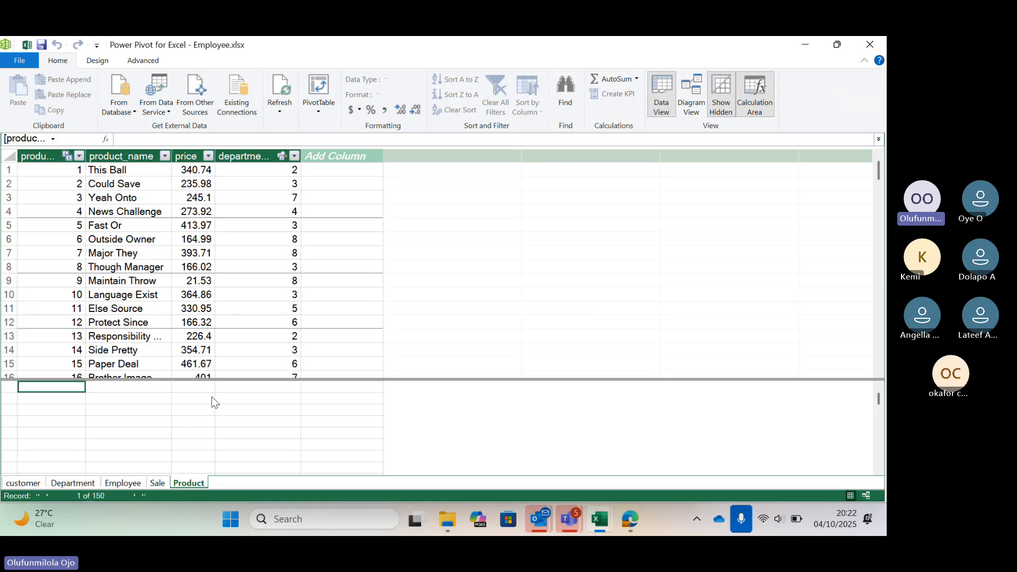
pyautogui.click(157, 483)
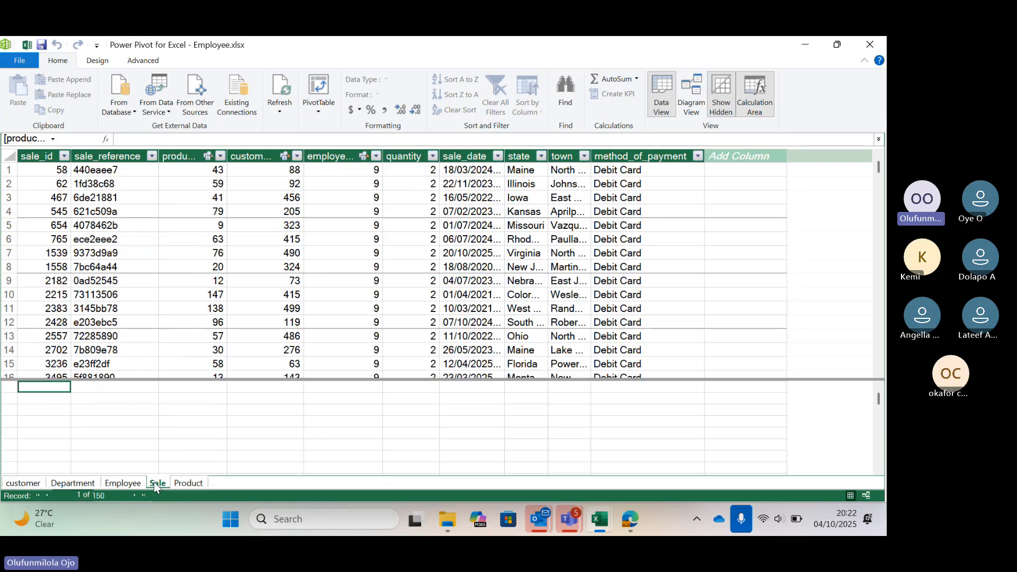
pyautogui.click(184, 484)
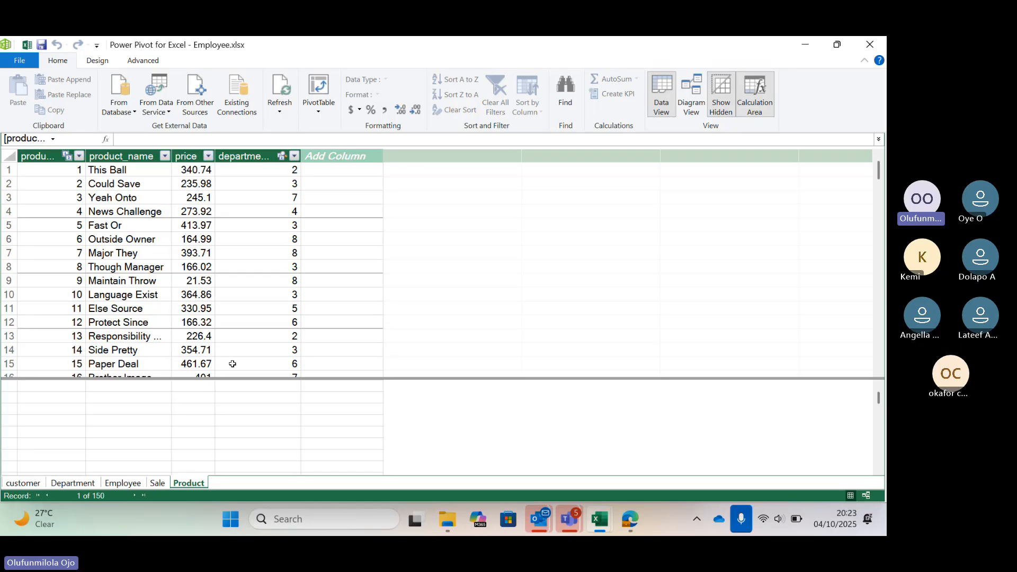
pyautogui.click(159, 485)
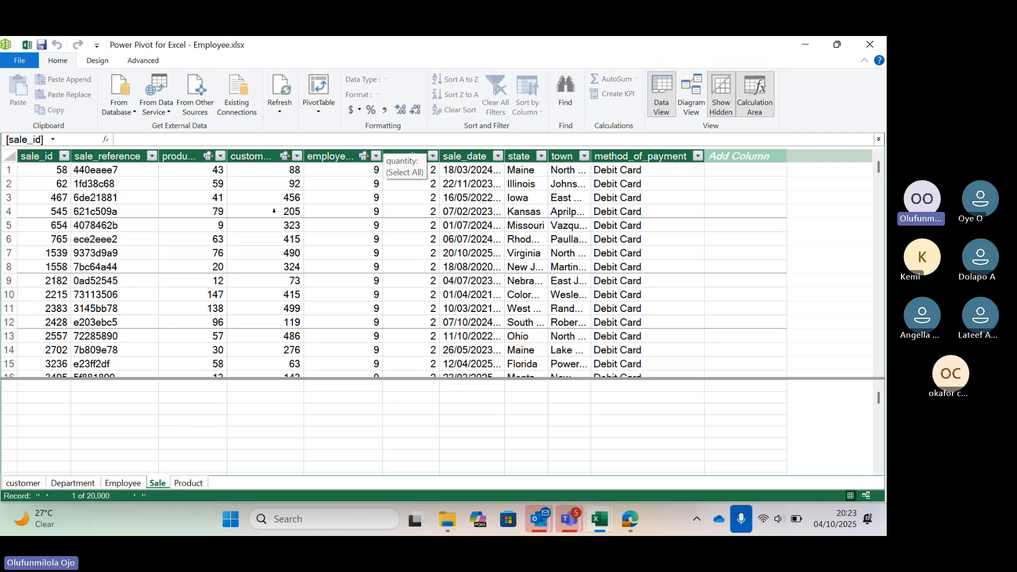
pyautogui.click(188, 481)
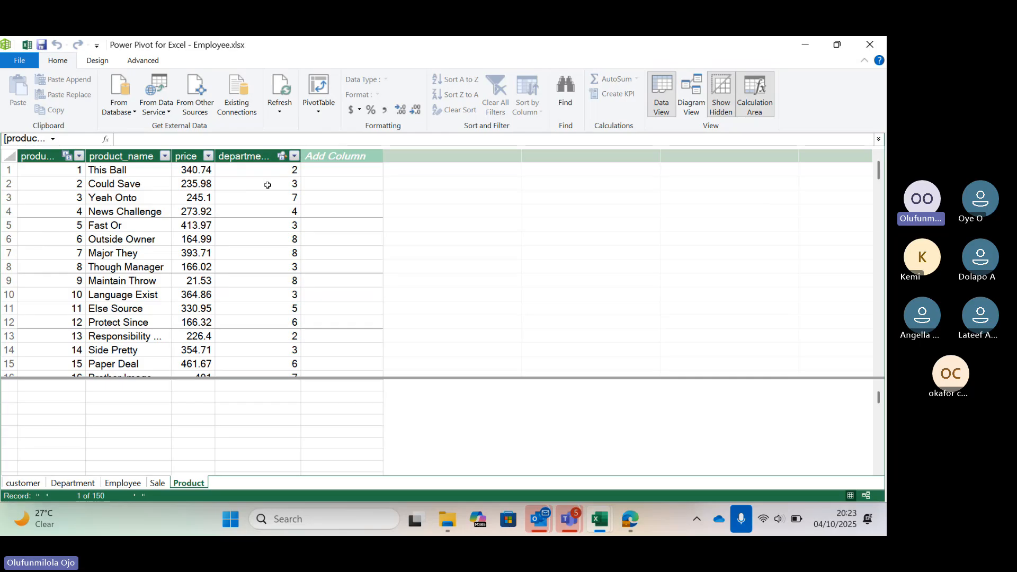
# Add a column named Quantity * Price to the Sale table.
pyautogui.click(157, 483)
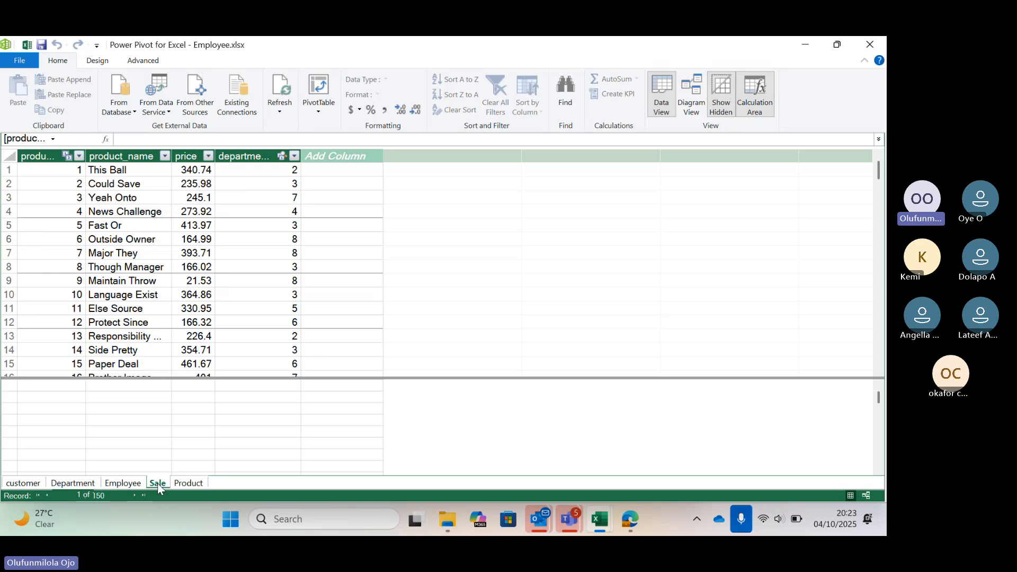
pyautogui.doubleClick(720, 157)
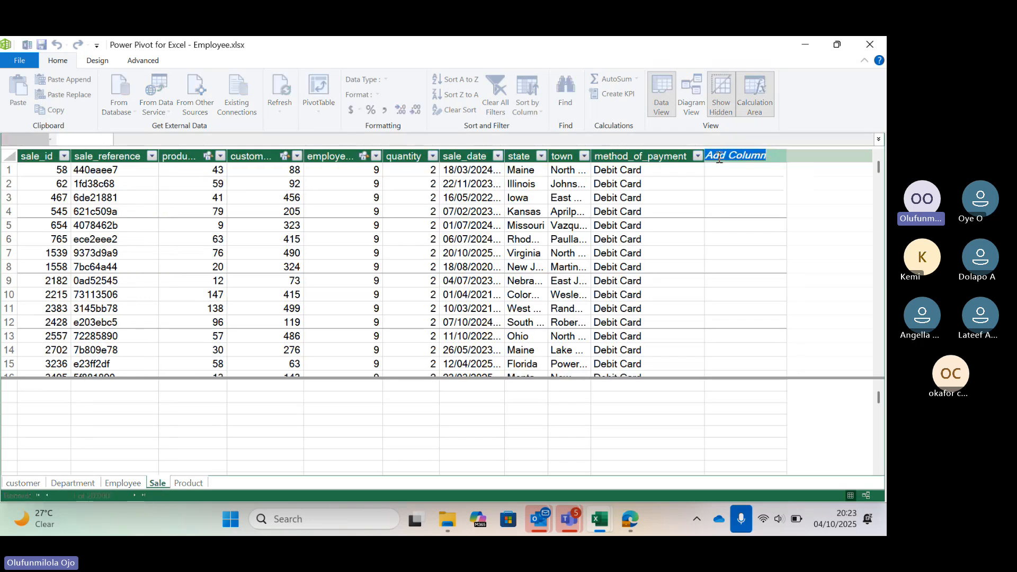
pyautogui.write('Qua')
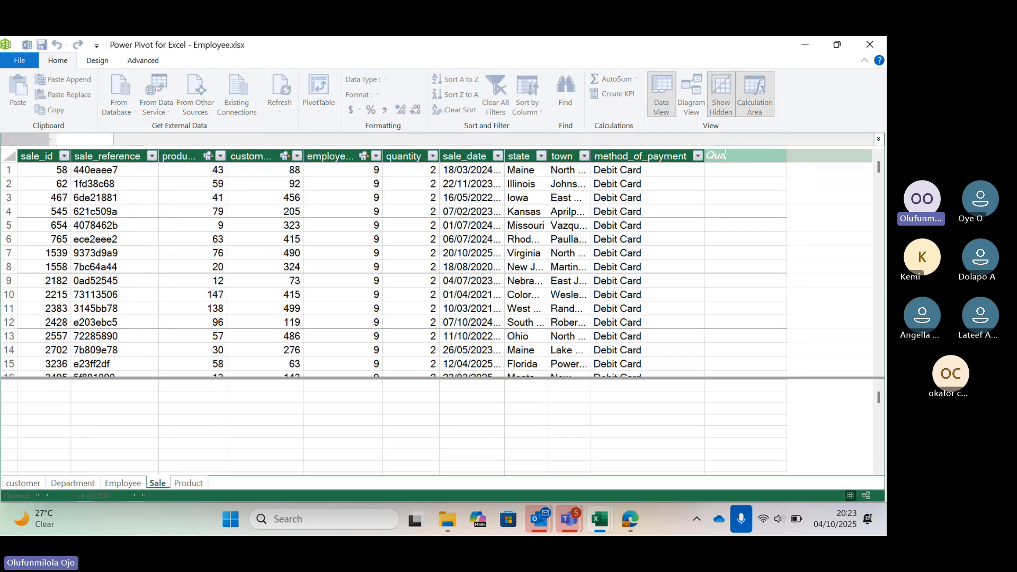
pyautogui.write('ntity * Price')
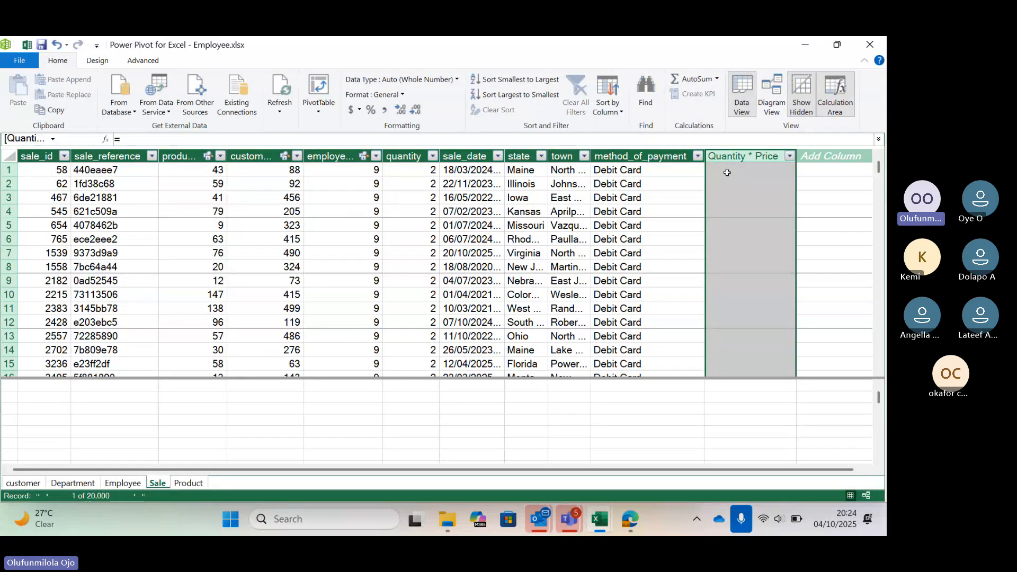
# Try to build the Quantity * Price column's formula with RELATED and 'Product'[price].
pyautogui.click(727, 173)
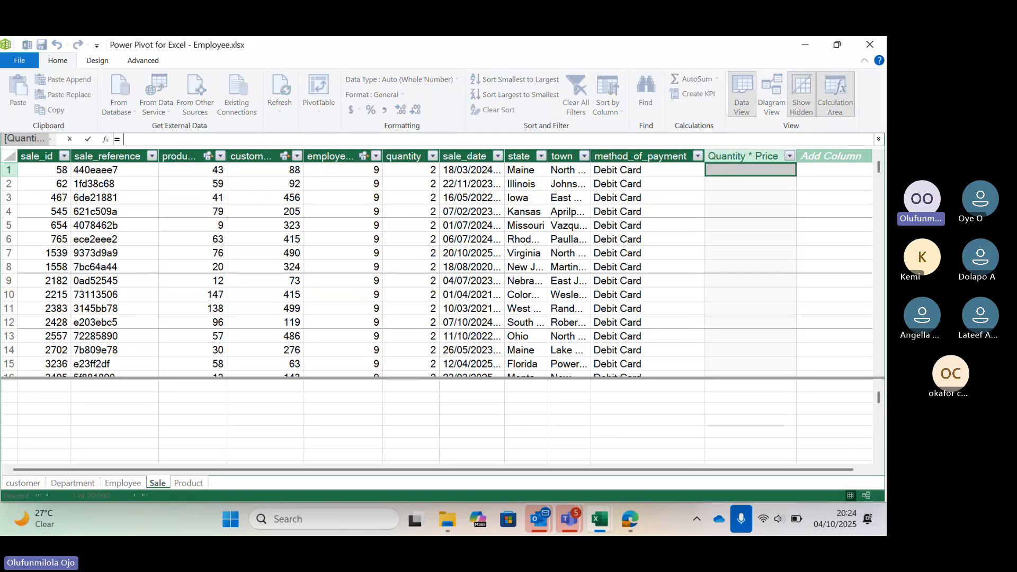
pyautogui.write('rela')
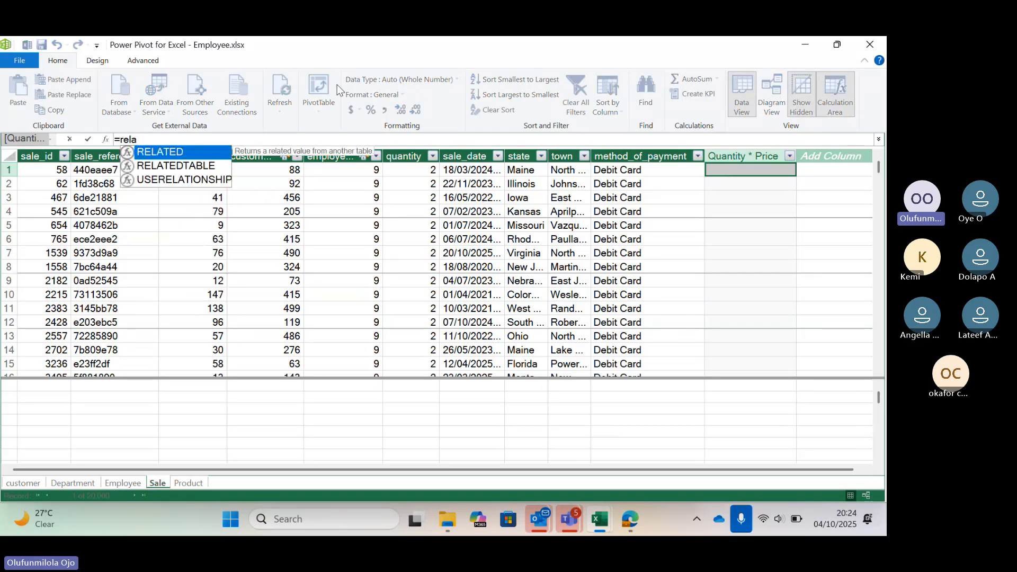
pyautogui.doubleClick(149, 156)
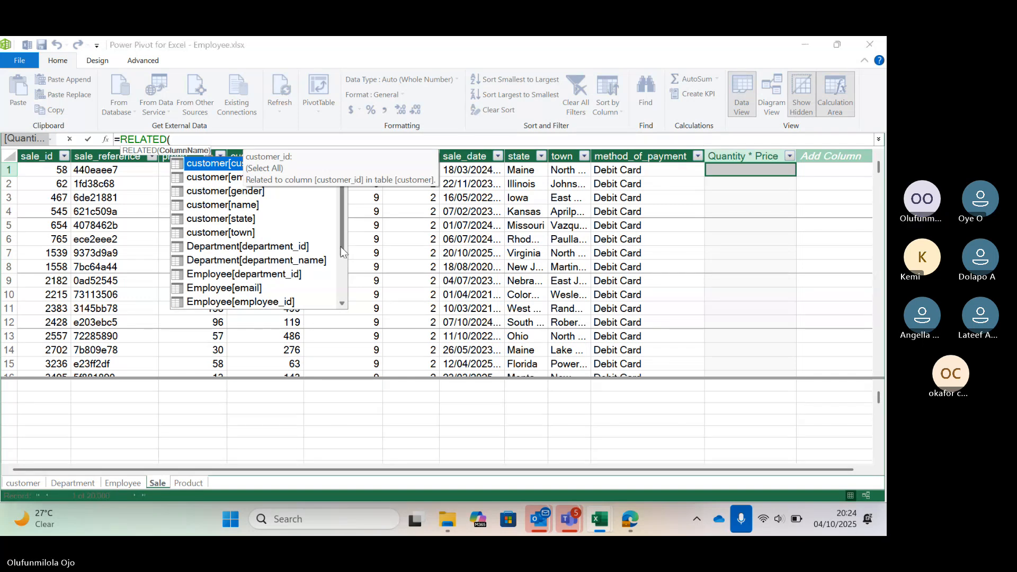
pyautogui.moveTo(341, 248); pyautogui.dragTo(341, 255)
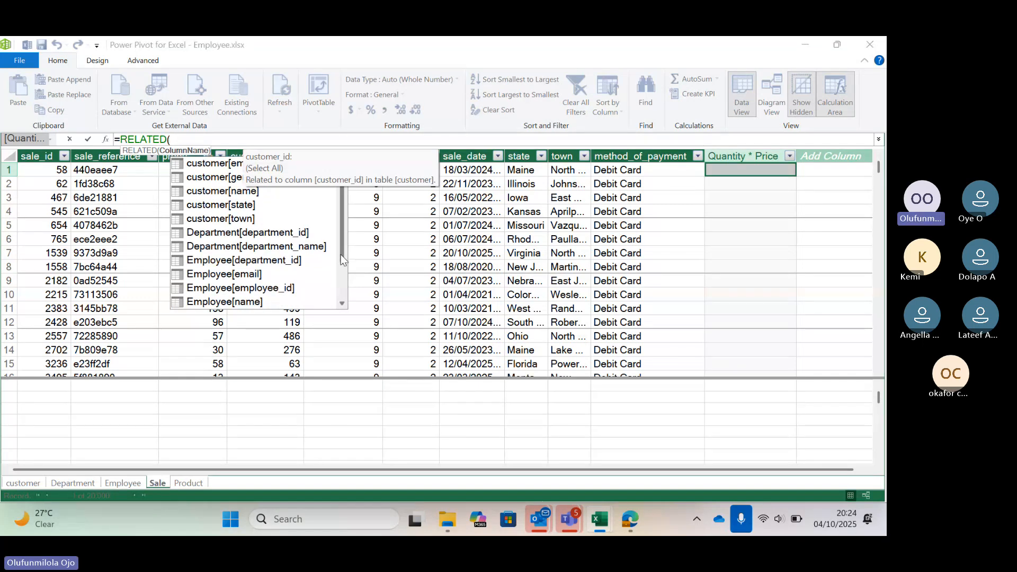
pyautogui.scroll(-2, 234, 279)
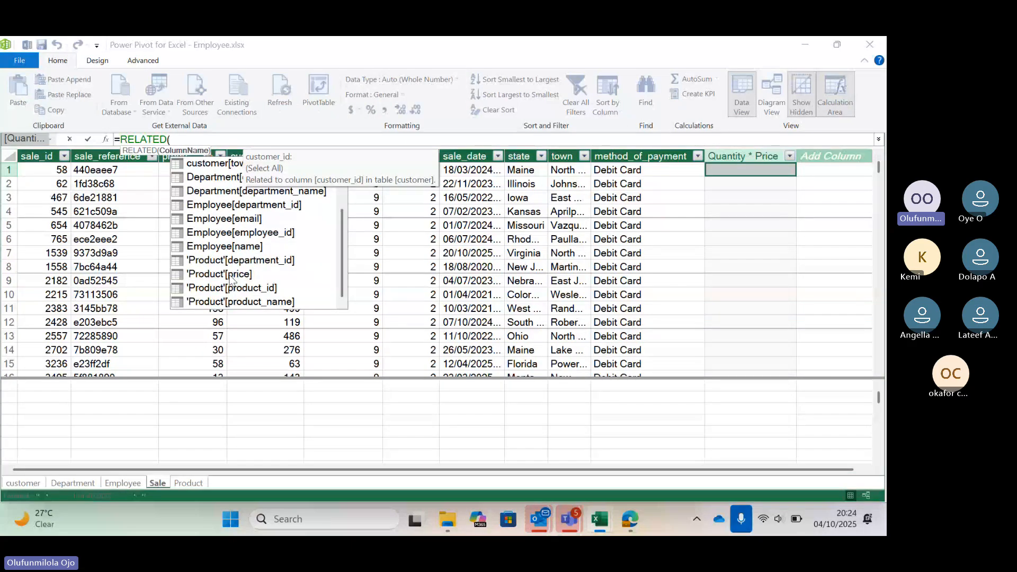
pyautogui.doubleClick(231, 279)
# Erase the unfinished RELATED formula of the Quantity * Price column.
pyautogui.press('BackSpace')
pyautogui.press('BackSpace')
pyautogui.press('BackSpace')
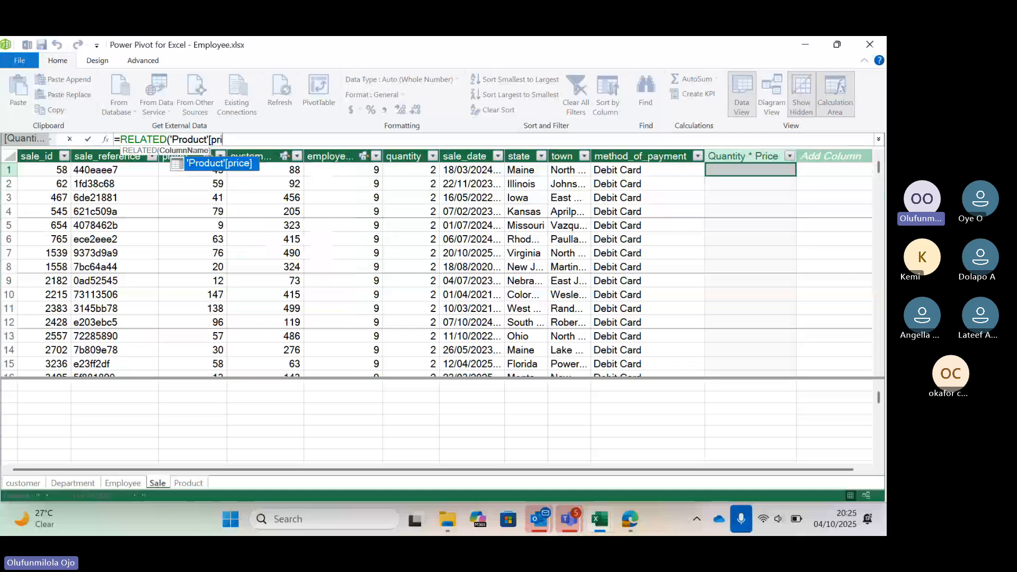
pyautogui.press('BackSpace')
pyautogui.press('BackSpace')
pyautogui.press('BackSpace')
pyautogui.press('BackSpace')
pyautogui.press('BackSpace')
pyautogui.press('BackSpace')
pyautogui.press('BackSpace')
pyautogui.press('BackSpace')
pyautogui.press('BackSpace')
pyautogui.press('BackSpace')
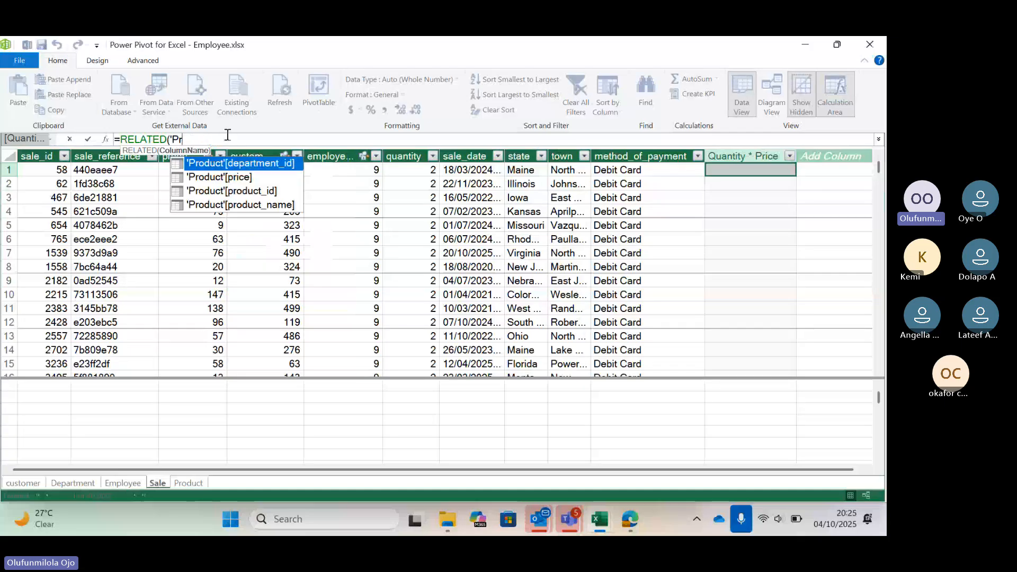
pyautogui.press('BackSpace')
pyautogui.press('BackSpace')
pyautogui.press('BackSpace')
pyautogui.press('BackSpace')
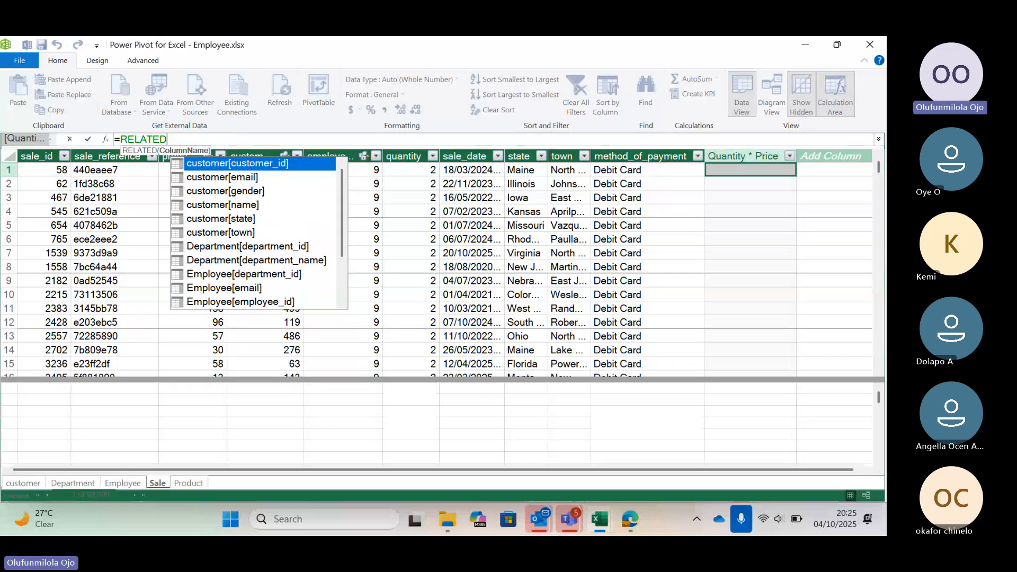
pyautogui.click(178, 140)
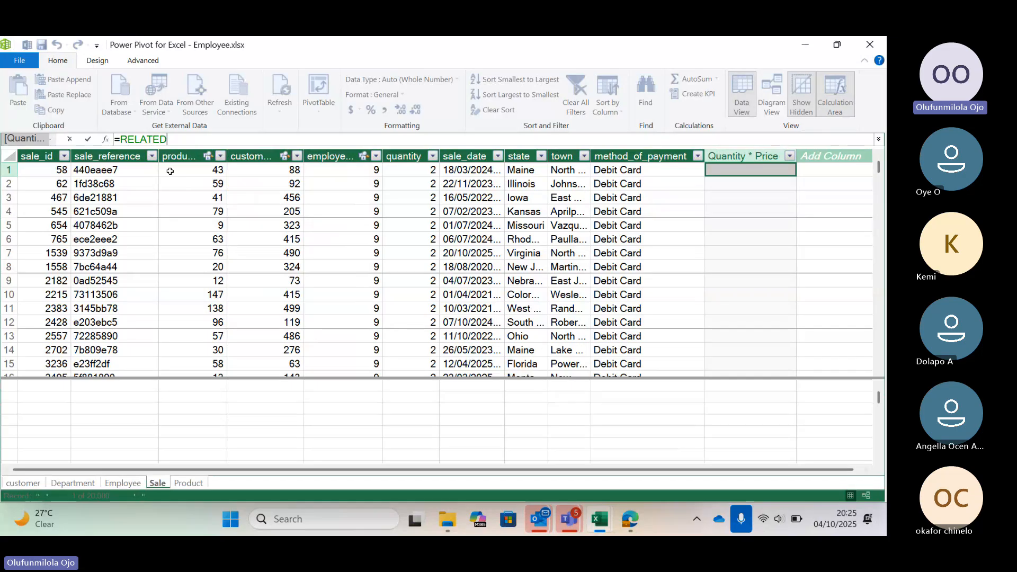
pyautogui.press('BackSpace')
pyautogui.press('BackSpace')
pyautogui.press('BackSpace')
pyautogui.press('BackSpace')
pyautogui.press('BackSpace')
pyautogui.press('BackSpace')
pyautogui.press('BackSpace')
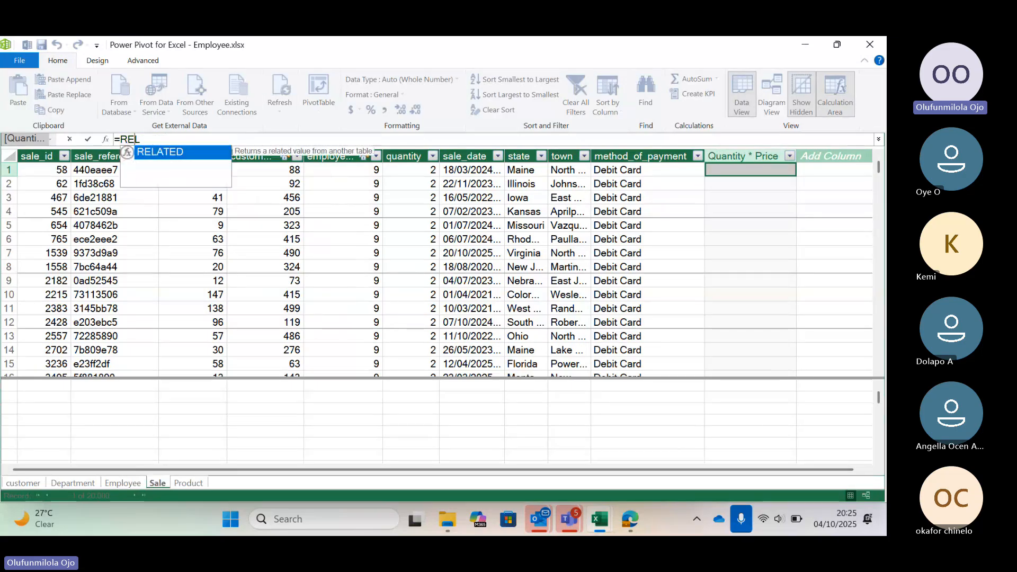
# Set the Quantity * Price column's formula to =RELATED('Product'[price])*Sale[quantity].
pyautogui.write('r')
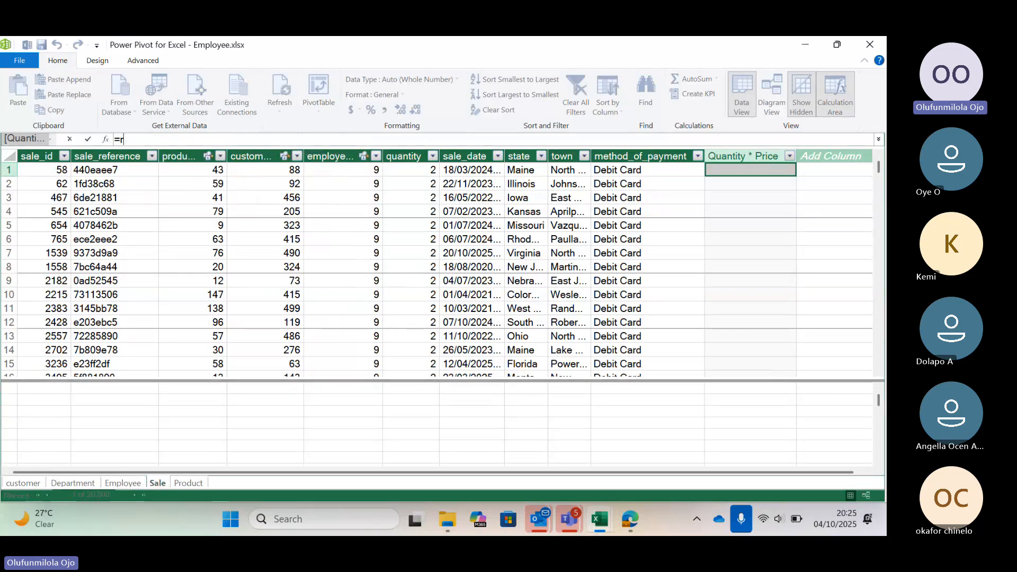
pyautogui.write('ela')
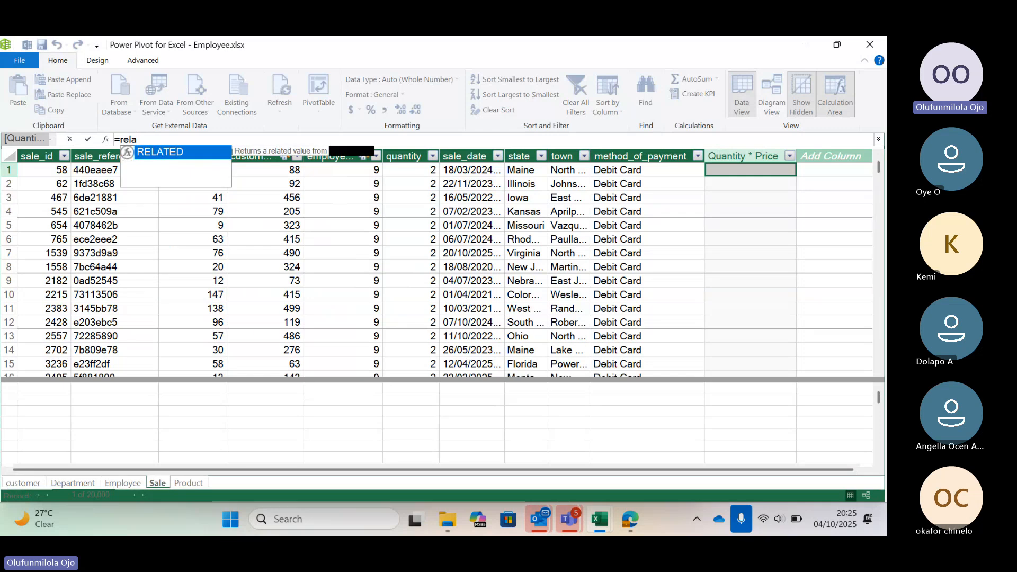
pyautogui.write('ted')
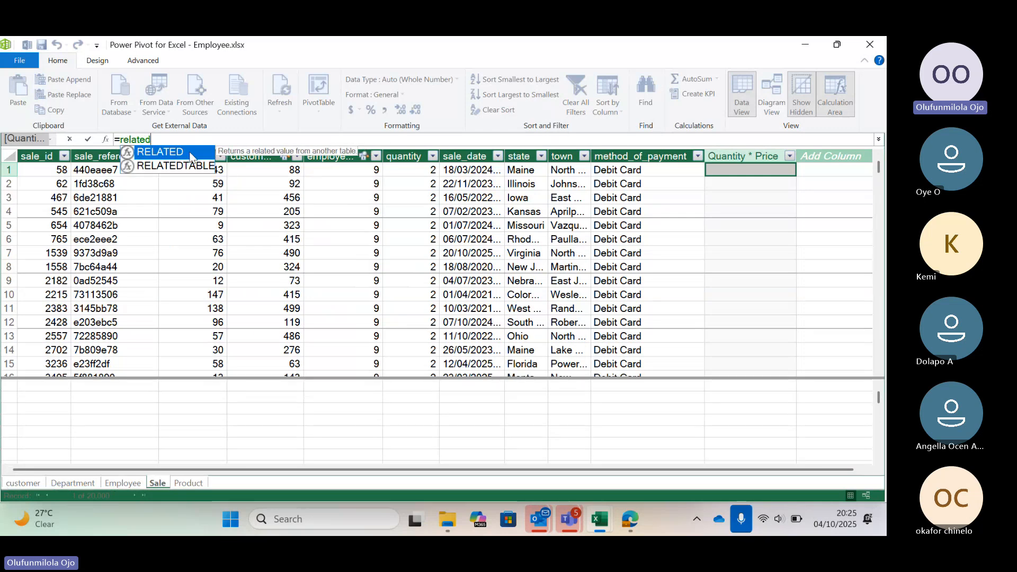
pyautogui.doubleClick(190, 153)
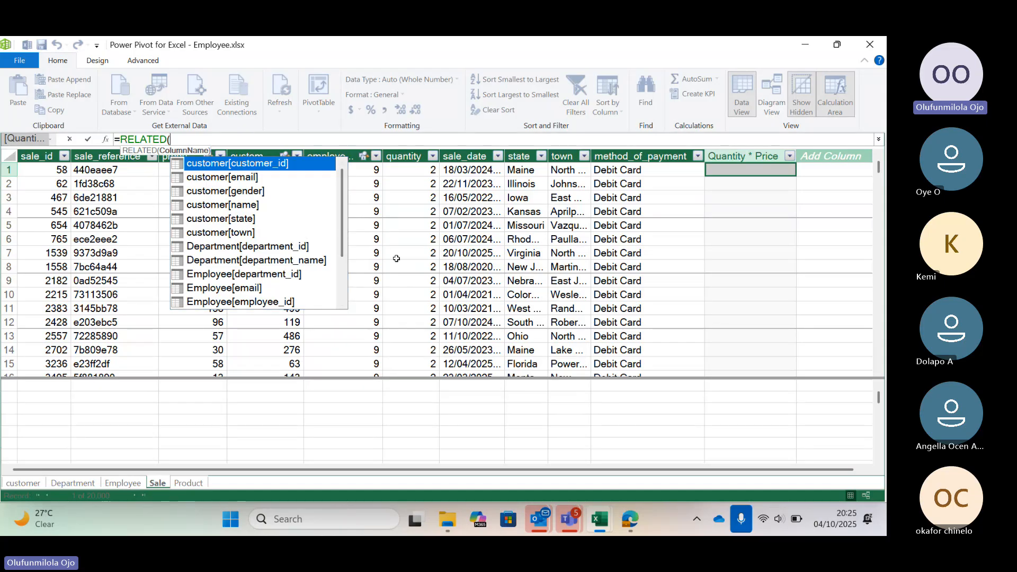
pyautogui.moveTo(343, 241); pyautogui.dragTo(341, 286)
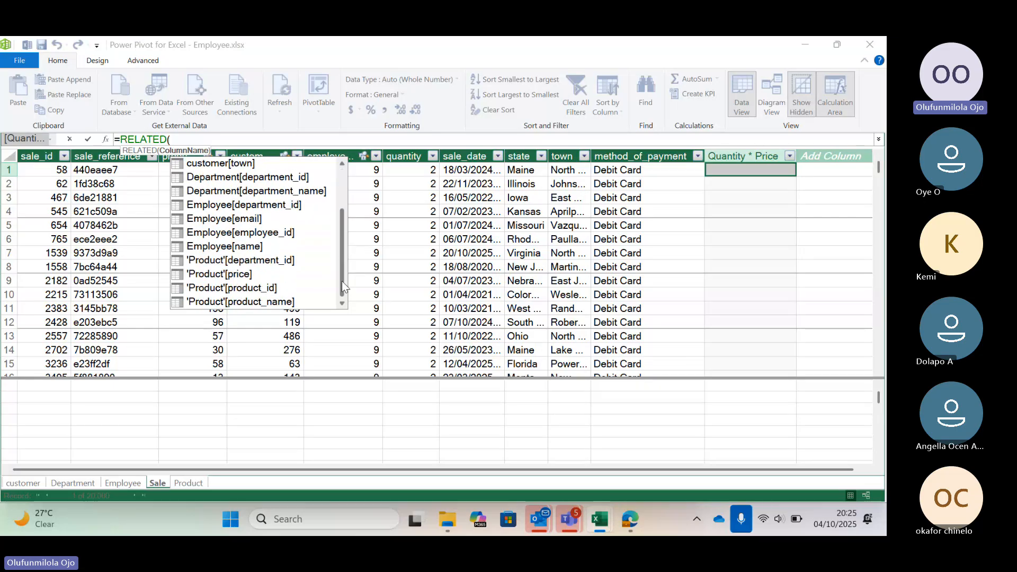
pyautogui.click(206, 276)
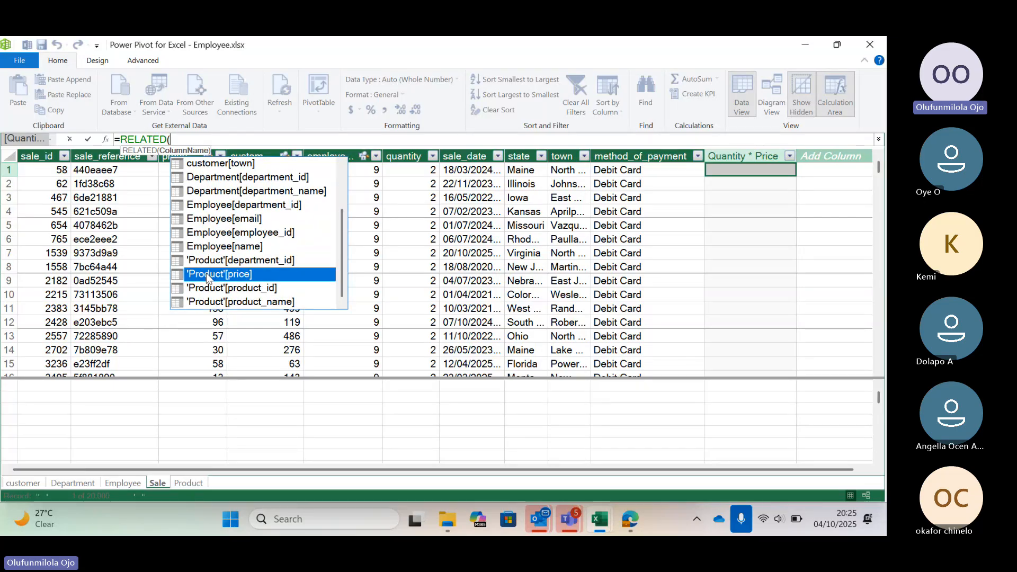
pyautogui.doubleClick(207, 276)
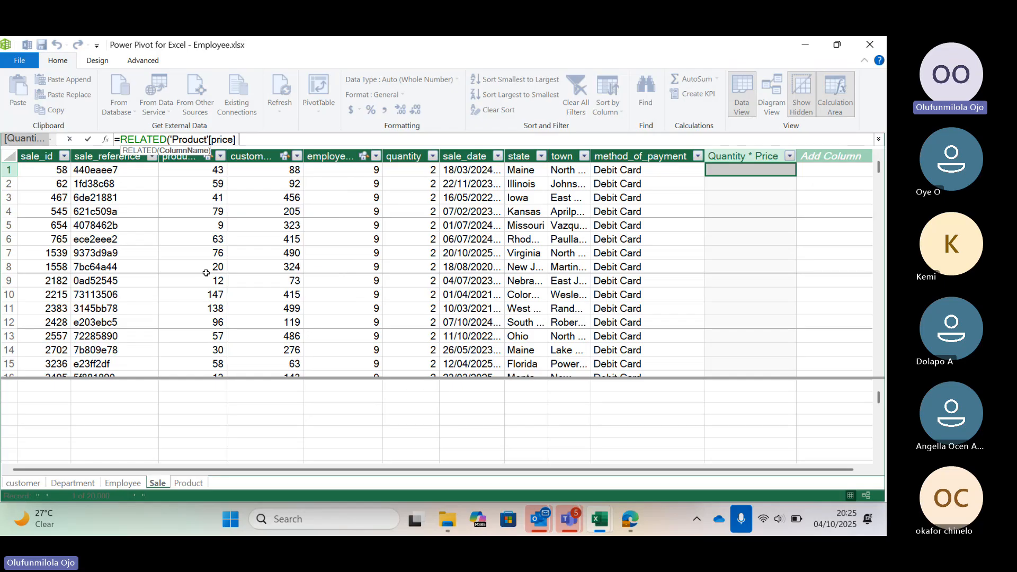
pyautogui.write(')*')
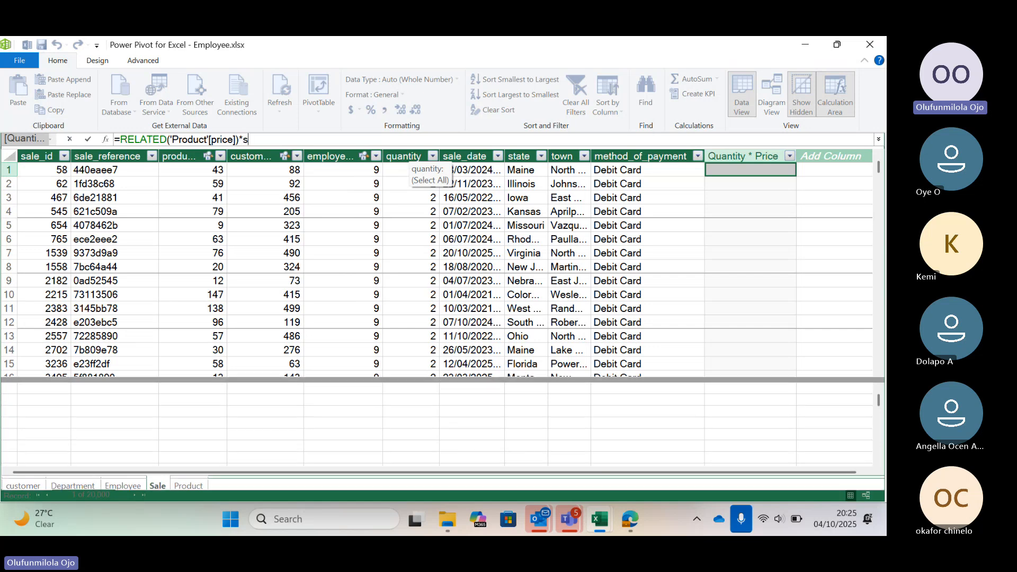
pyautogui.write('sa')
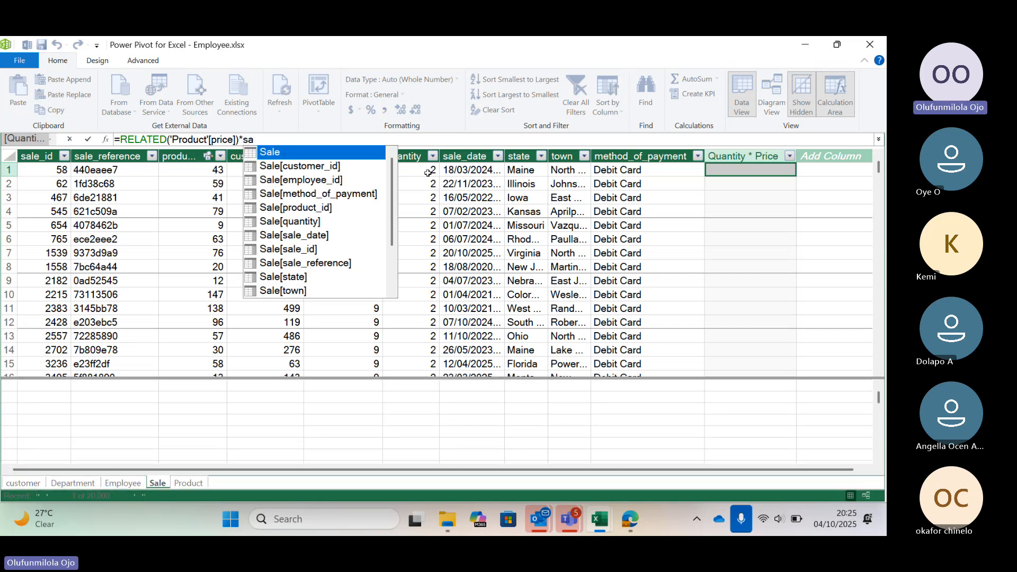
pyautogui.doubleClick(297, 222)
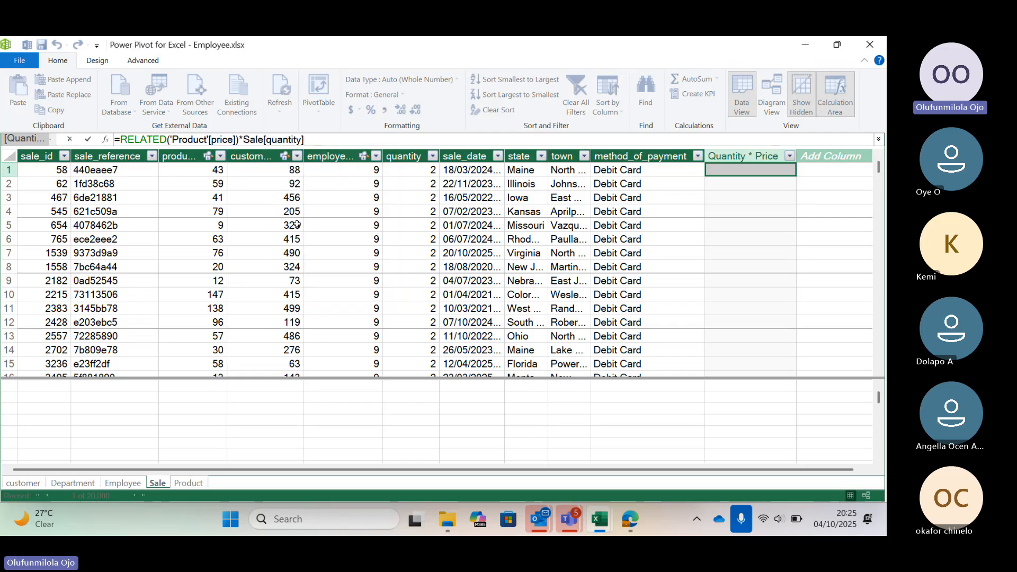
pyautogui.press('Return')
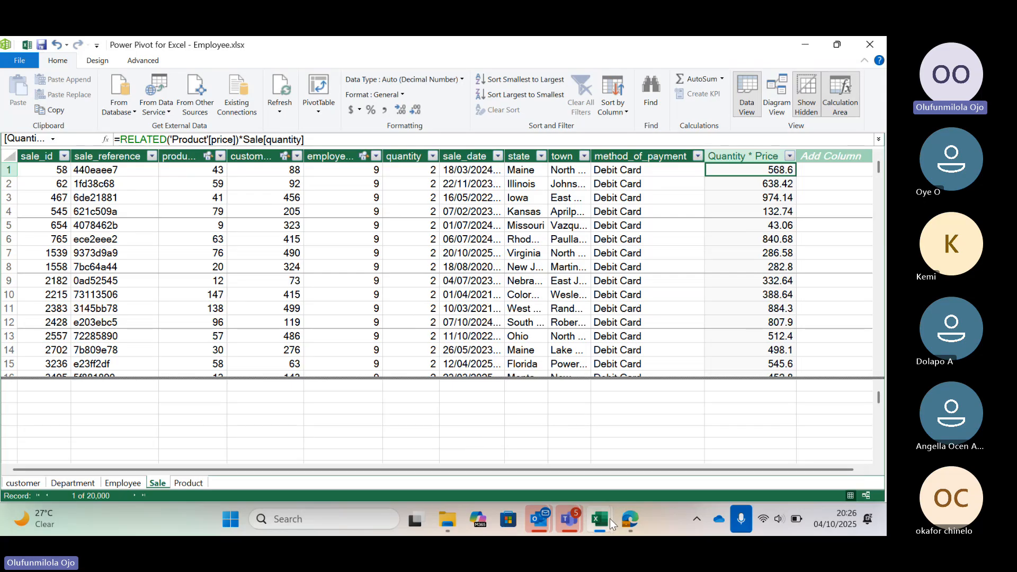
pyautogui.moveTo(605, 520)
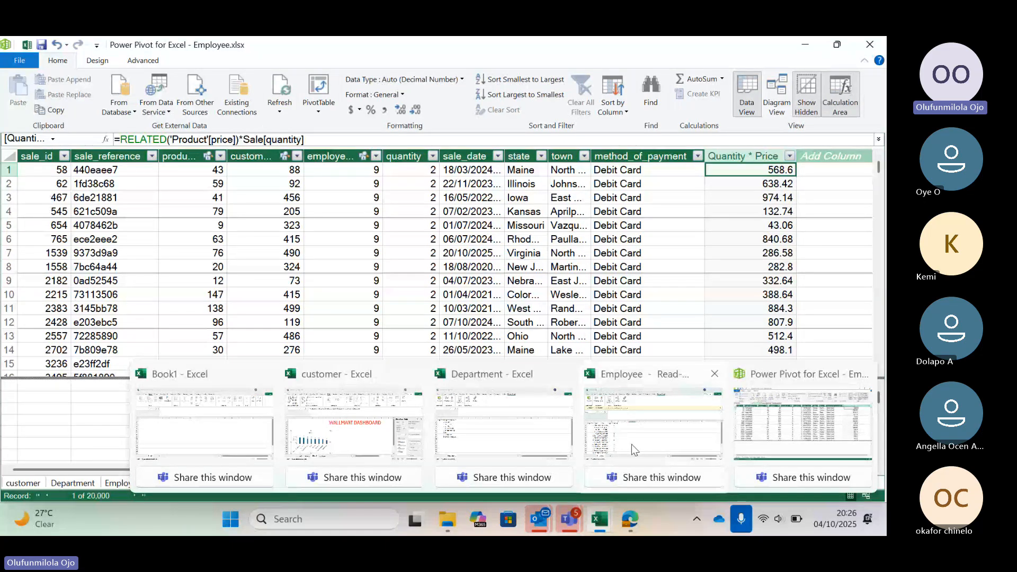
pyautogui.moveTo(631, 443)
pyautogui.click(639, 425)
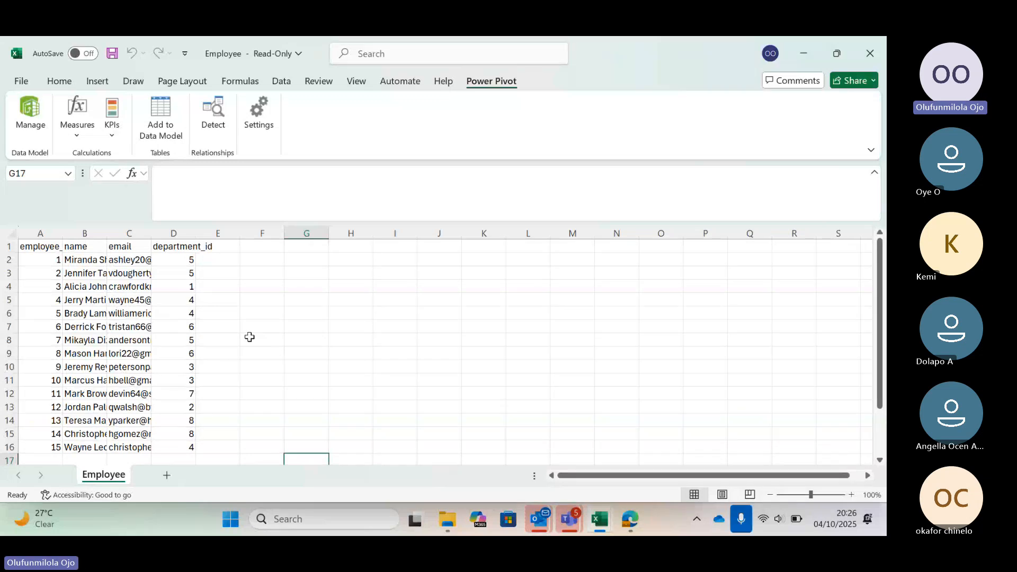
pyautogui.click(97, 82)
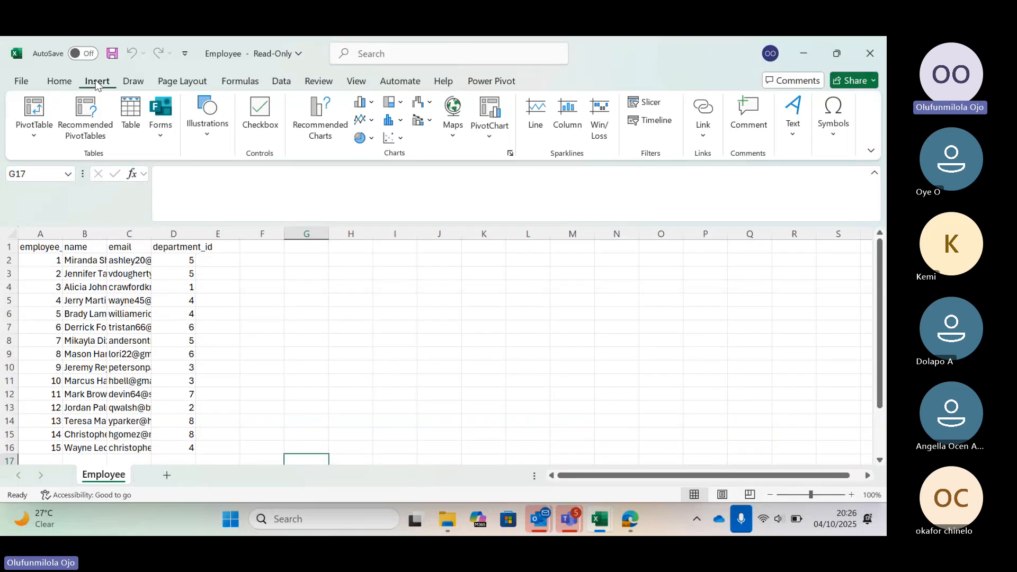
pyautogui.click(33, 112)
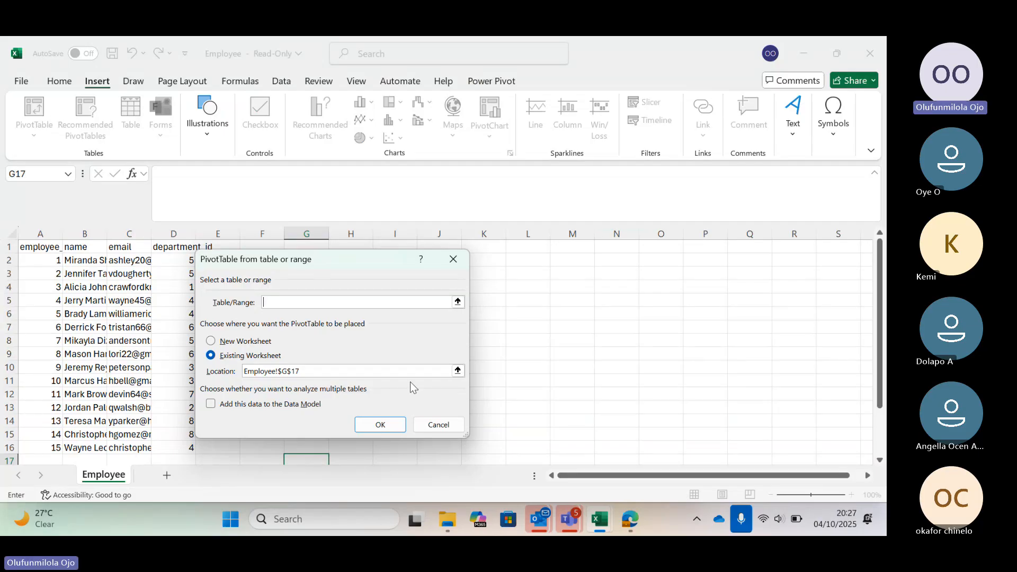
pyautogui.click(439, 426)
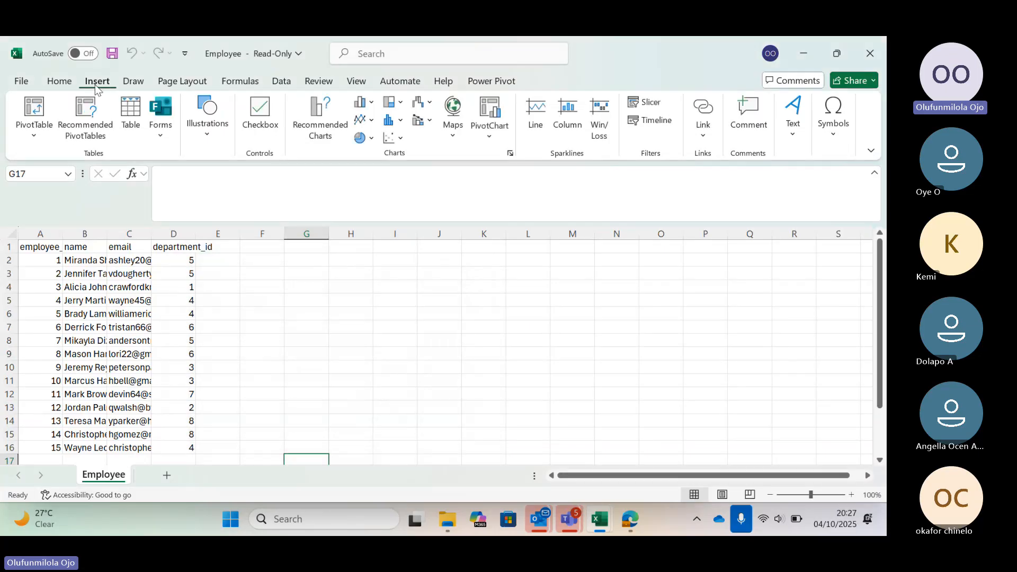
pyautogui.click(34, 112)
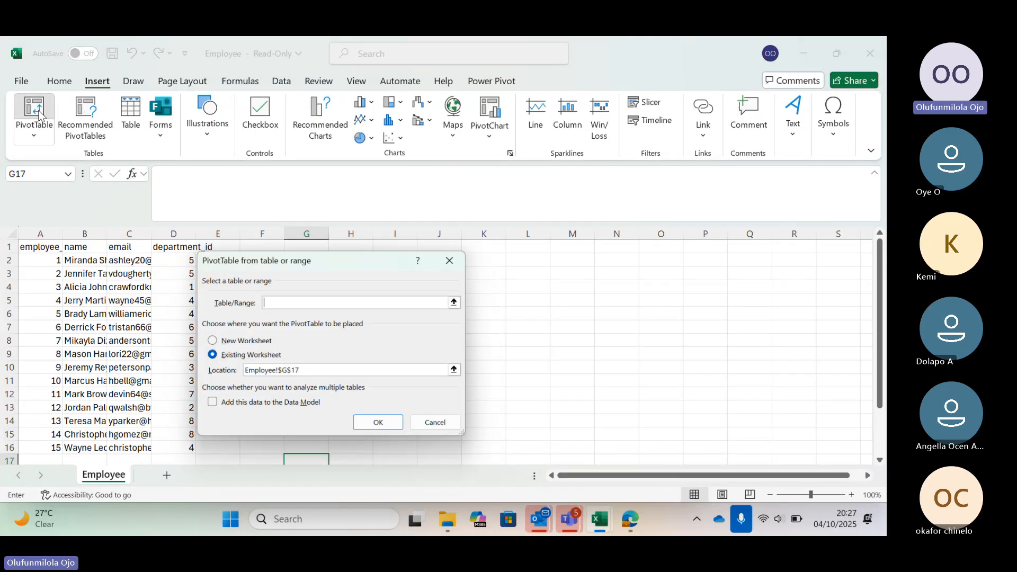
pyautogui.click(434, 423)
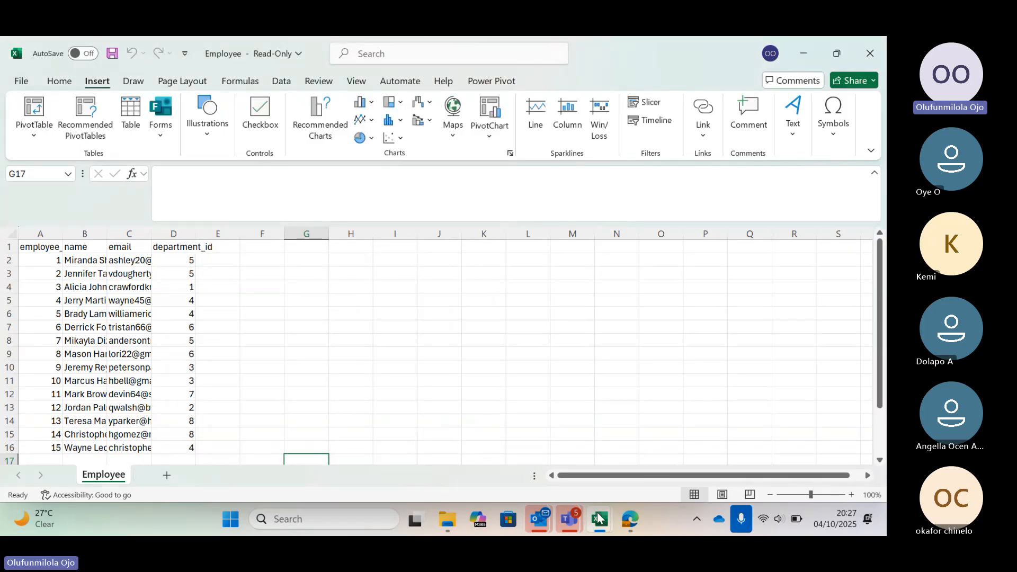
pyautogui.click(599, 519)
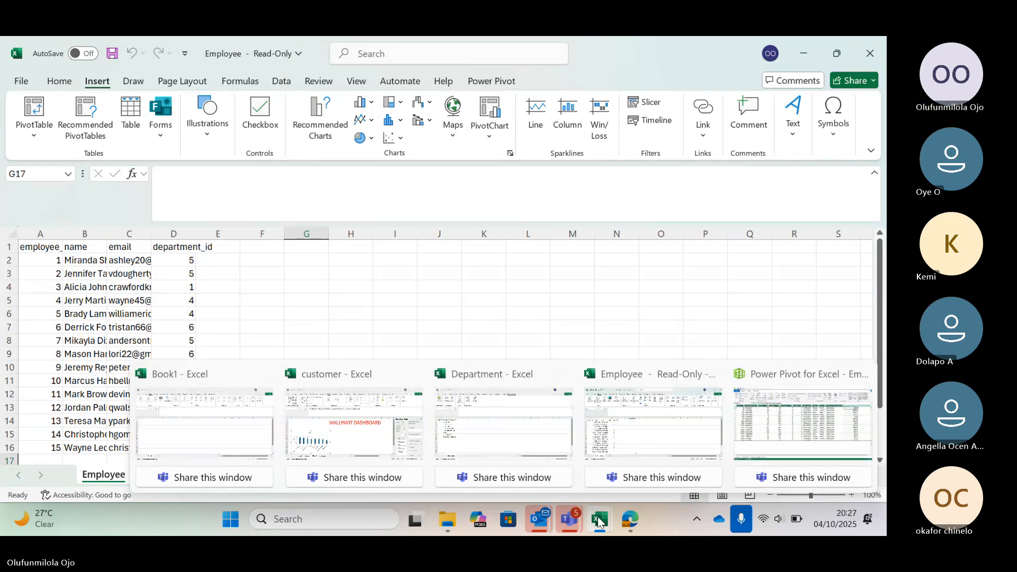
pyautogui.moveTo(414, 385)
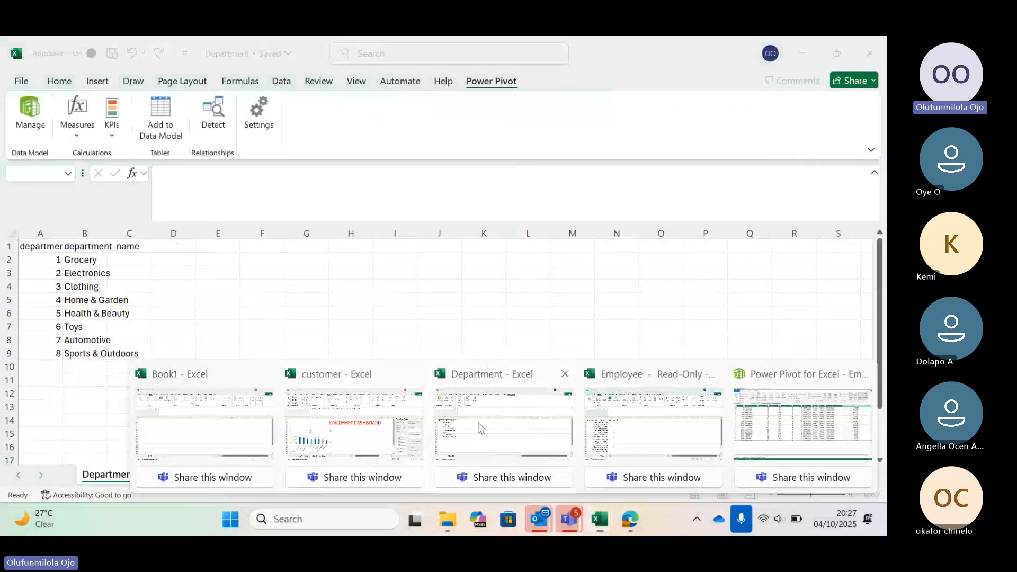
pyautogui.click(480, 426)
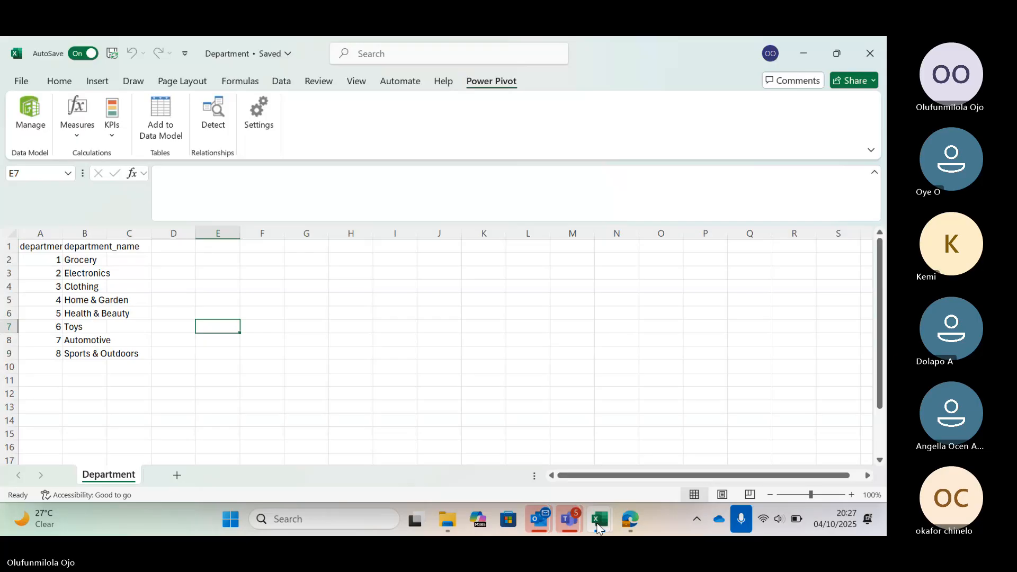
pyautogui.moveTo(599, 528)
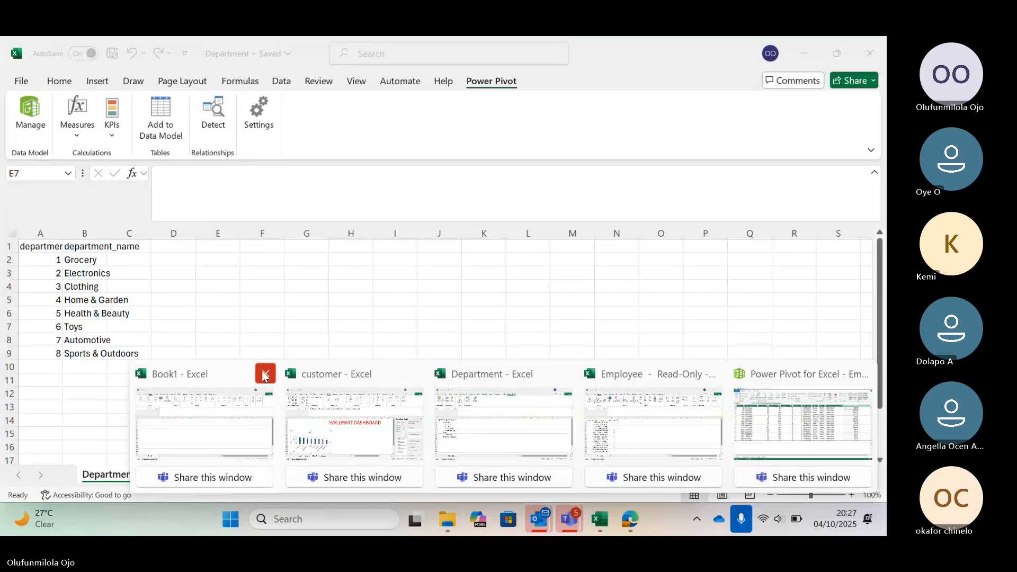
pyautogui.click(444, 394)
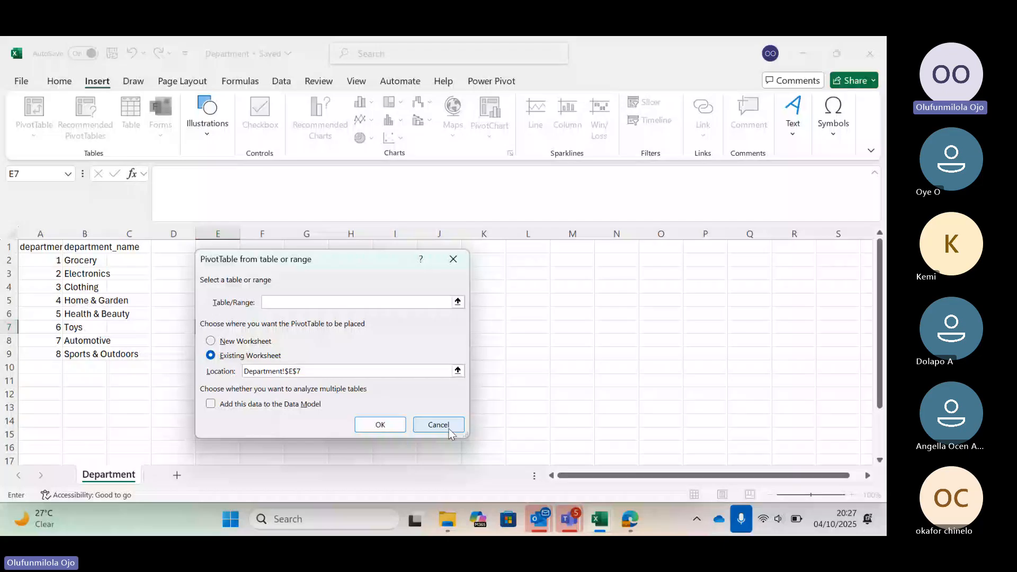
pyautogui.click(438, 424)
pyautogui.moveTo(599, 519)
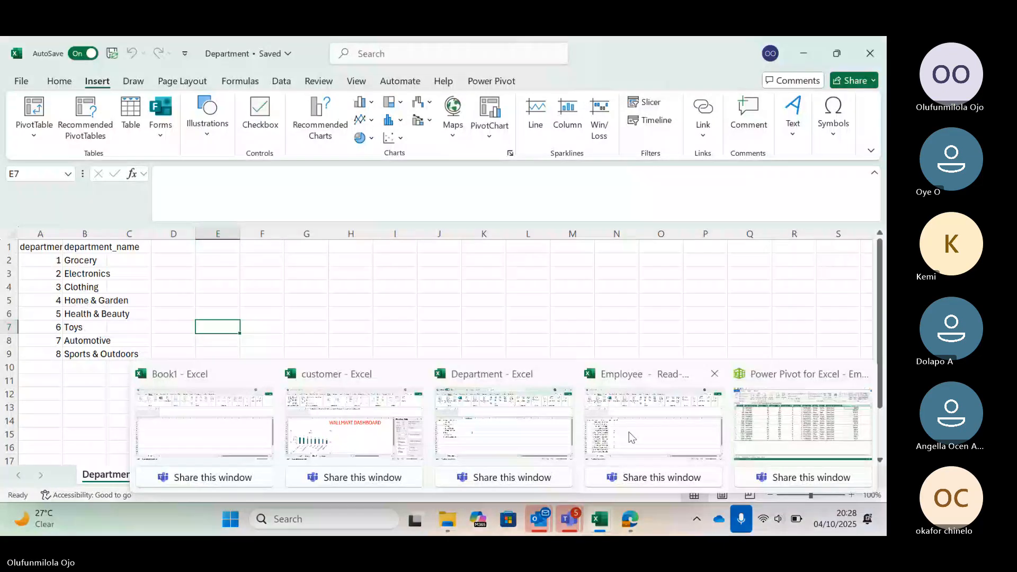
pyautogui.click(628, 431)
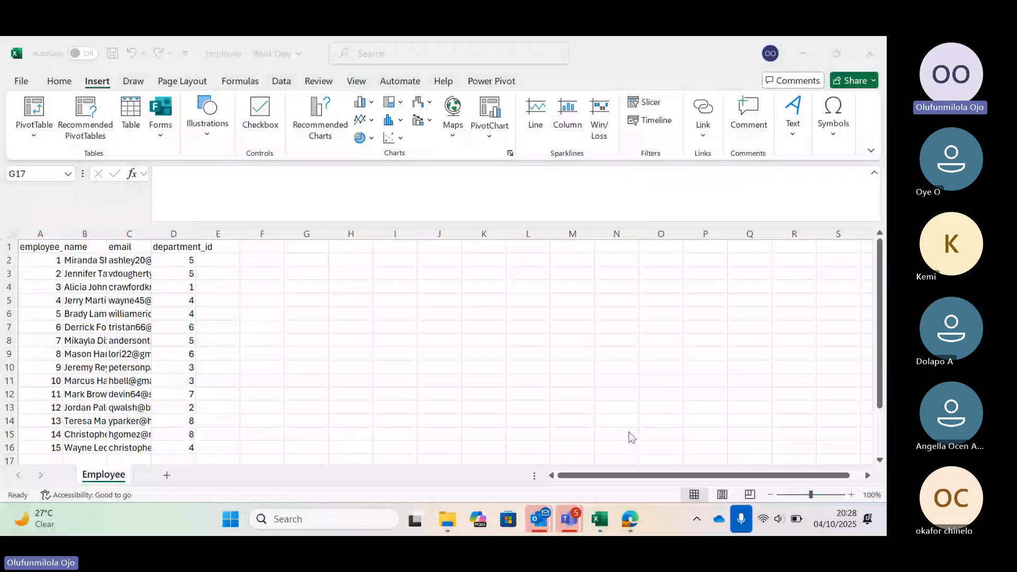
pyautogui.click(51, 134)
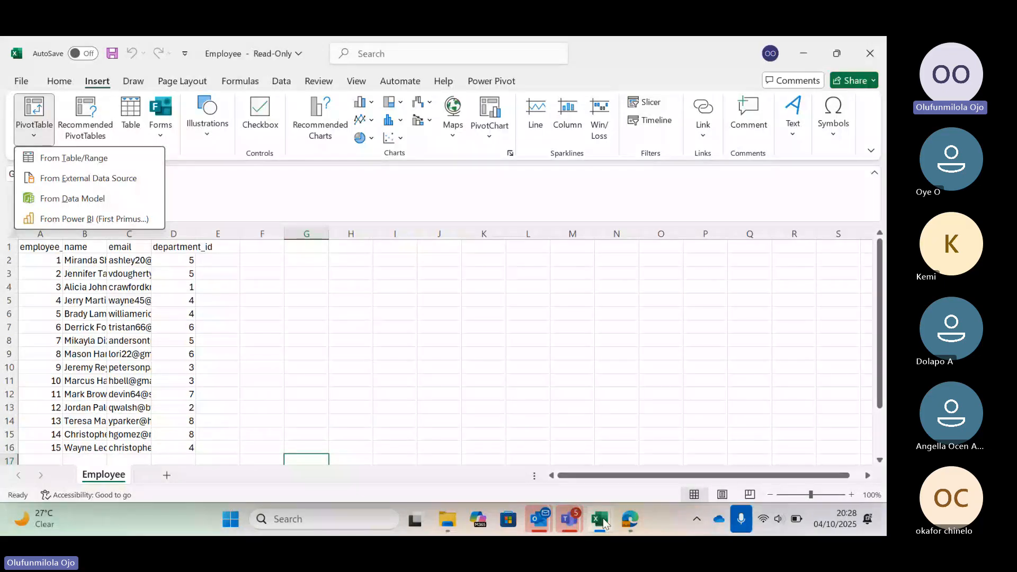
# Switch to the Power Pivot window and show the data model in diagram view.
pyautogui.moveTo(604, 523)
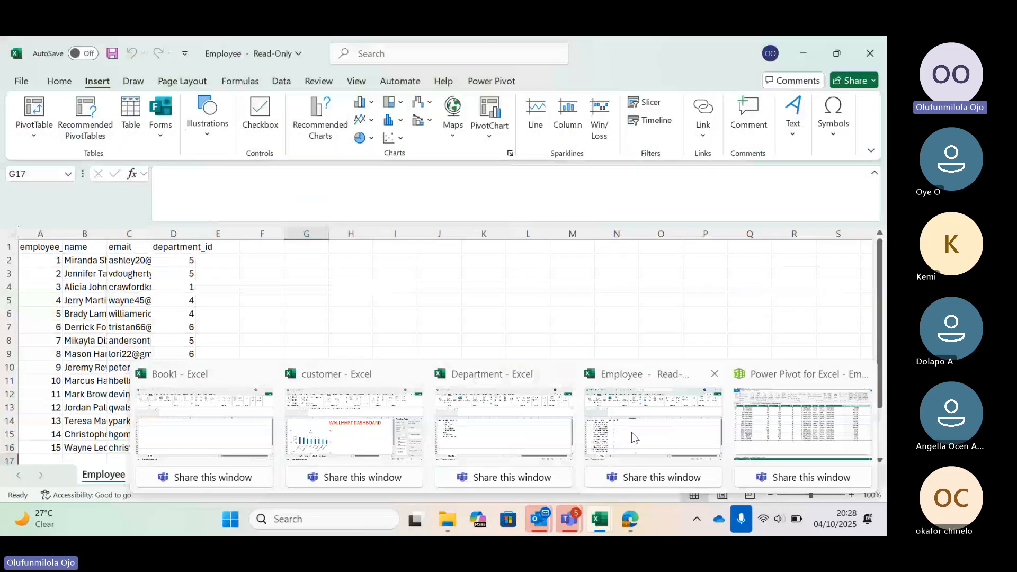
pyautogui.click(631, 432)
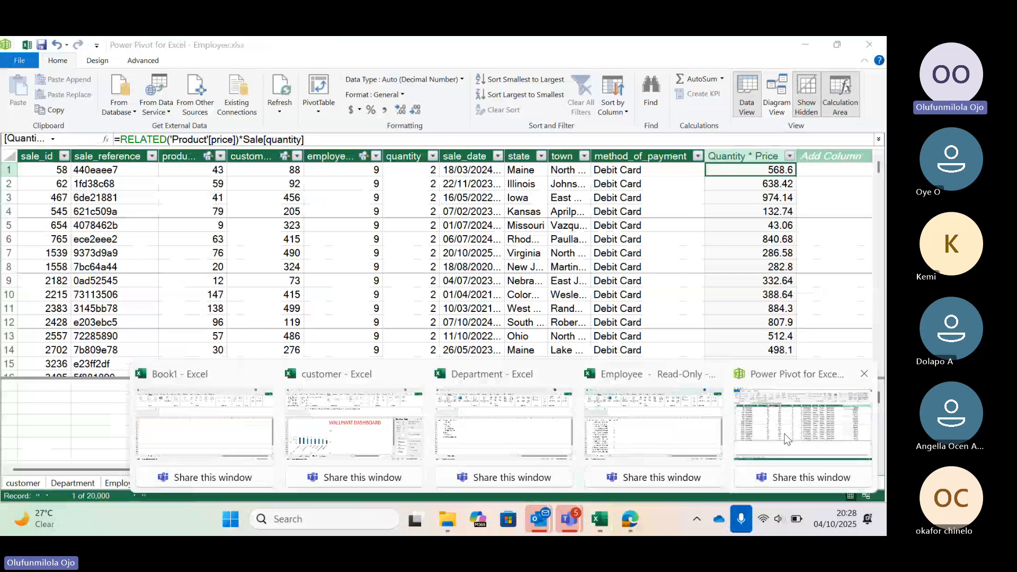
pyautogui.click(803, 424)
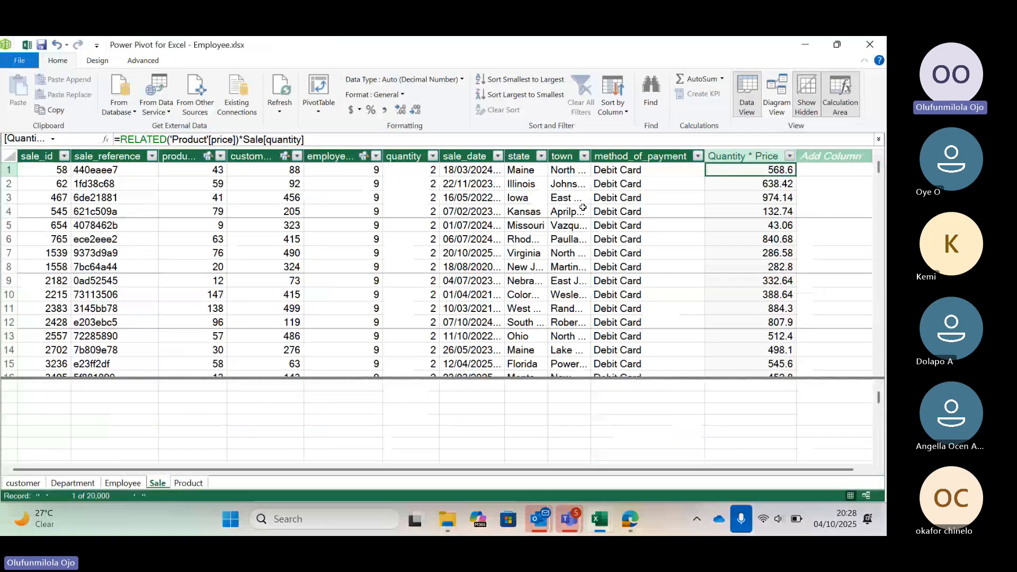
pyautogui.click(777, 100)
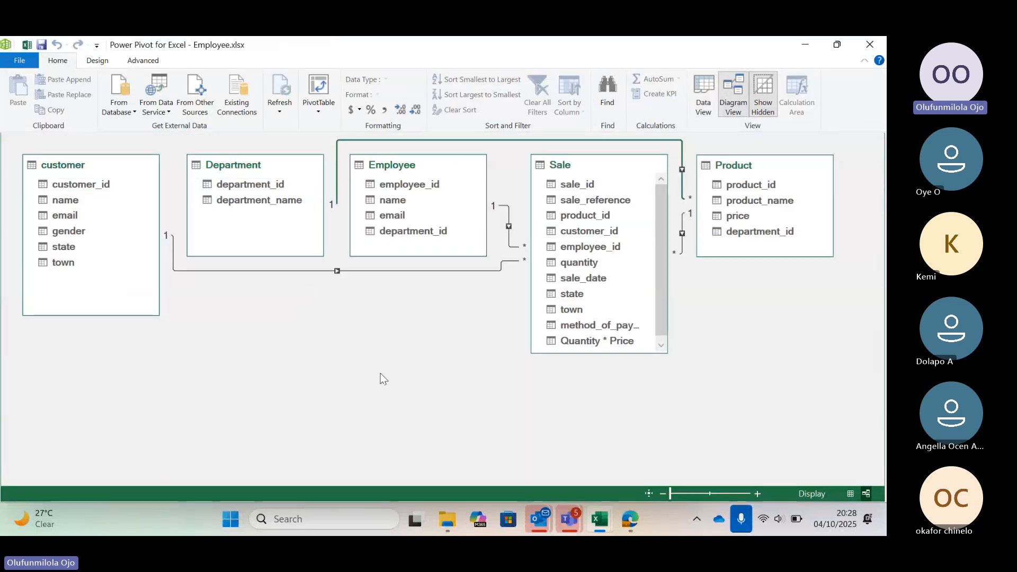
# Switch to the Employee workbook and insert a PivotTable from the data model on a new worksheet.
pyautogui.click(603, 520)
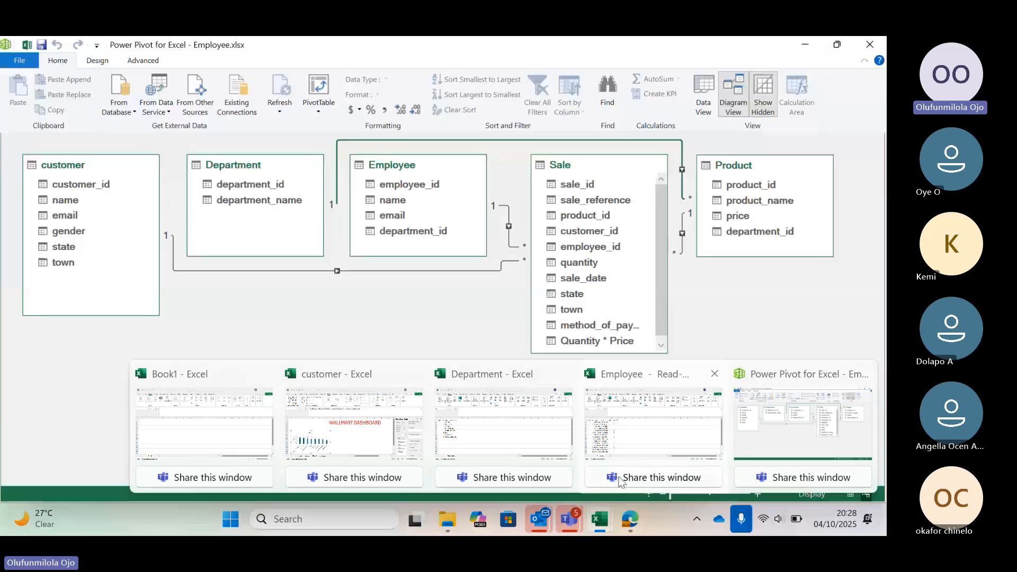
pyautogui.moveTo(630, 449)
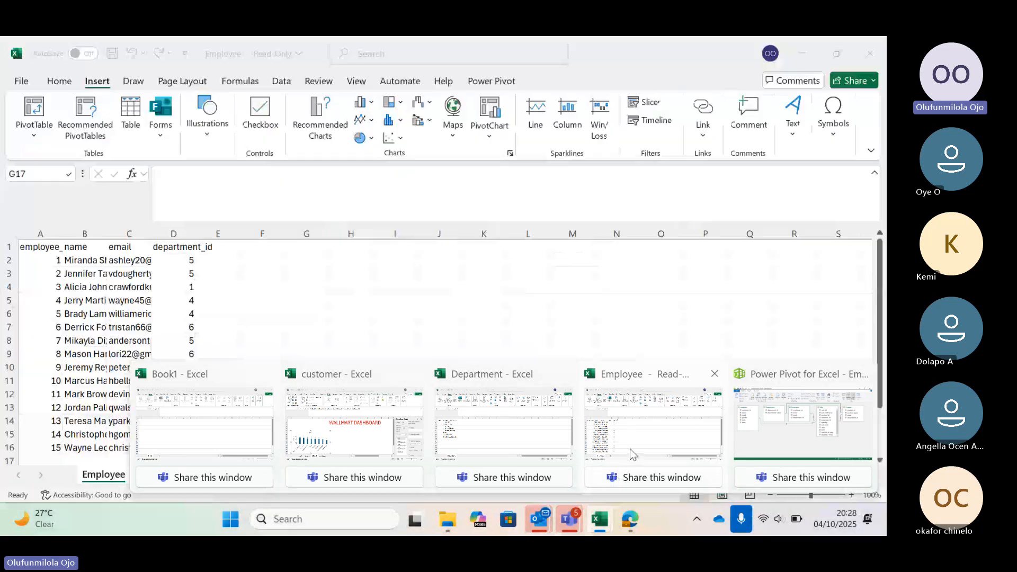
pyautogui.click(647, 441)
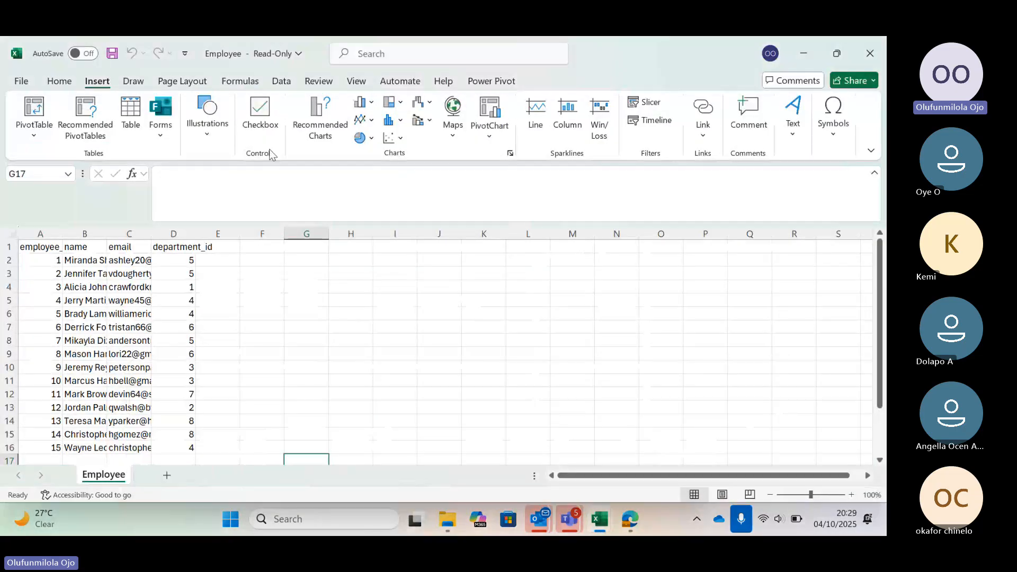
pyautogui.click(48, 140)
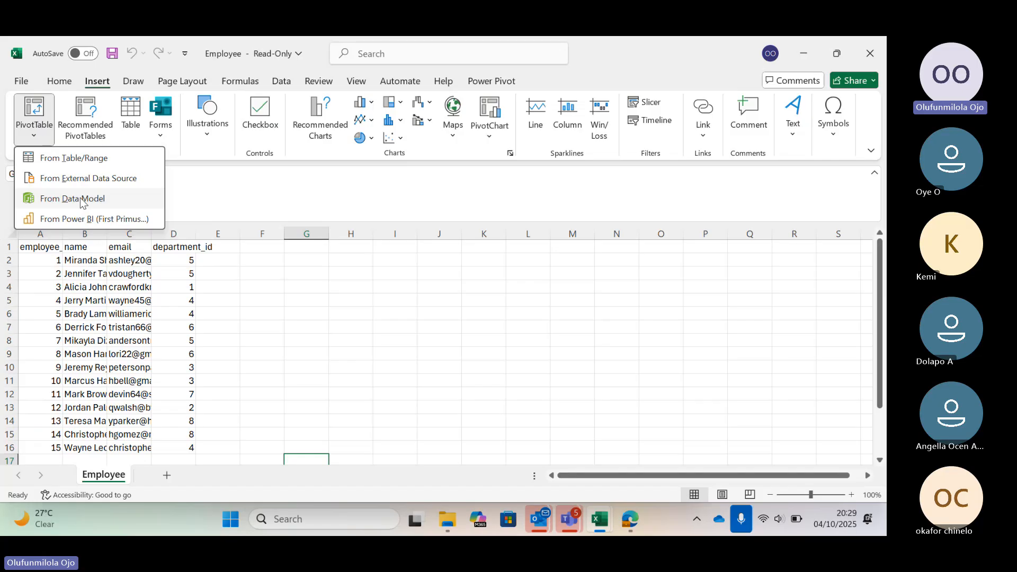
pyautogui.click(81, 199)
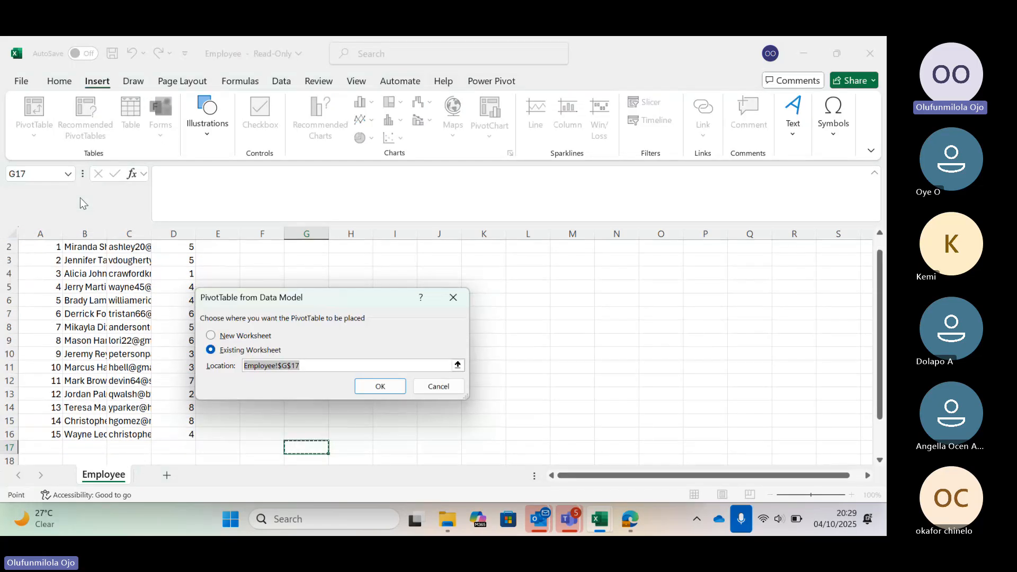
pyautogui.click(212, 336)
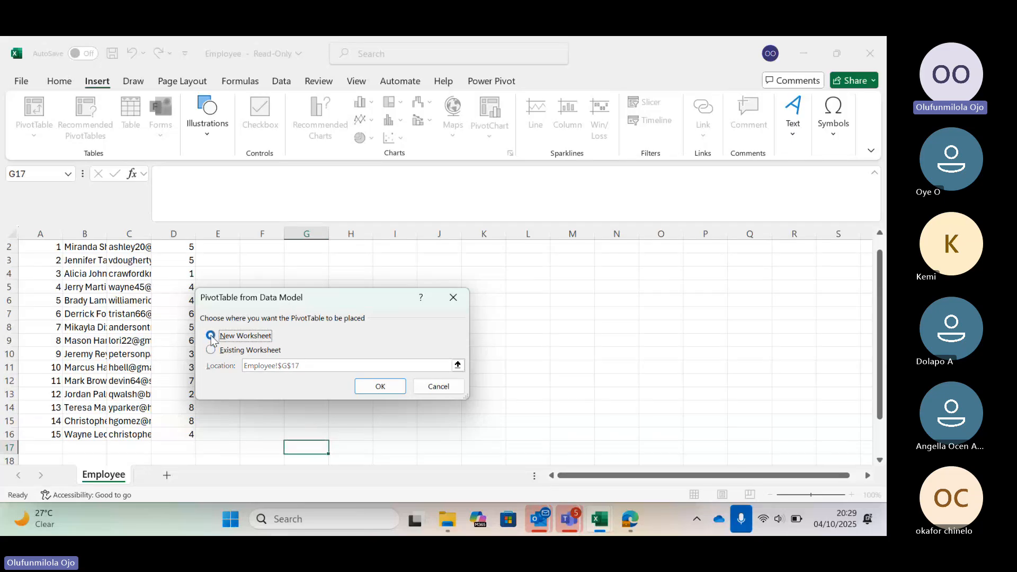
pyautogui.click(371, 389)
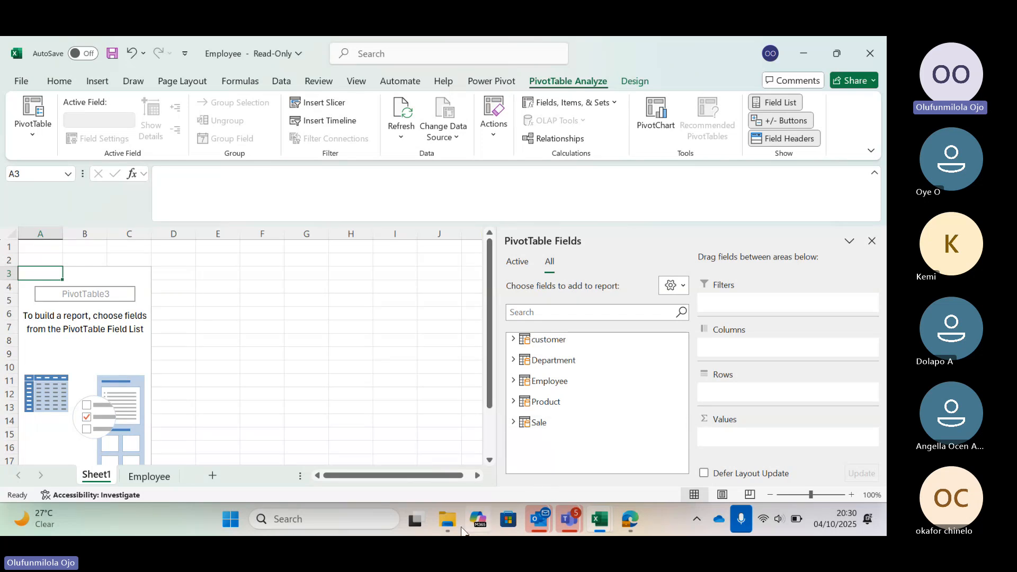
# Open the Project Question PDF from the walmart folder and read its concept overview and key entities.
pyautogui.moveTo(449, 524)
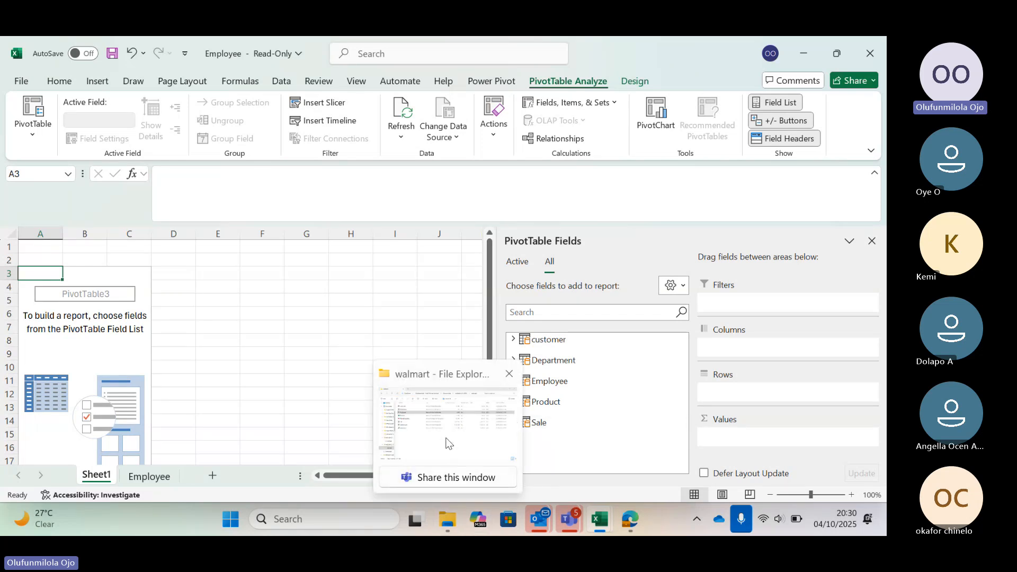
pyautogui.moveTo(449, 443)
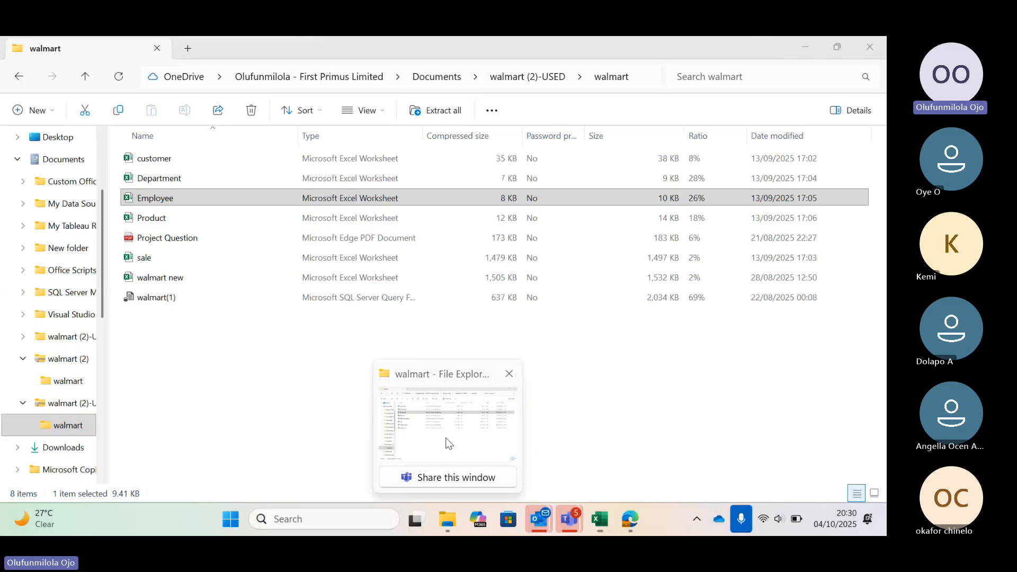
pyautogui.click(449, 443)
pyautogui.click(234, 240)
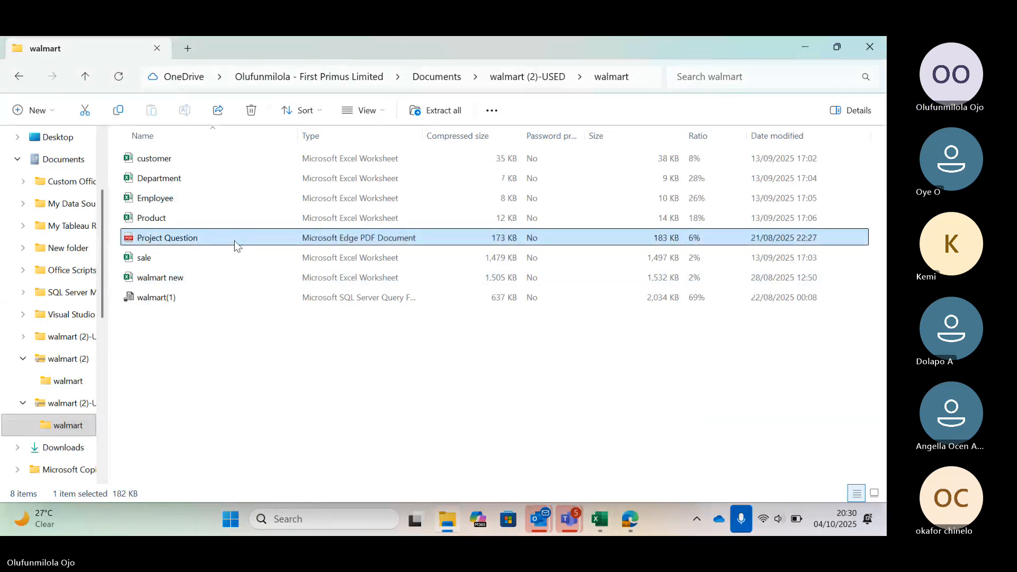
pyautogui.doubleClick(234, 240)
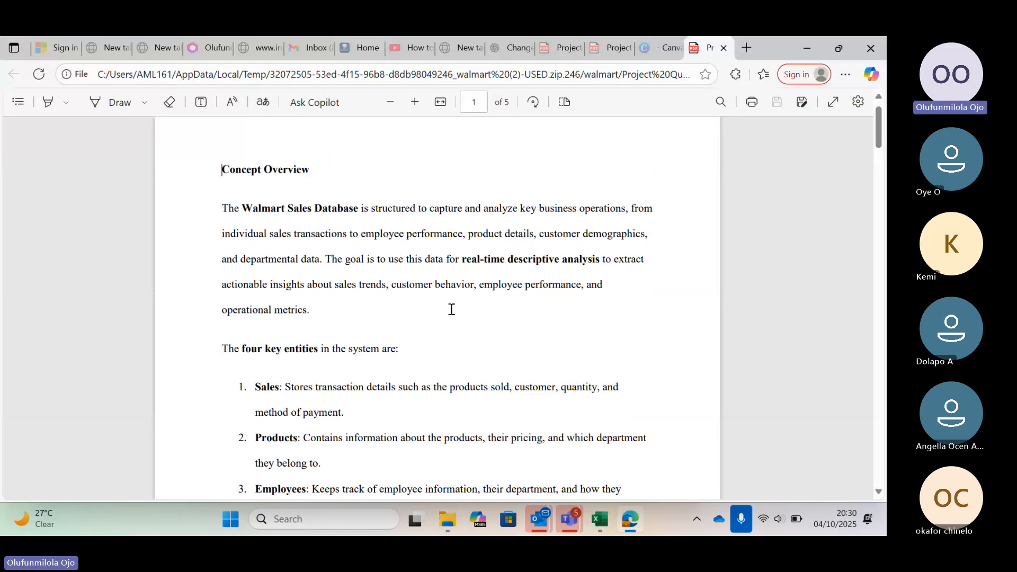
pyautogui.scroll(-2, 451, 309)
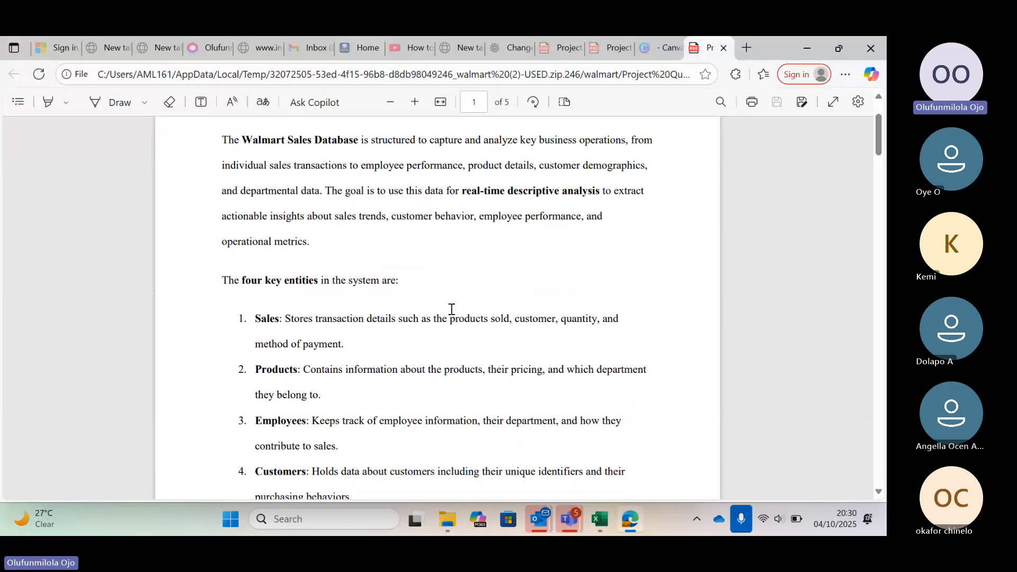
pyautogui.scroll(-1, 451, 310)
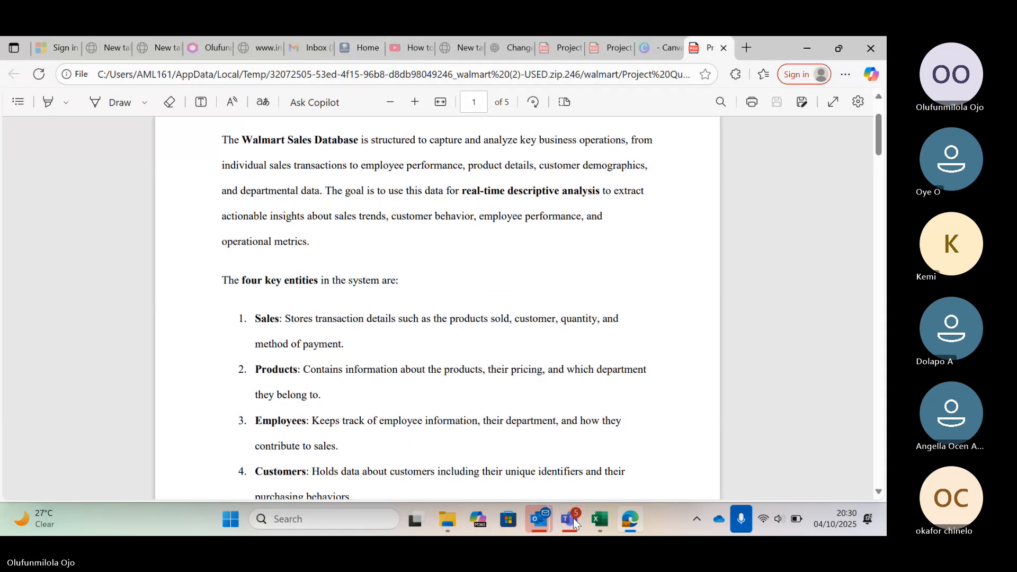
# Switch to the WALMART DATA CHALLENGE meeting in Microsoft Teams and mute the microphone.
pyautogui.moveTo(573, 518)
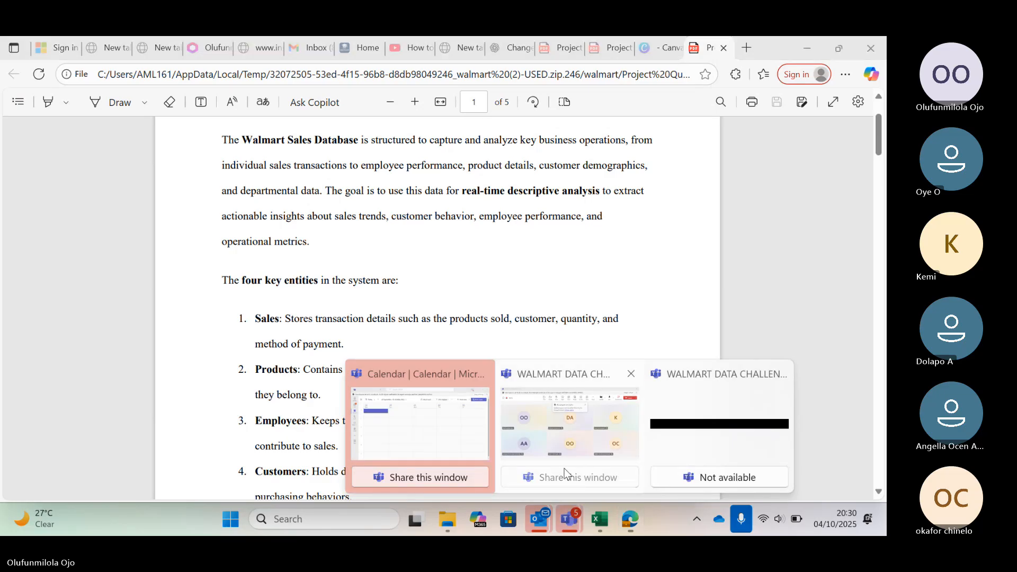
pyautogui.moveTo(531, 436)
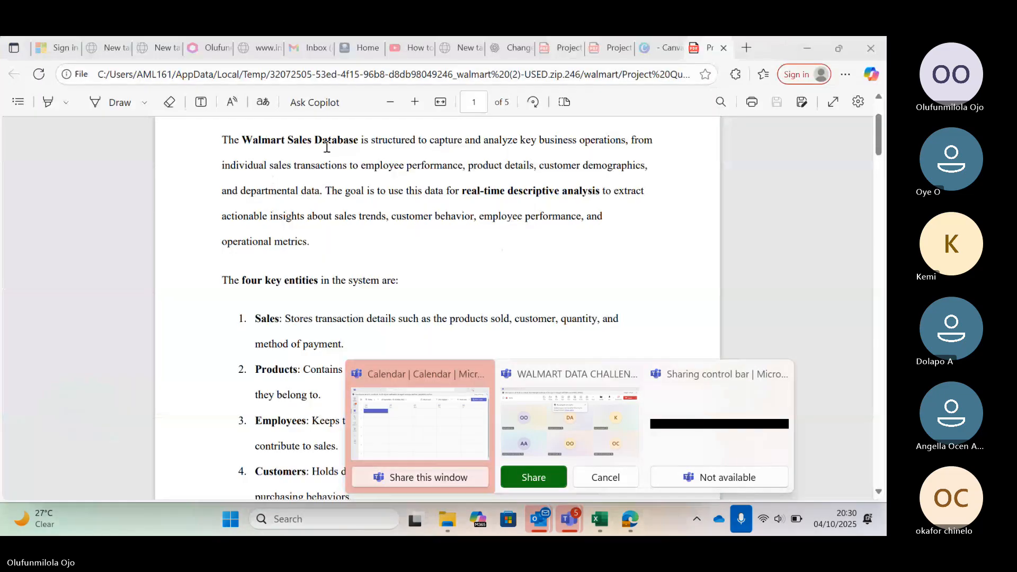
pyautogui.click(577, 425)
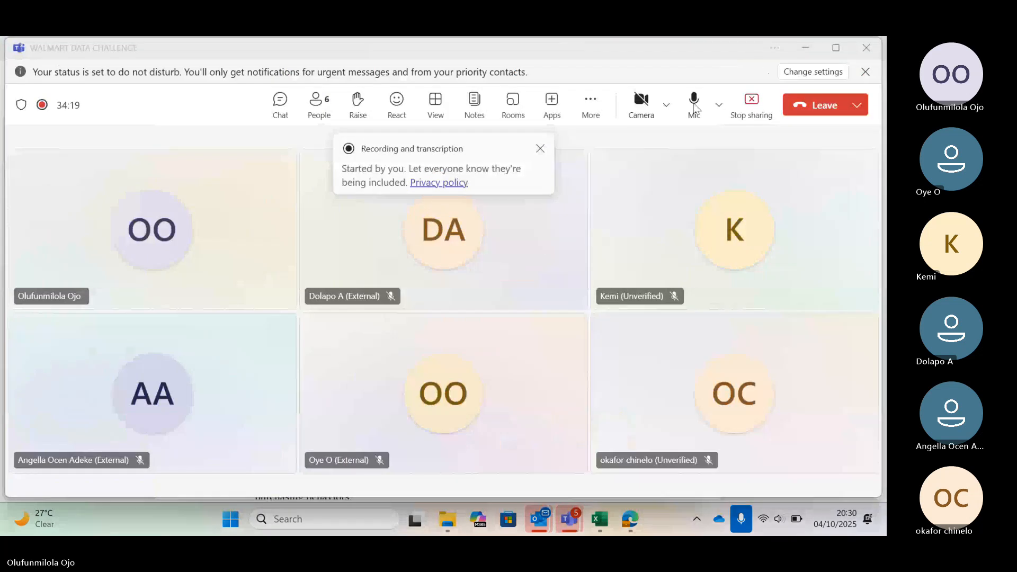
pyautogui.click(694, 102)
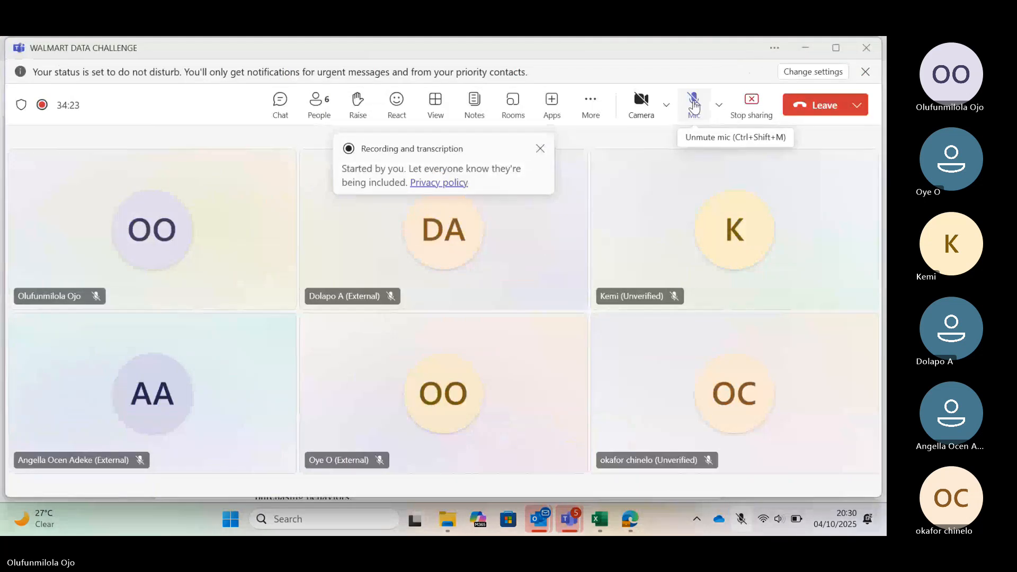
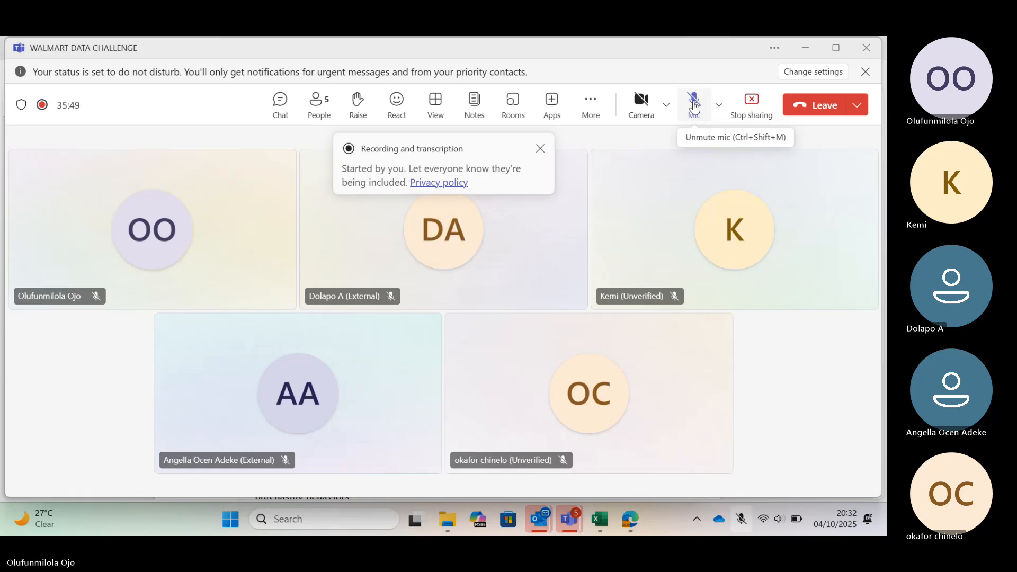
# Unmute the microphone in the WALMART DATA CHALLENGE meeting.
pyautogui.click(694, 105)
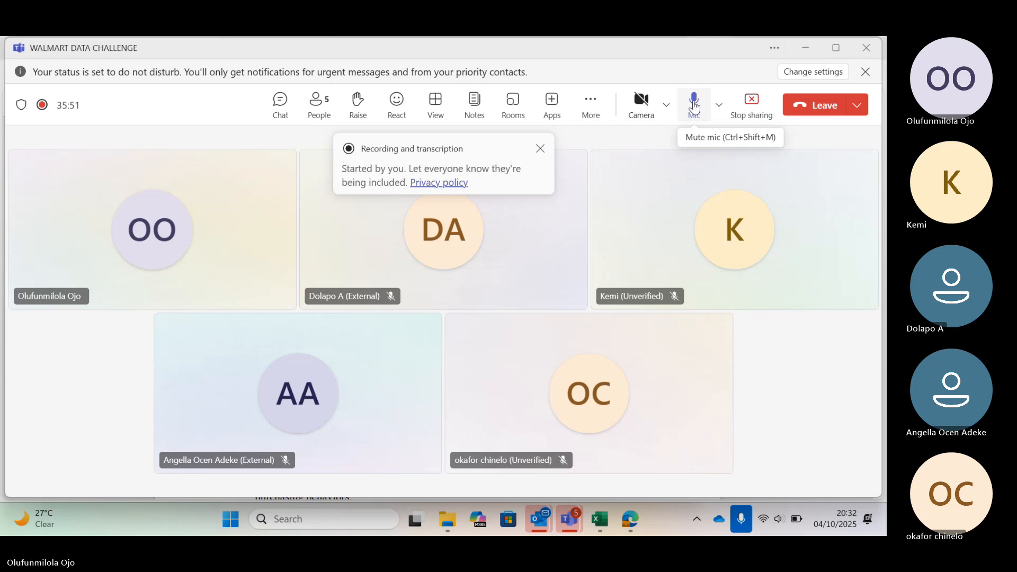
pyautogui.click(695, 108)
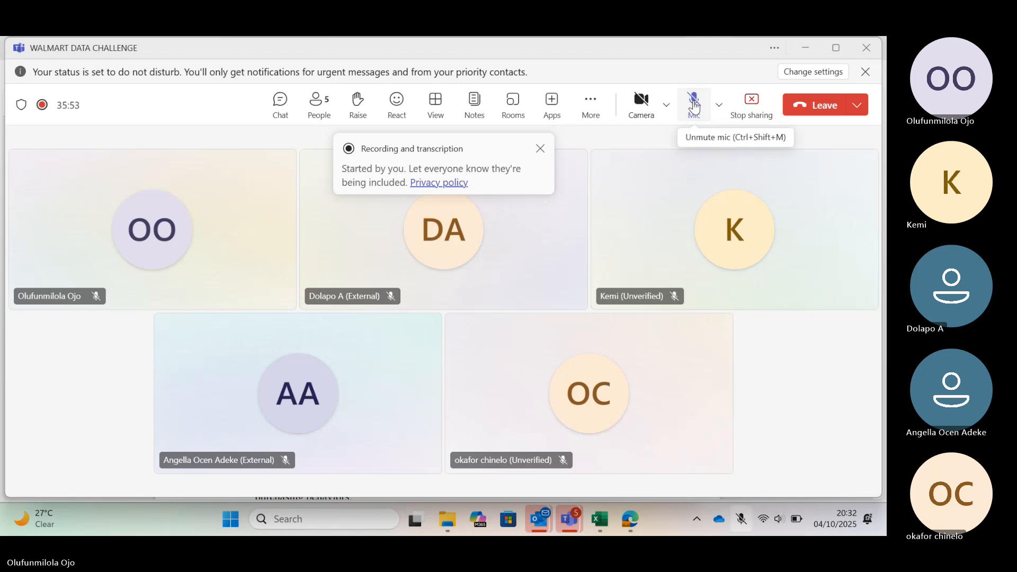
pyautogui.click(695, 108)
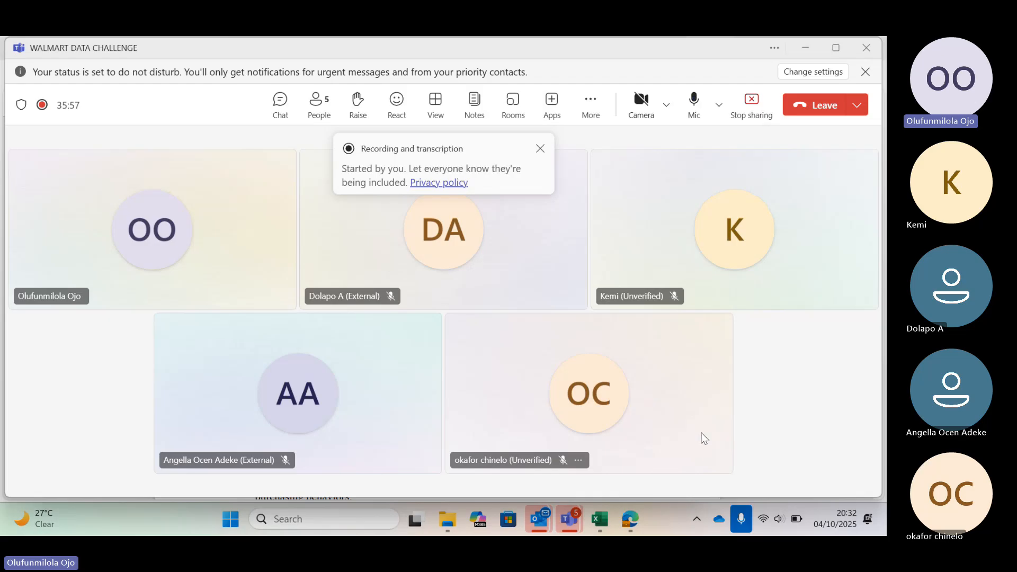
# Switch to the Employee workbook in Excel and from there to the Project Question PDF in Edge.
pyautogui.click(598, 519)
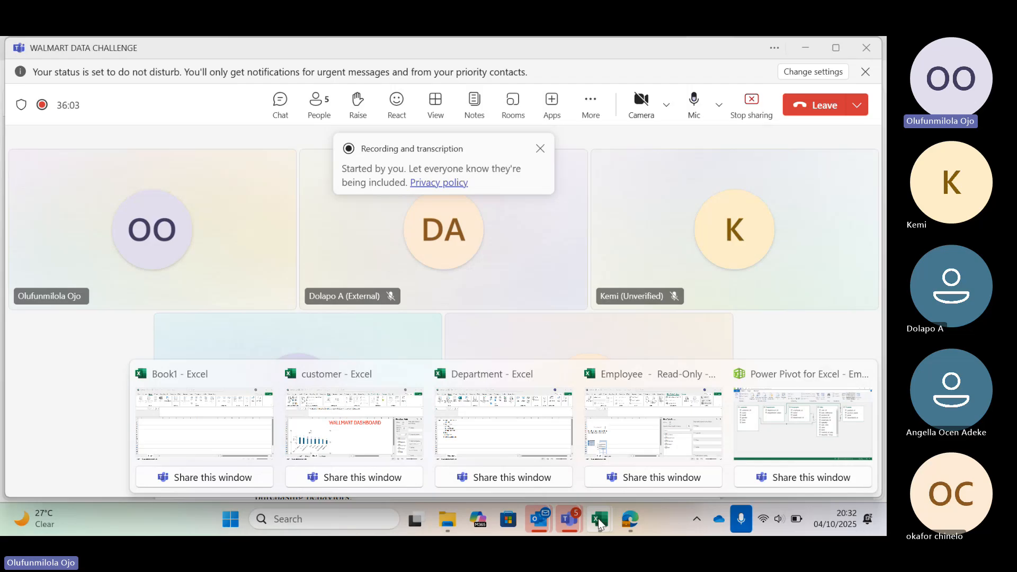
pyautogui.click(612, 446)
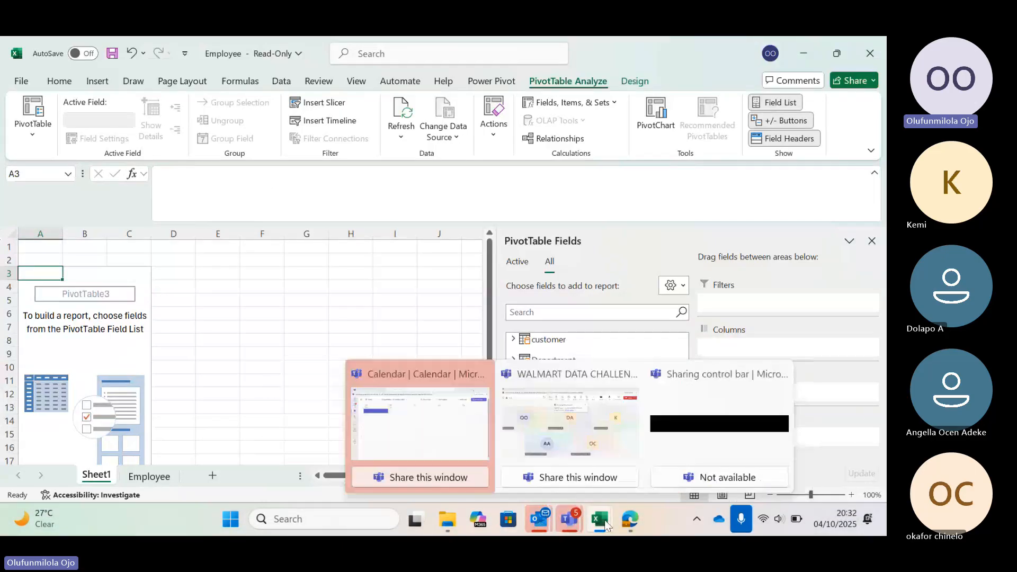
pyautogui.moveTo(634, 523)
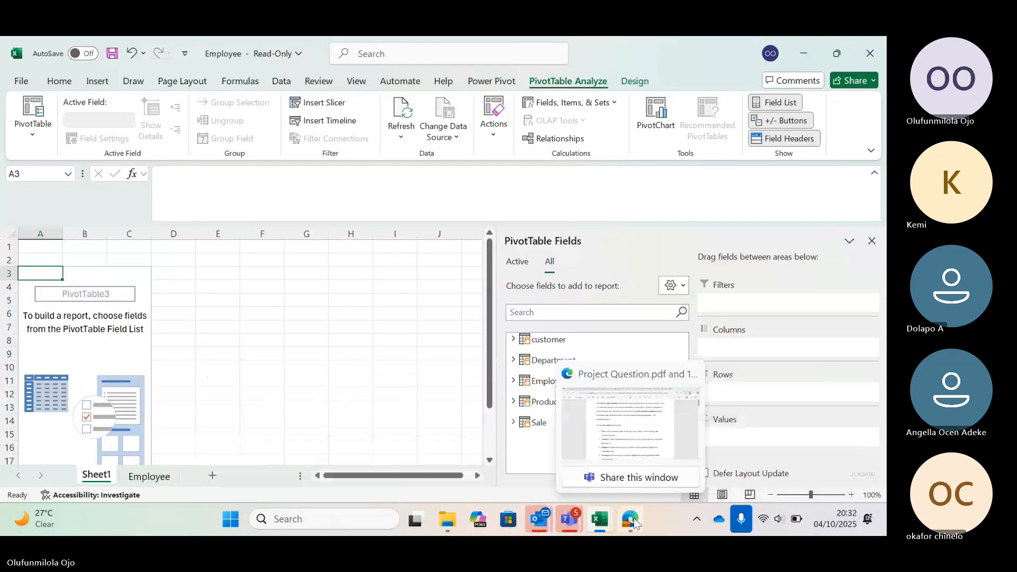
pyautogui.click(637, 442)
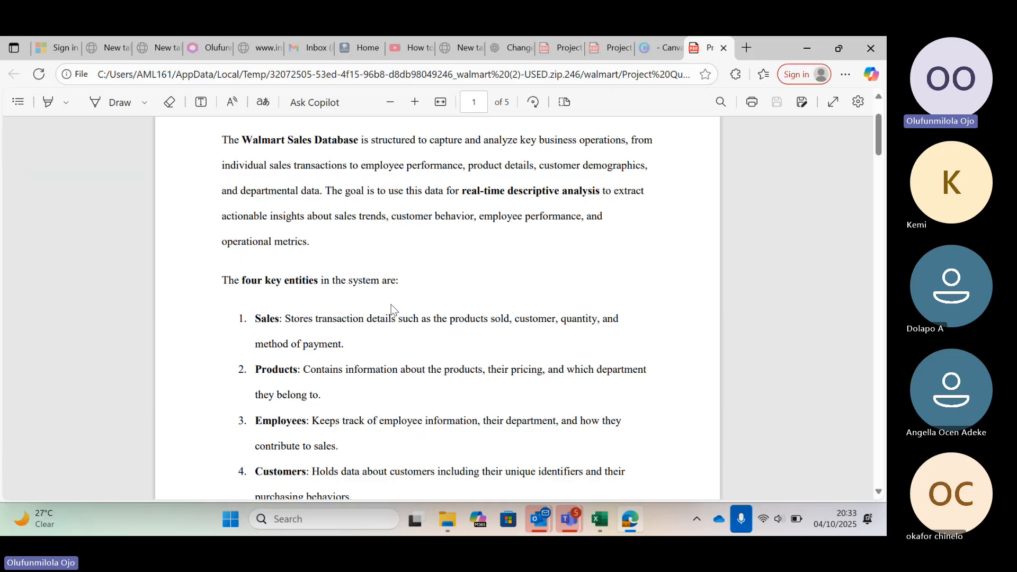
# Skim the Project Question PDF from the key entities through the table structures to the analysis questions on page 4.
pyautogui.scroll(-2, 391, 310)
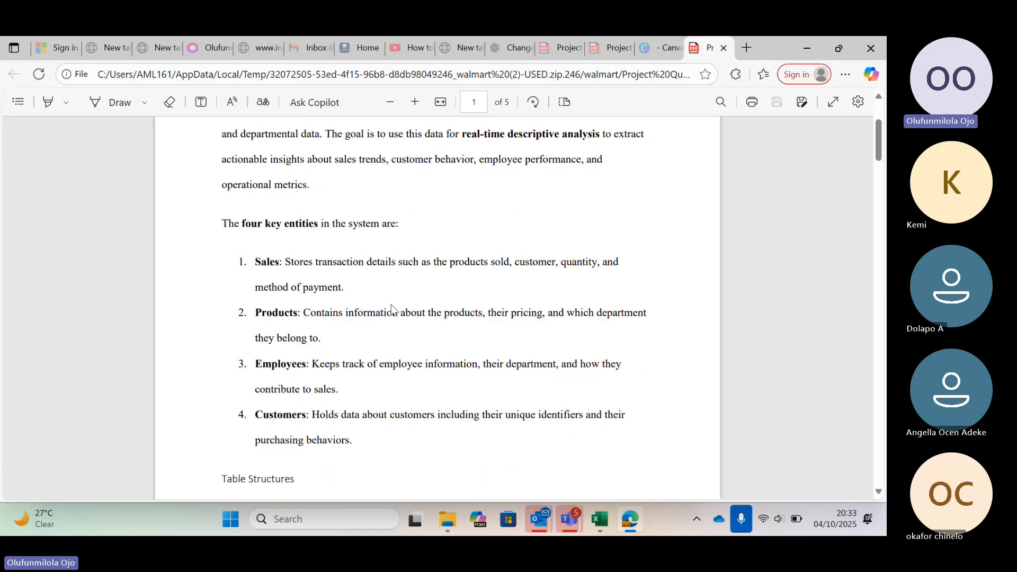
pyautogui.scroll(-5, 391, 309)
pyautogui.scroll(-8, 392, 310)
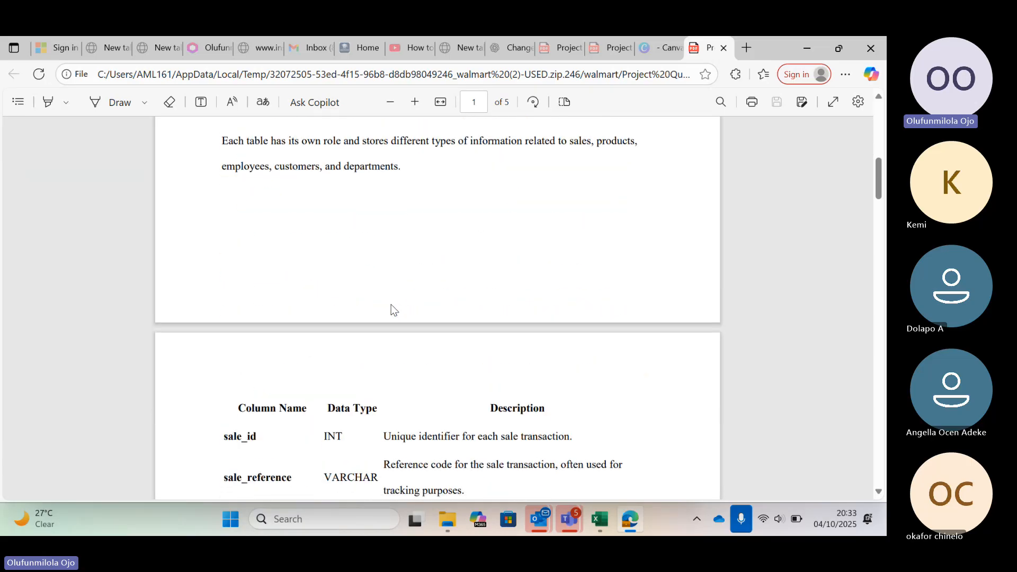
pyautogui.scroll(-1, 391, 310)
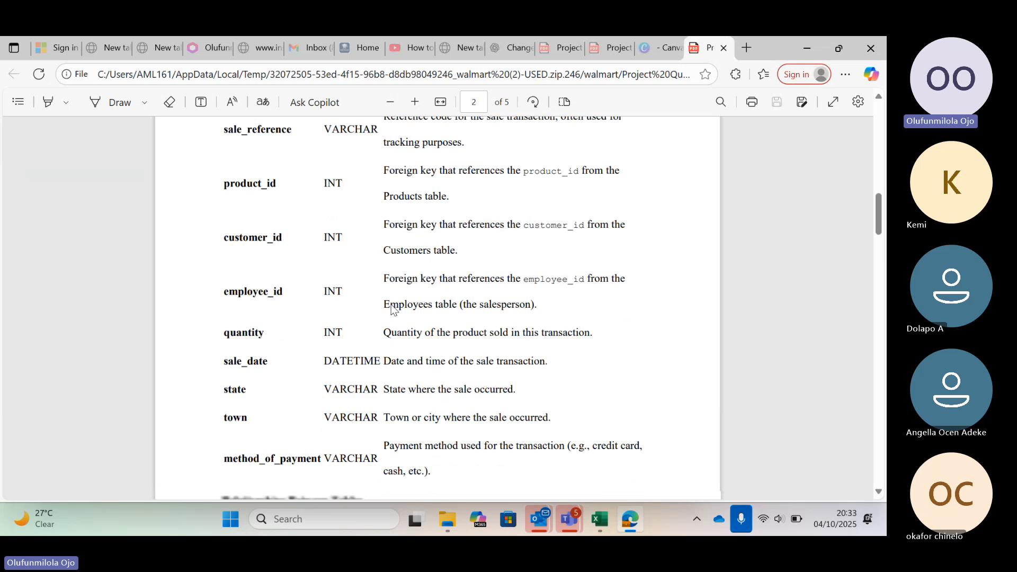
pyautogui.scroll(-20, 392, 309)
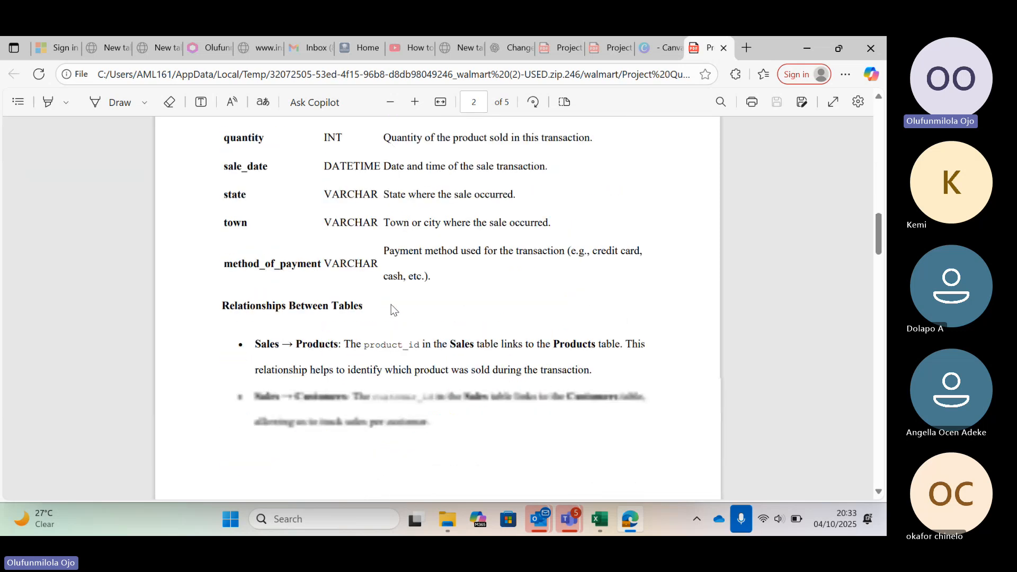
pyautogui.scroll(-5, 393, 310)
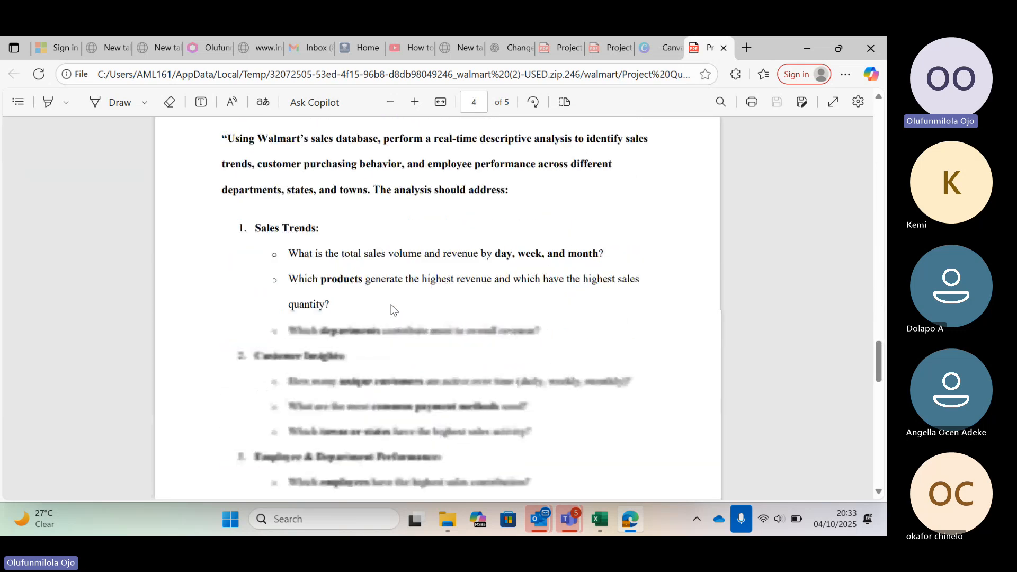
pyautogui.scroll(-4, 392, 309)
pyautogui.scroll(1, 392, 309)
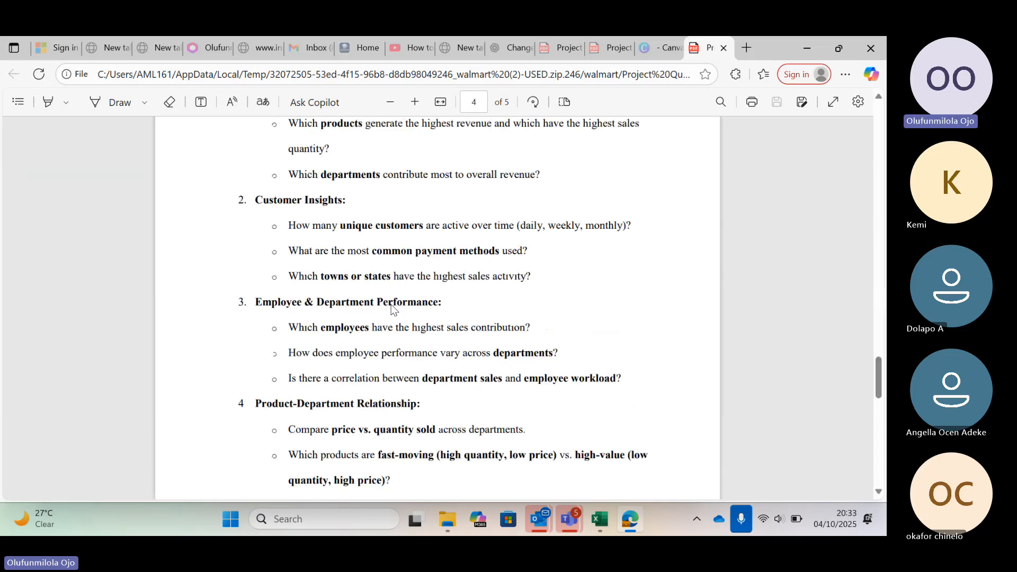
# Go back to page 2 of the PDF and review the table relationships and the sales table's column descriptions.
pyautogui.scroll(10, 393, 310)
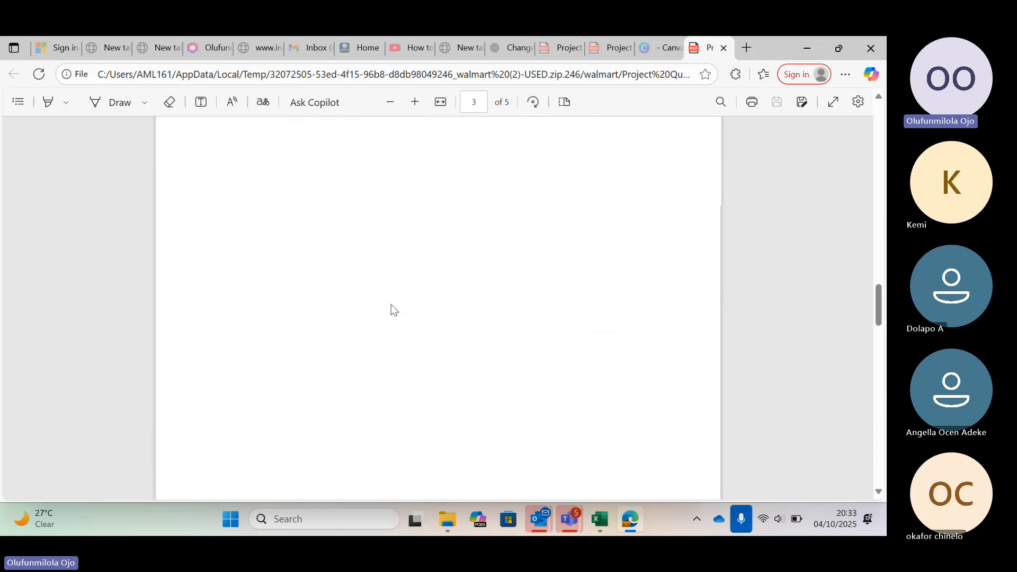
pyautogui.scroll(5, 392, 310)
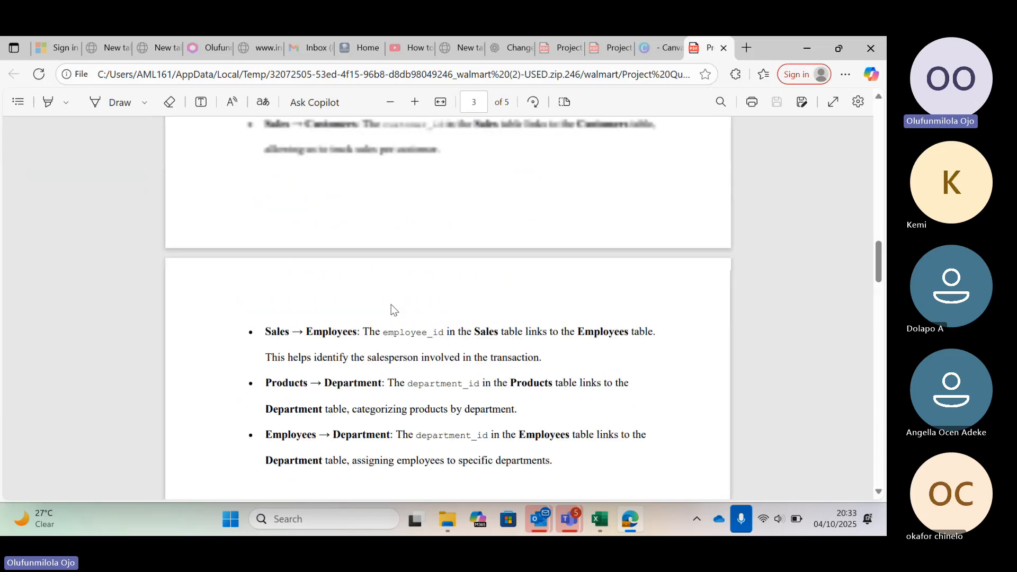
pyautogui.scroll(6, 393, 309)
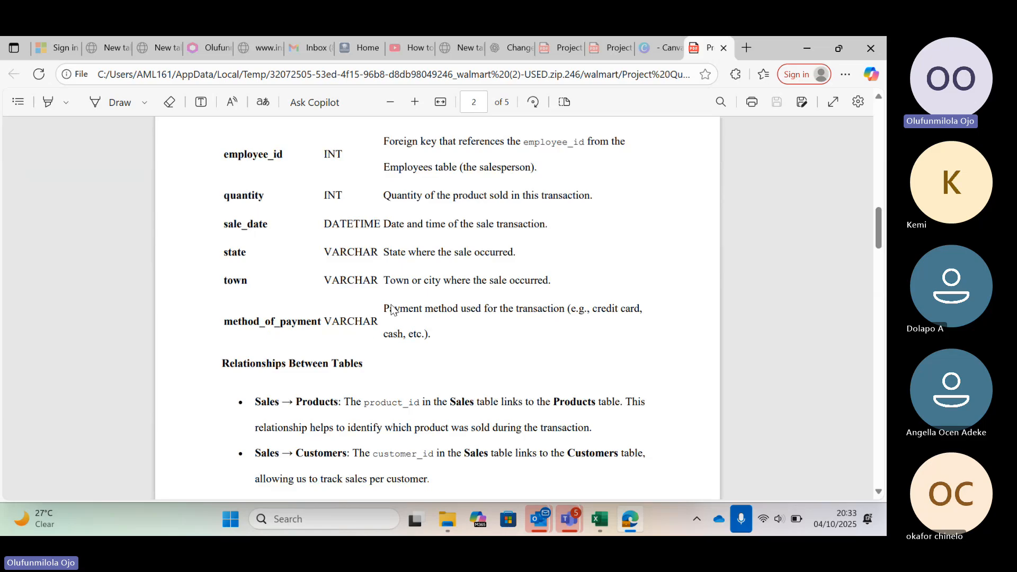
pyautogui.scroll(2, 392, 310)
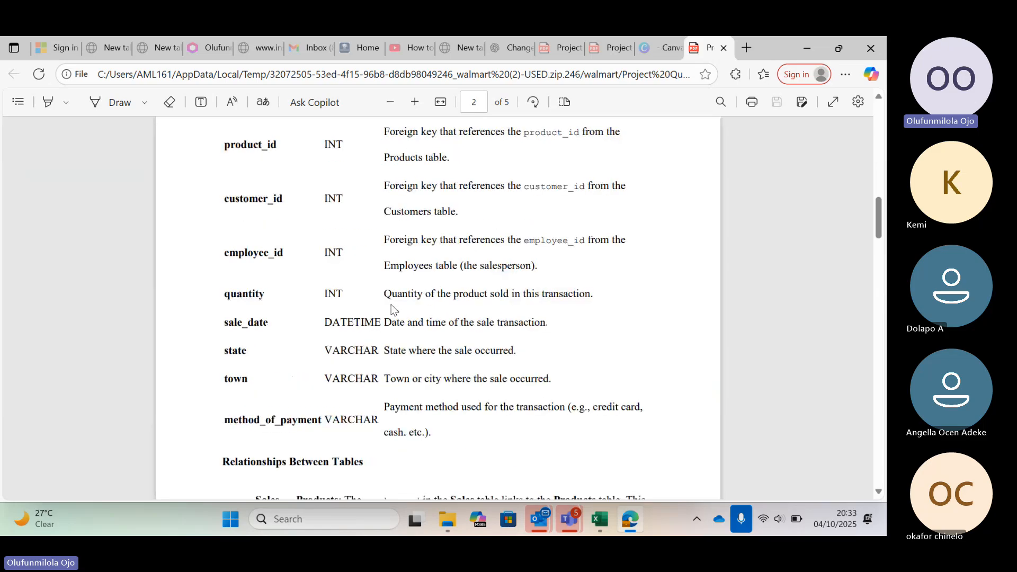
pyautogui.scroll(3, 393, 309)
pyautogui.scroll(1, 393, 309)
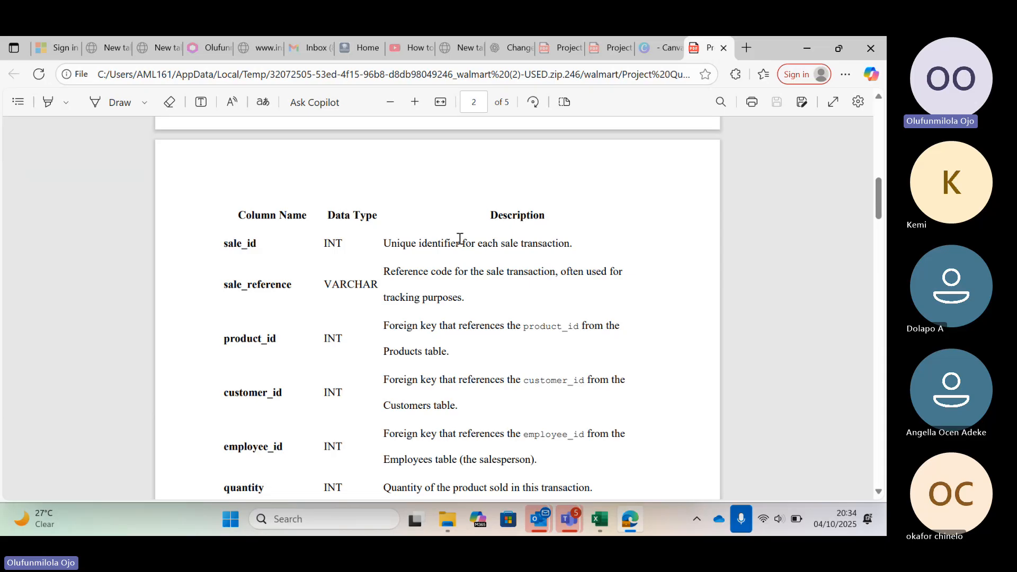
# Revisit the Walmart Sales Database overview on page 1, and read the Sales Trends questions under Project Question (Descriptive Analysis).
pyautogui.scroll(3, 460, 238)
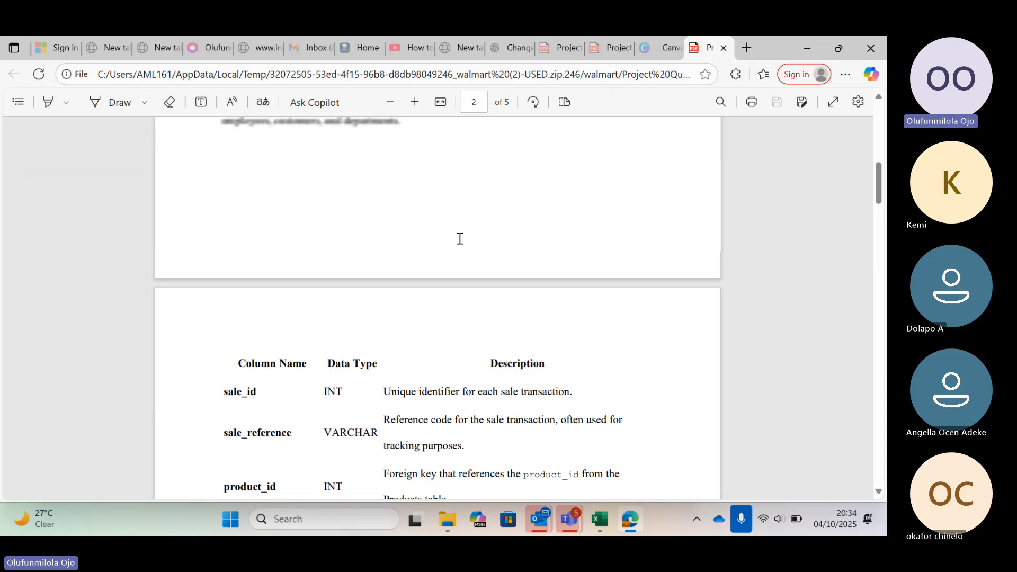
pyautogui.scroll(7, 460, 239)
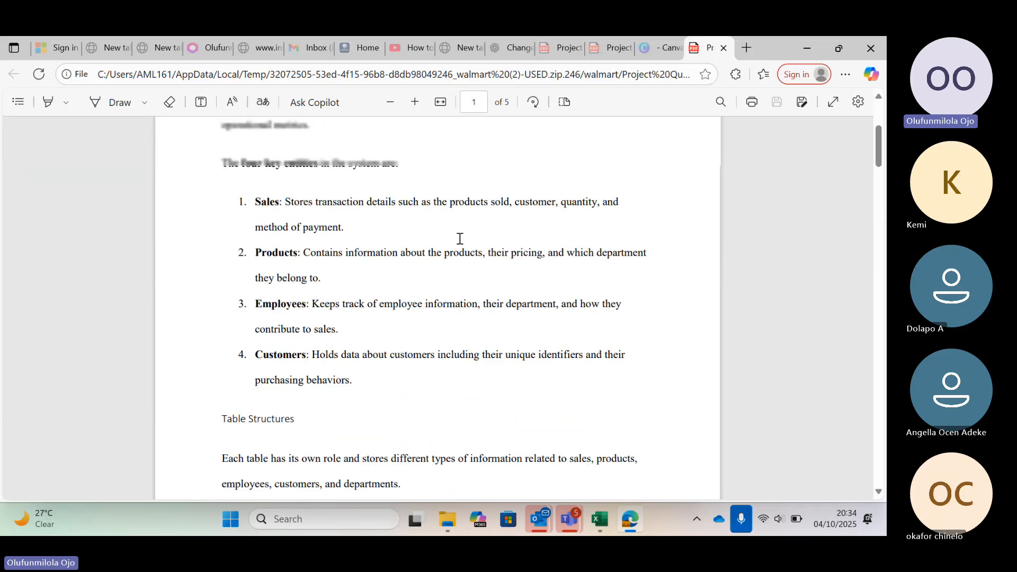
pyautogui.scroll(5, 460, 239)
pyautogui.scroll(-3, 460, 239)
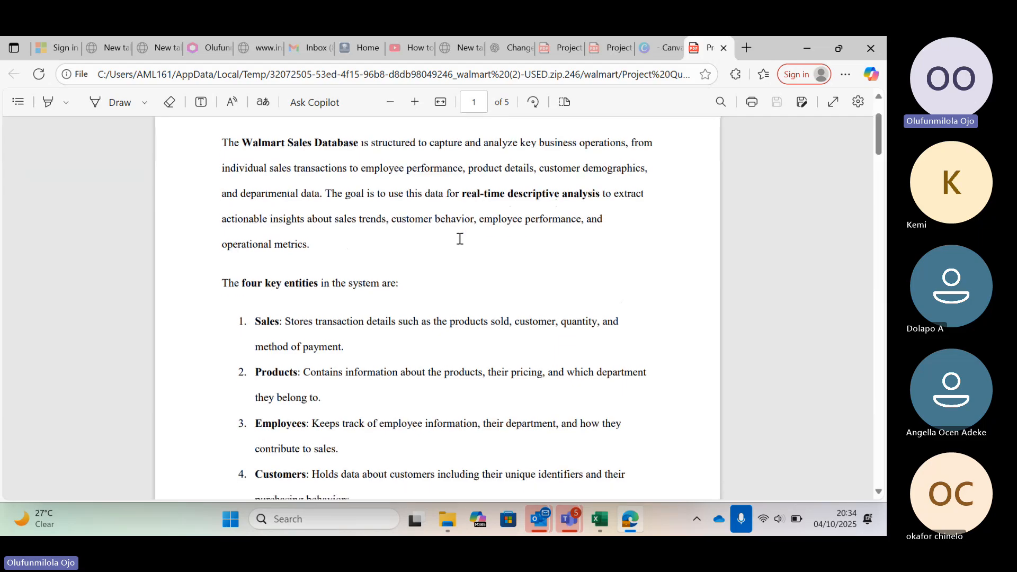
pyautogui.scroll(-7, 460, 239)
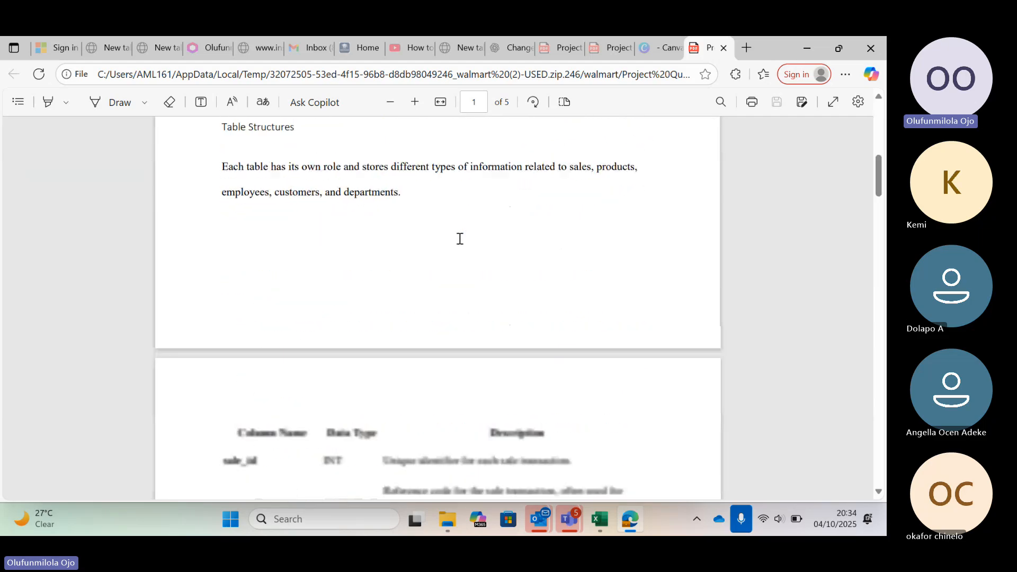
pyautogui.scroll(-3, 460, 239)
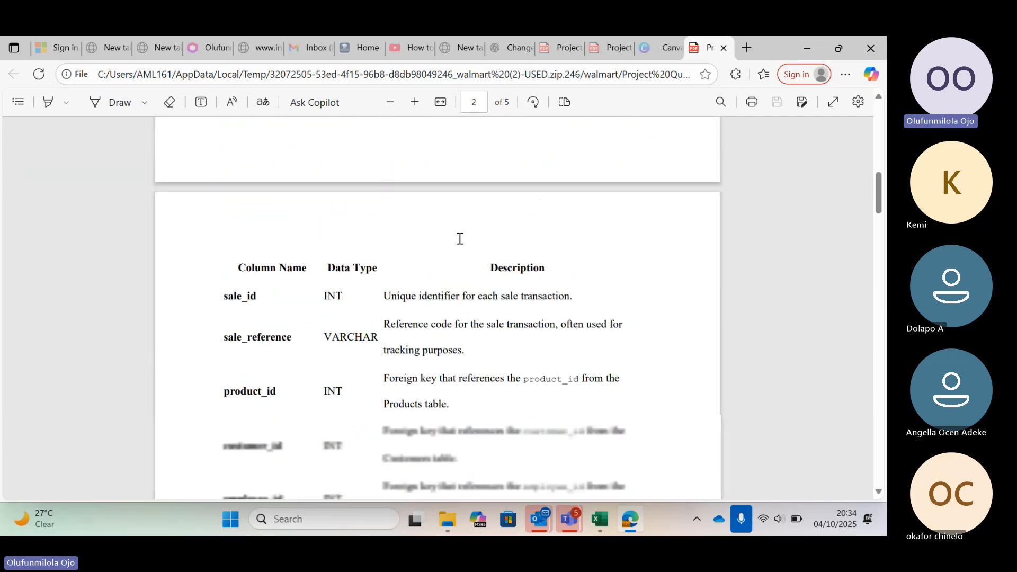
pyautogui.scroll(-4, 460, 239)
pyautogui.scroll(-8, 460, 239)
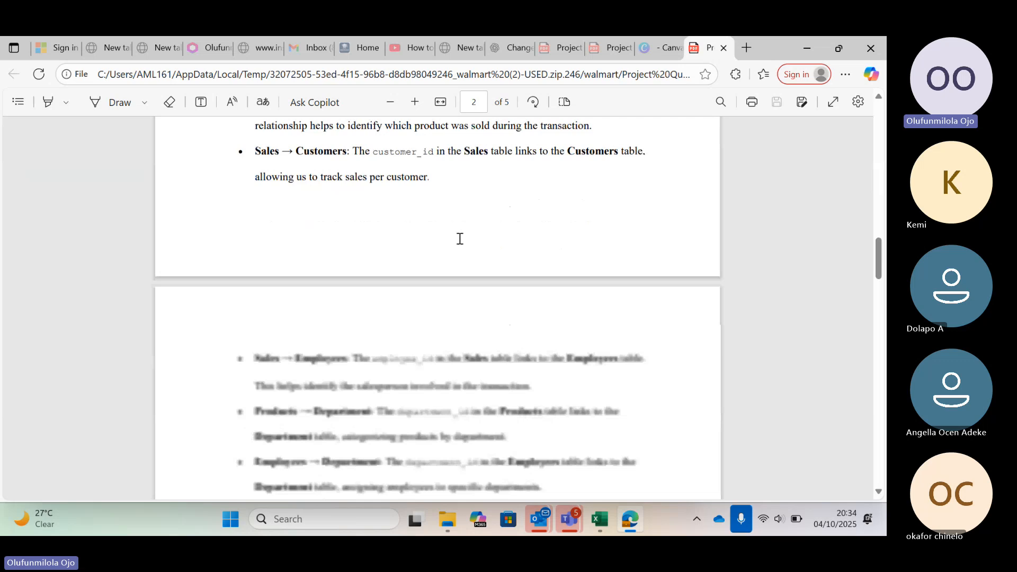
pyautogui.scroll(-10, 459, 239)
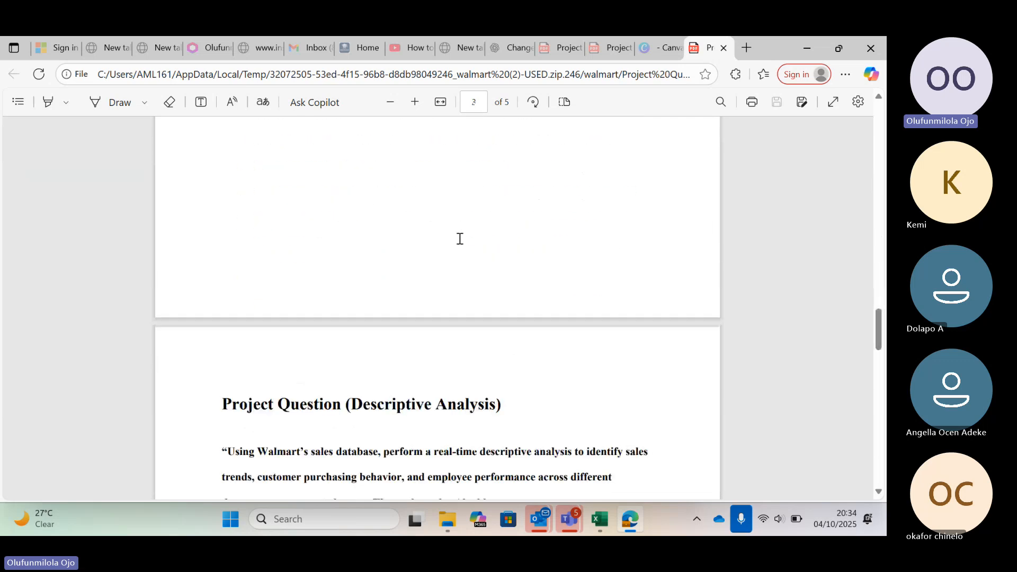
pyautogui.scroll(-7, 459, 239)
pyautogui.scroll(4, 460, 239)
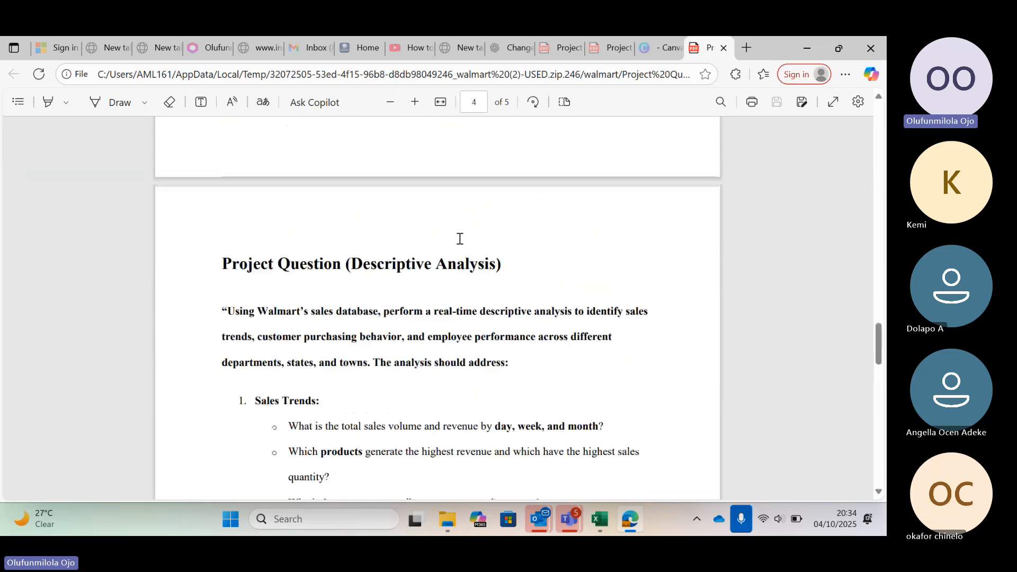
pyautogui.scroll(-2, 460, 238)
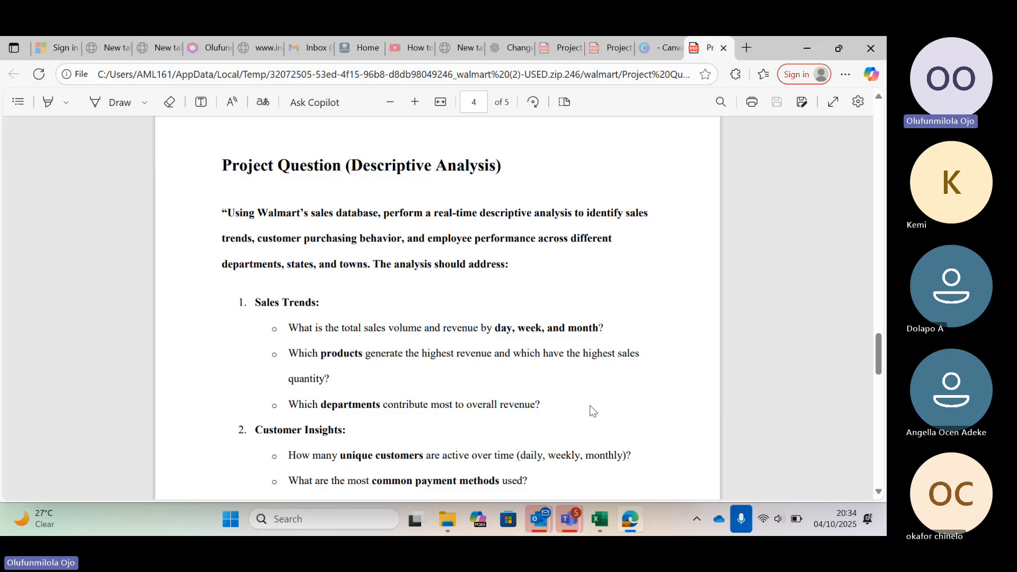
# Switch back to the Employee workbook in Excel and close its Power Pivot window.
pyautogui.click(601, 521)
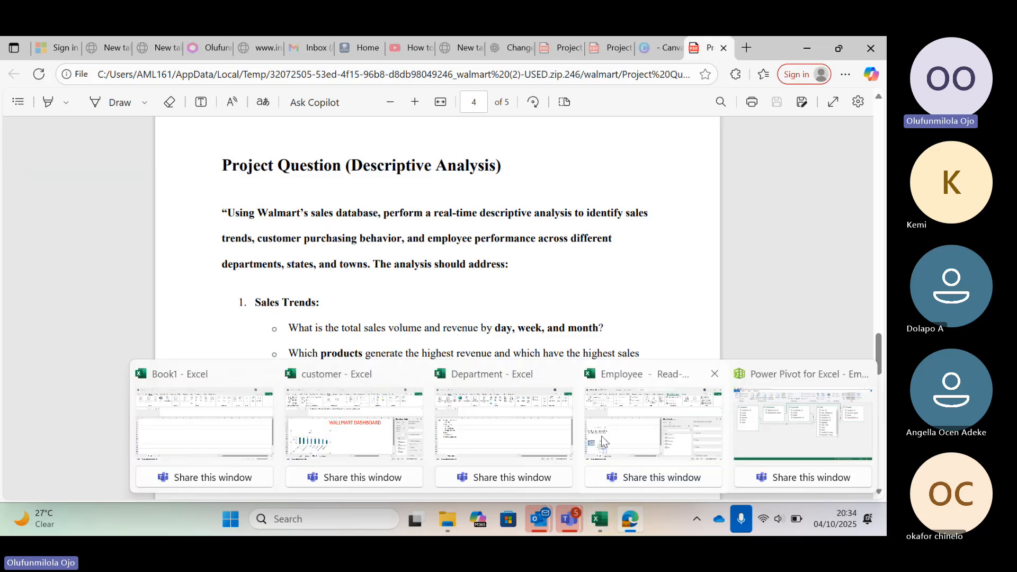
pyautogui.click(602, 437)
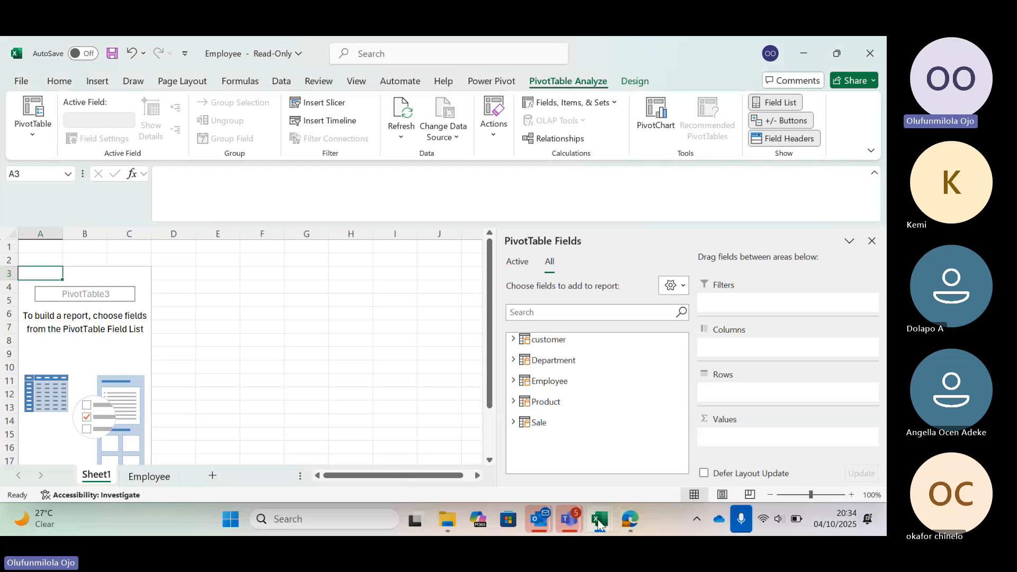
pyautogui.click(599, 522)
pyautogui.click(767, 423)
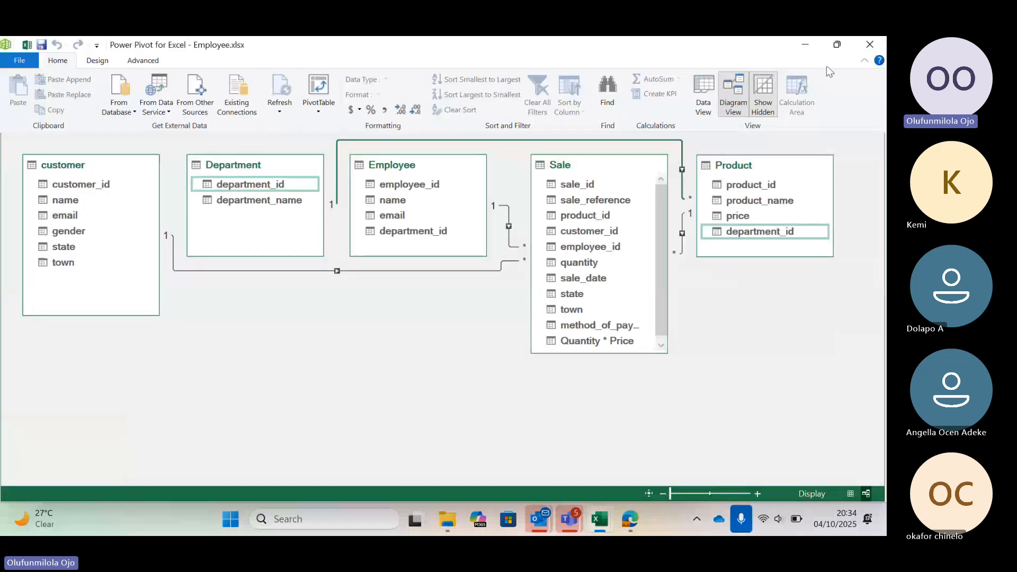
pyautogui.click(872, 44)
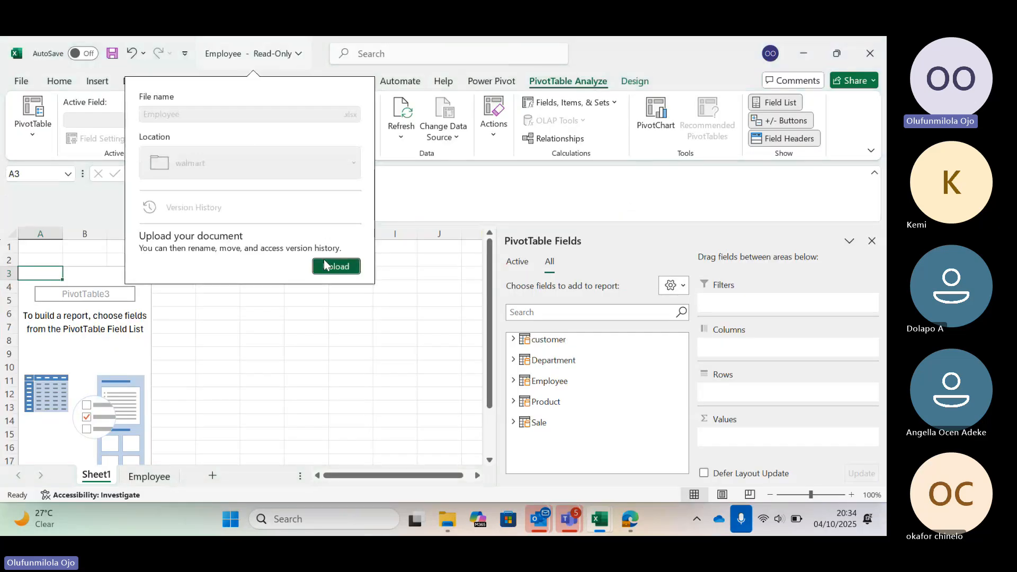
# Upload a copy of the Employee workbook to the OneDrive - First Primus Limited location.
pyautogui.click(324, 261)
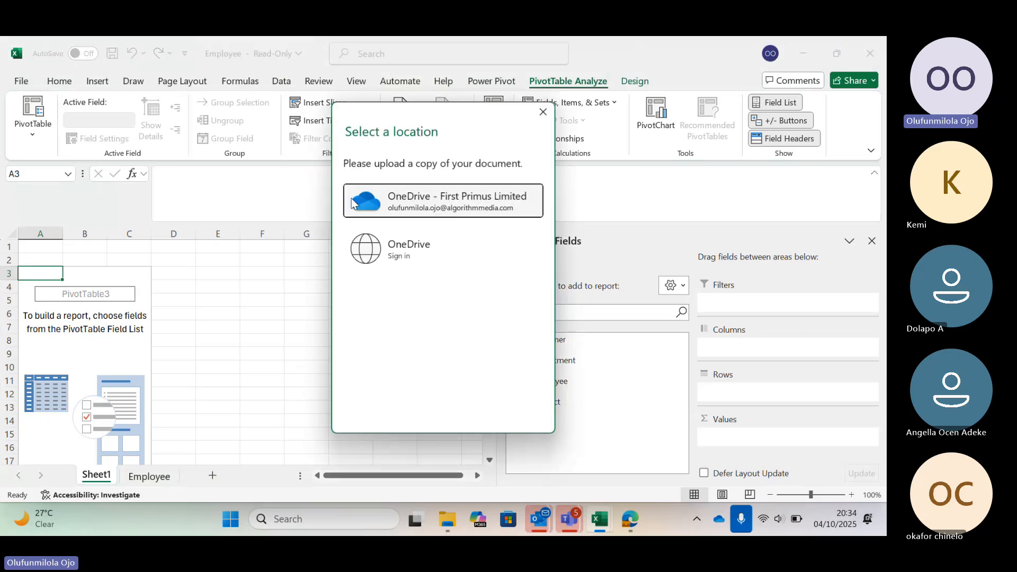
pyautogui.click(410, 198)
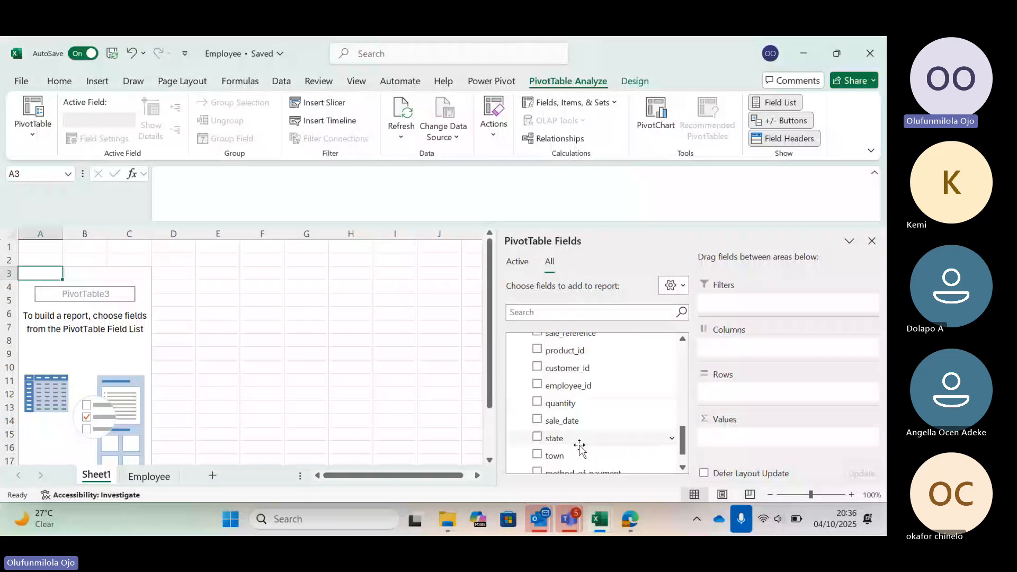
# Add the Quantity * Price field from the Sale table to the PivotTable's values.
pyautogui.scroll(-2, 579, 448)
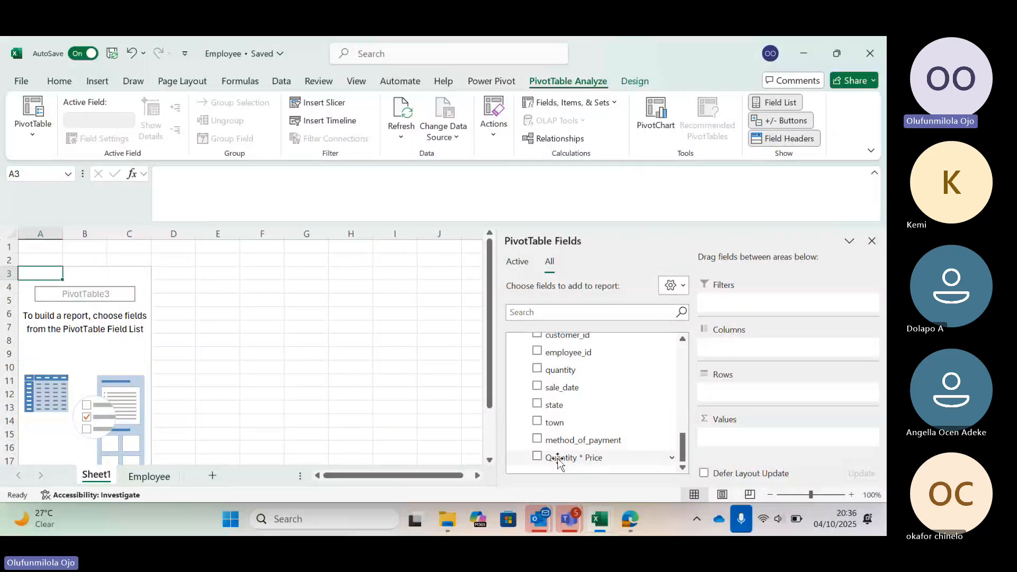
pyautogui.moveTo(557, 462); pyautogui.dragTo(765, 440)
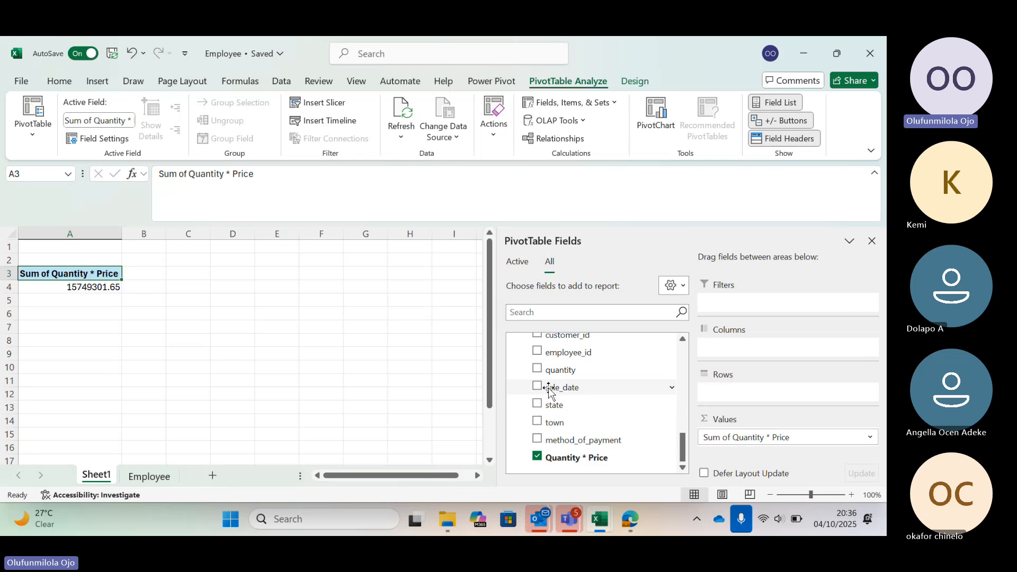
# Add the Sale table's sale_date field to the PivotTable's rows and remove the sale_date (Quarter) level.
pyautogui.moveTo(549, 391); pyautogui.dragTo(737, 393)
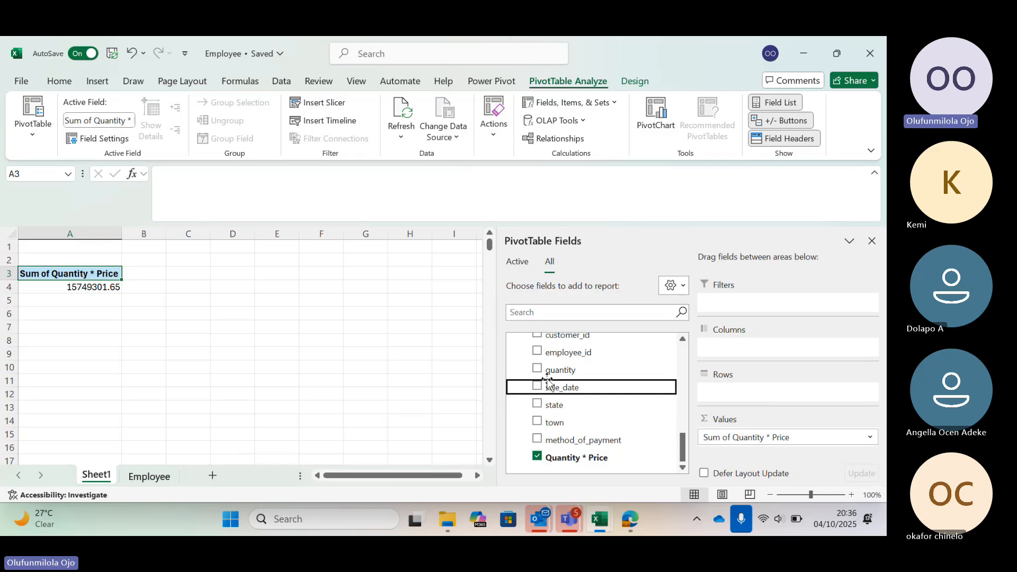
pyautogui.moveTo(551, 392); pyautogui.dragTo(719, 392)
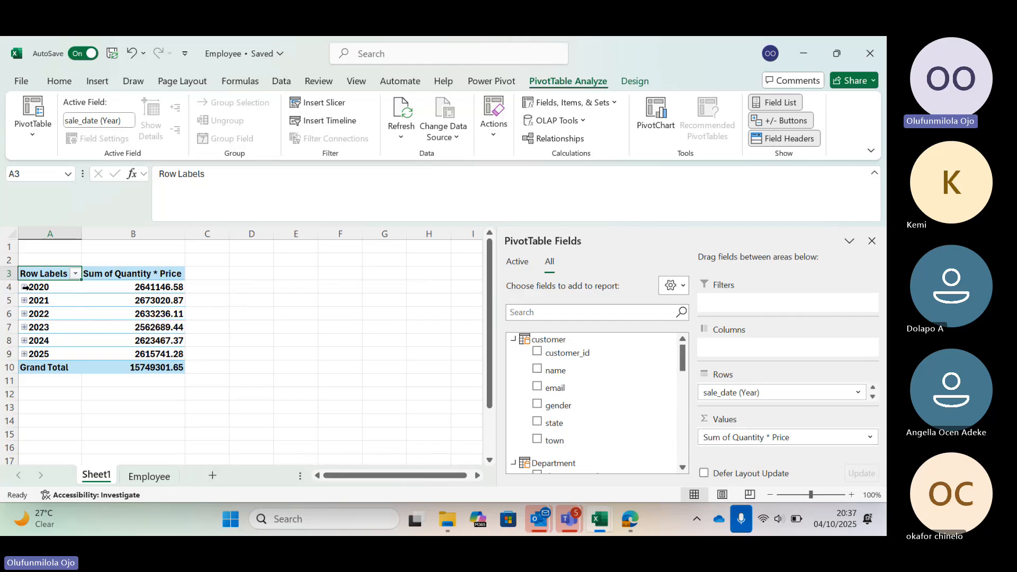
pyautogui.scroll(-1, 585, 456)
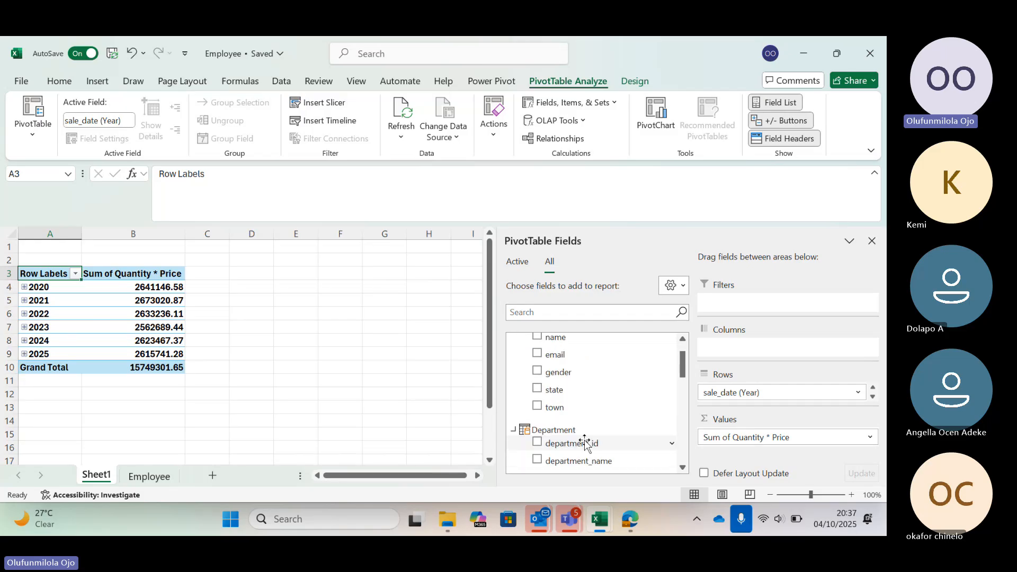
pyautogui.scroll(-3, 584, 442)
pyautogui.scroll(-1, 585, 444)
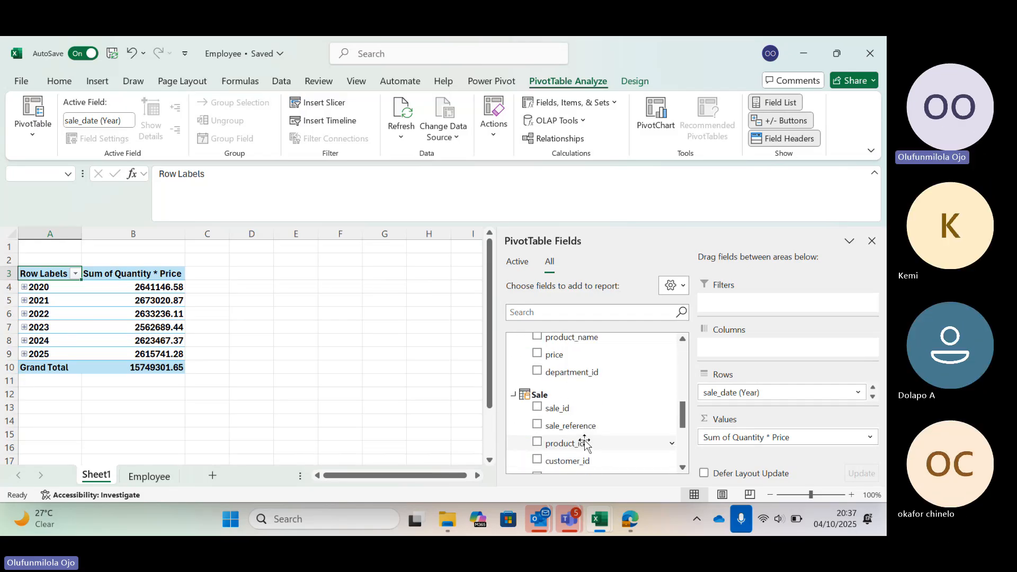
pyautogui.scroll(-3, 584, 443)
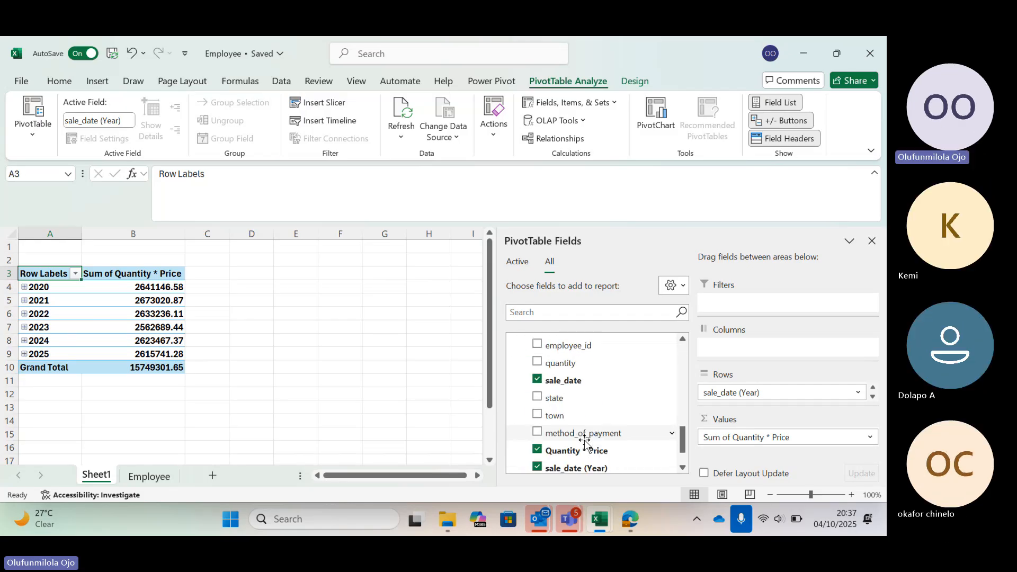
pyautogui.scroll(-2, 585, 442)
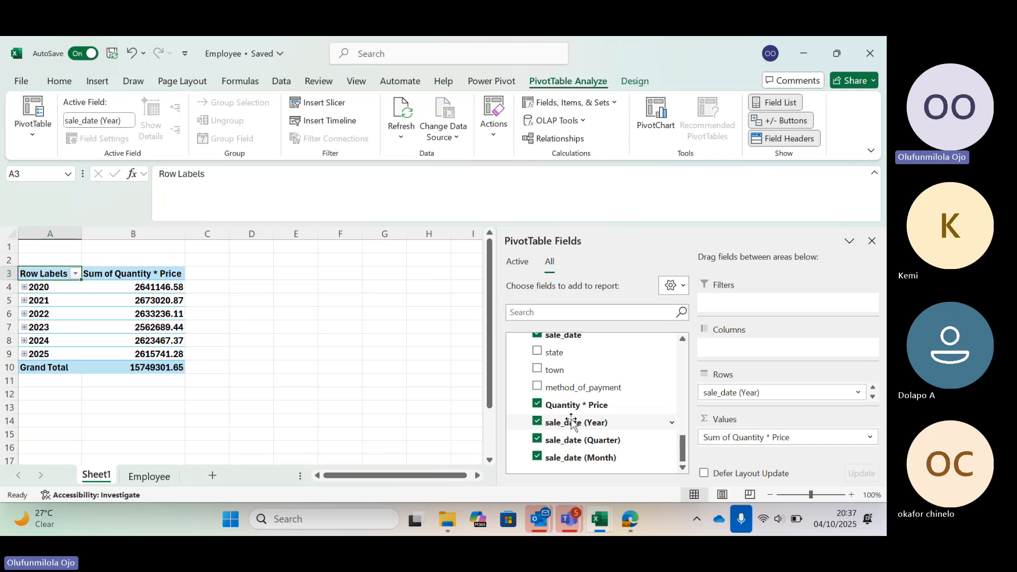
pyautogui.click(537, 440)
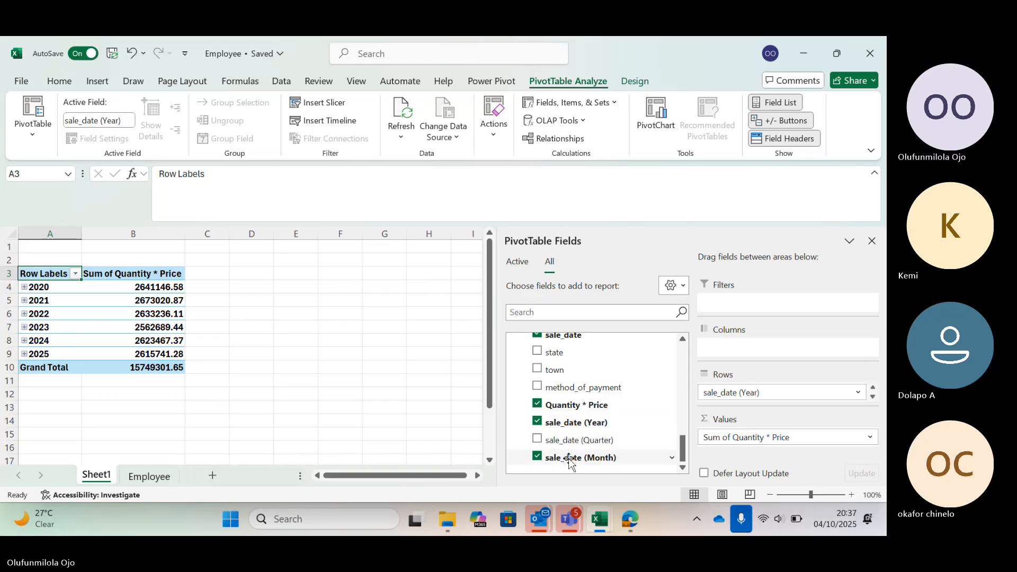
# Try to move sale_date (Month) within the PivotTable's rows, and inspect the breakdown under 2020 before collapsing it again.
pyautogui.moveTo(570, 459); pyautogui.dragTo(777, 395)
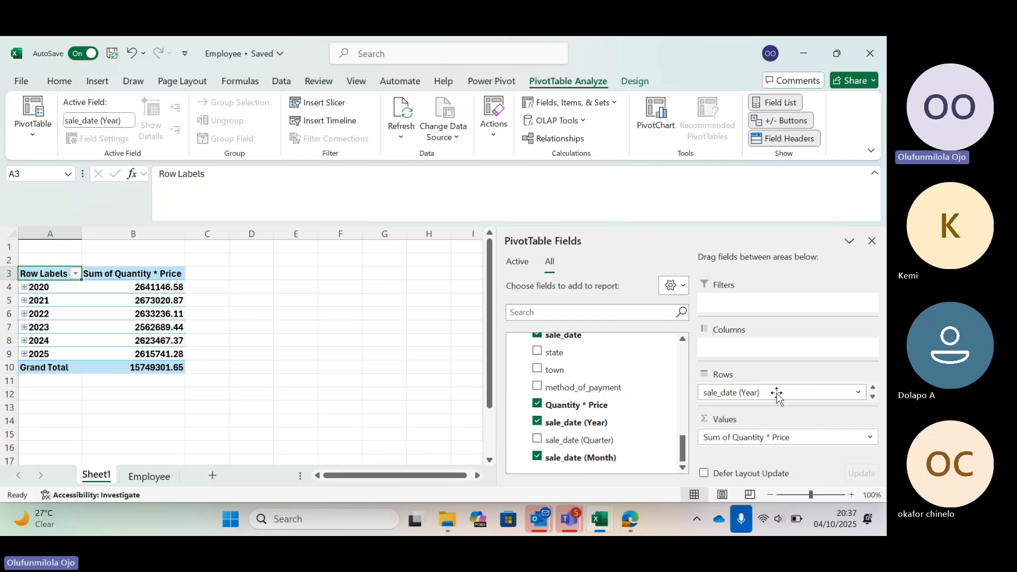
pyautogui.click(24, 286)
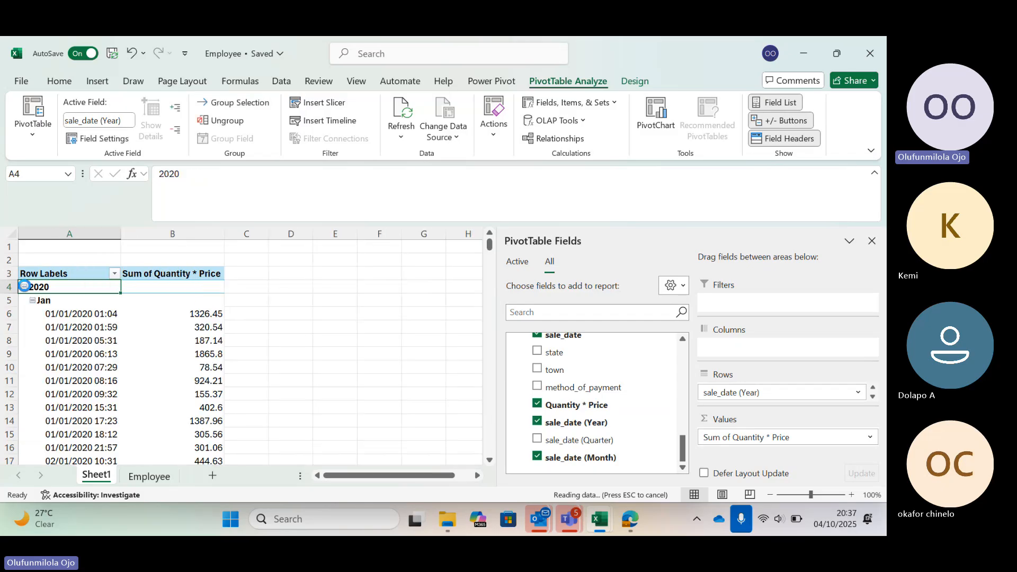
pyautogui.click(25, 286)
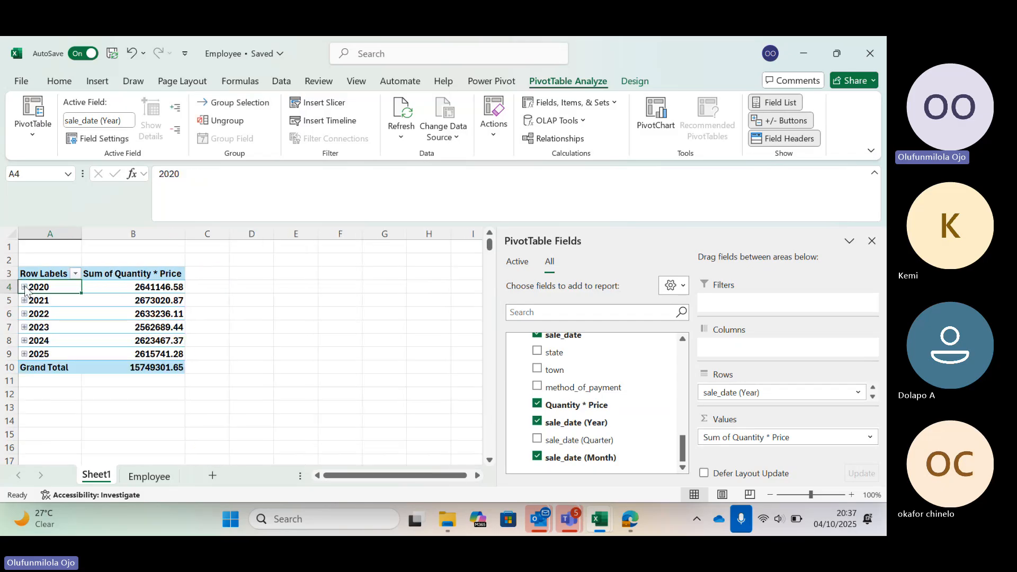
pyautogui.click(594, 458)
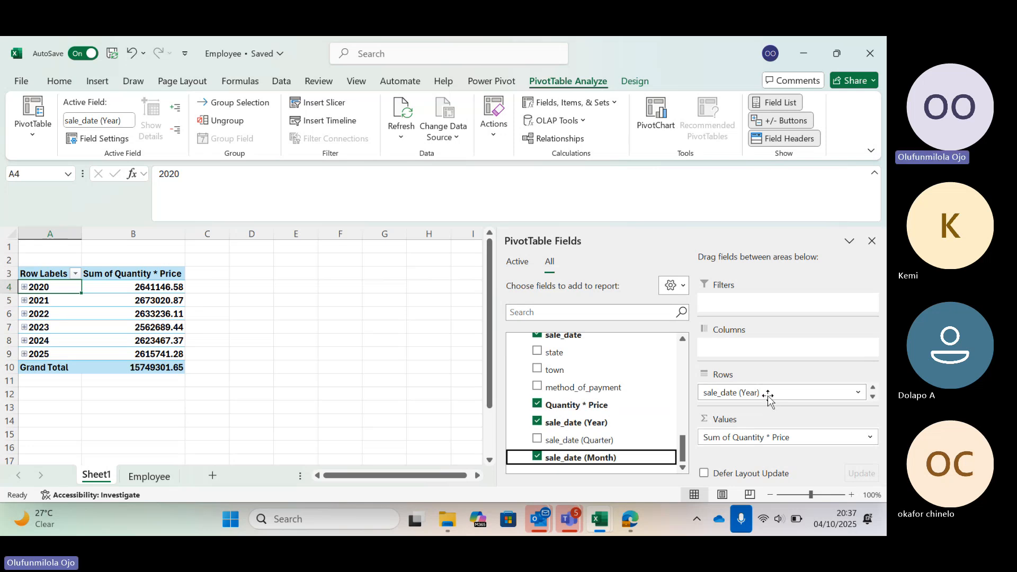
# Replace the PivotTable's remaining row fields with only sale_date (Year) followed by sale_date (Month).
pyautogui.moveTo(767, 395); pyautogui.dragTo(612, 398)
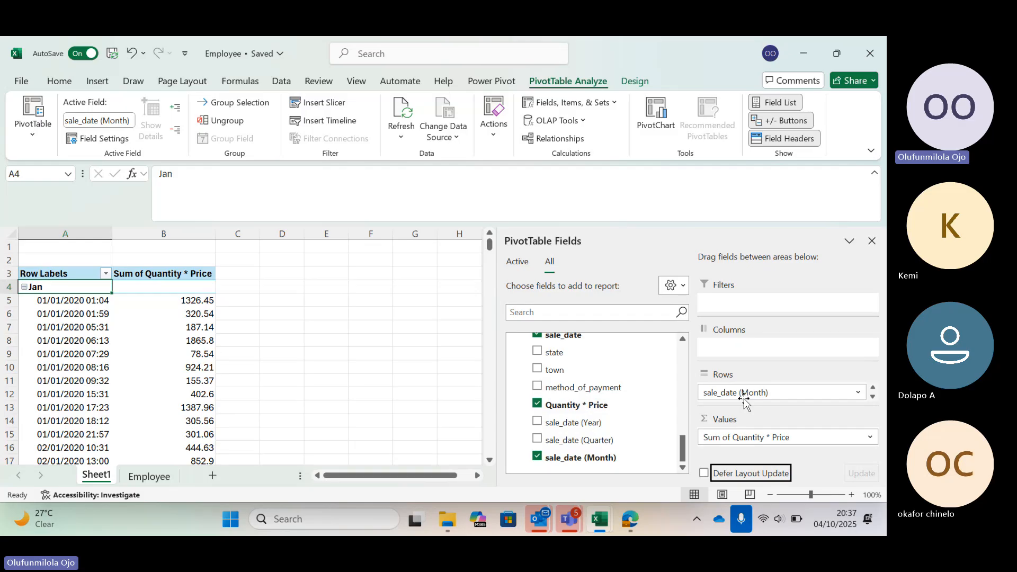
pyautogui.moveTo(743, 398); pyautogui.dragTo(551, 423)
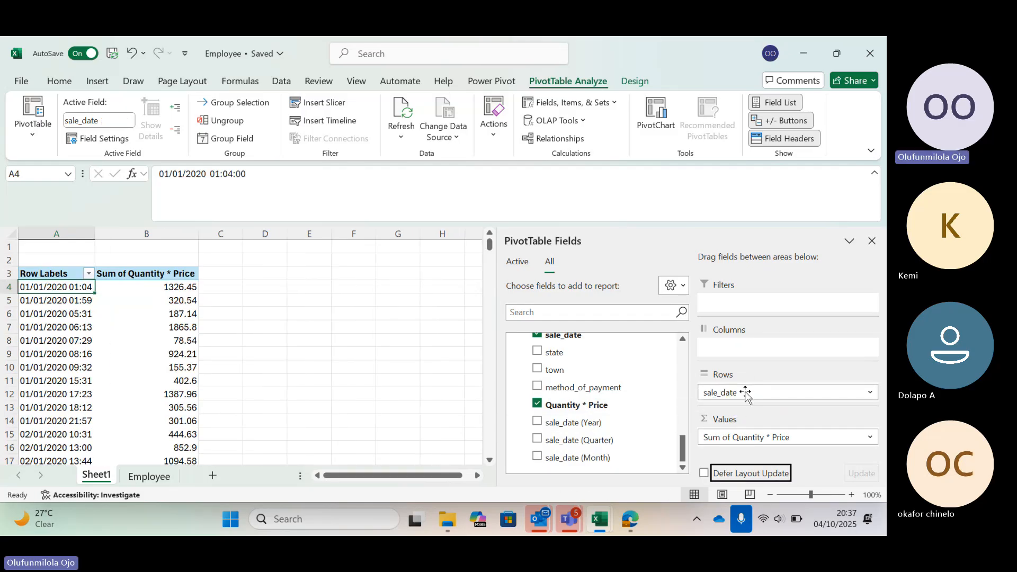
pyautogui.moveTo(745, 394); pyautogui.dragTo(609, 405)
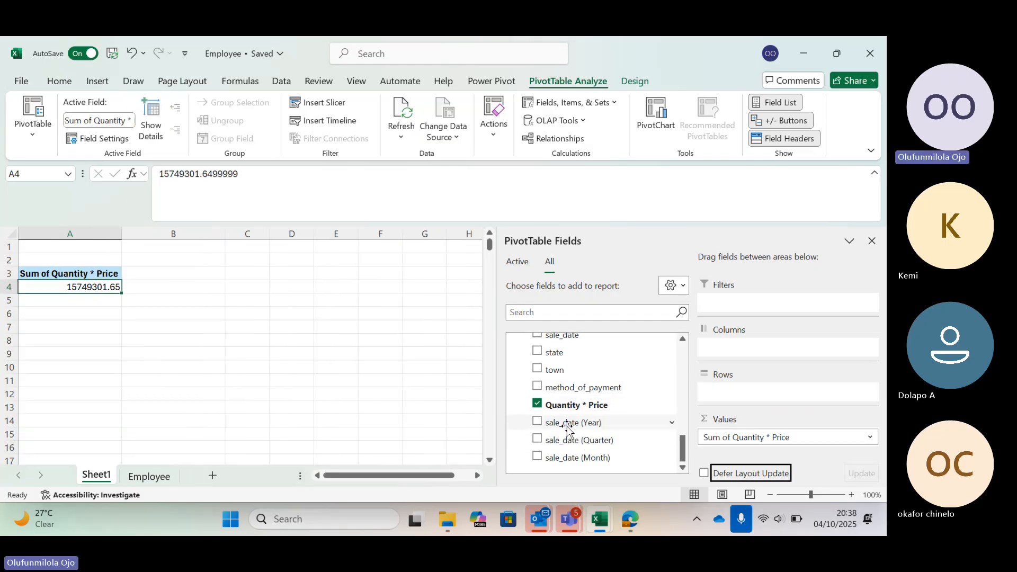
pyautogui.moveTo(567, 428); pyautogui.dragTo(733, 395)
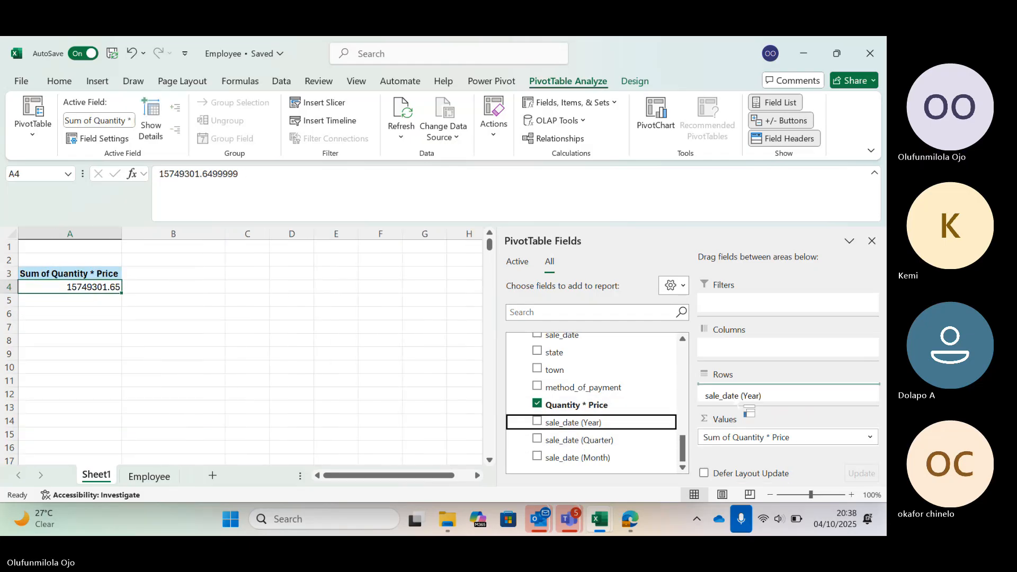
pyautogui.moveTo(587, 459); pyautogui.dragTo(774, 398)
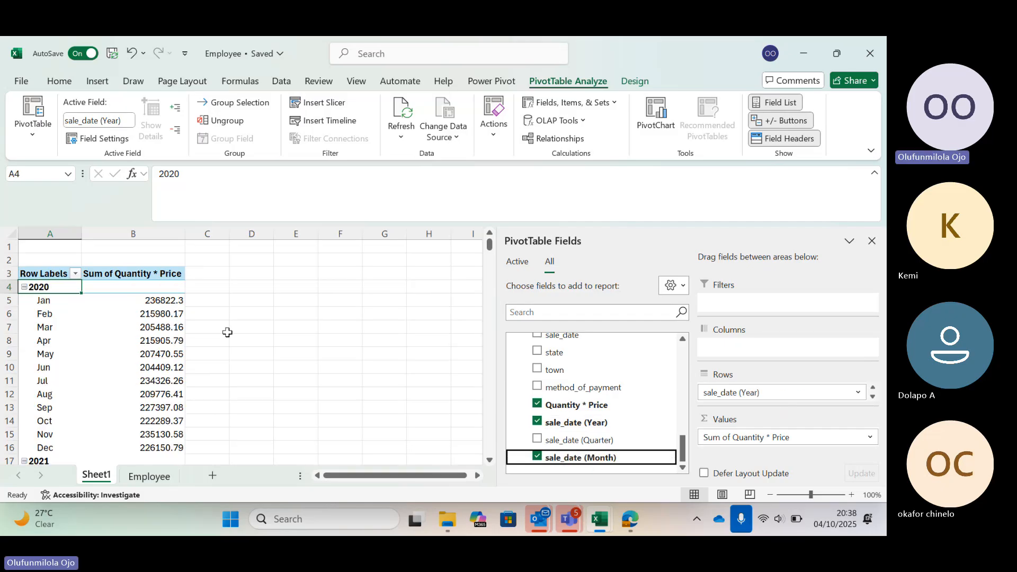
# Review the monthly Quantity * Price sums under each year, and recheck the Sales Trends questions in the Project Question PDF.
pyautogui.scroll(-3, 228, 332)
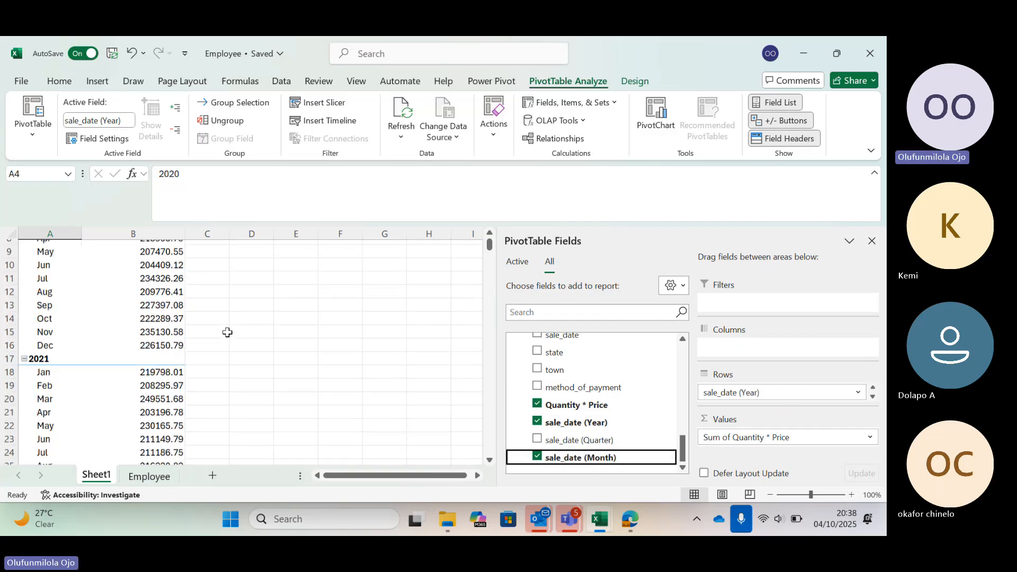
pyautogui.scroll(3, 228, 332)
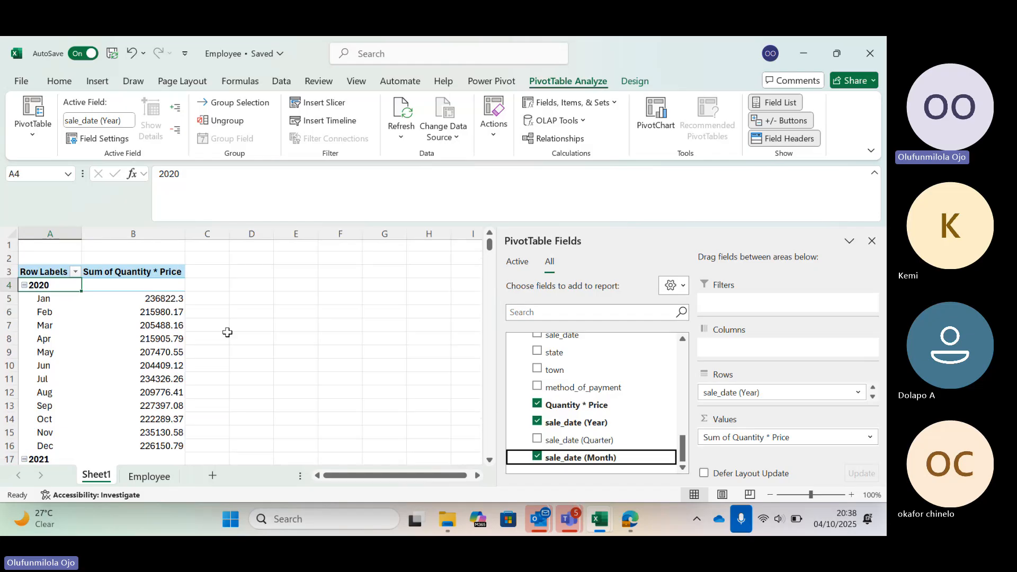
pyautogui.scroll(-1, 228, 332)
pyautogui.scroll(-1, 227, 332)
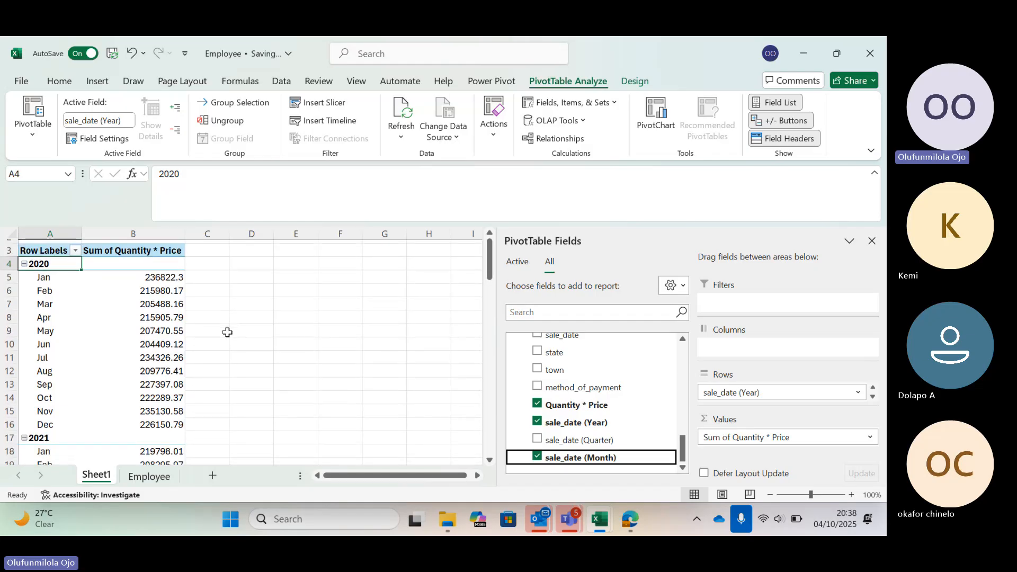
pyautogui.scroll(-1, 228, 332)
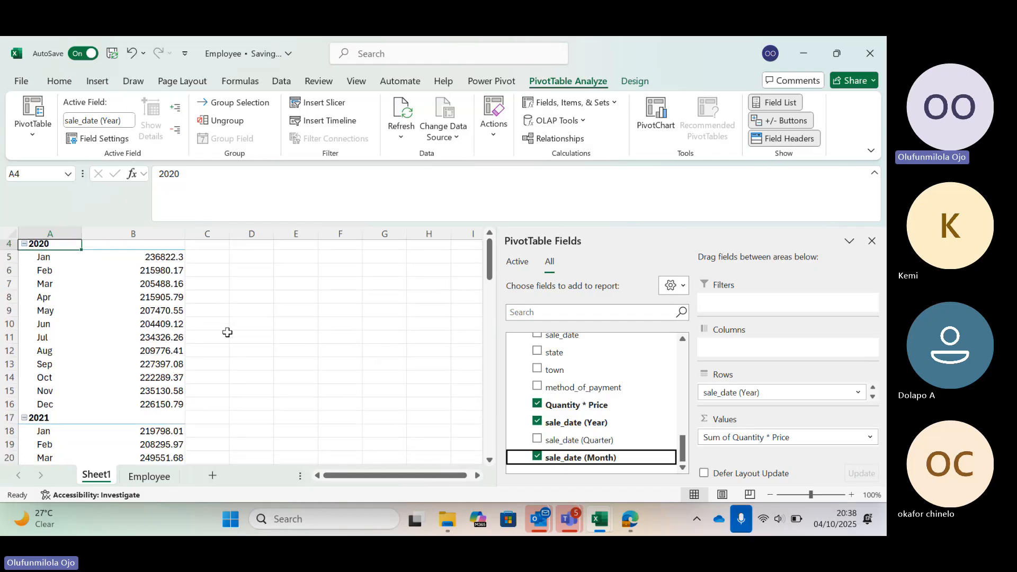
pyautogui.scroll(-1, 227, 332)
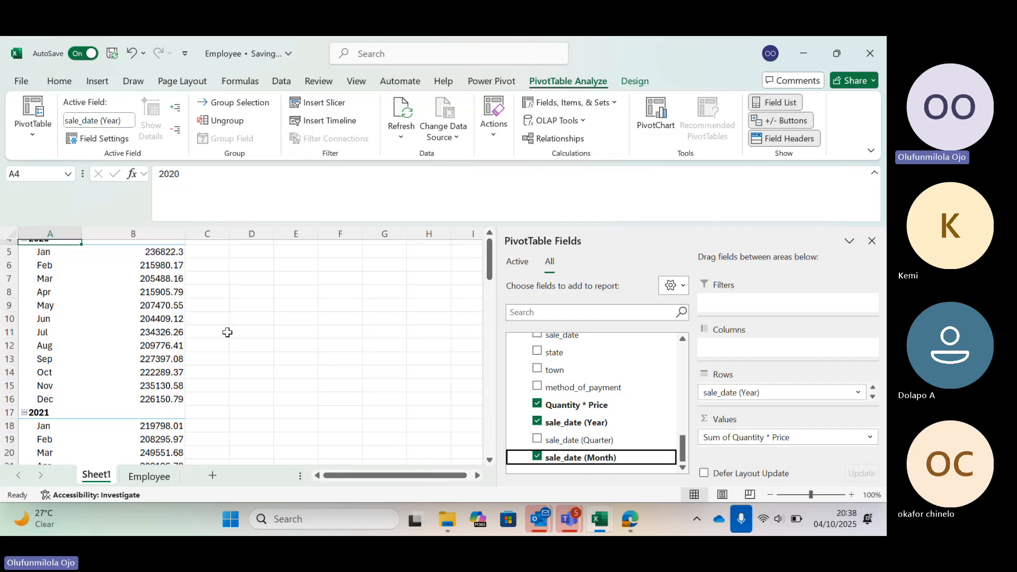
pyautogui.scroll(1, 227, 332)
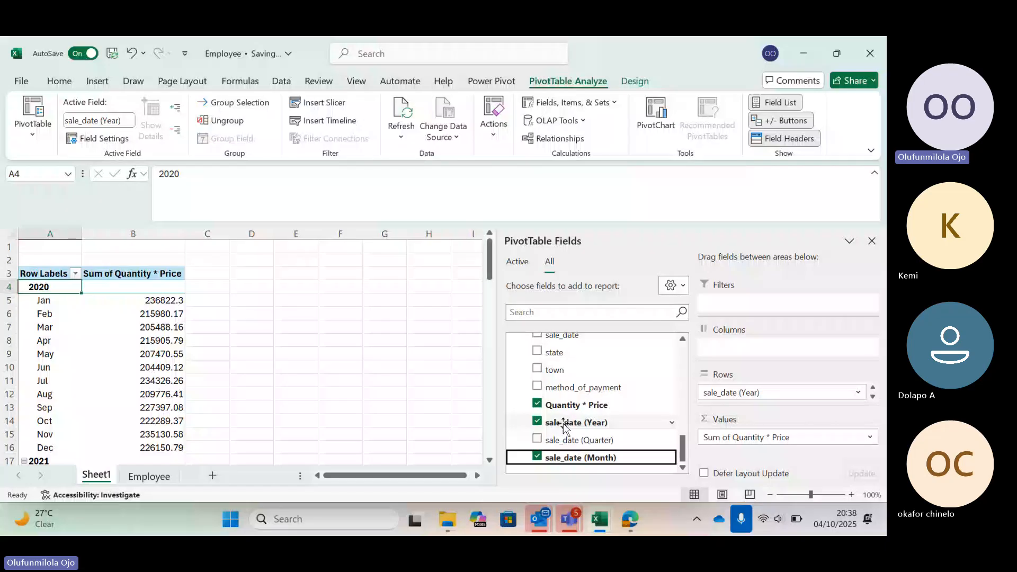
pyautogui.hotkey('alt', 'Tab')
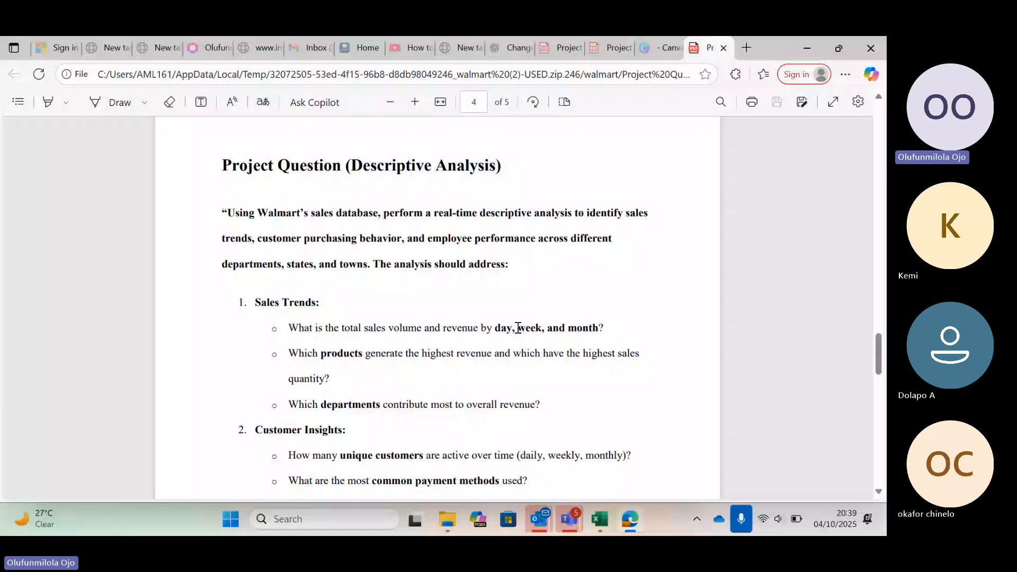
pyautogui.hotkey('alt', 'Tab')
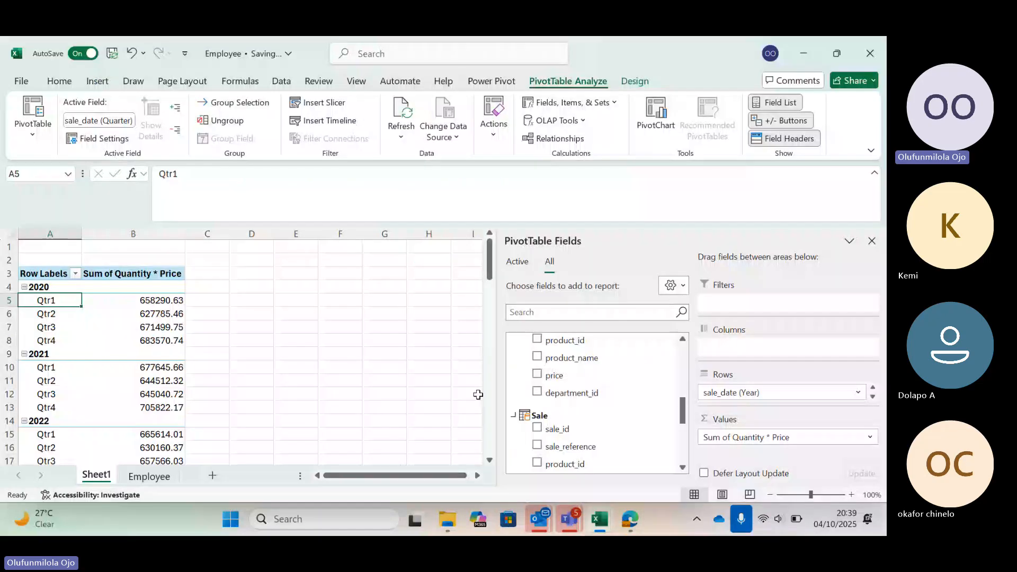
# Copy the entire quarterly PivotTable and paste the copy at cell D3 of Sheet1.
pyautogui.hotkey('ctrl', 'a')
pyautogui.hotkey('ctrl', 'c')
pyautogui.hscroll(1, 225, 268)
pyautogui.click(225, 268)
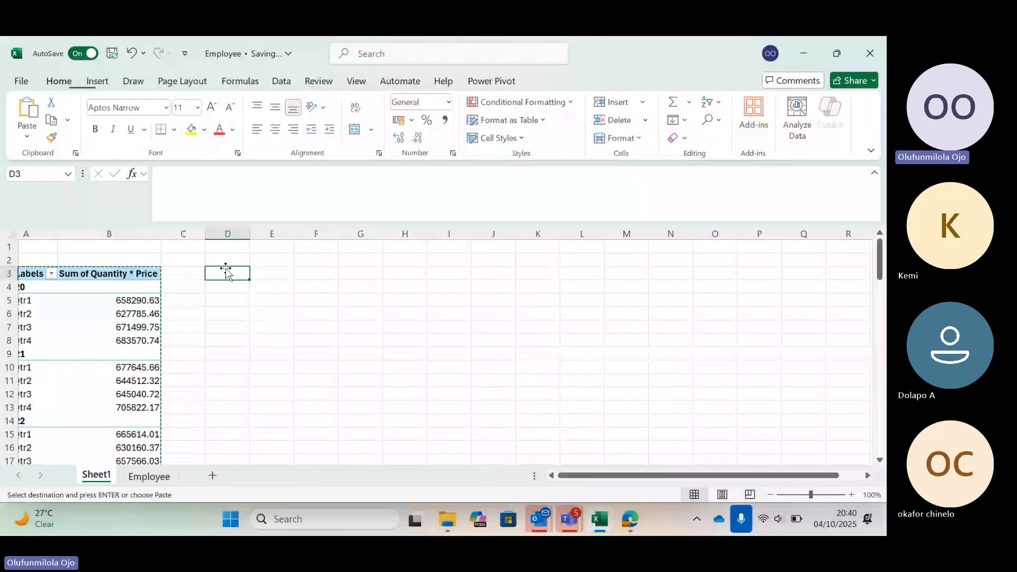
pyautogui.hotkey('ctrl', 'v')
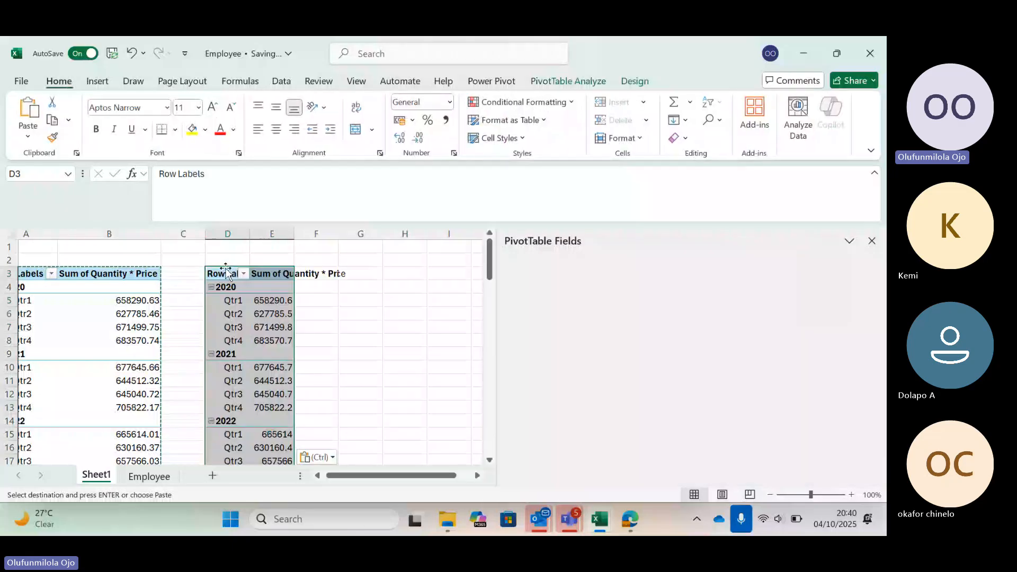
# Remove the sale_date row fields from the copied PivotTable at D3, keeping only Sum of Quantity * Price.
pyautogui.click(229, 298)
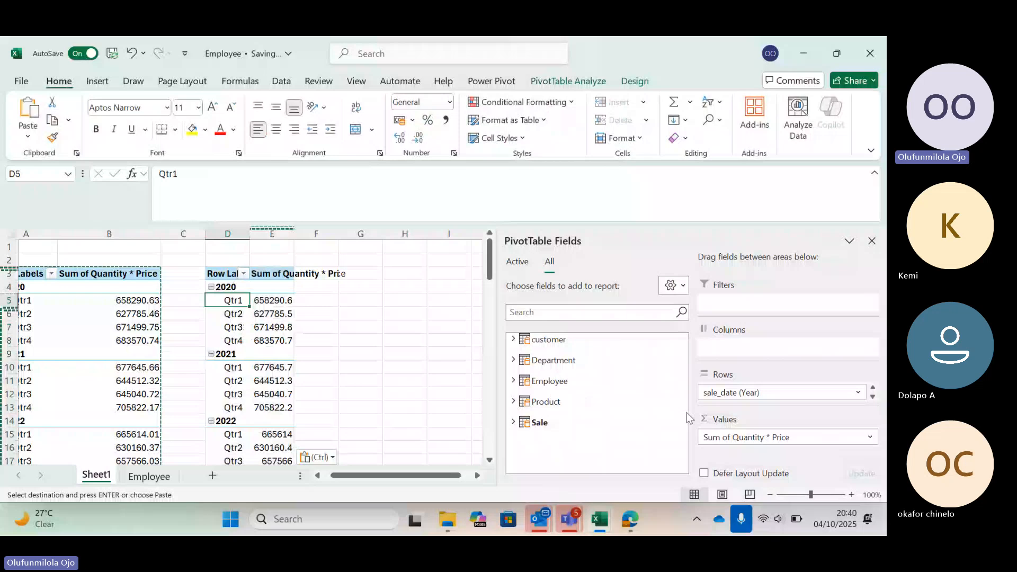
pyautogui.moveTo(742, 392); pyautogui.dragTo(728, 472)
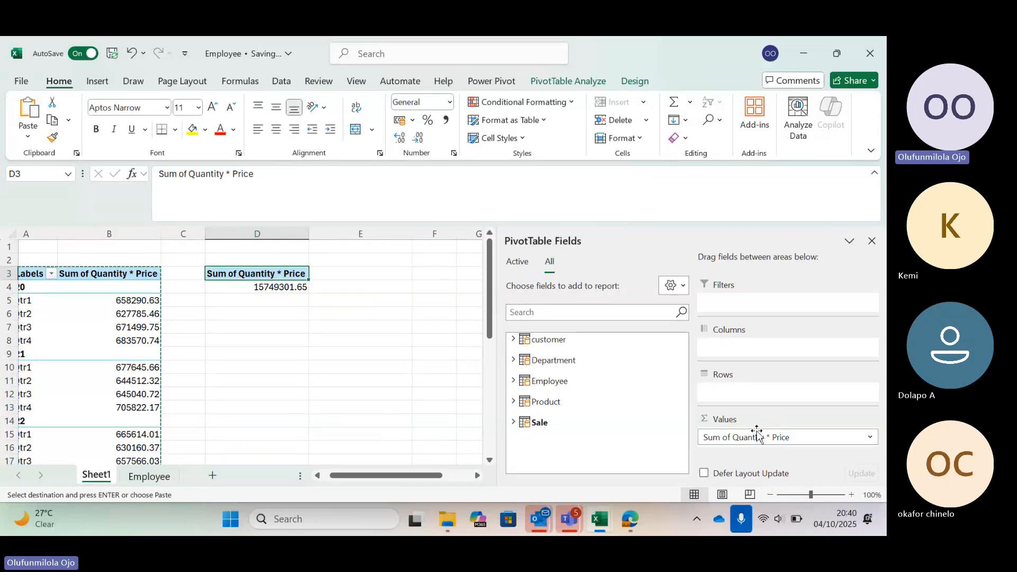
pyautogui.hscroll(-1, 350, 367)
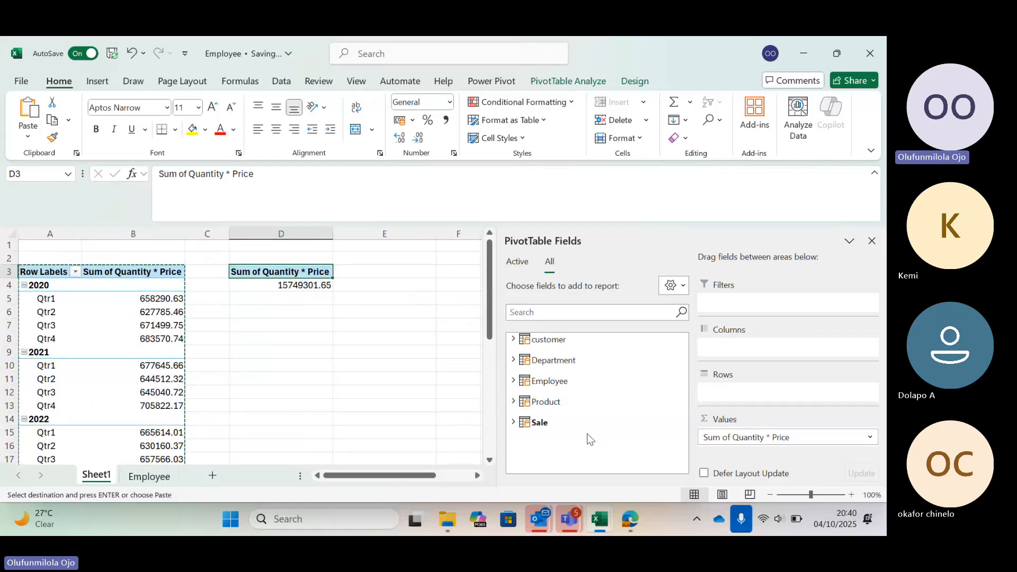
# Switch to the Project Question PDF in Edge to reread the Sales Trends questions, and return to the Employee workbook in Excel.
pyautogui.moveTo(630, 519)
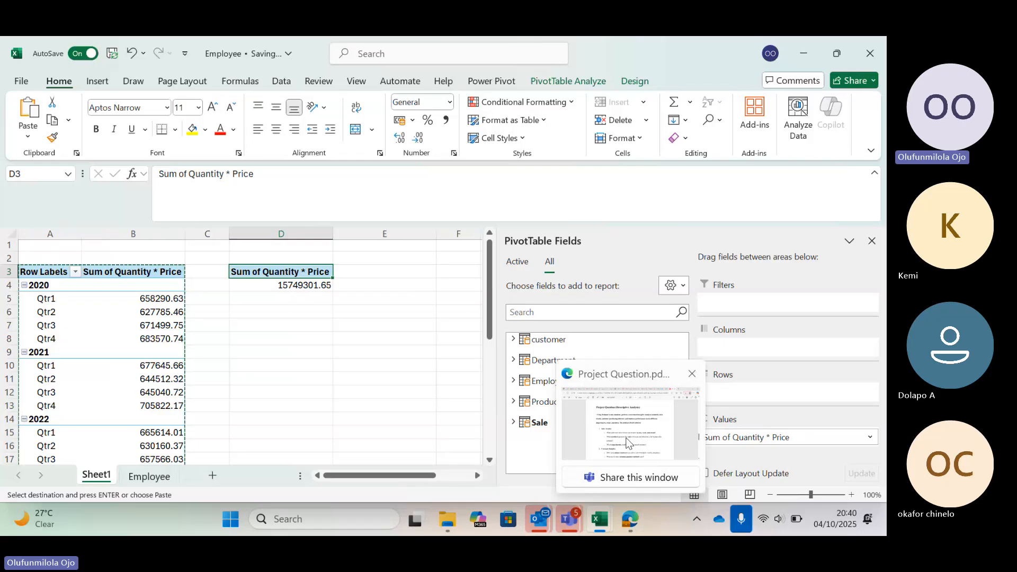
pyautogui.moveTo(628, 443)
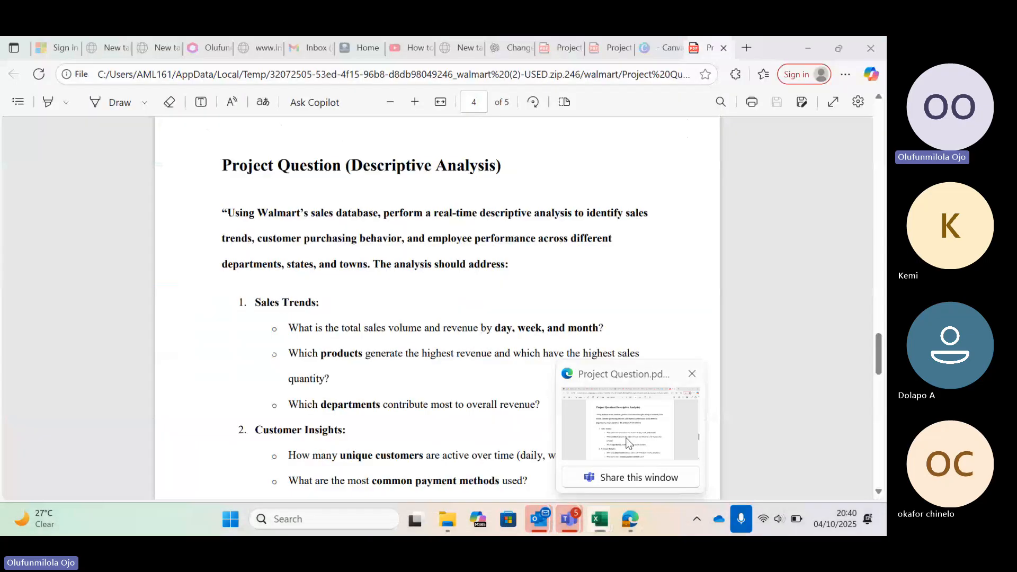
pyautogui.click(628, 442)
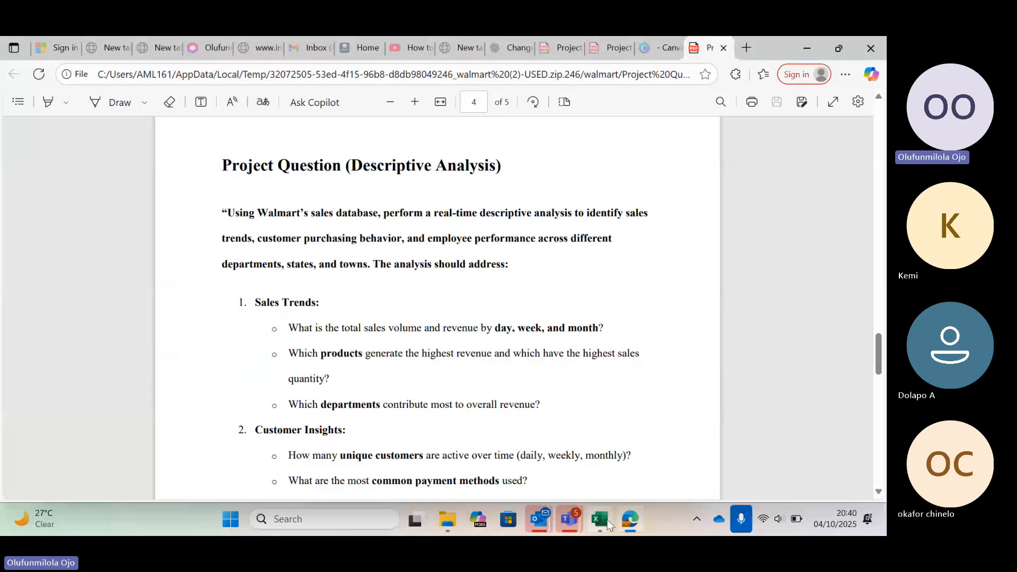
pyautogui.moveTo(604, 523)
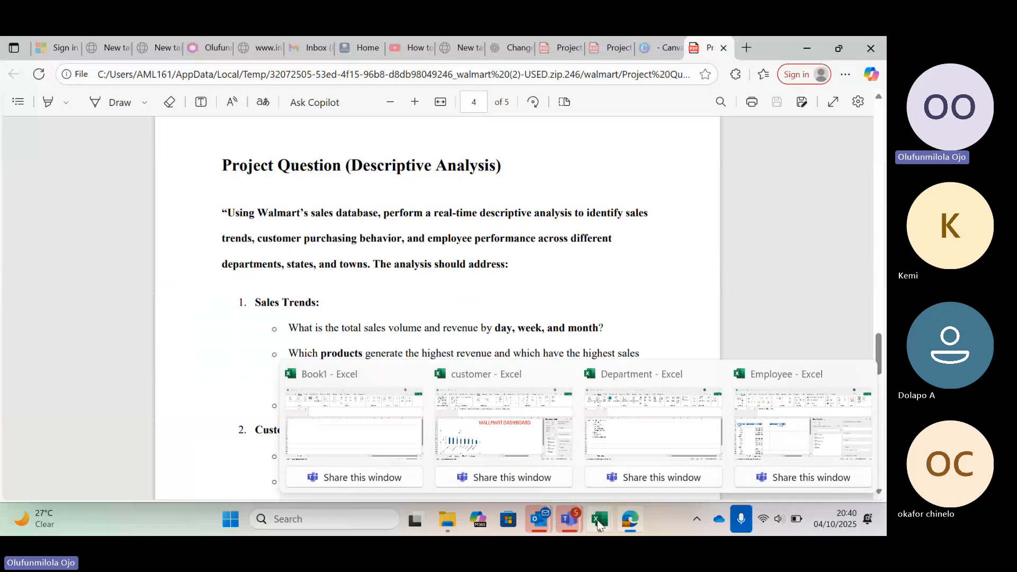
pyautogui.click(775, 455)
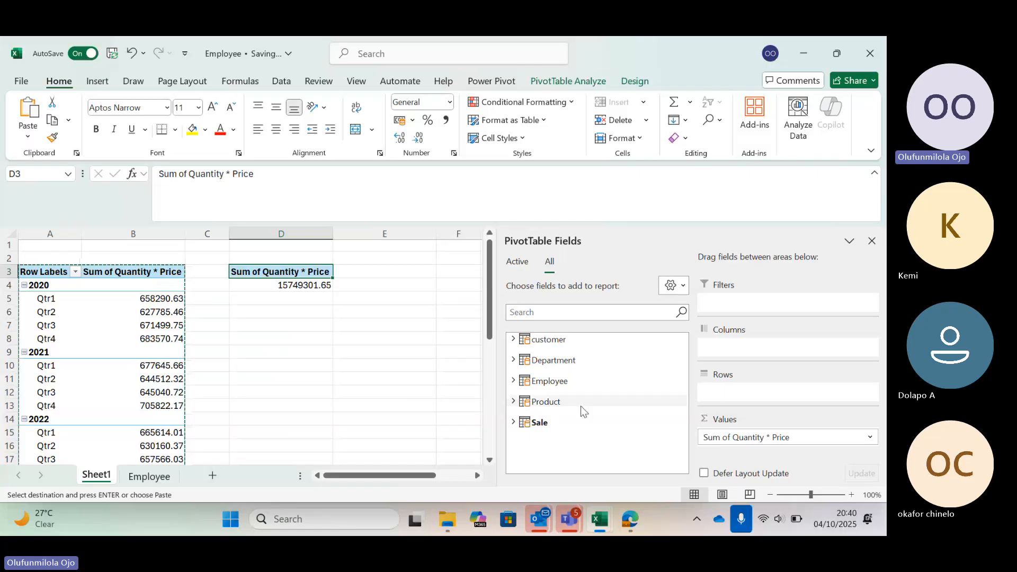
# Add product_name from the Product table as the rows of the D3 PivotTable, sorted by Sum of Quantity * Price from largest to smallest.
pyautogui.click(683, 286)
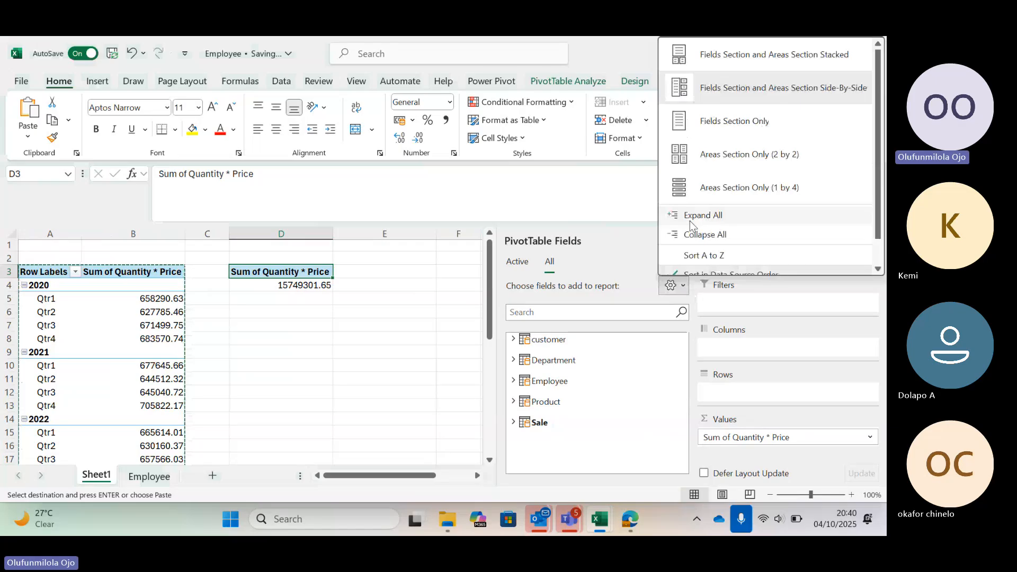
pyautogui.click(645, 266)
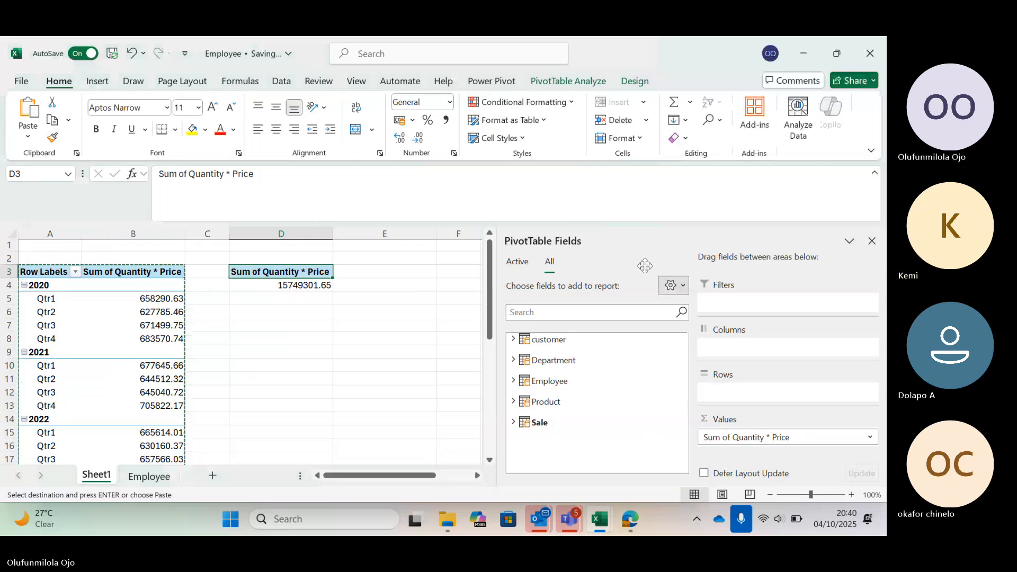
pyautogui.scroll(-5, 545, 407)
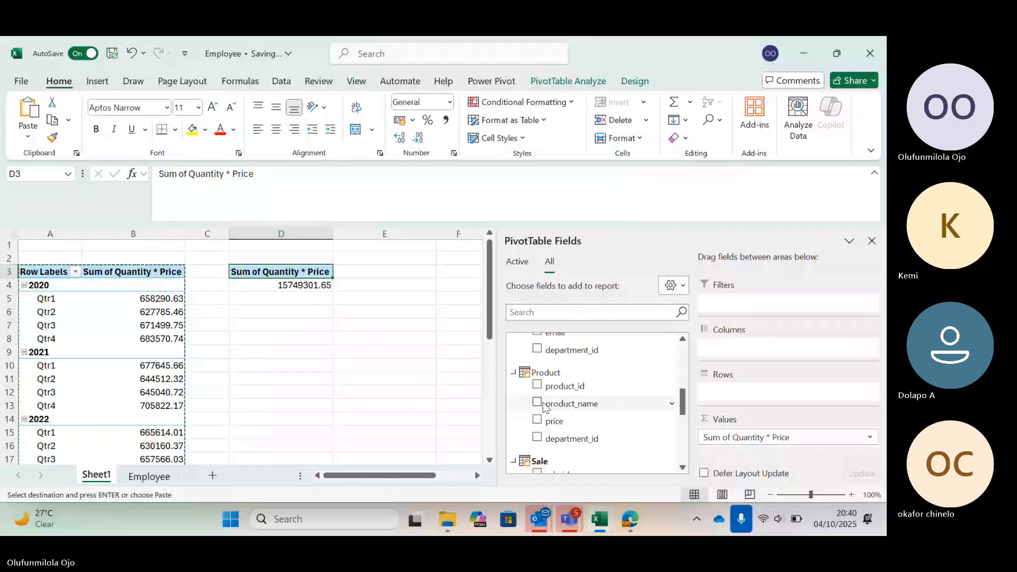
pyautogui.click(544, 406)
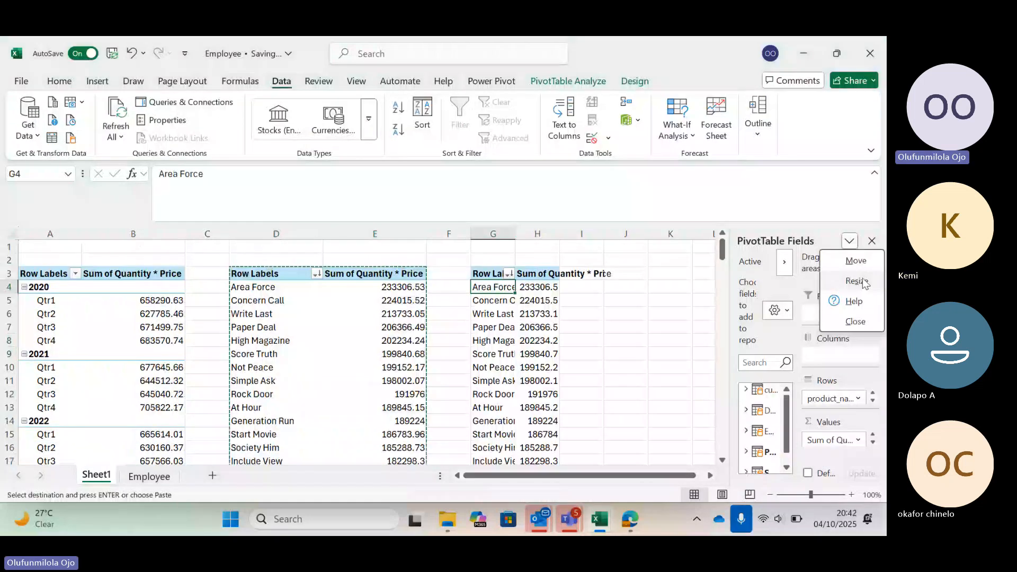
# Copy the entire product PivotTable and paste the copy at cell G3 of Sheet1.
pyautogui.click(856, 281)
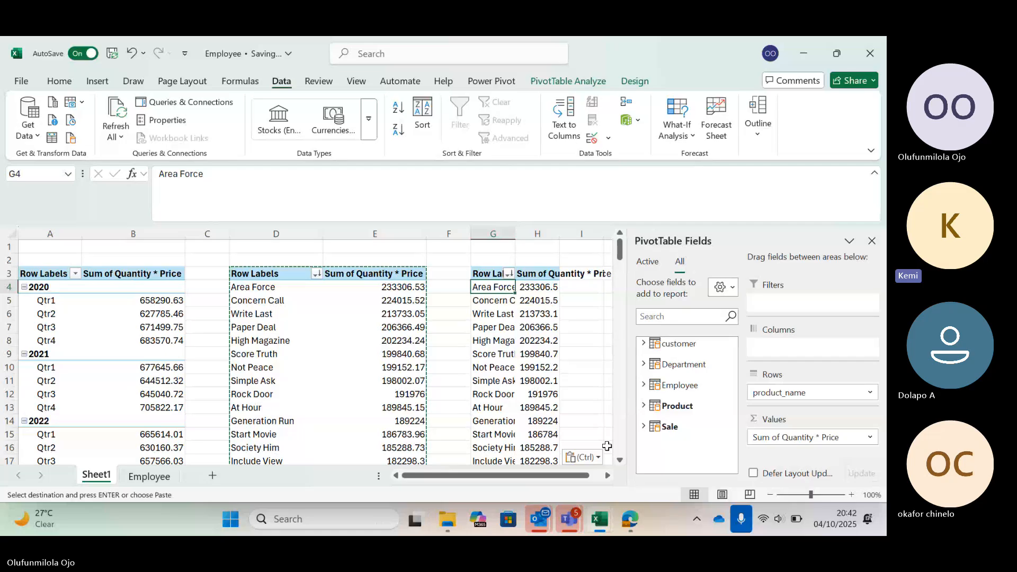
# Switch to the WALMART DATA CHALLENGE meeting in Teams and raise the system volume to nearly maximum.
pyautogui.moveTo(570, 519)
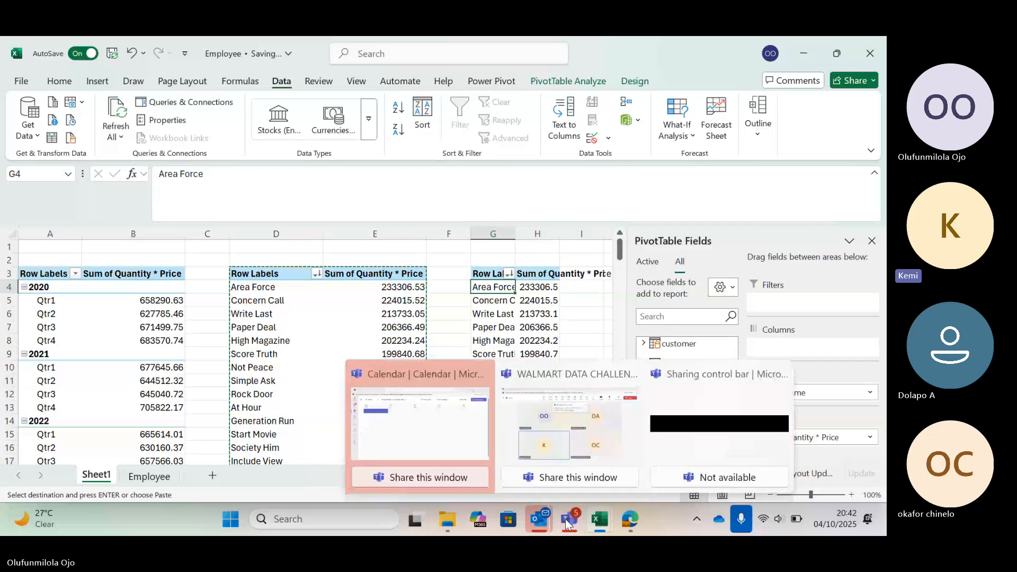
pyautogui.click(564, 430)
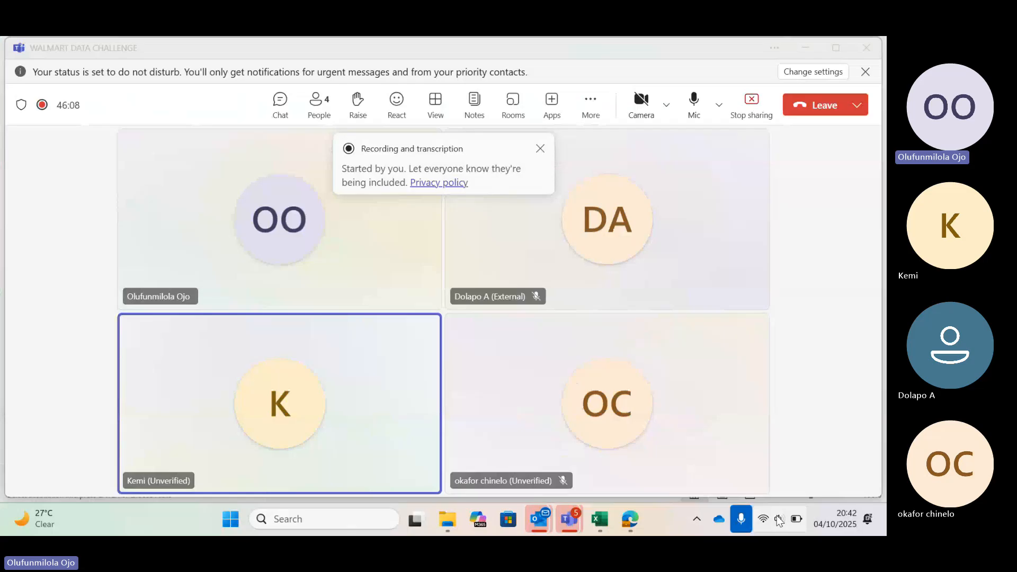
pyautogui.click(779, 521)
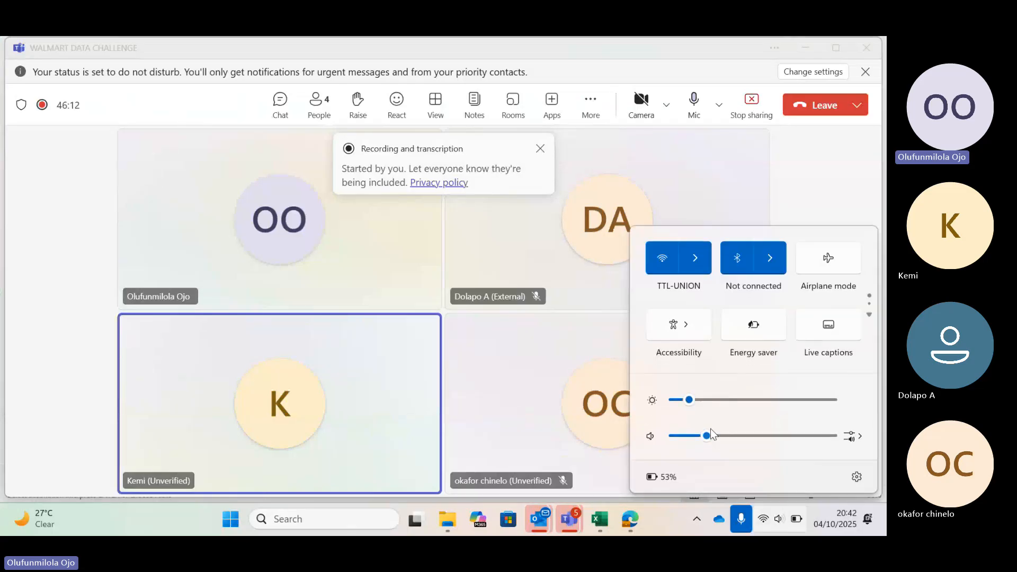
pyautogui.moveTo(710, 429); pyautogui.dragTo(831, 435)
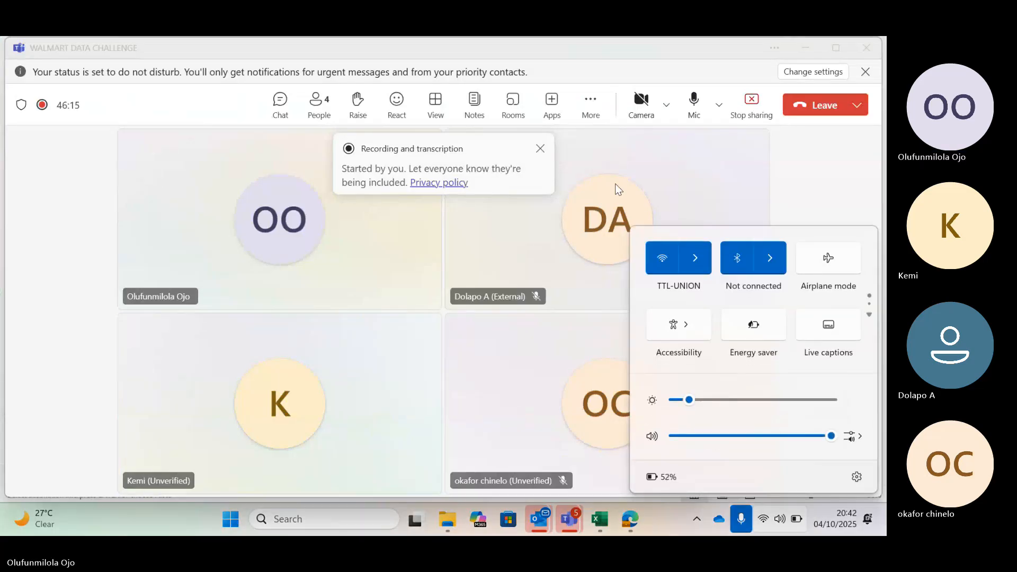
pyautogui.click(808, 157)
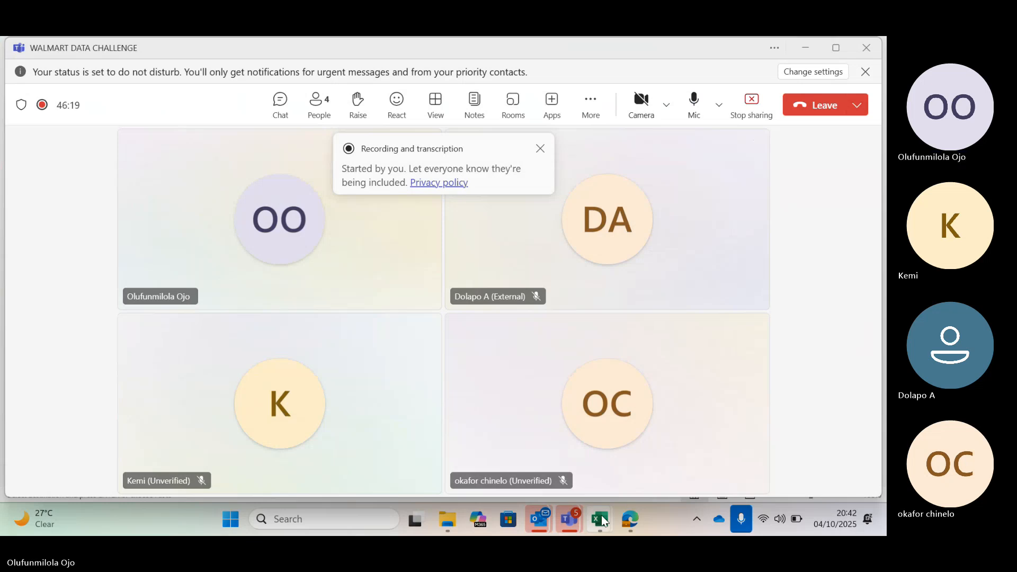
# Return to the Employee workbook in Excel and review the quarterly and product PivotTables on Sheet1.
pyautogui.click(604, 521)
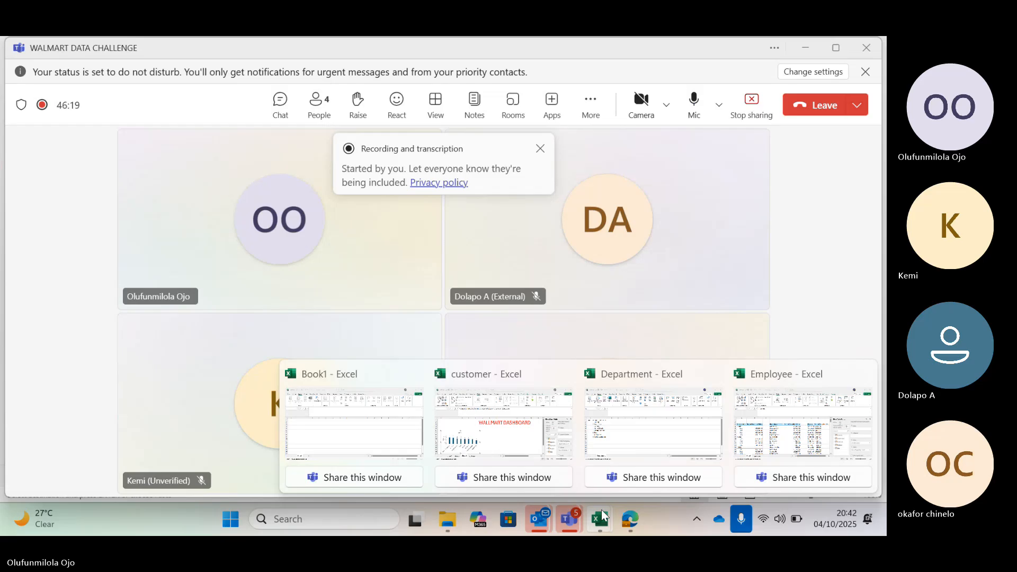
pyautogui.moveTo(653, 417)
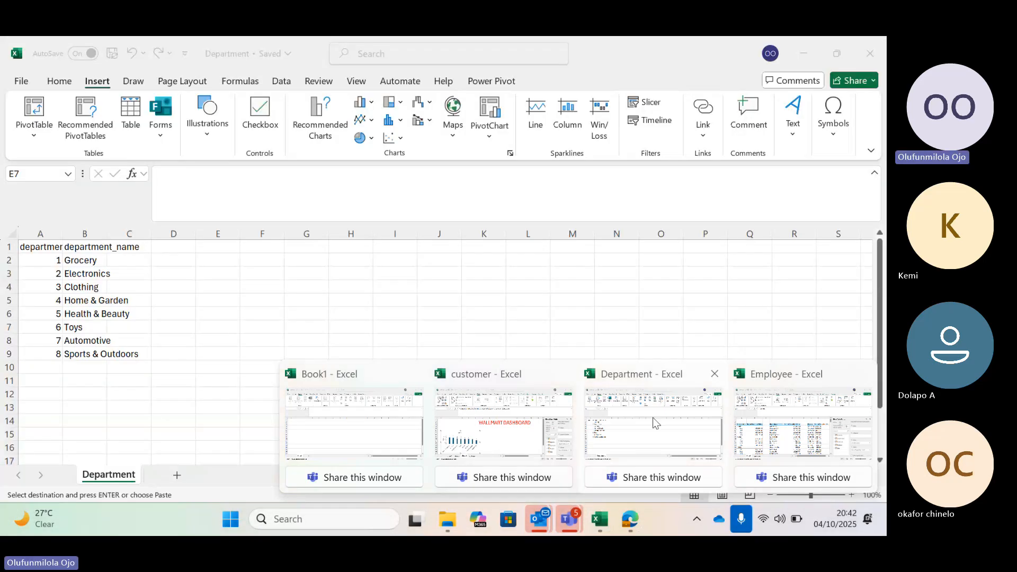
pyautogui.click(803, 423)
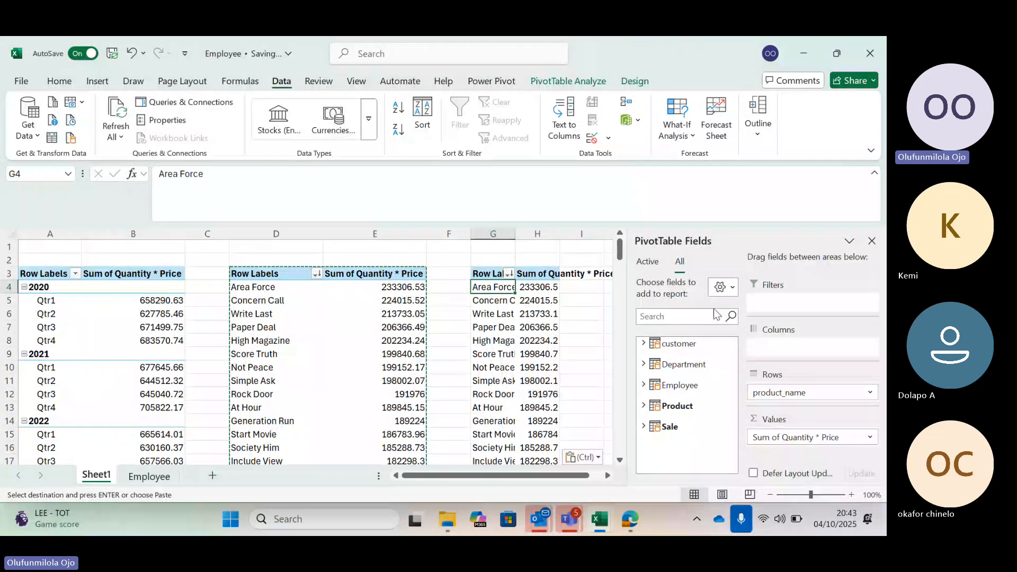
pyautogui.click(307, 304)
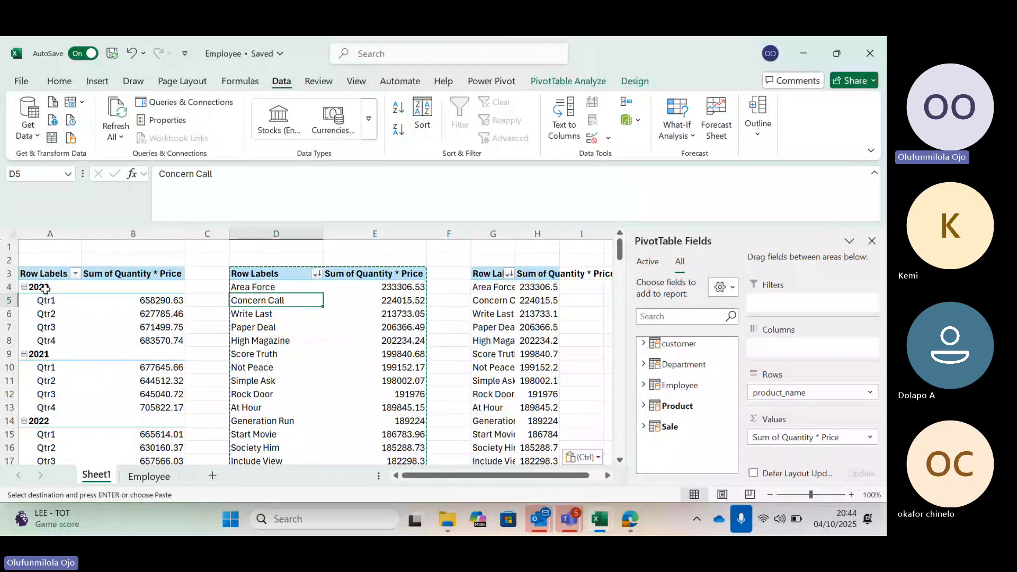
pyautogui.hscroll(1, 153, 326)
pyautogui.hscroll(-2, 153, 326)
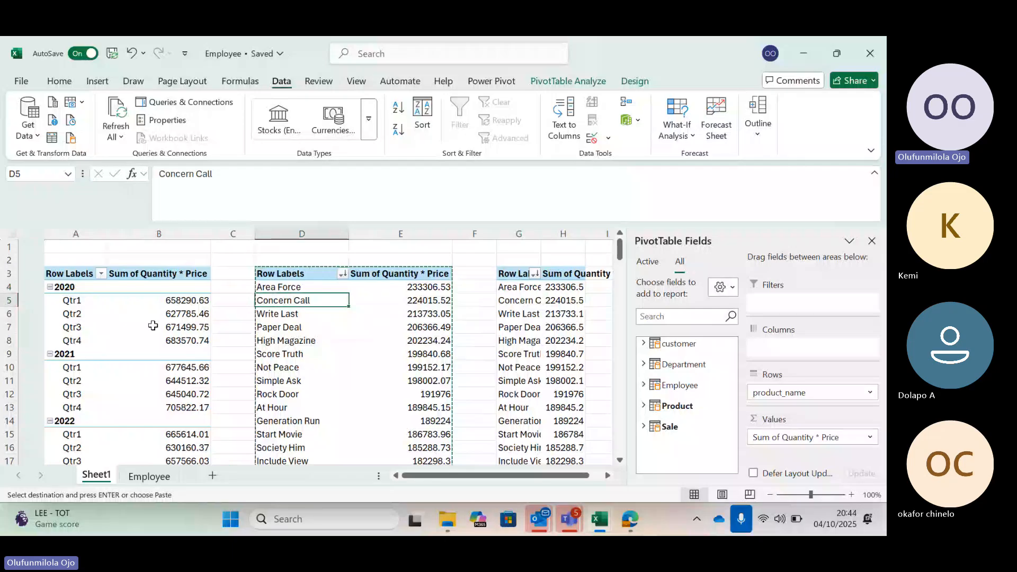
pyautogui.click(53, 288)
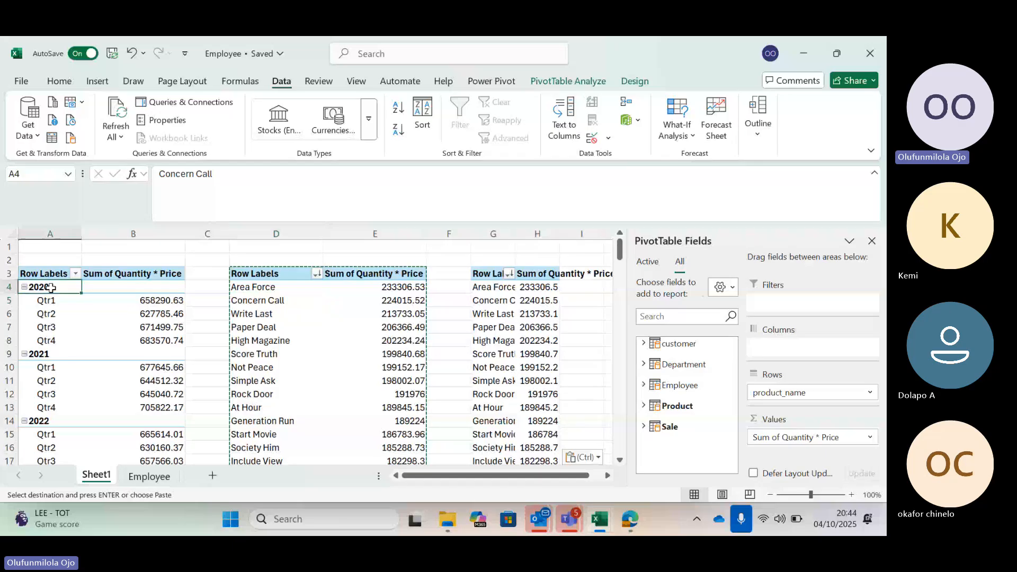
pyautogui.click(258, 293)
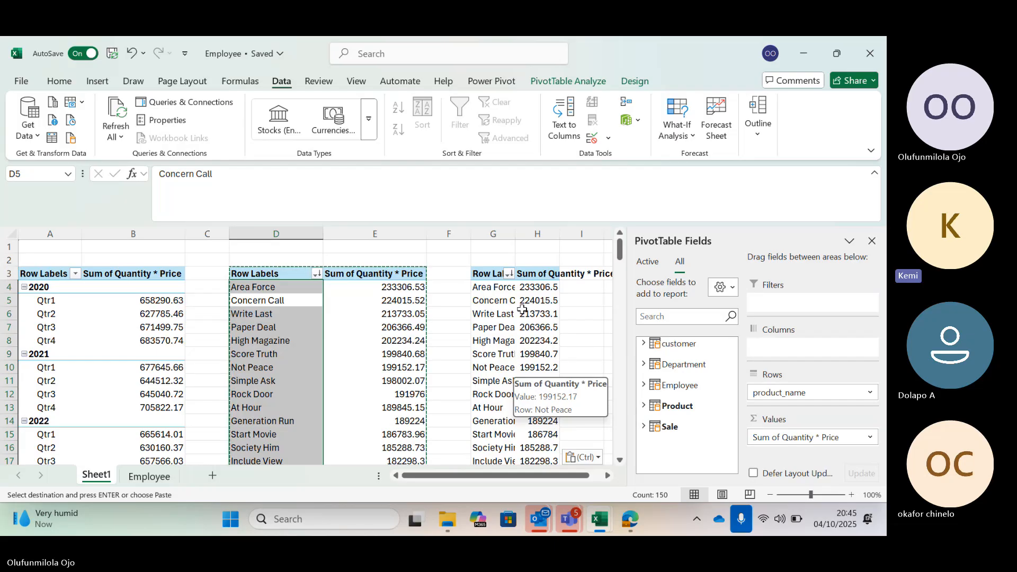
pyautogui.moveTo(523, 309)
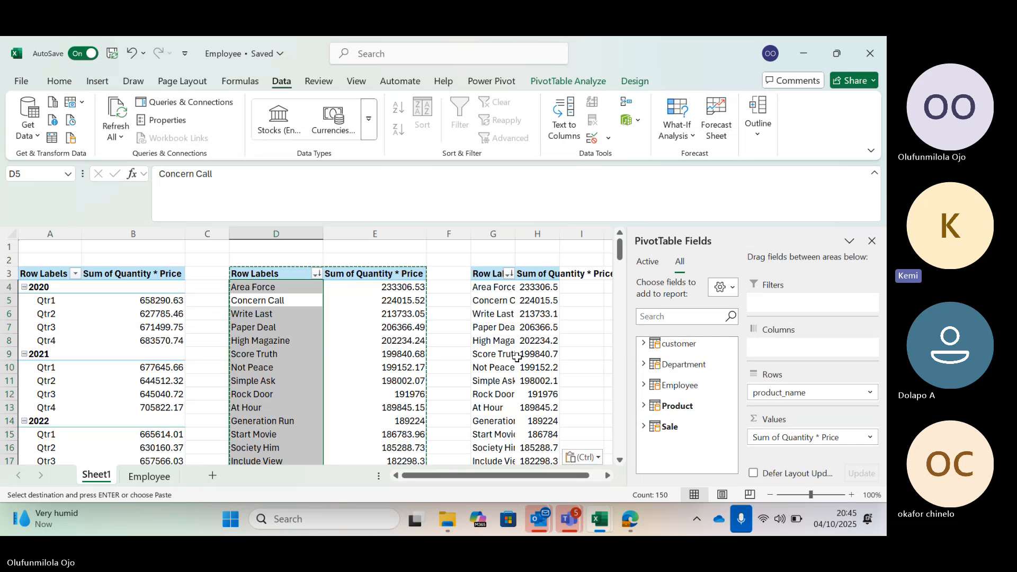
pyautogui.moveTo(516, 358)
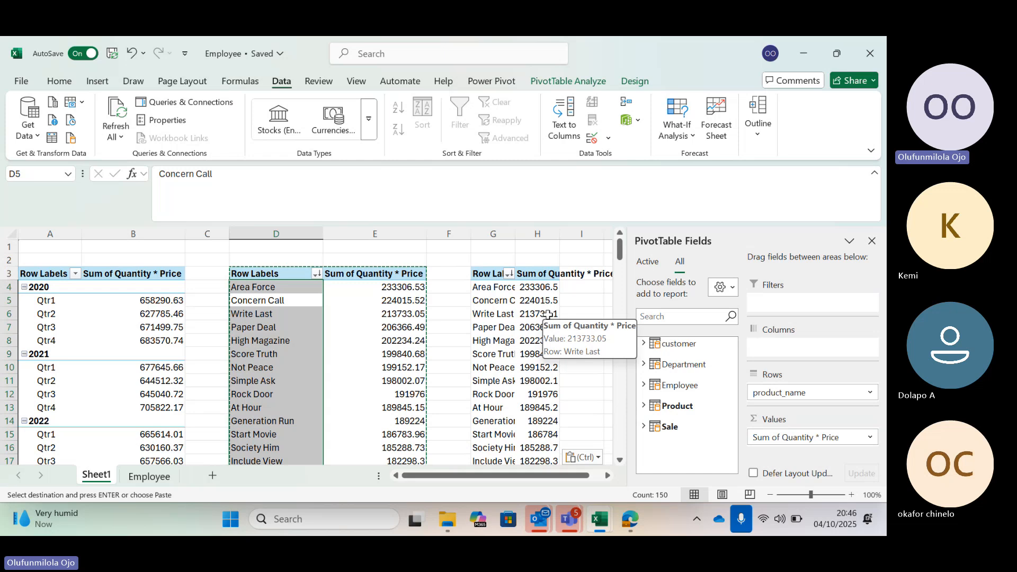
pyautogui.moveTo(523, 335)
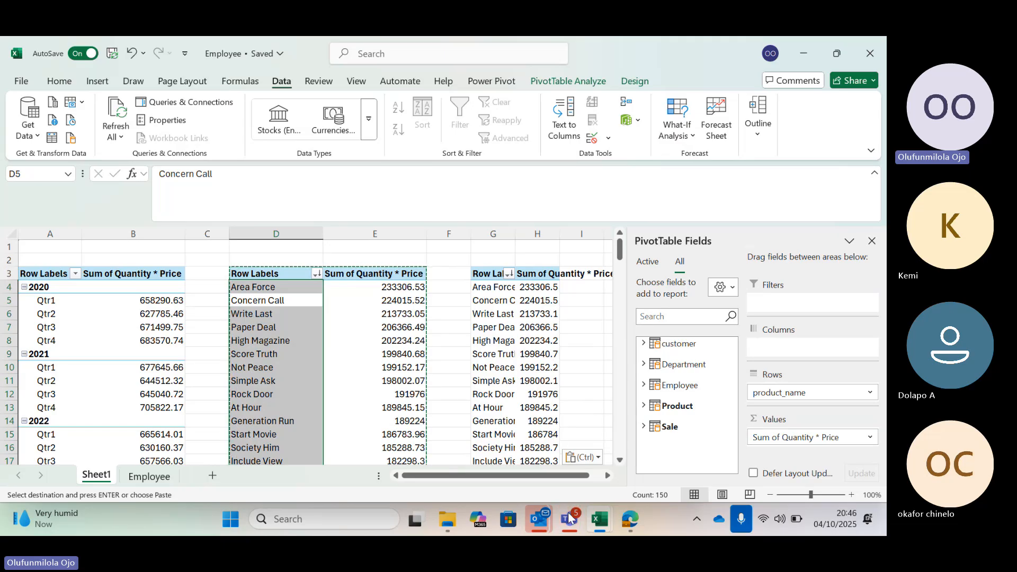
# Switch to the WALMART DATA CHALLENGE meeting in Teams, open the meeting chat and read its messages.
pyautogui.moveTo(569, 517)
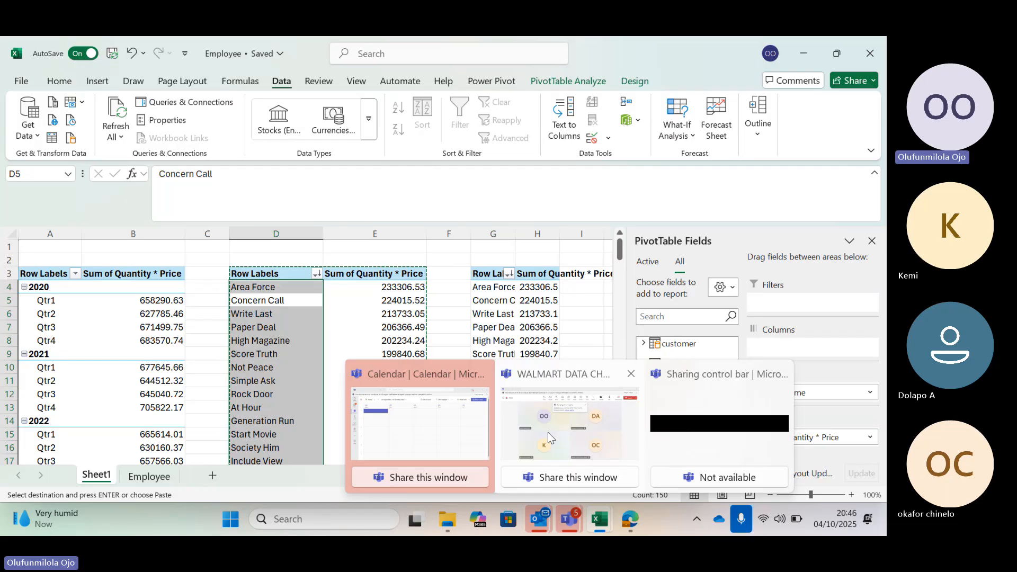
pyautogui.click(548, 432)
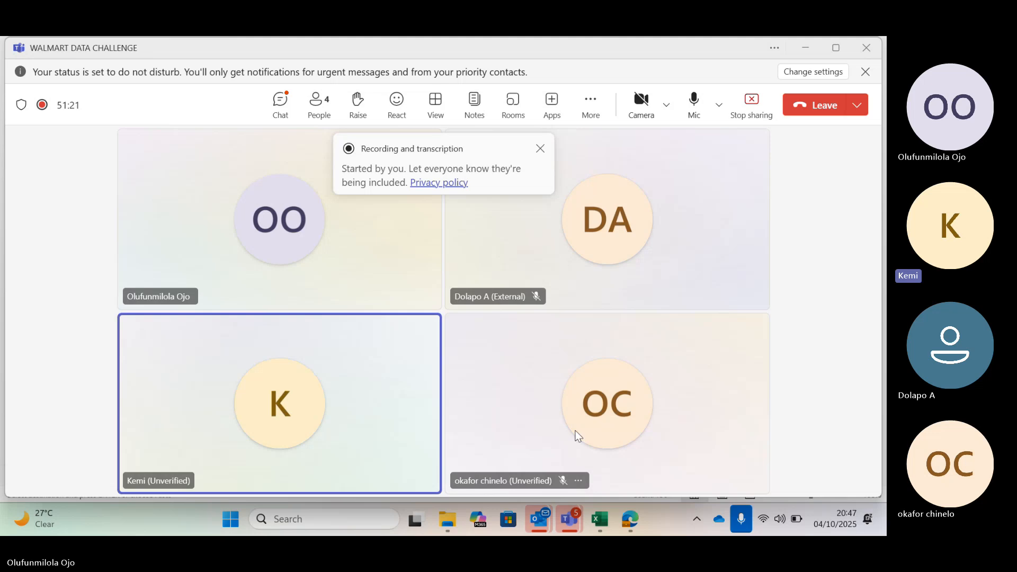
pyautogui.moveTo(577, 435)
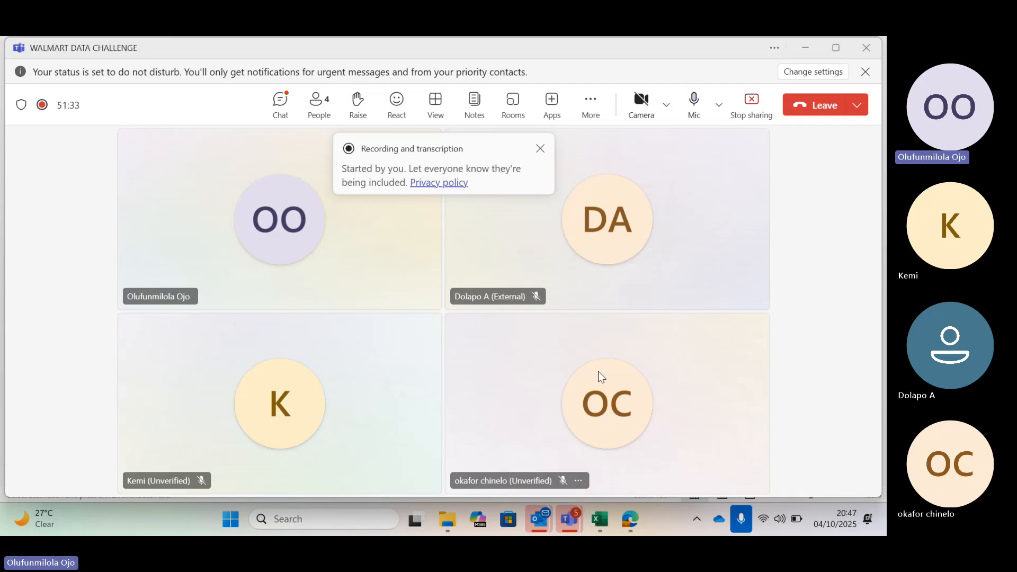
pyautogui.moveTo(600, 373)
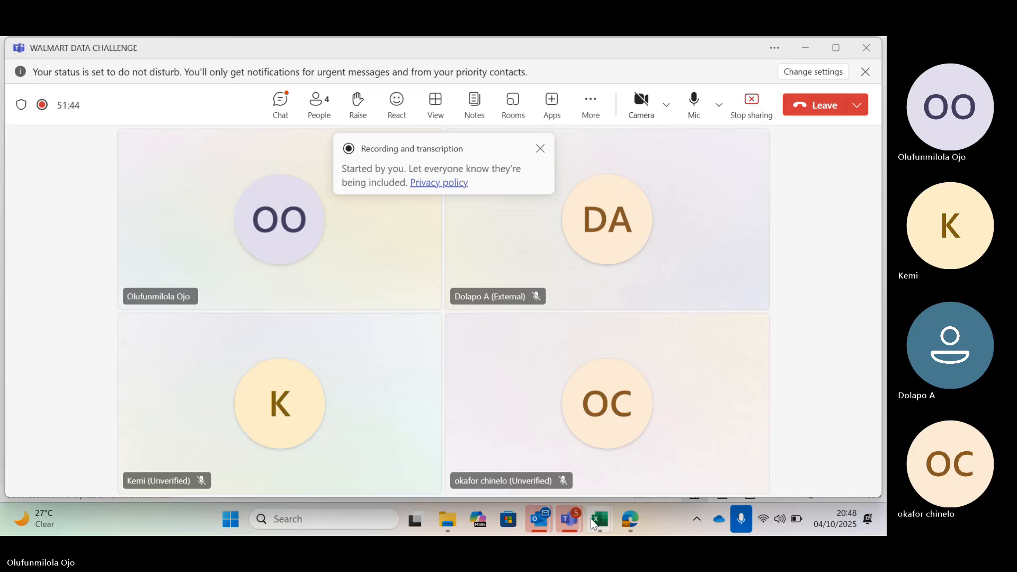
pyautogui.moveTo(602, 517)
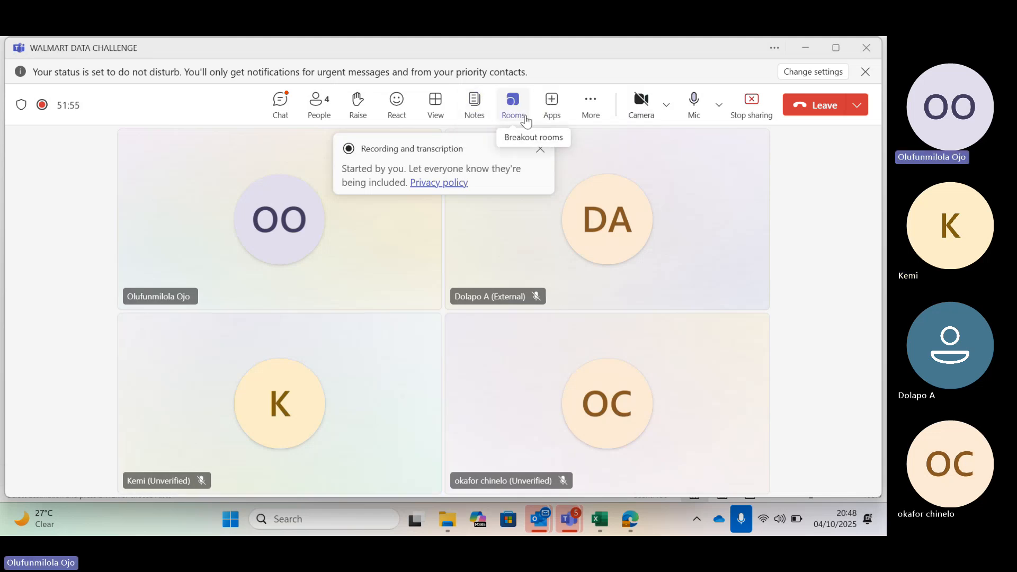
pyautogui.click(280, 104)
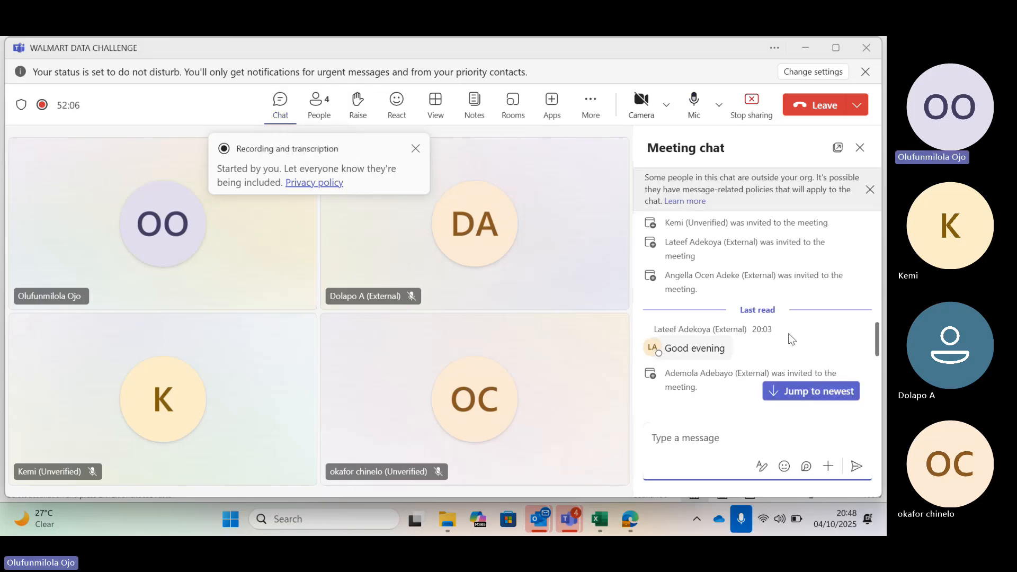
pyautogui.scroll(-5, 791, 339)
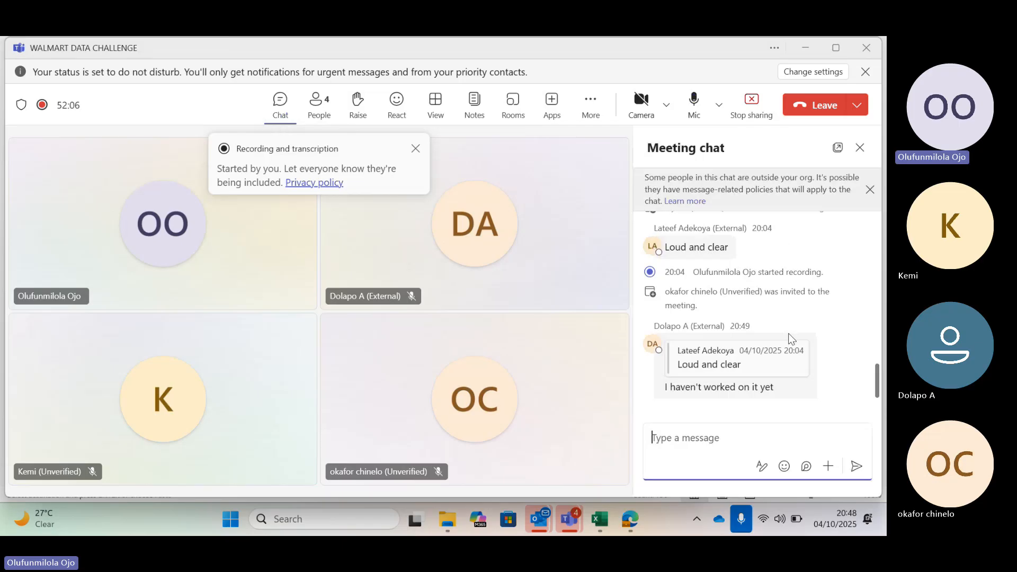
pyautogui.scroll(1, 803, 373)
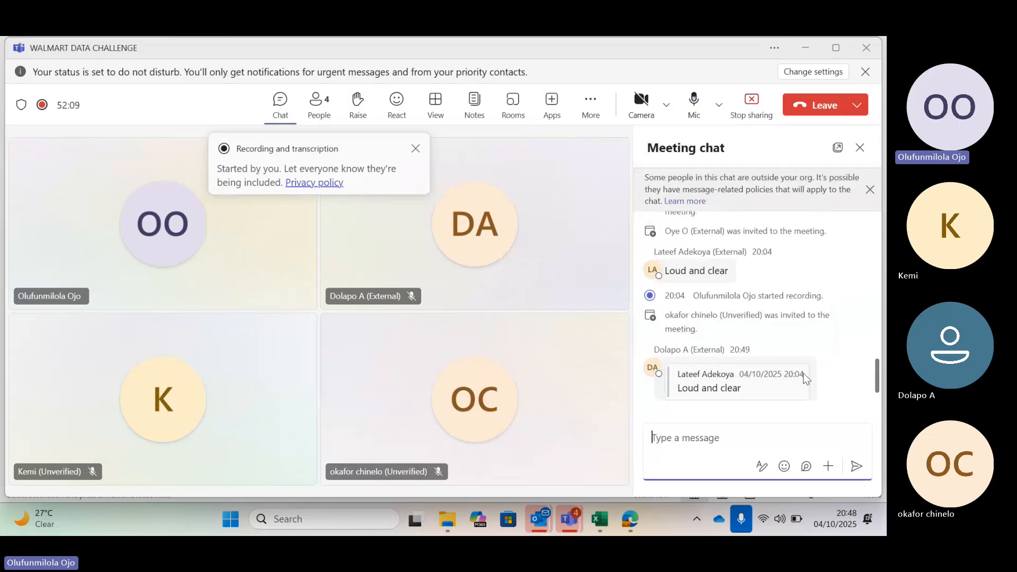
pyautogui.scroll(4, 803, 373)
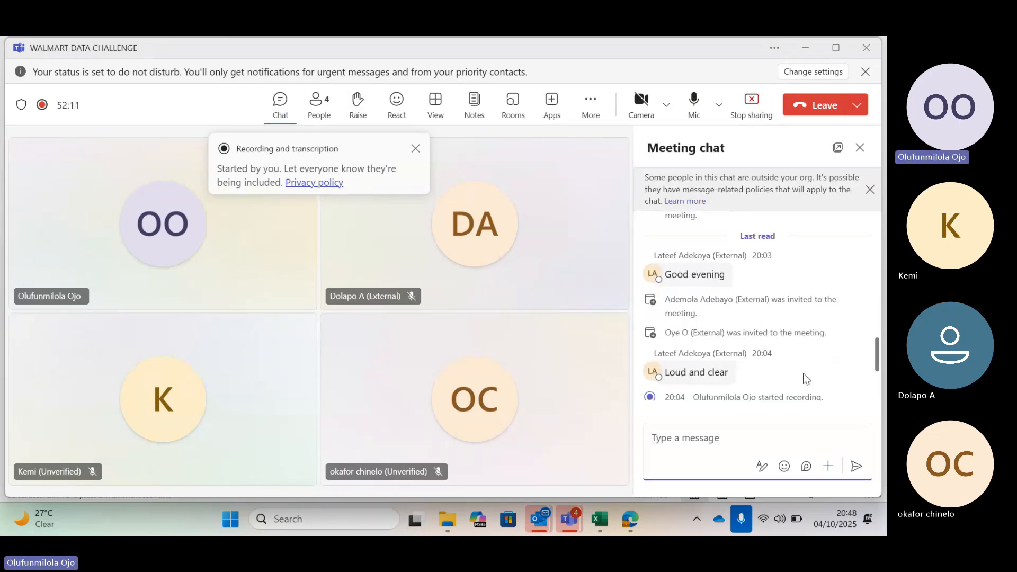
pyautogui.scroll(10, 803, 373)
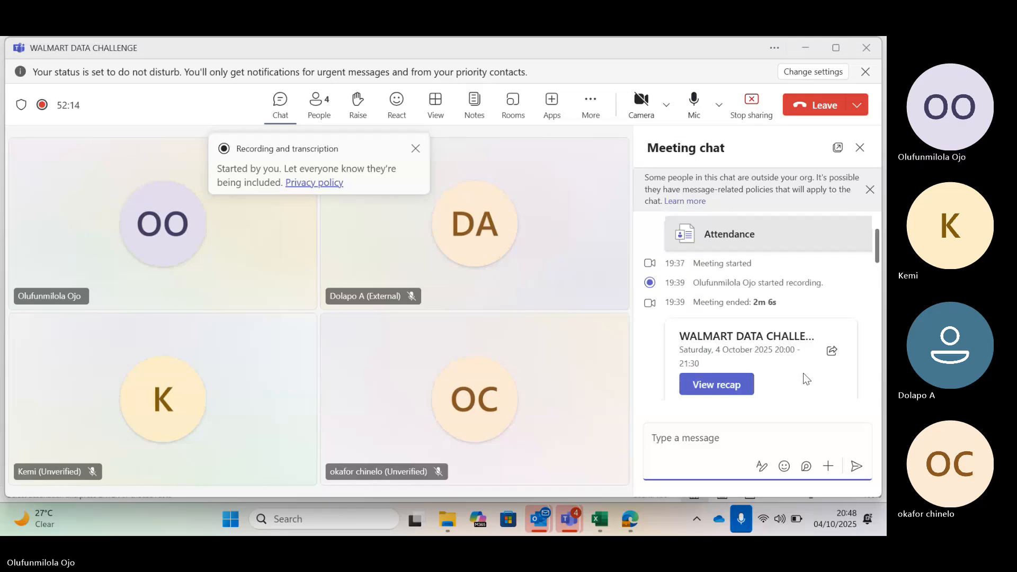
pyautogui.scroll(1, 803, 373)
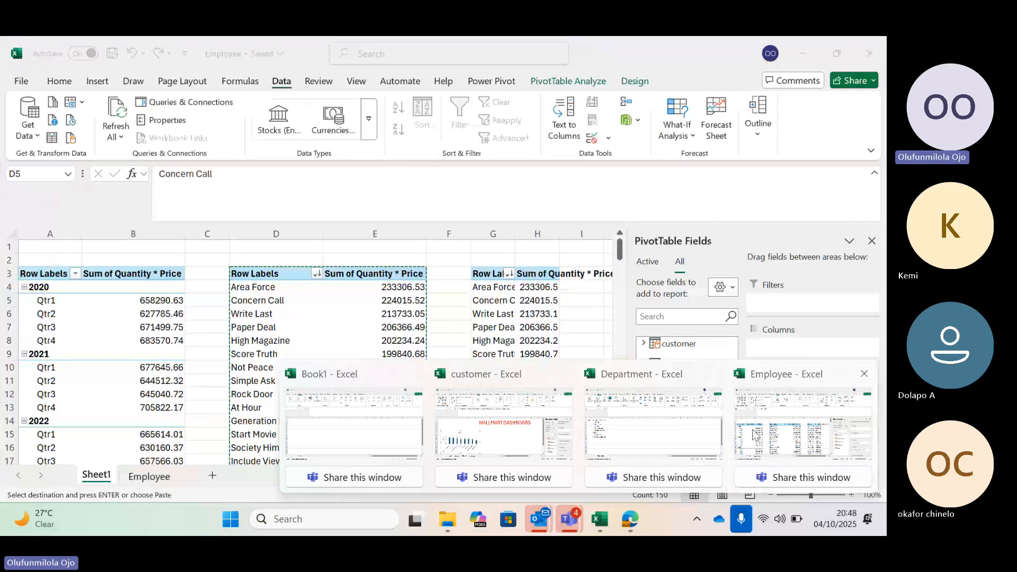
# Return to the Employee workbook in Excel, cancel the pending copy and recheck the product list in the D3 PivotTable.
pyautogui.click(755, 434)
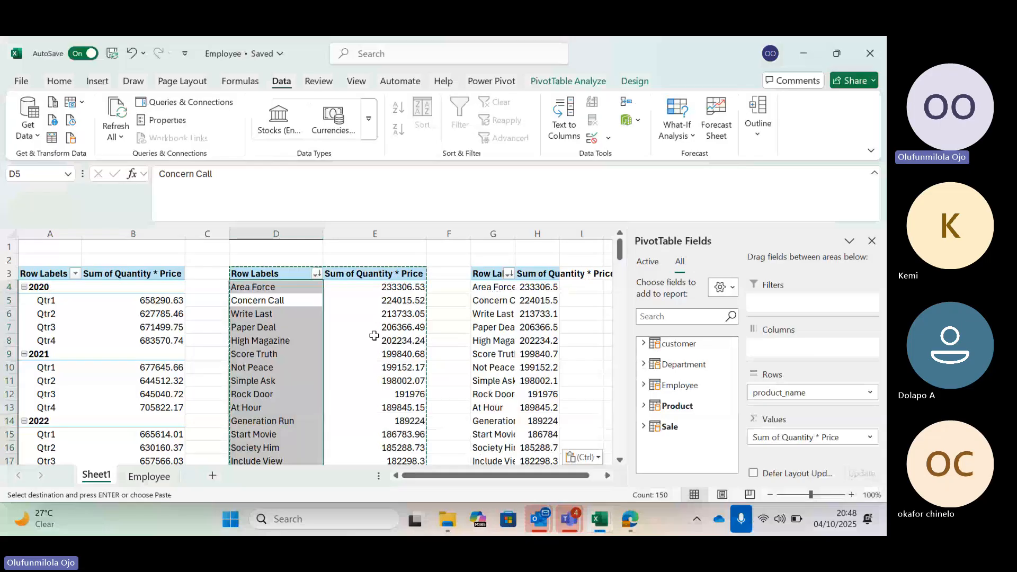
pyautogui.click(344, 259)
pyautogui.press('Escape')
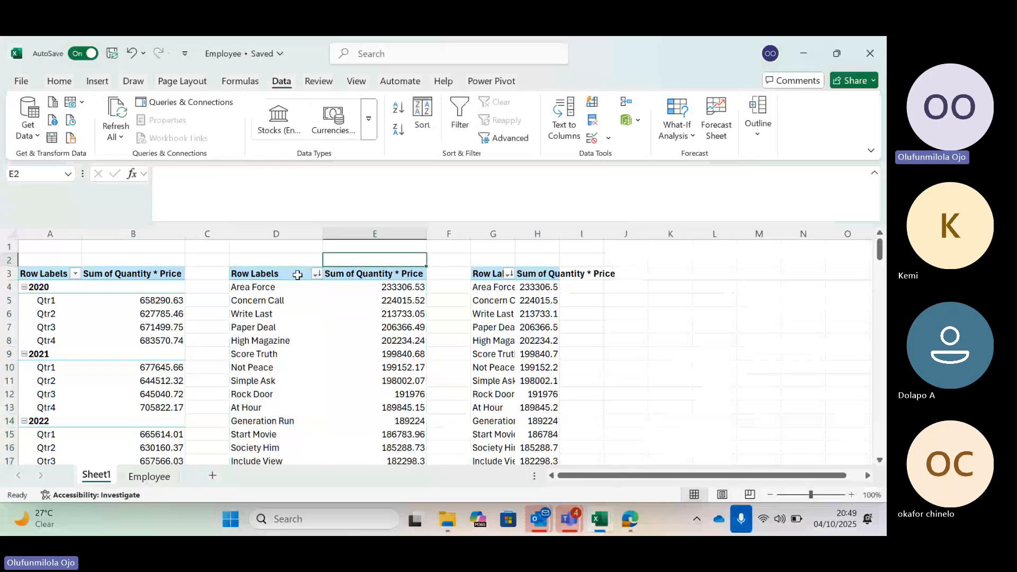
pyautogui.click(254, 289)
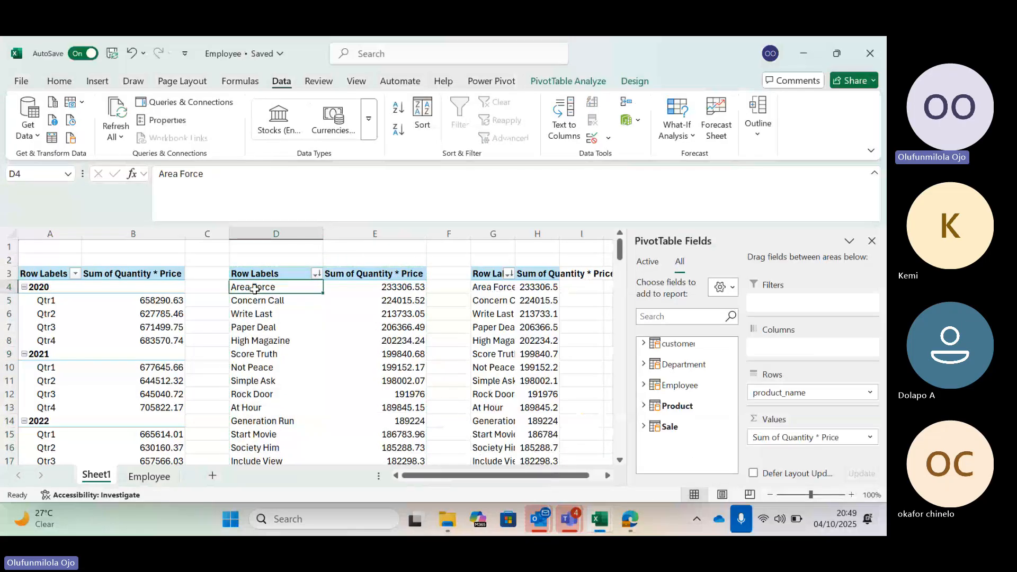
pyautogui.scroll(-3, 254, 289)
pyautogui.scroll(3, 255, 289)
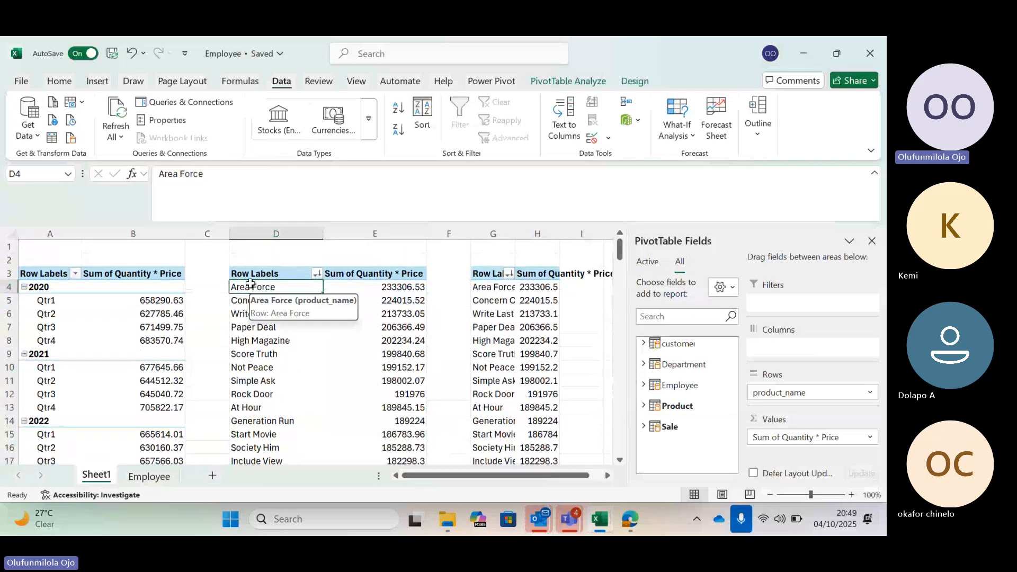
pyautogui.click(98, 84)
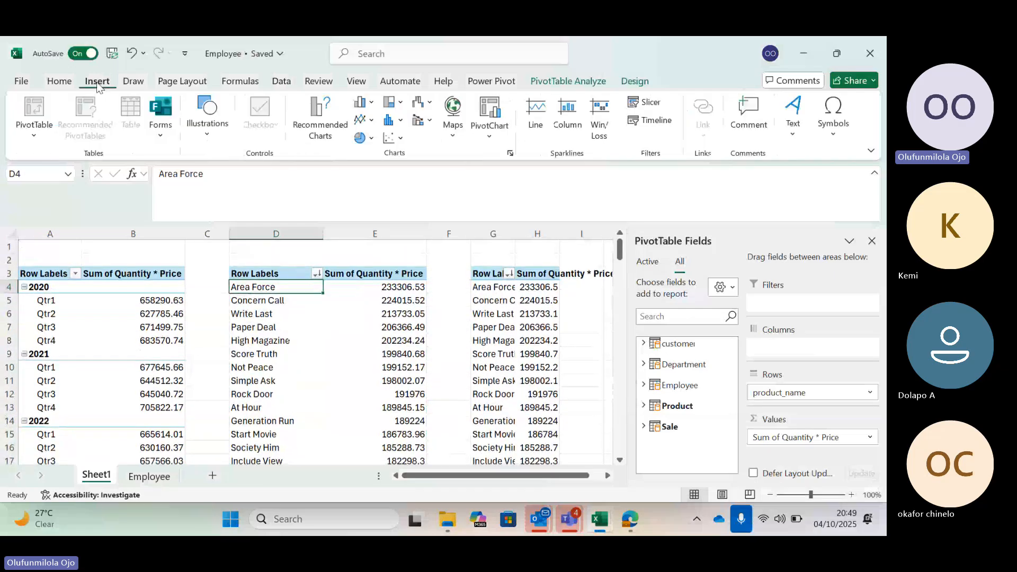
pyautogui.click(322, 115)
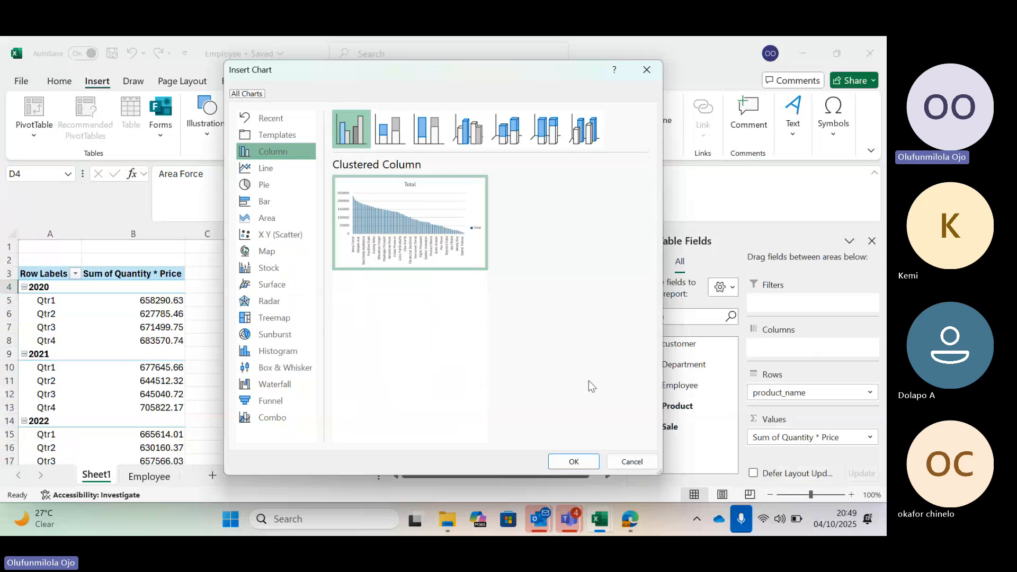
pyautogui.click(628, 463)
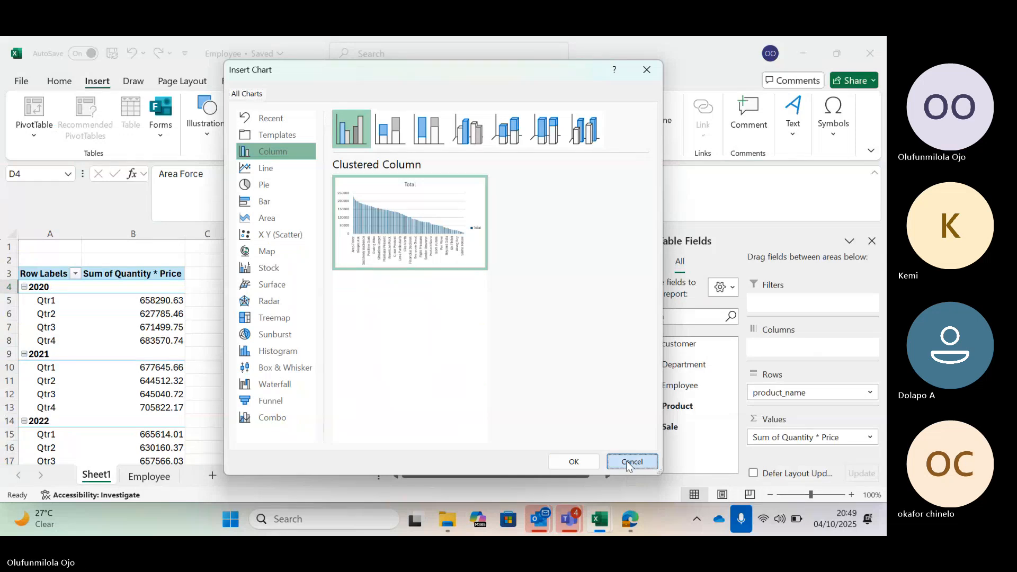
pyautogui.click(628, 463)
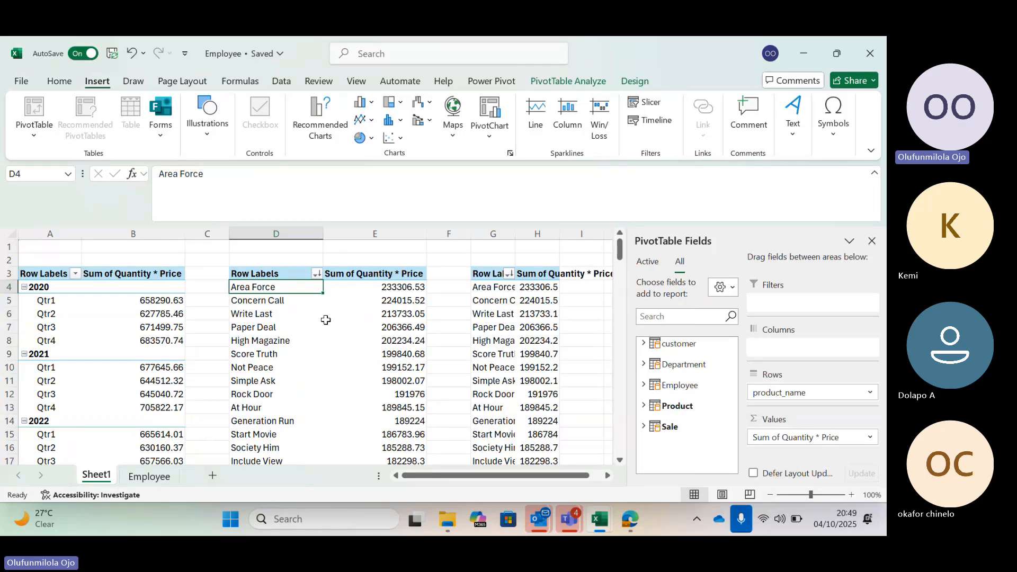
# Filter the product PivotTable in columns D:E to the top 10 items by Sum of Quantity * Price.
pyautogui.scroll(-1, 313, 329)
pyautogui.scroll(1, 305, 331)
pyautogui.scroll(-3, 305, 332)
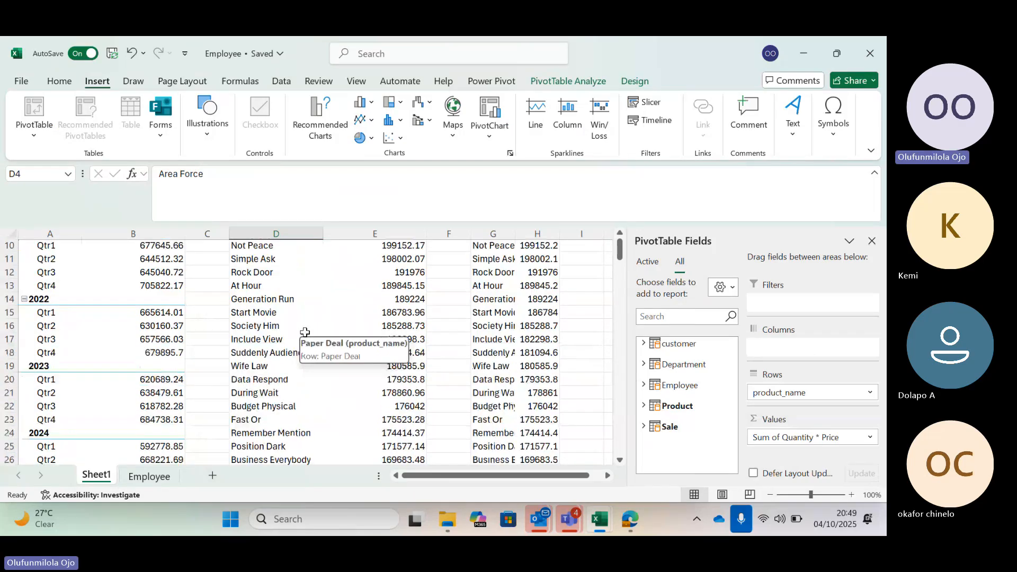
pyautogui.scroll(3, 305, 332)
pyautogui.click(316, 276)
pyautogui.click(356, 311)
pyautogui.click(316, 271)
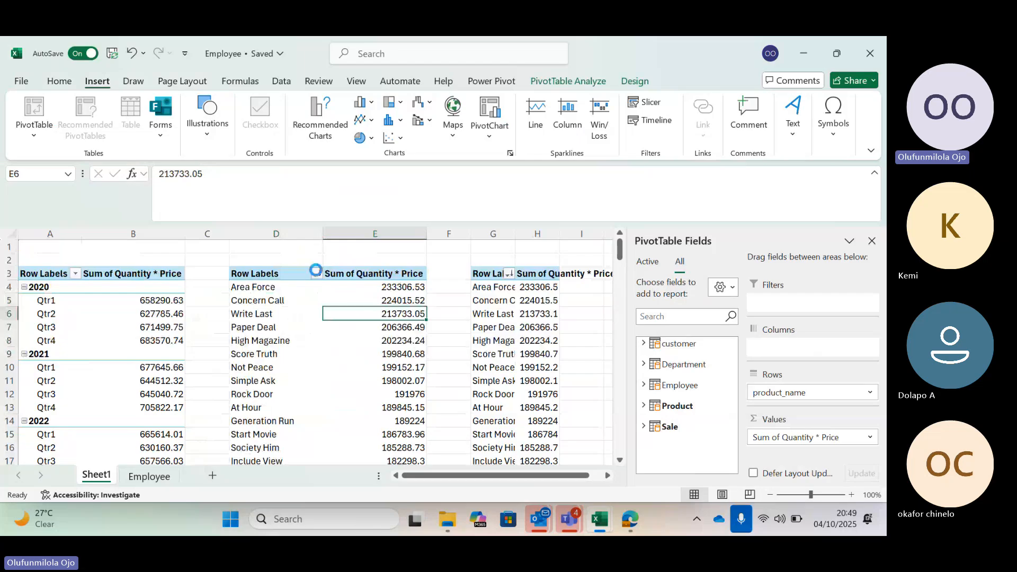
pyautogui.moveTo(276, 294)
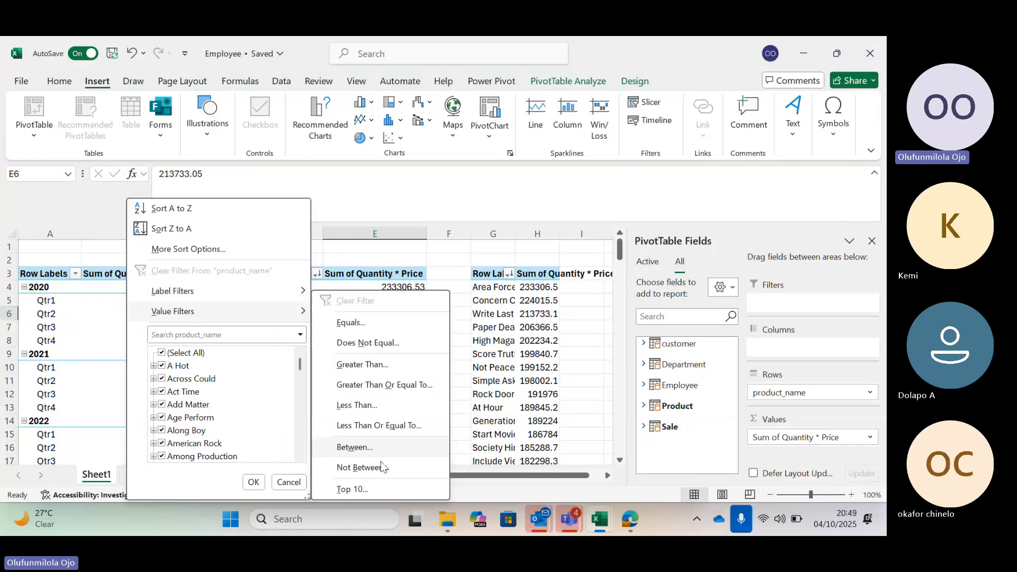
pyautogui.click(381, 490)
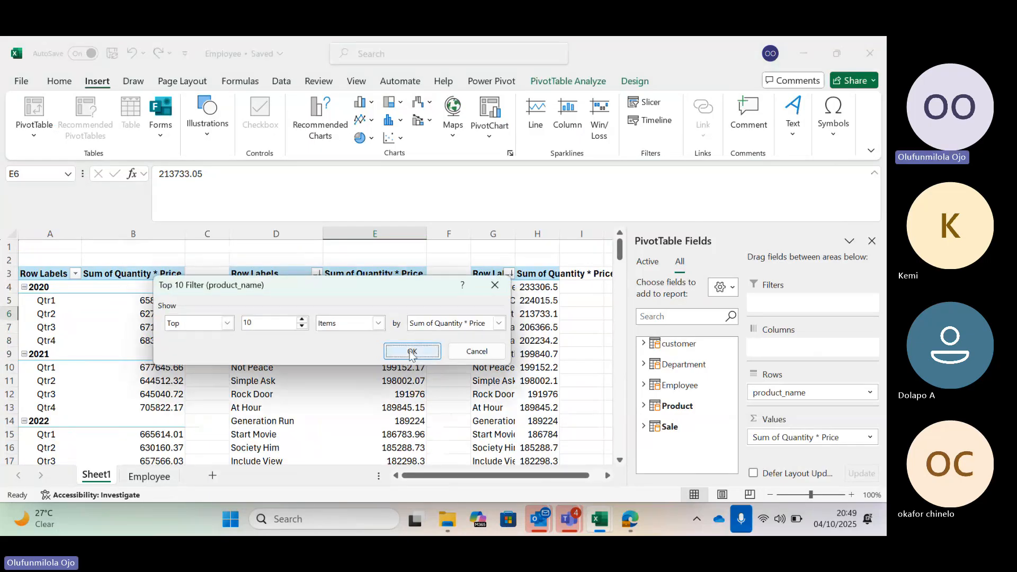
pyautogui.click(411, 351)
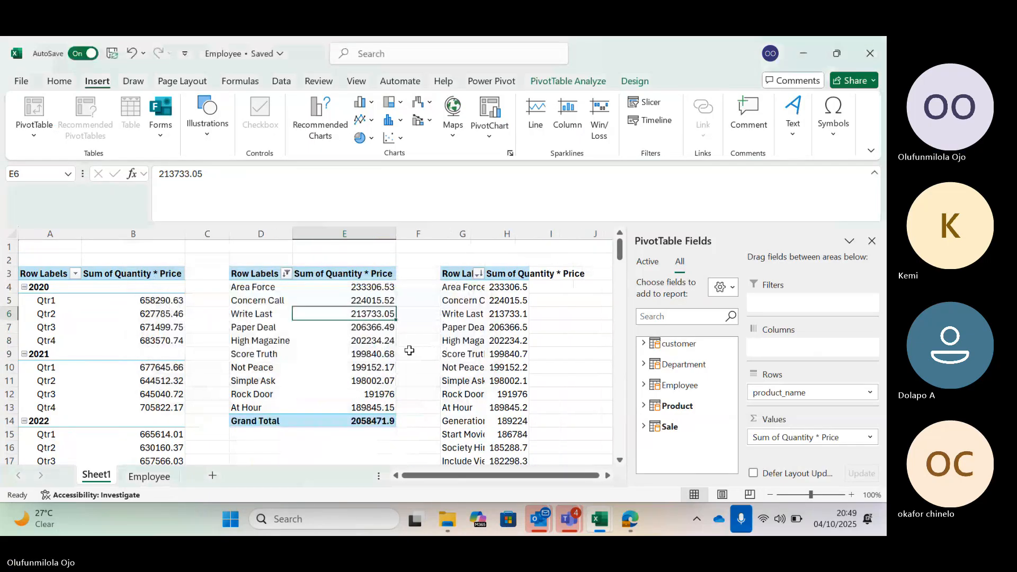
# Insert a Clustered Column PivotChart from the top 10 product PivotTable and hide all its field buttons.
pyautogui.click(255, 289)
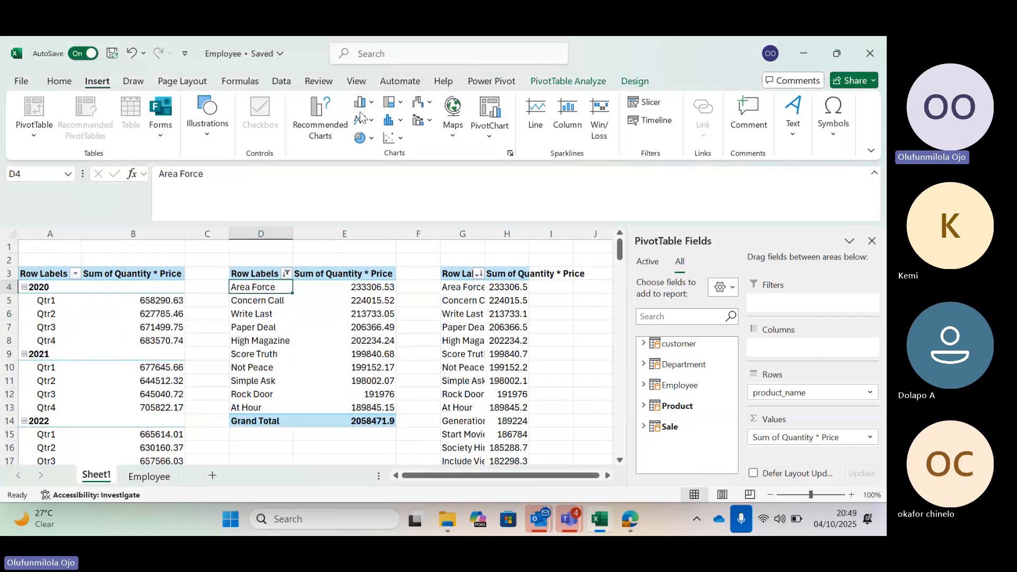
pyautogui.click(327, 122)
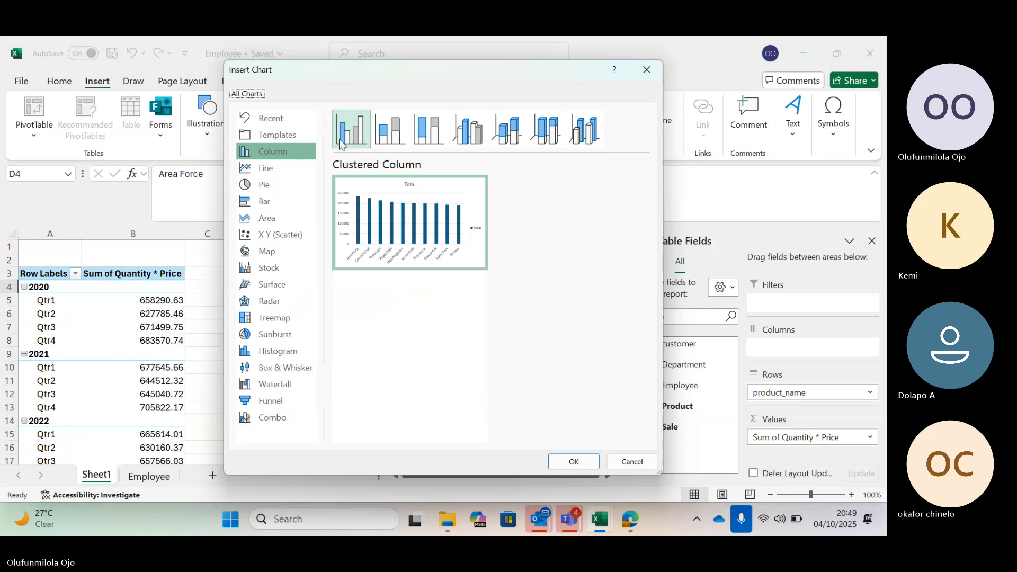
pyautogui.moveTo(395, 195)
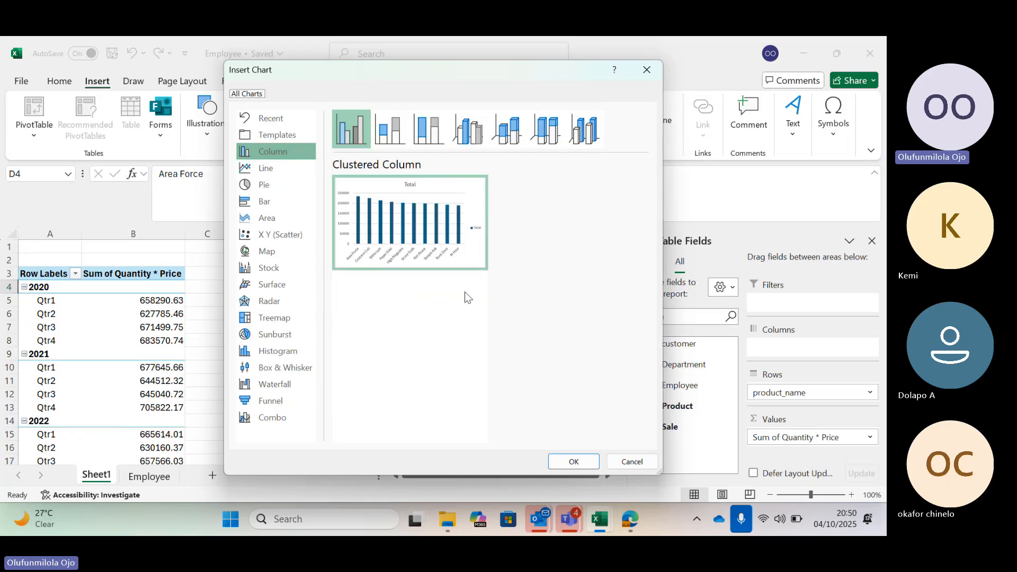
pyautogui.moveTo(443, 238)
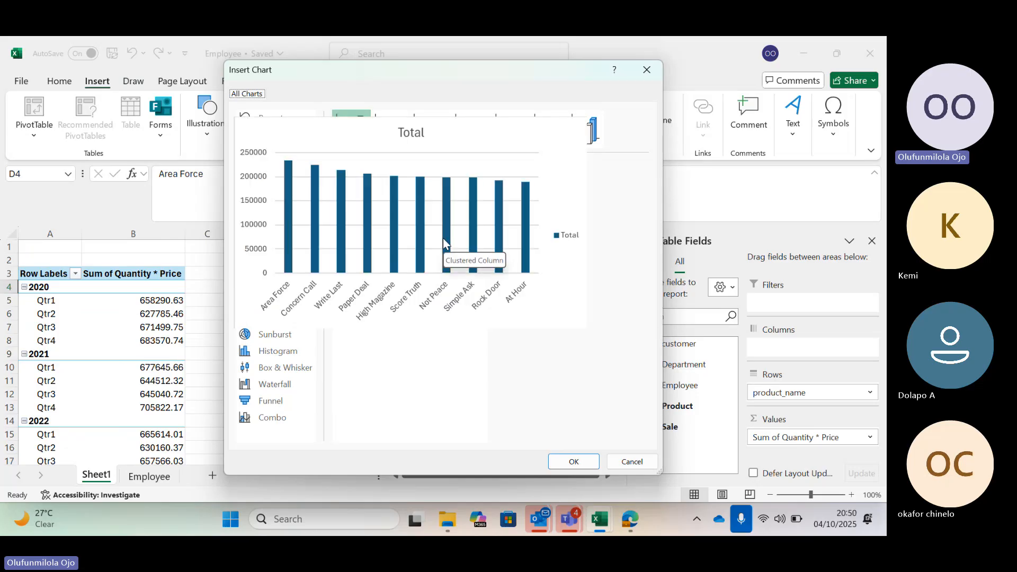
pyautogui.click(573, 463)
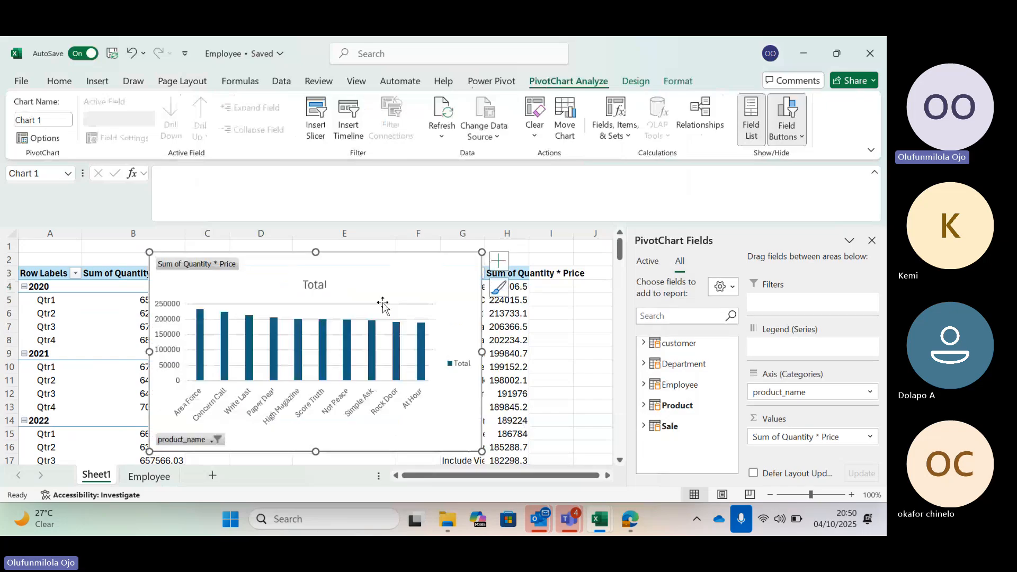
pyautogui.click(788, 137)
pyautogui.click(750, 266)
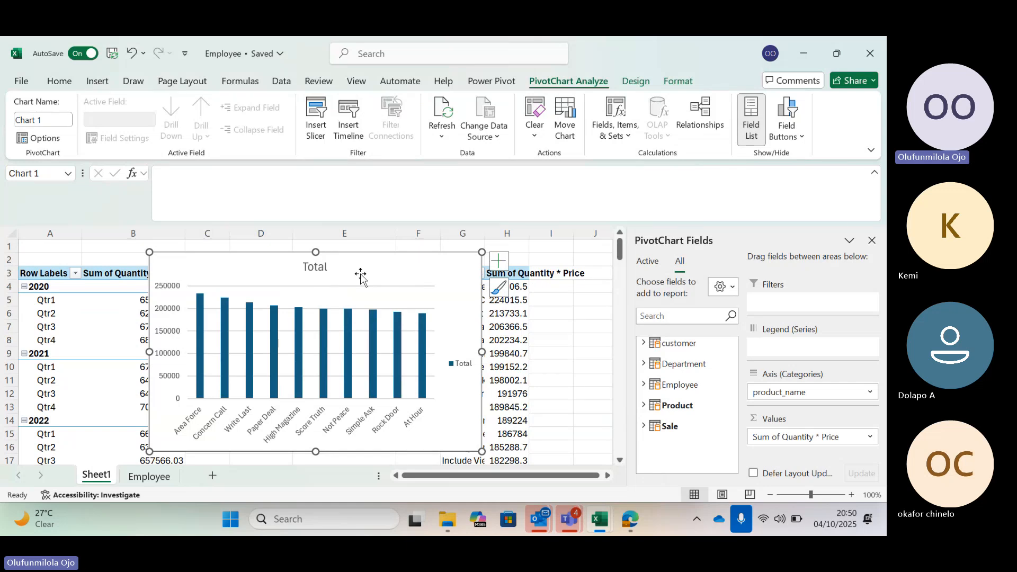
# Paste the product PivotChart into a new worksheet with its source formatting and shrink it to start at row 3, with the field list closed.
pyautogui.click(212, 476)
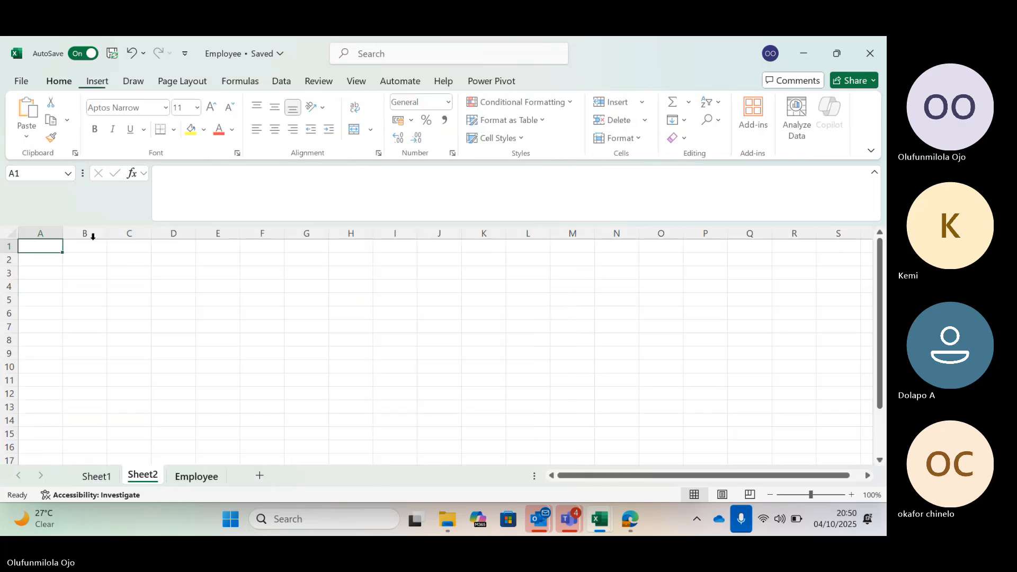
pyautogui.rightClick(45, 248)
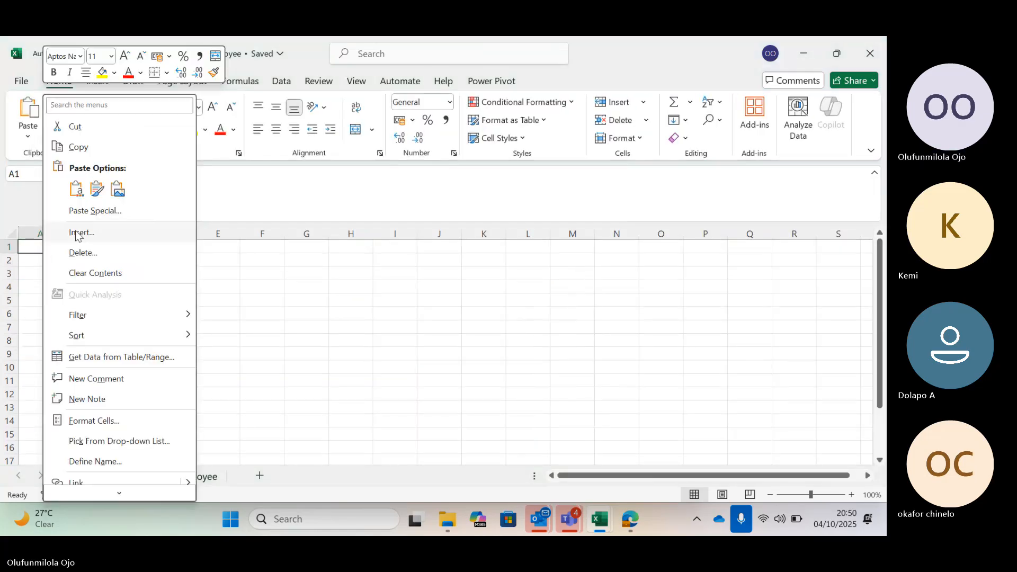
pyautogui.click(95, 190)
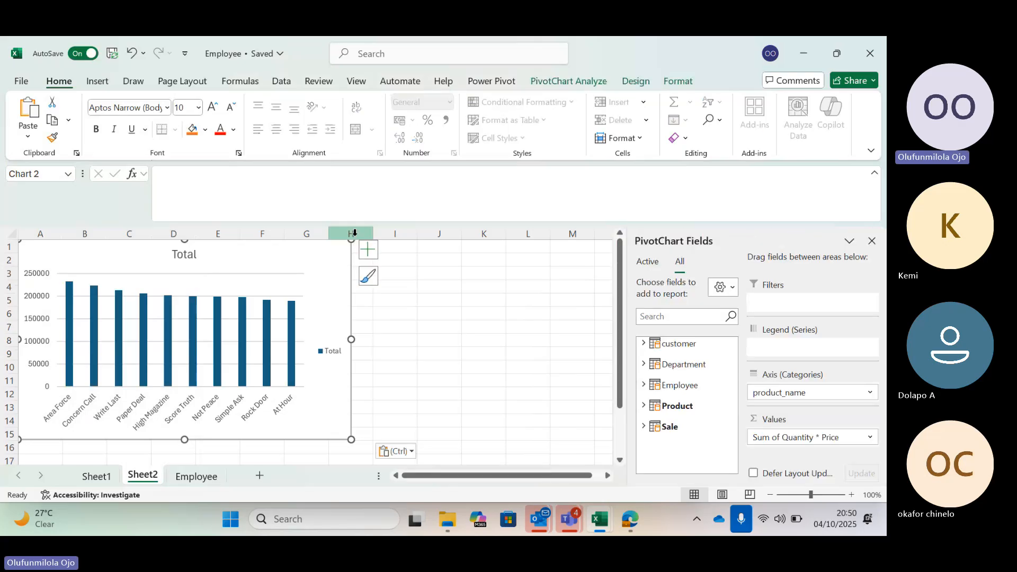
pyautogui.moveTo(352, 239); pyautogui.dragTo(316, 274)
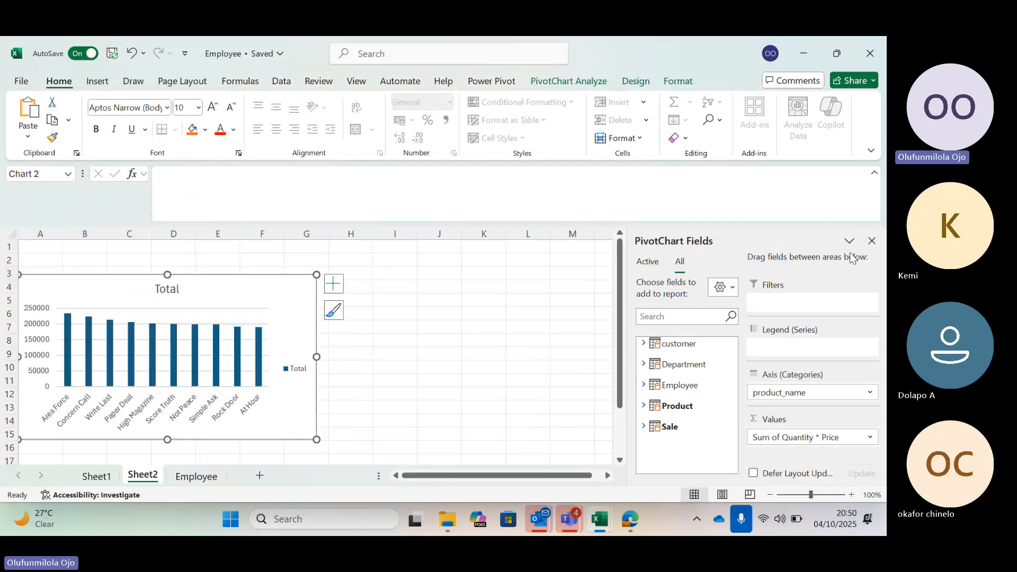
pyautogui.click(871, 242)
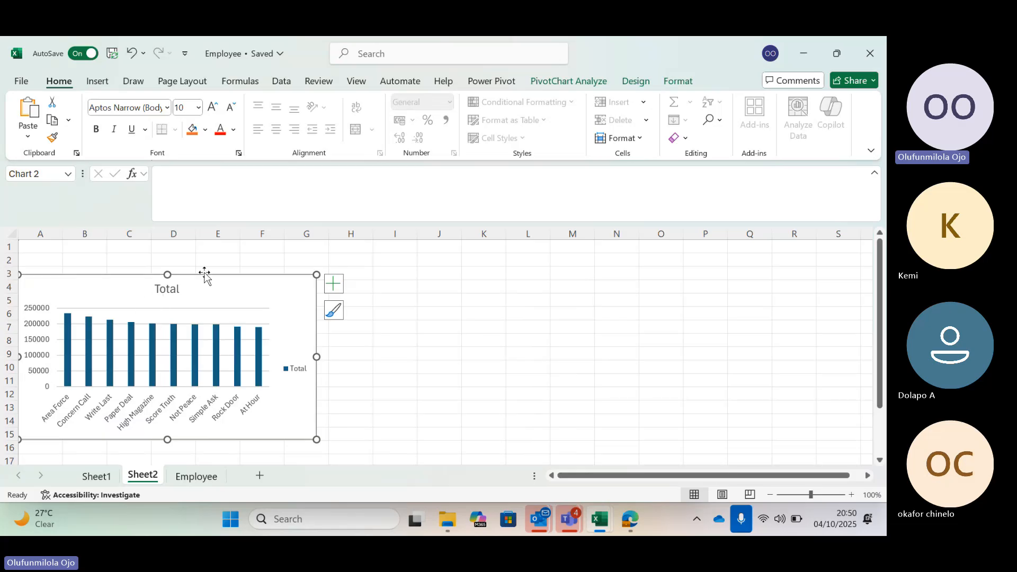
pyautogui.click(339, 290)
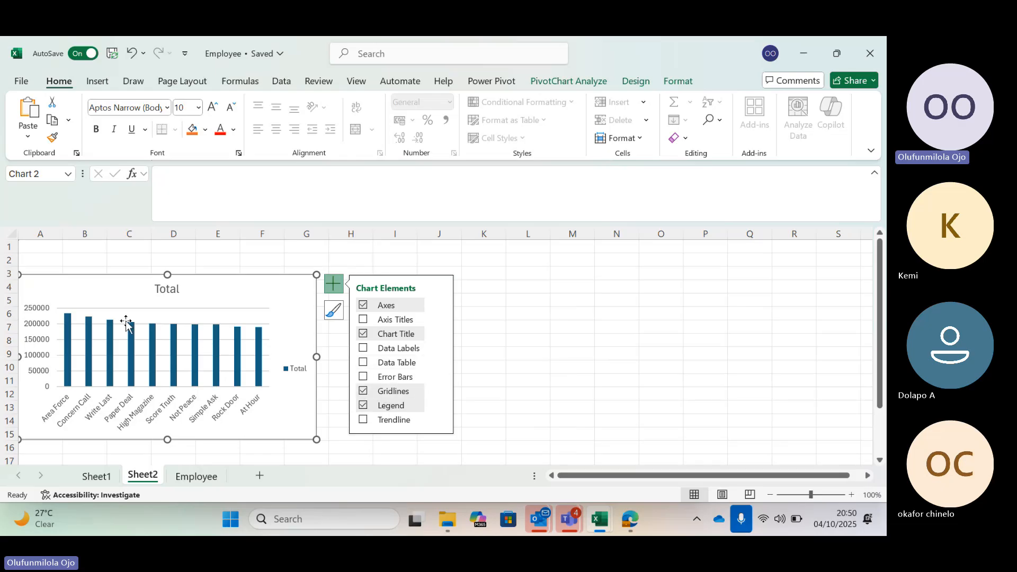
pyautogui.click(74, 320)
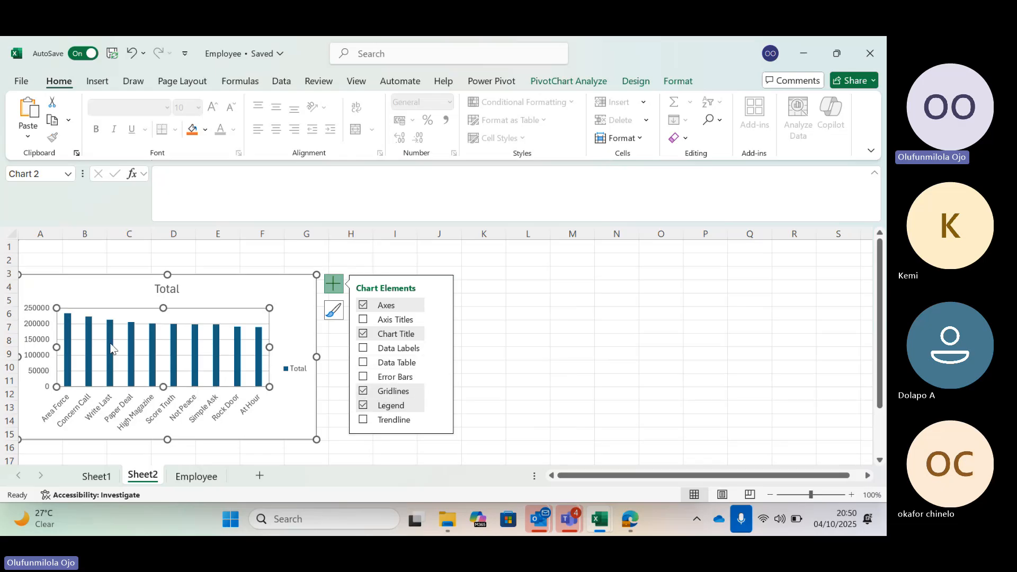
pyautogui.click(68, 329)
pyautogui.click(68, 328)
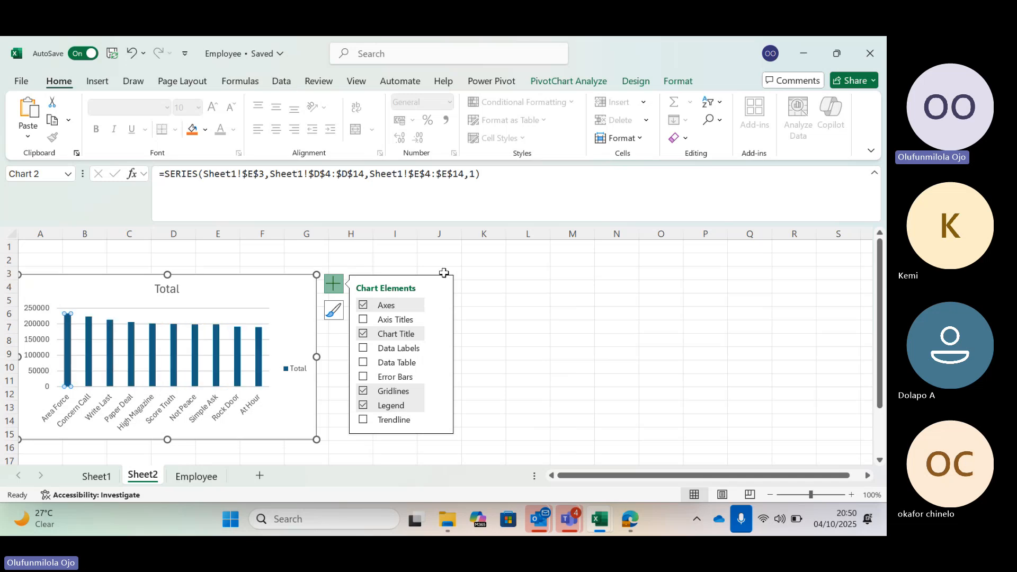
pyautogui.click(522, 299)
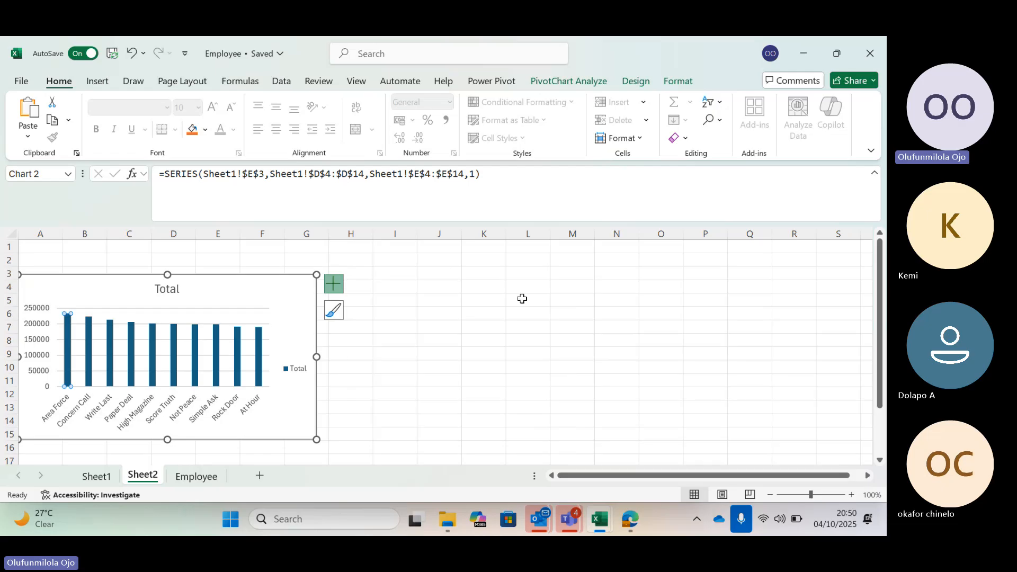
pyautogui.click(521, 298)
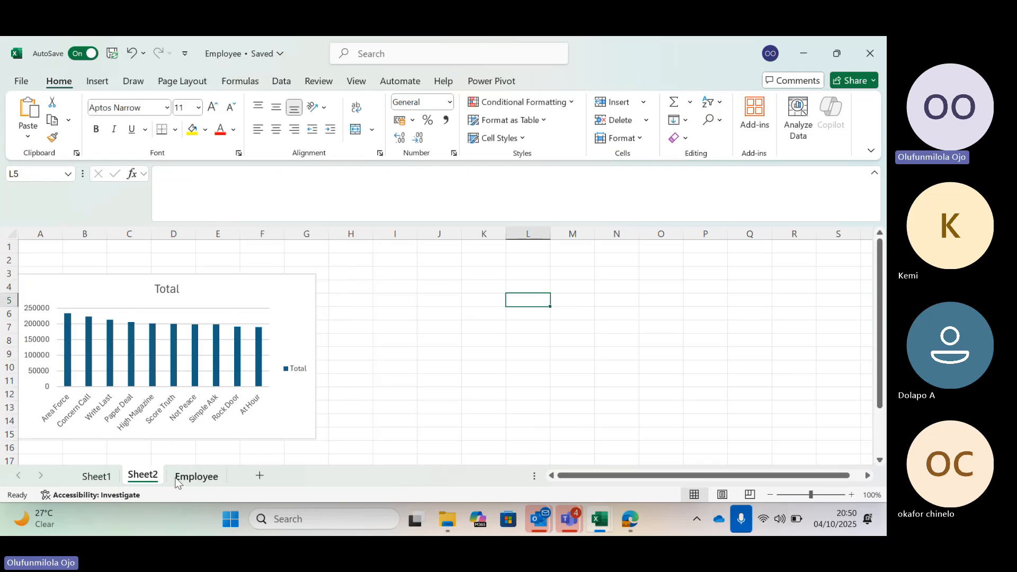
# Delete the original product column chart covering the PivotTables on Sheet1.
pyautogui.click(97, 477)
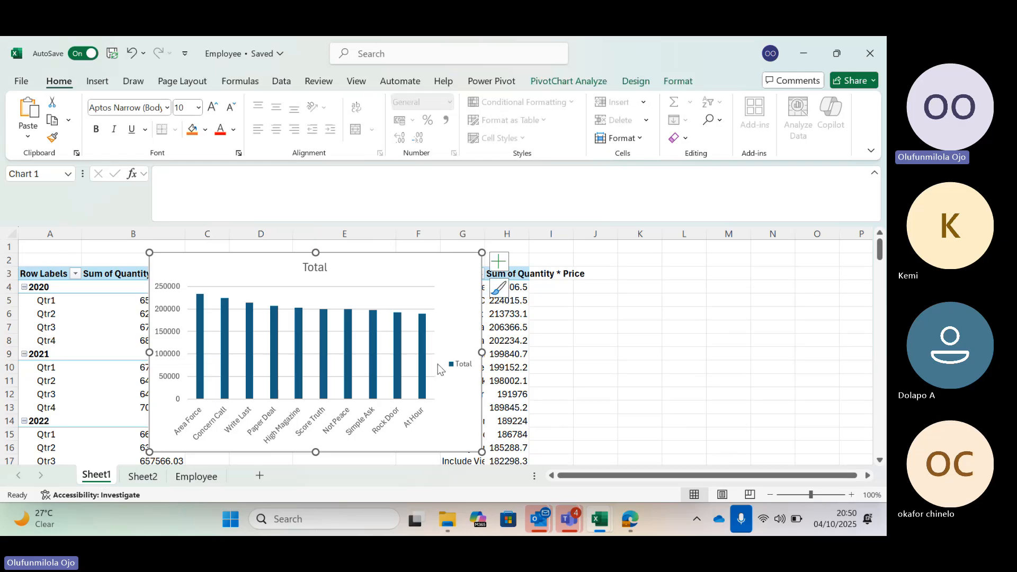
pyautogui.click(404, 261)
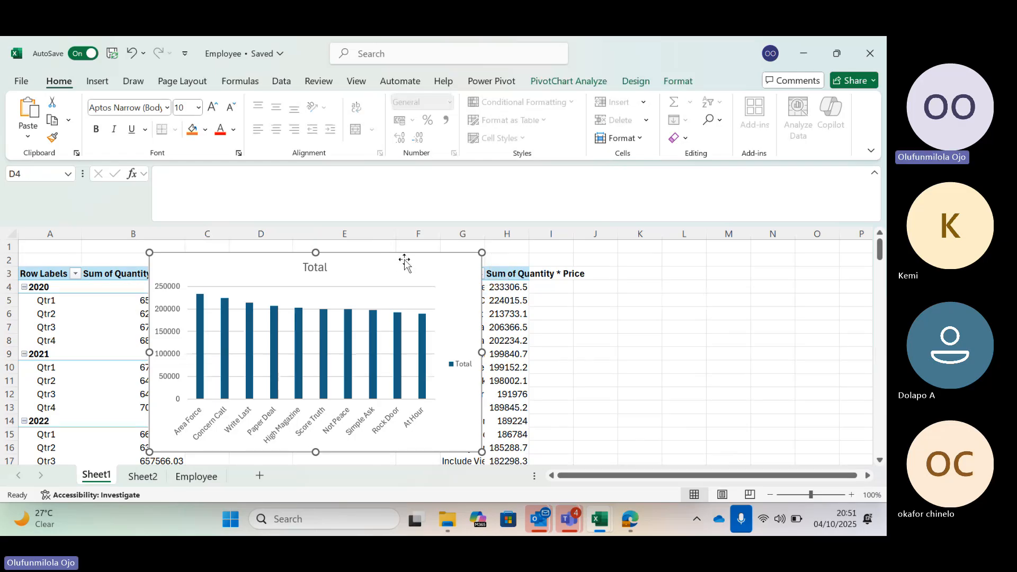
pyautogui.press('Delete')
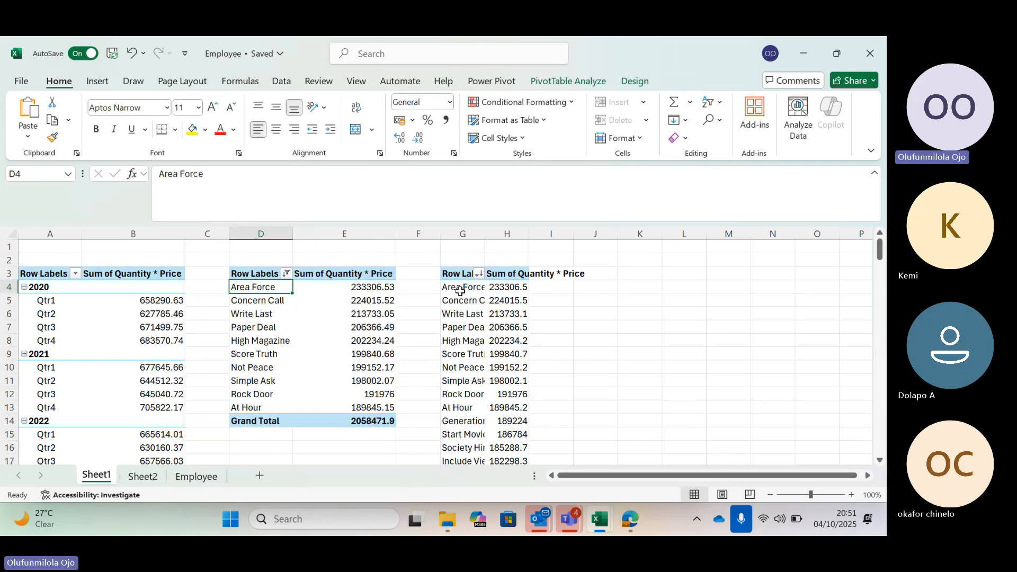
# Show the field list for the product PivotTable in columns G:H on Sheet1.
pyautogui.click(460, 287)
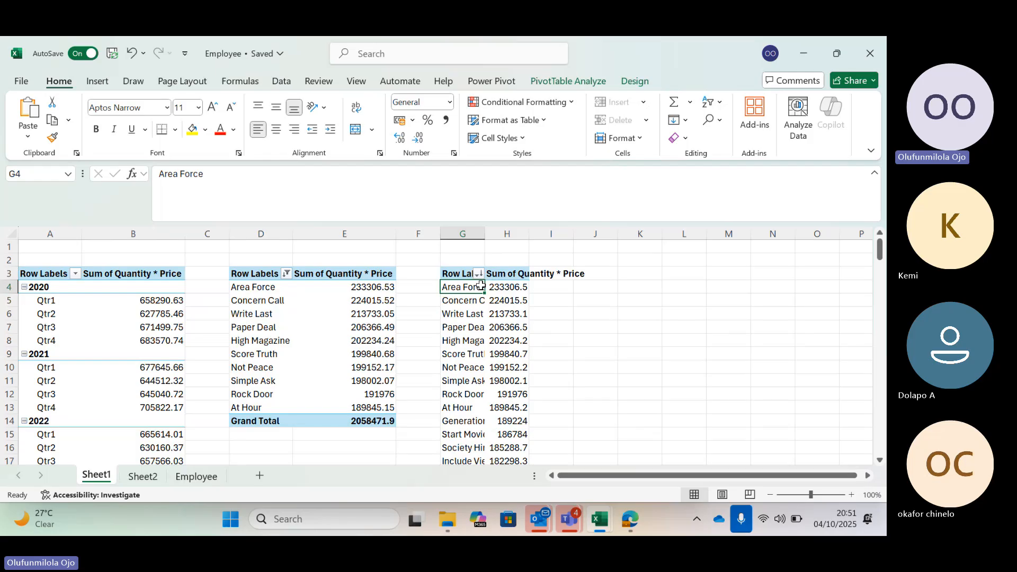
pyautogui.click(548, 82)
pyautogui.click(773, 102)
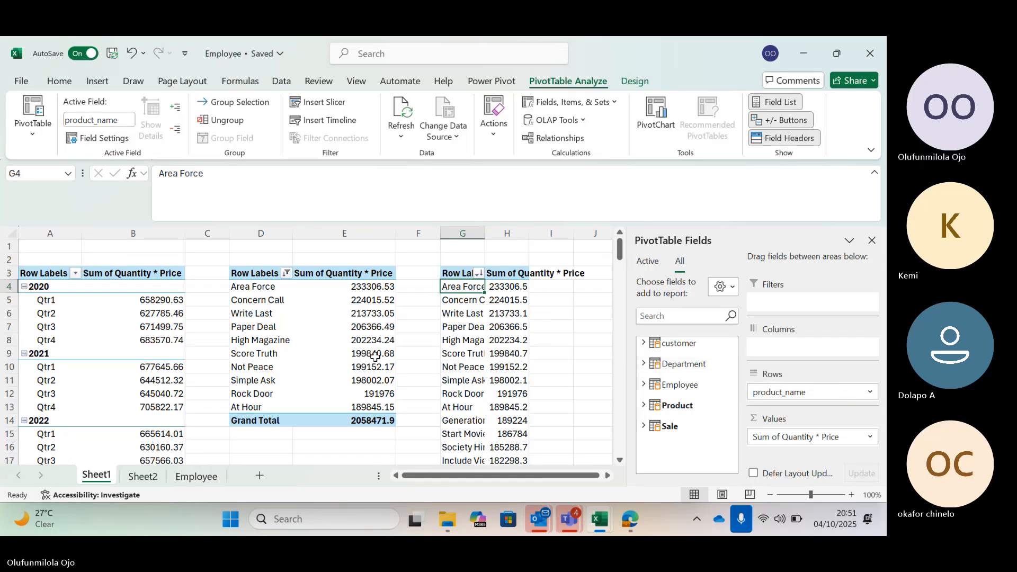
# Draw a text box above the column chart on Sheet2, spanning columns A to G across rows 1 and 2.
pyautogui.click(143, 476)
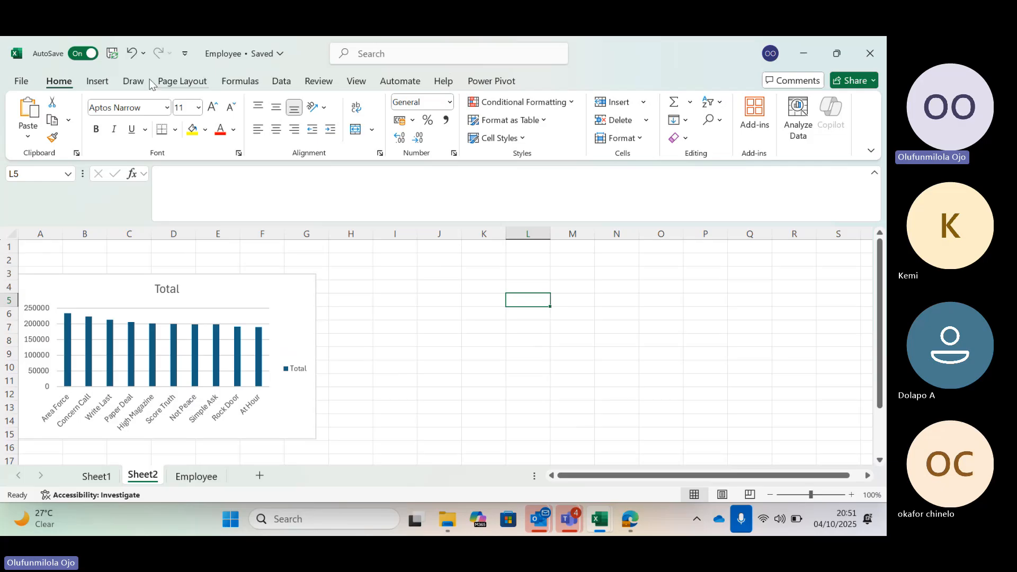
pyautogui.click(104, 83)
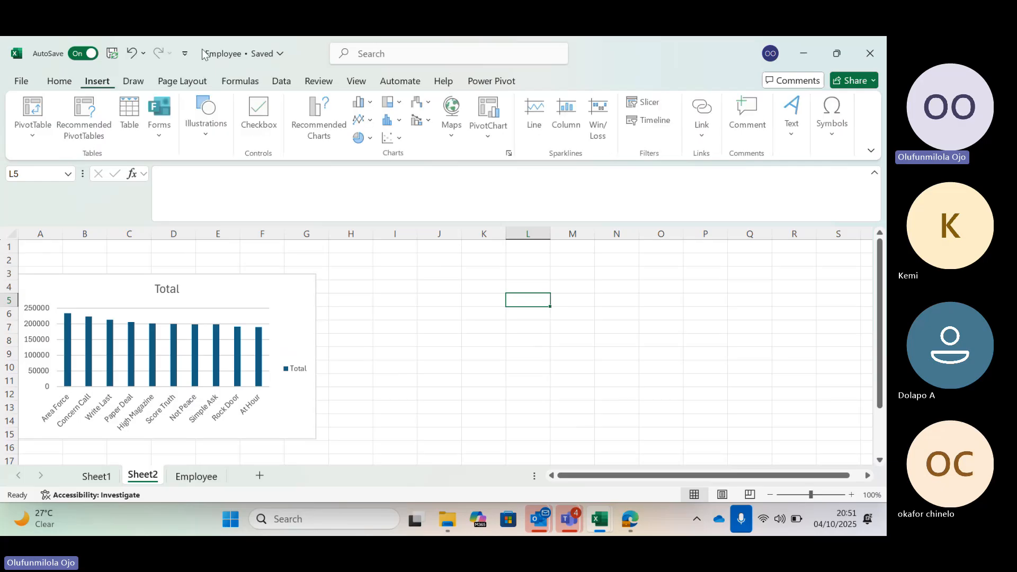
pyautogui.click(793, 114)
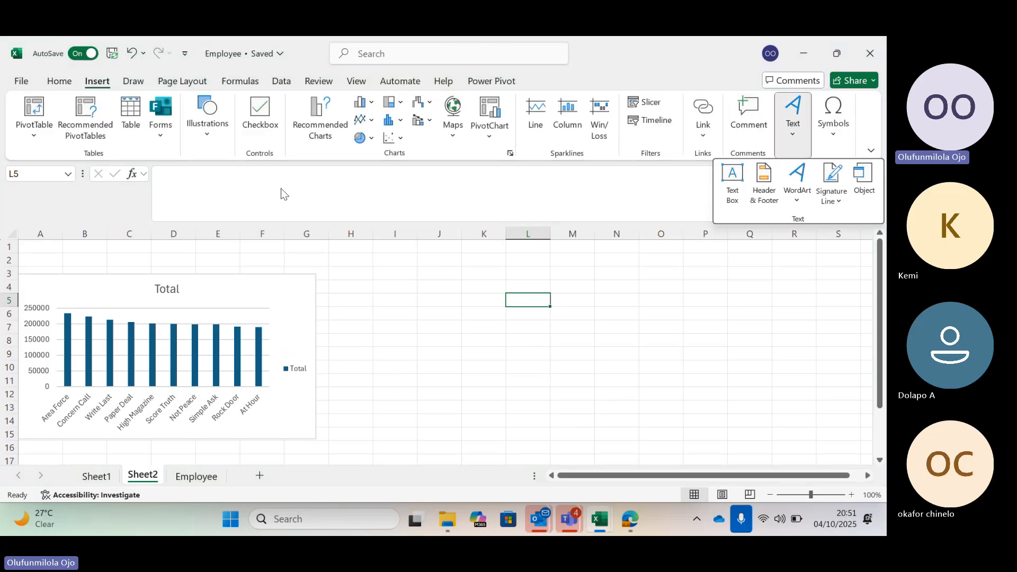
pyautogui.click(733, 172)
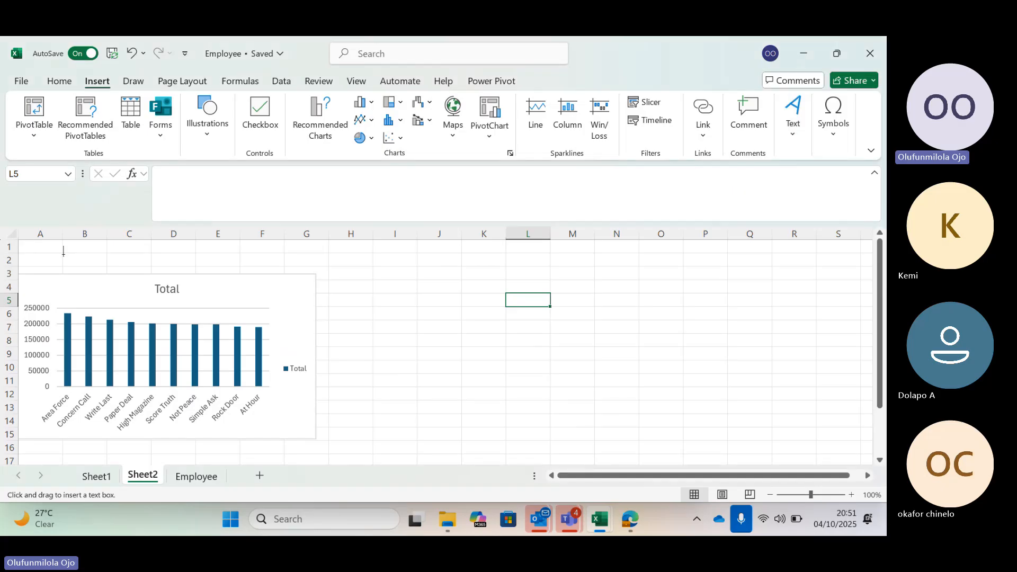
pyautogui.moveTo(113, 271); pyautogui.dragTo(332, 268)
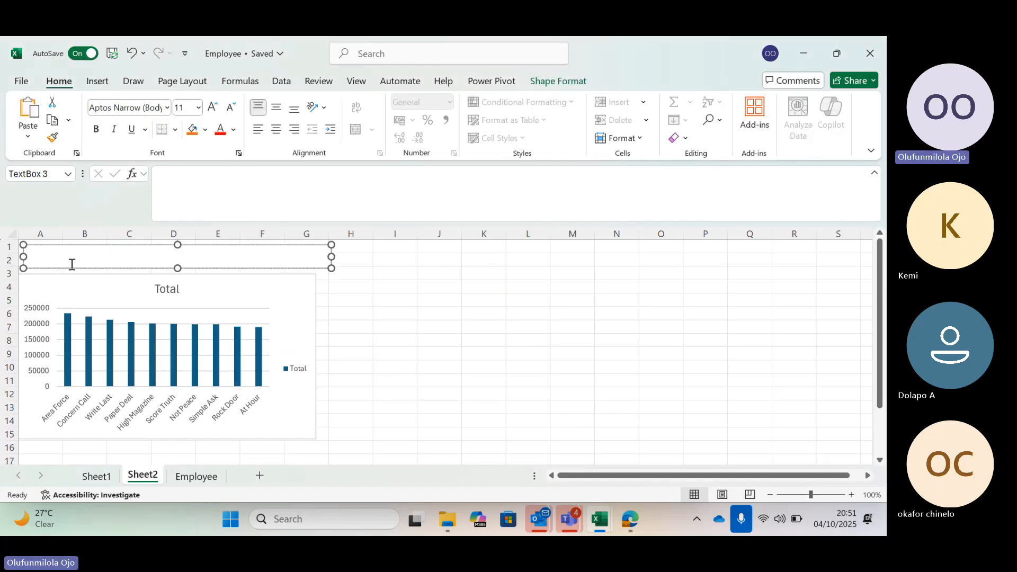
# Enter the title WALLMART ANALYSIS in the text box above the chart.
pyautogui.write('WALLMART ANALYSIS')
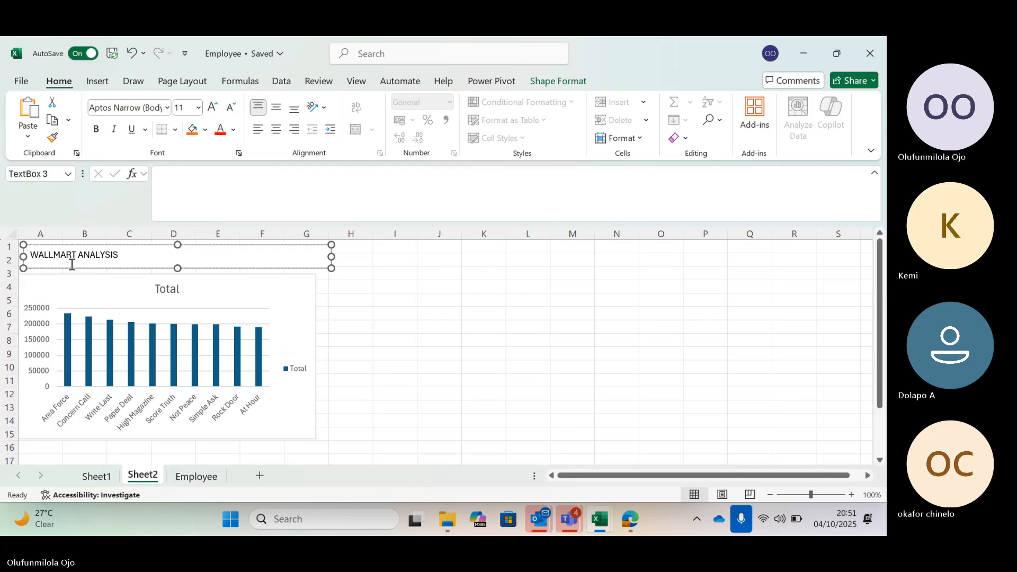
# Format the WALLMART ANALYSIS title text above the chart in red at font size 24.
pyautogui.tripleClick(118, 254)
pyautogui.click(220, 135)
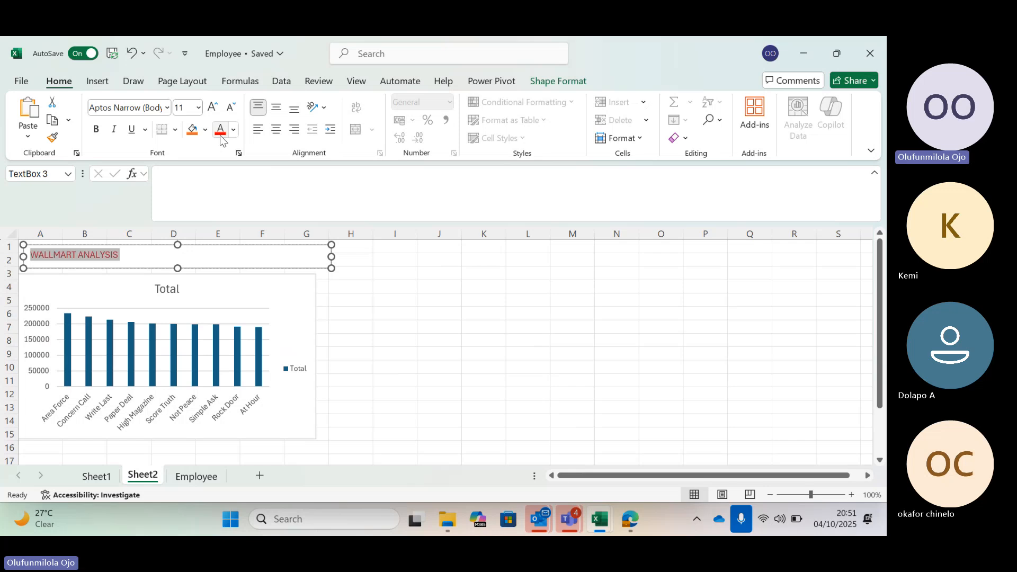
pyautogui.click(198, 107)
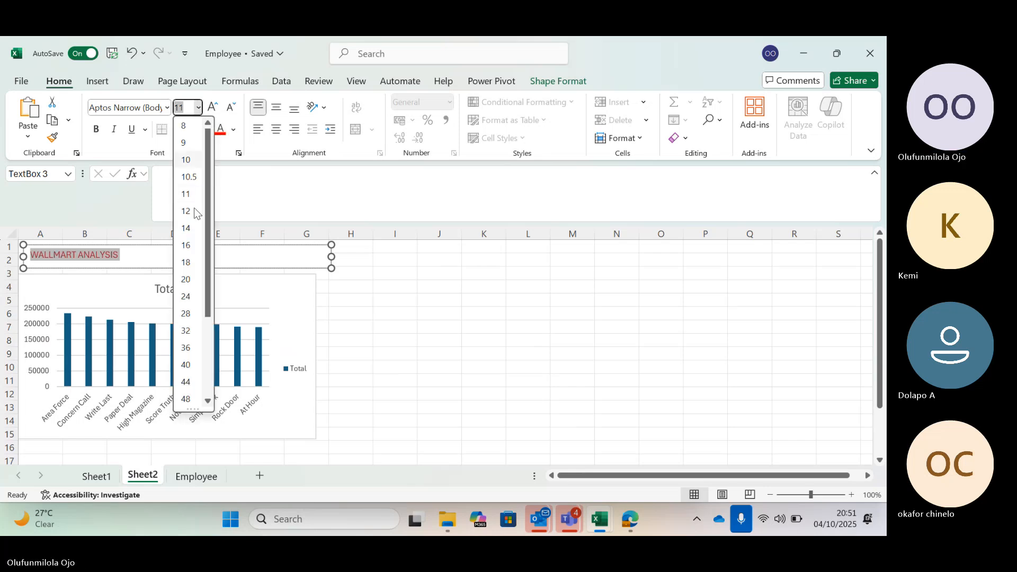
pyautogui.click(185, 296)
pyautogui.click(381, 274)
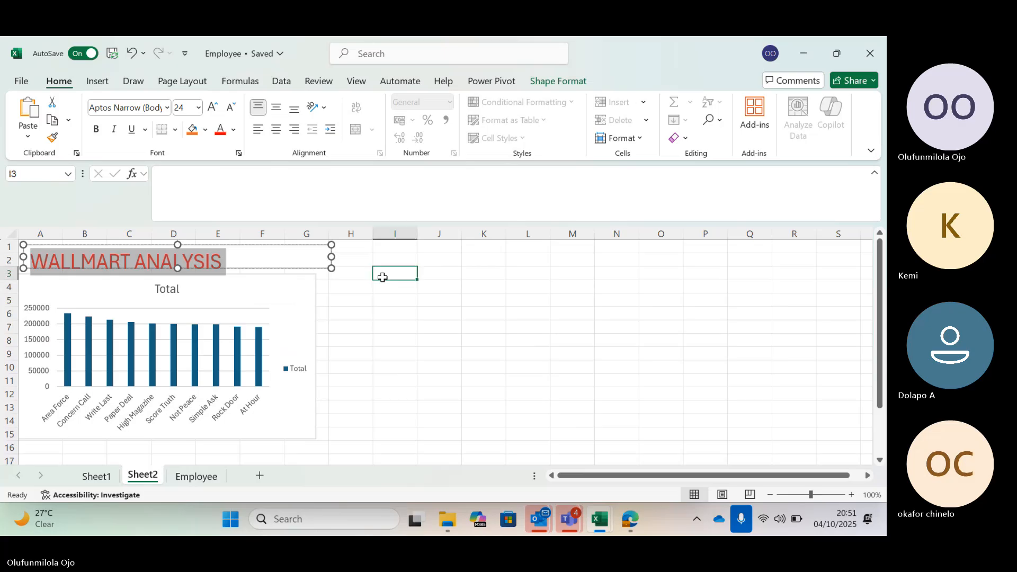
# Resize the title text box to fit its text, extending it down into row 3 and narrowing it to end just inside column F.
pyautogui.click(312, 260)
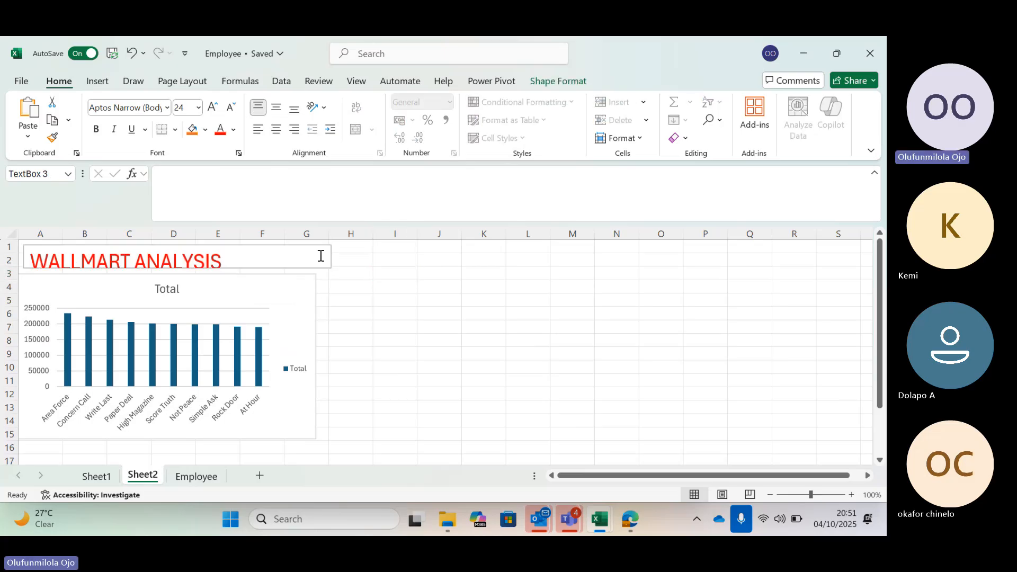
pyautogui.moveTo(330, 268); pyautogui.dragTo(332, 275)
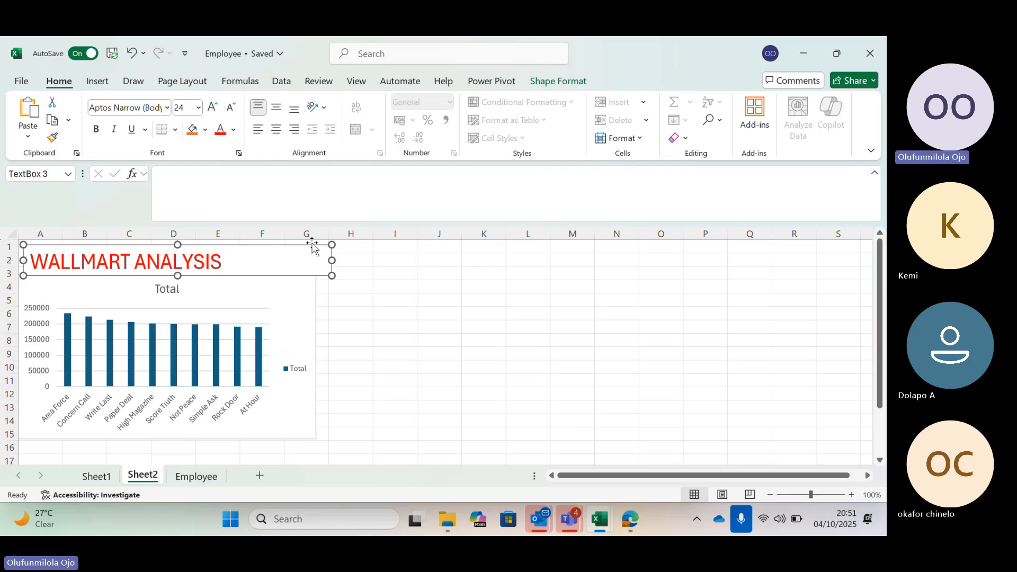
pyautogui.click(433, 297)
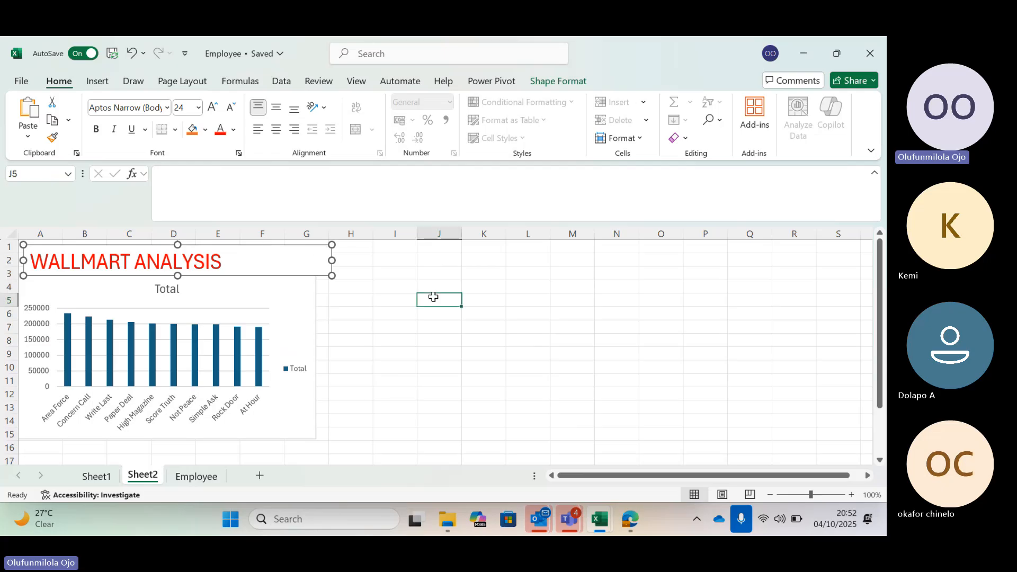
pyautogui.click(324, 248)
pyautogui.moveTo(336, 259); pyautogui.dragTo(249, 260)
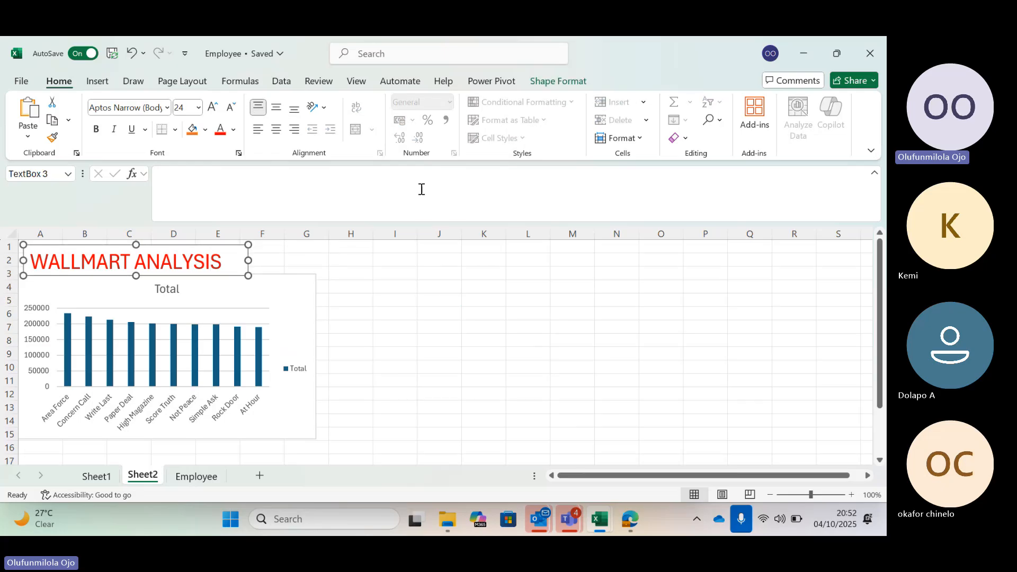
pyautogui.click(418, 407)
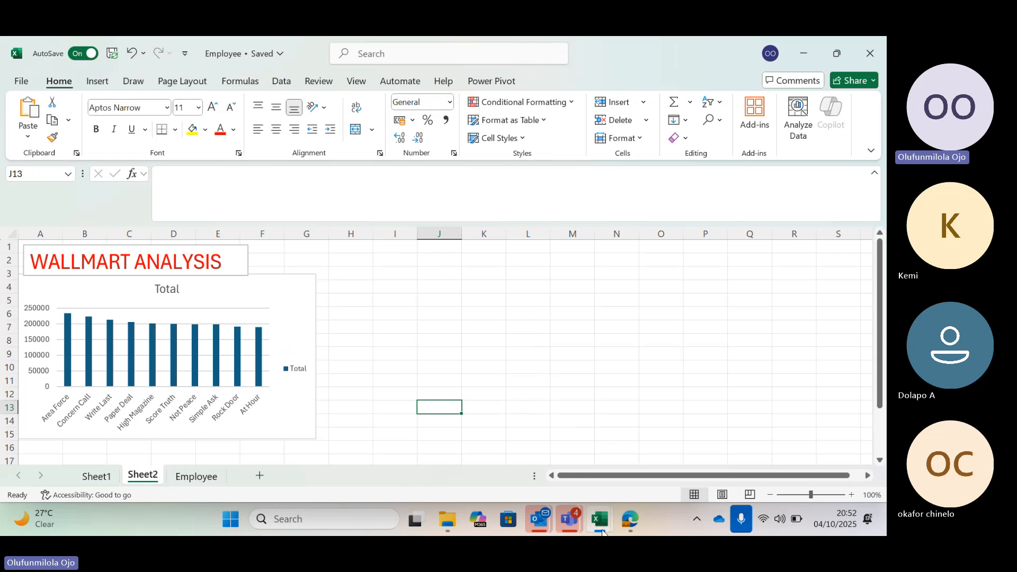
# Check the meeting chat in the WALMART DATA CHALLENGE Teams window and return to the Employee workbook in Excel.
pyautogui.moveTo(569, 519)
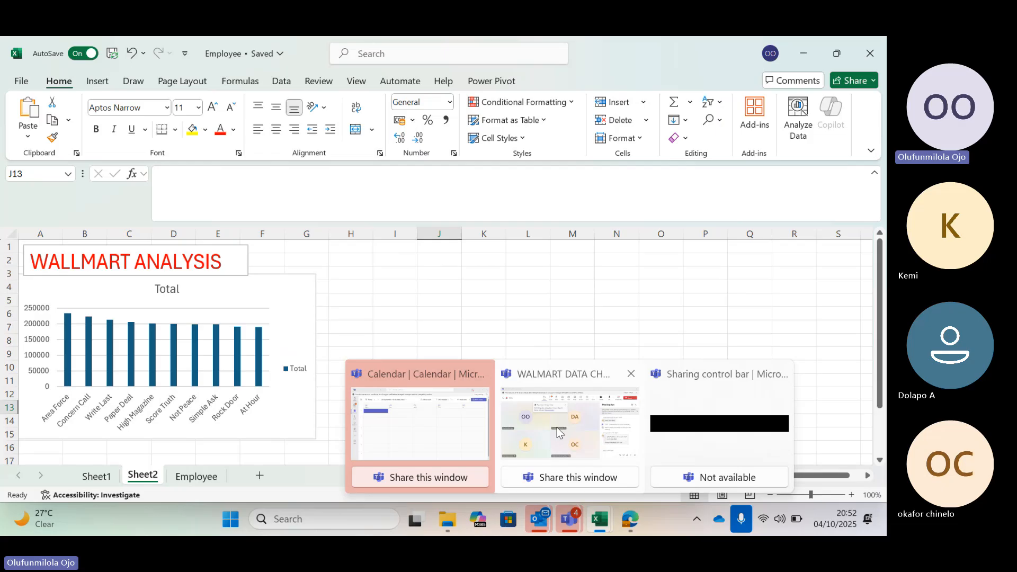
pyautogui.click(557, 433)
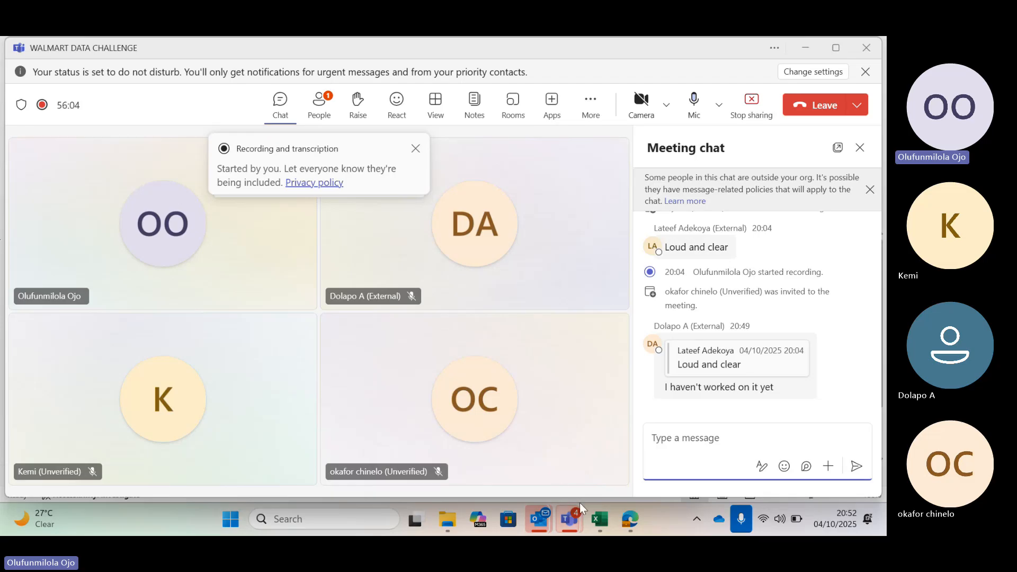
pyautogui.click(605, 522)
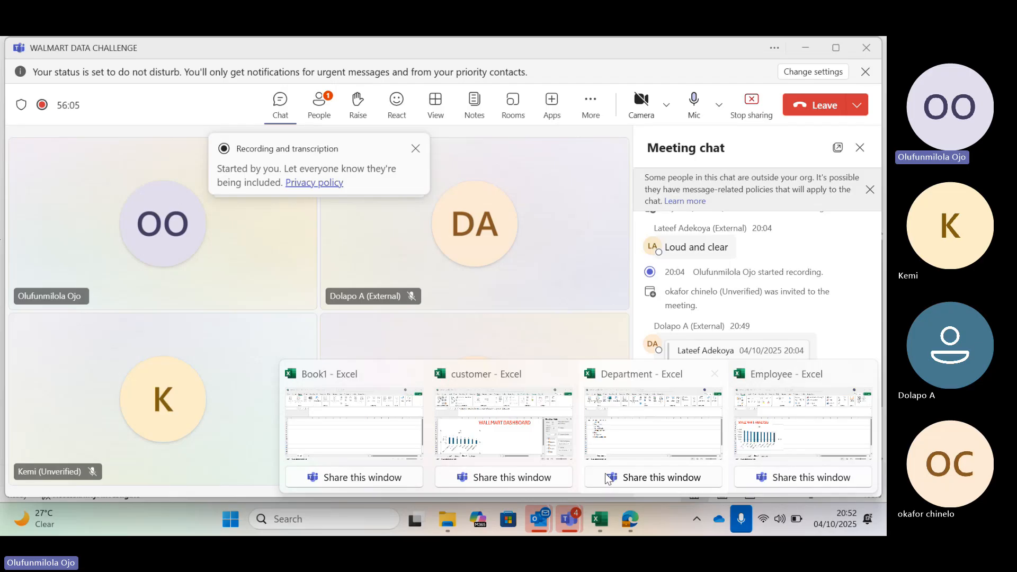
pyautogui.moveTo(689, 413)
pyautogui.moveTo(731, 421)
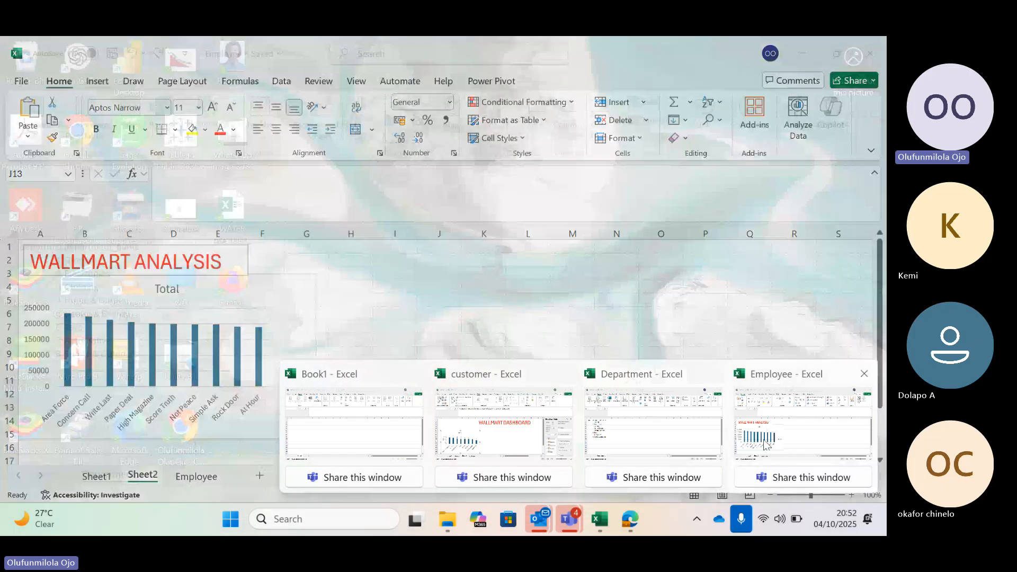
pyautogui.click(765, 444)
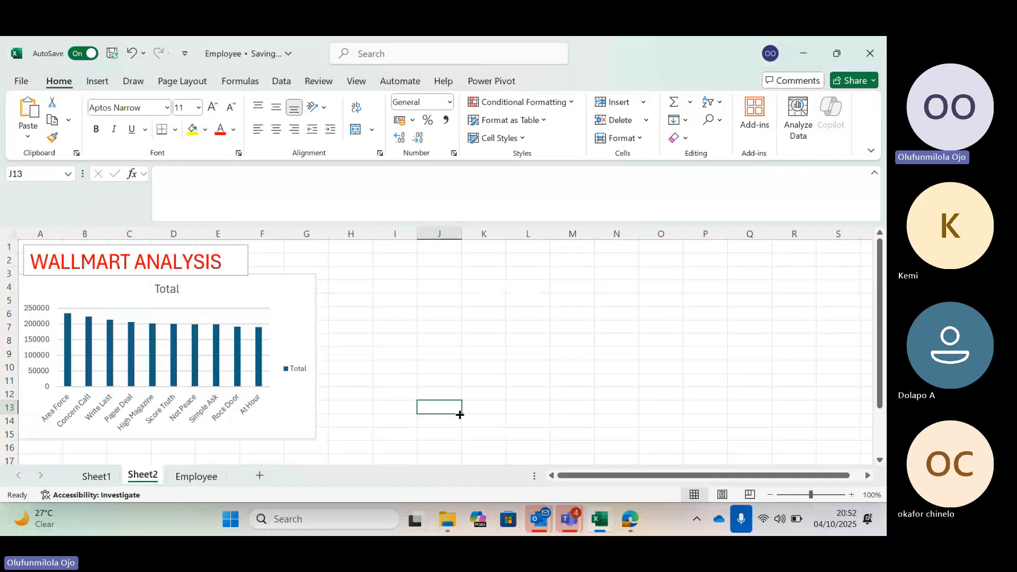
# Switch to the WALMART DATA CHALLENGE meeting in Teams, mute the microphone and leave the meeting.
pyautogui.click(568, 449)
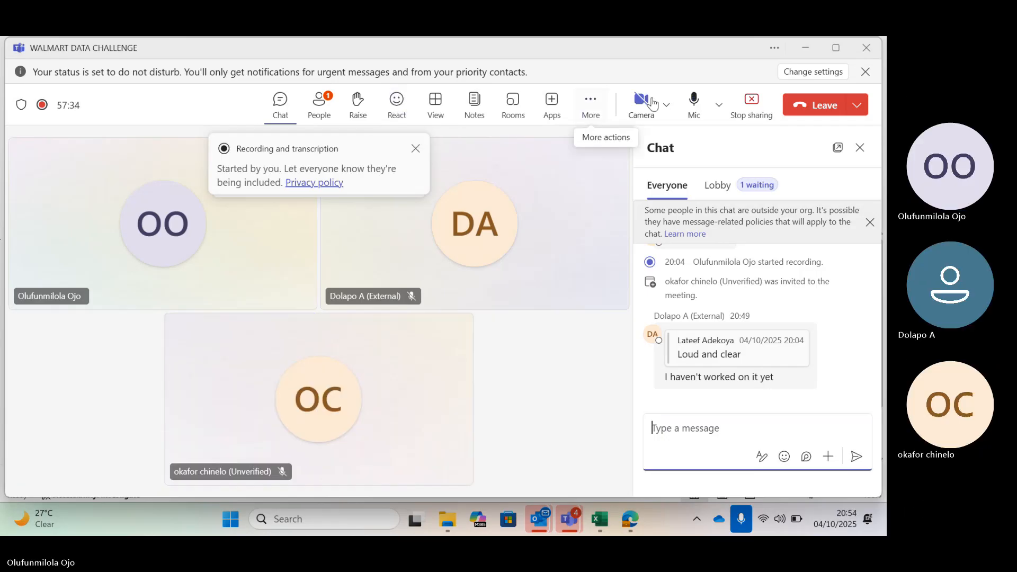
pyautogui.click(694, 110)
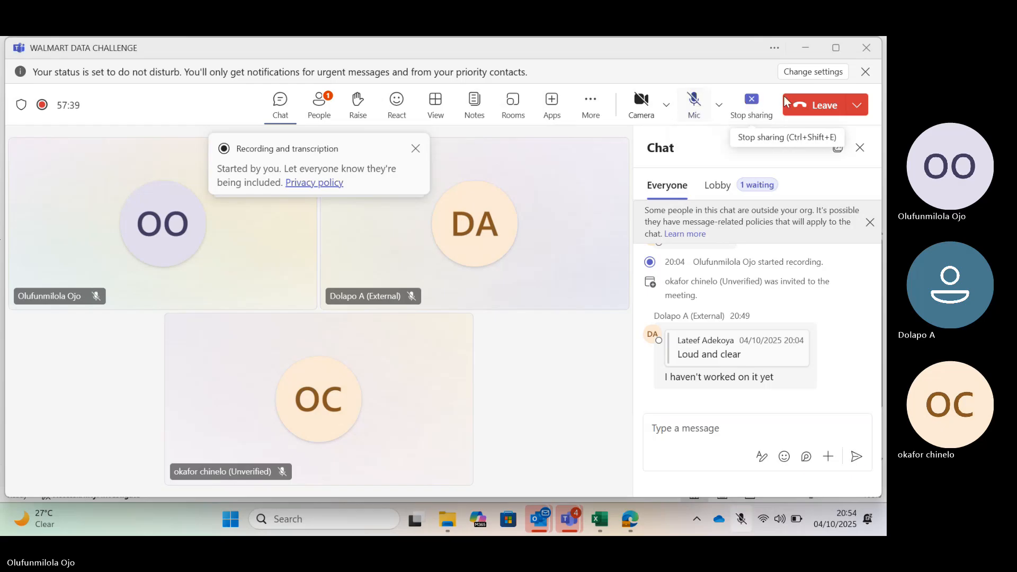
pyautogui.click(813, 108)
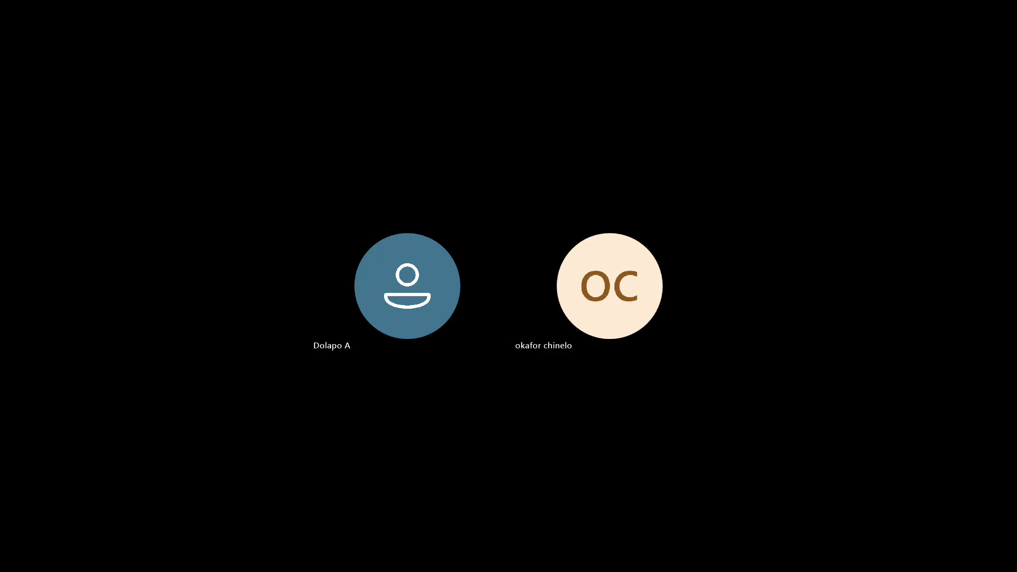